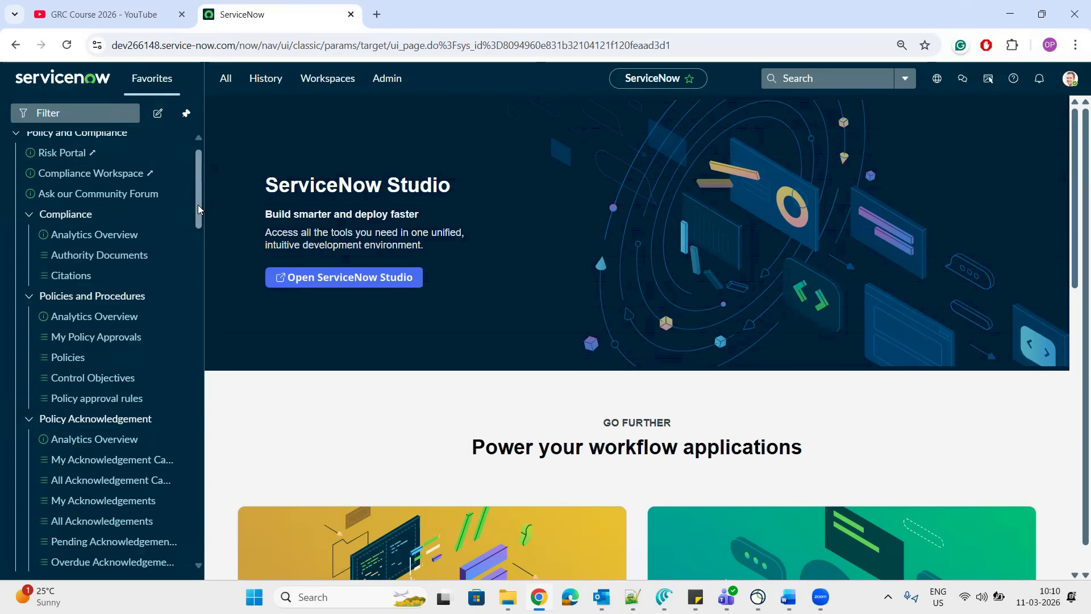
# Switch to the Policy & Compliance Flowchart document in Word and go to its Step 1 section on page 1
pyautogui.scroll(1, 200, 200)
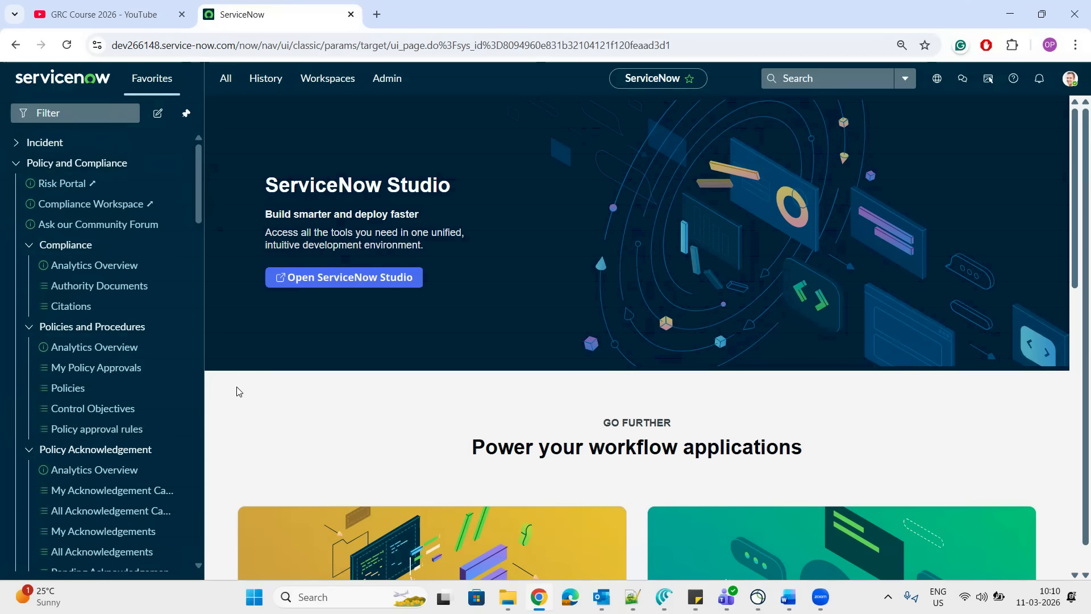
pyautogui.hotkey('alt', 'Tab')
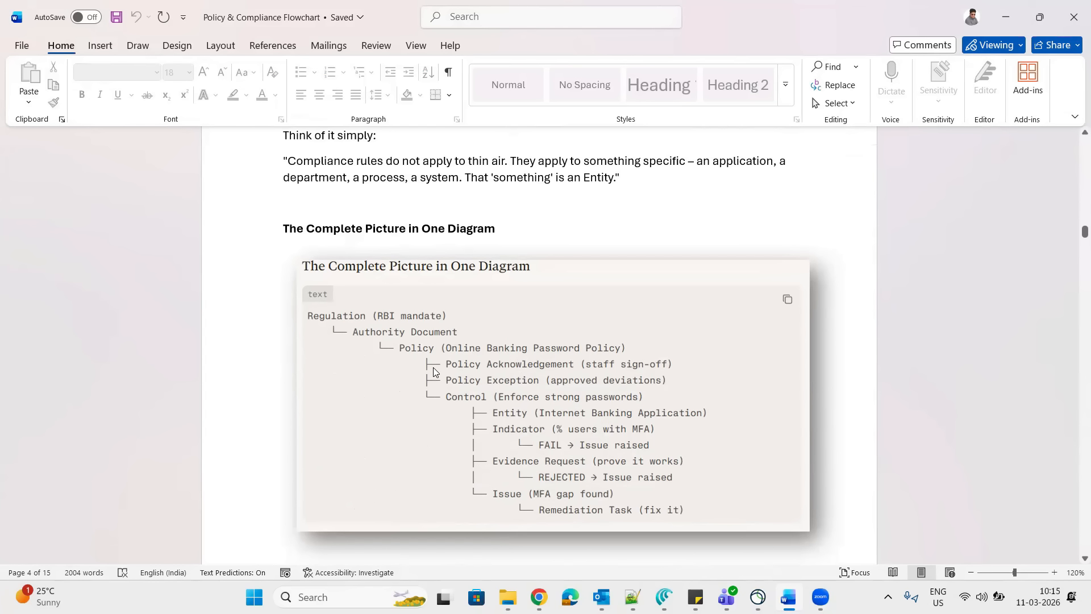
pyautogui.moveTo(1085, 232); pyautogui.dragTo(1085, 151)
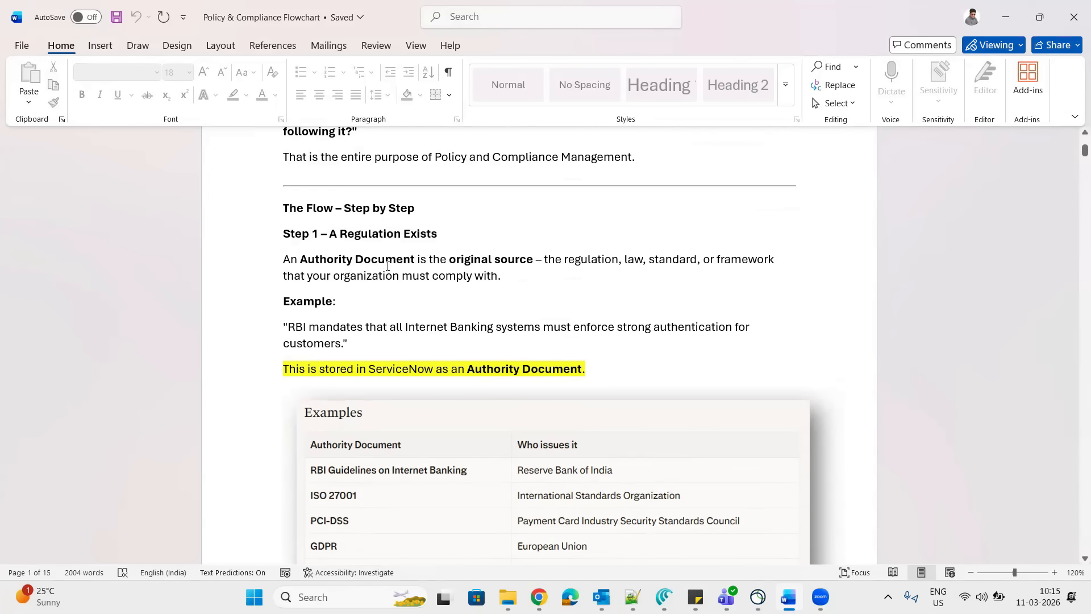
# Read the Step 1 section on regulations, marking the Authority Document definition and how it is stored in ServiceNow
pyautogui.doubleClick(339, 235)
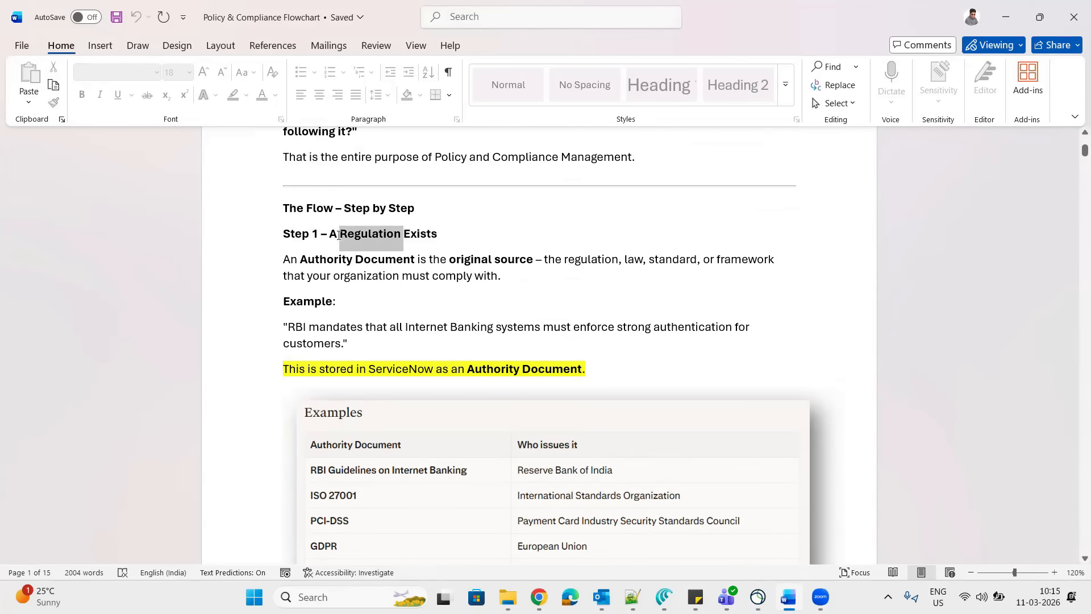
pyautogui.click(315, 260)
pyautogui.moveTo(314, 260); pyautogui.dragTo(412, 261)
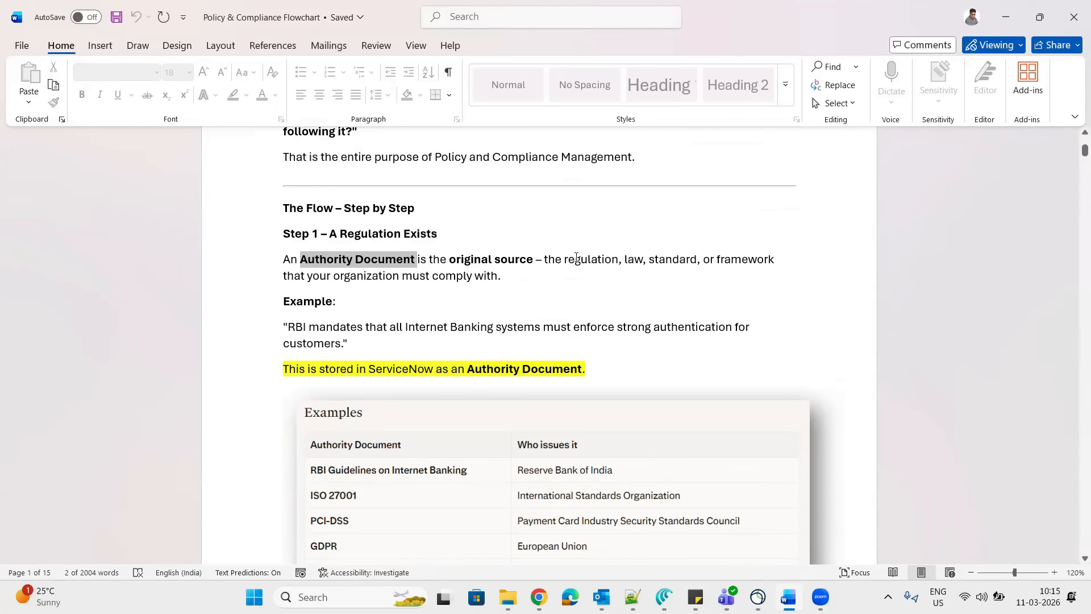
pyautogui.moveTo(307, 281); pyautogui.dragTo(496, 287)
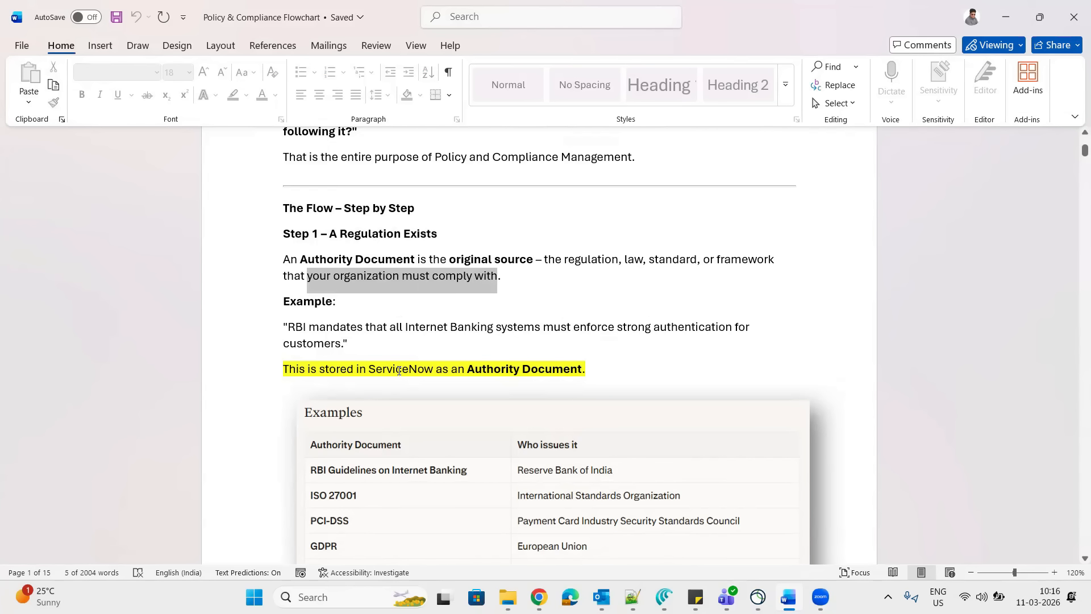
pyautogui.moveTo(582, 369); pyautogui.dragTo(508, 373)
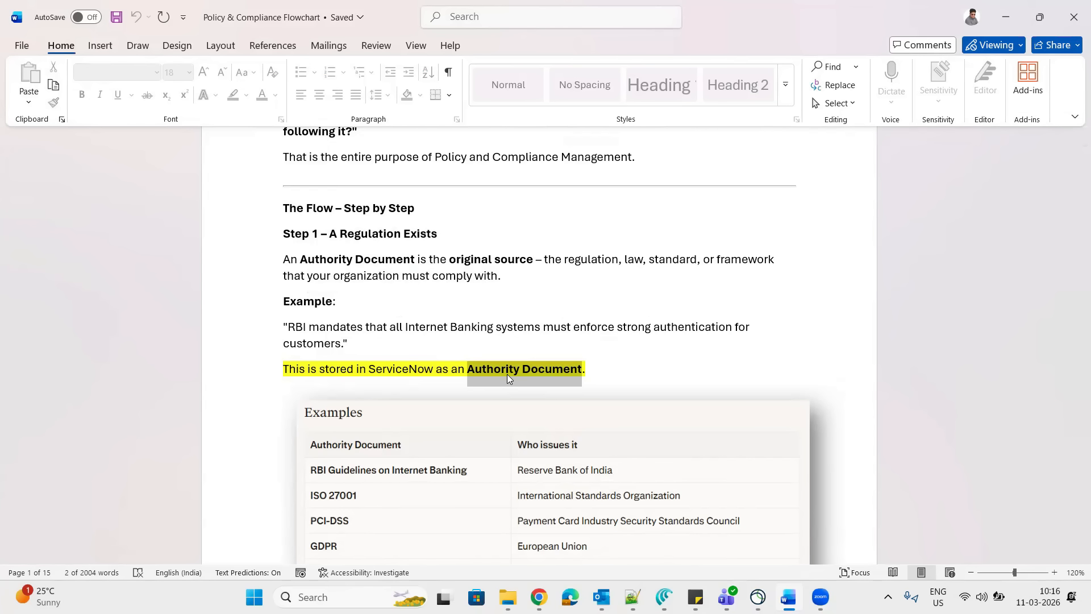
# Examine the table of example authority documents and their issuers, relating it to the Authority Document term above it
pyautogui.click(610, 365)
pyautogui.scroll(-2, 611, 366)
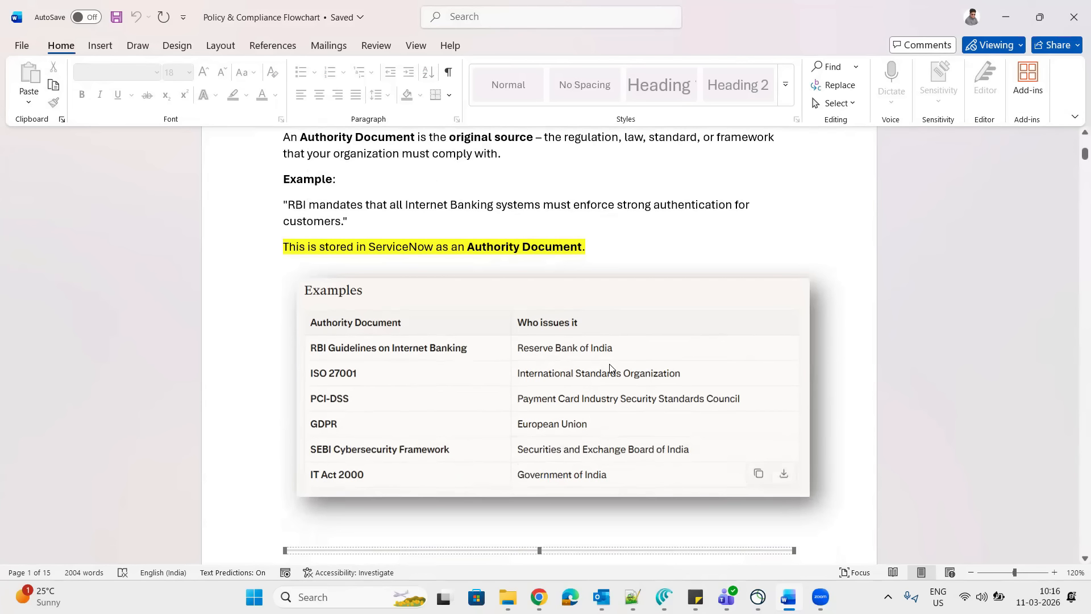
pyautogui.click(402, 364)
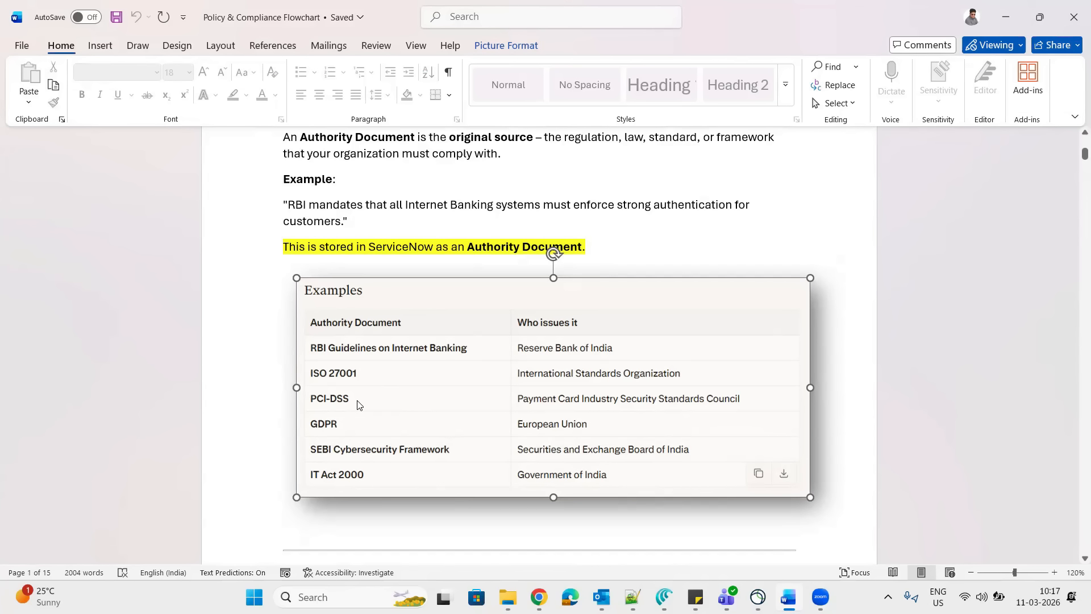
pyautogui.moveTo(488, 248); pyautogui.dragTo(544, 248)
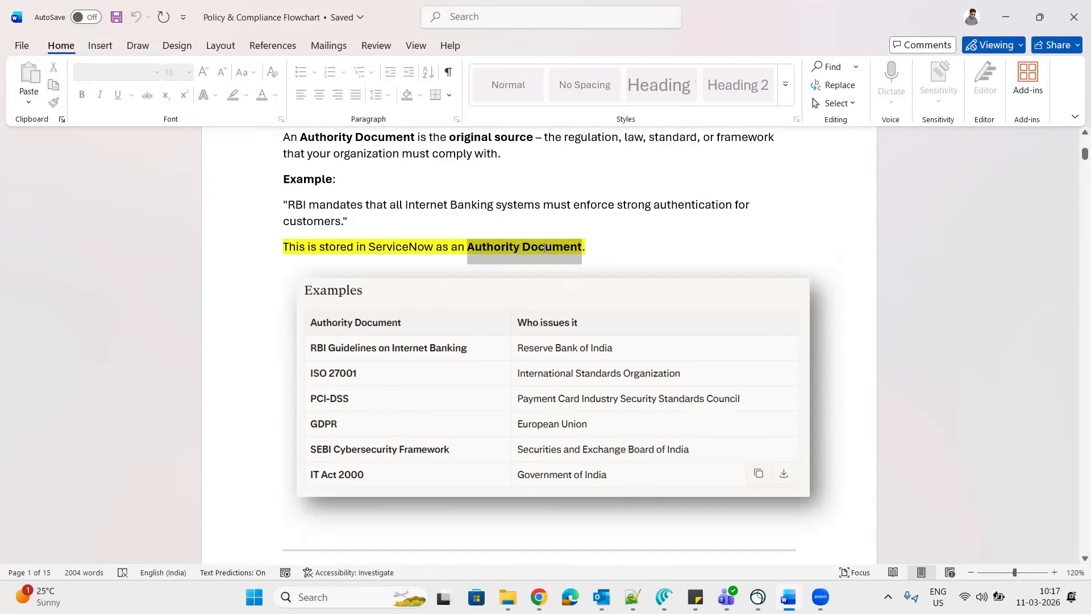
# Read the Step 2 section on writing a policy, marking its purpose, the password policy example and how it is stored
pyautogui.press('Down')
pyautogui.press('Down')
pyautogui.press('Down')
pyautogui.press('Down')
pyautogui.press('Down')
pyautogui.press('Down')
pyautogui.press('Down')
pyautogui.press('Down')
pyautogui.press('Down')
pyautogui.press('Down')
pyautogui.press('Down')
pyautogui.press('Down')
pyautogui.press('Down')
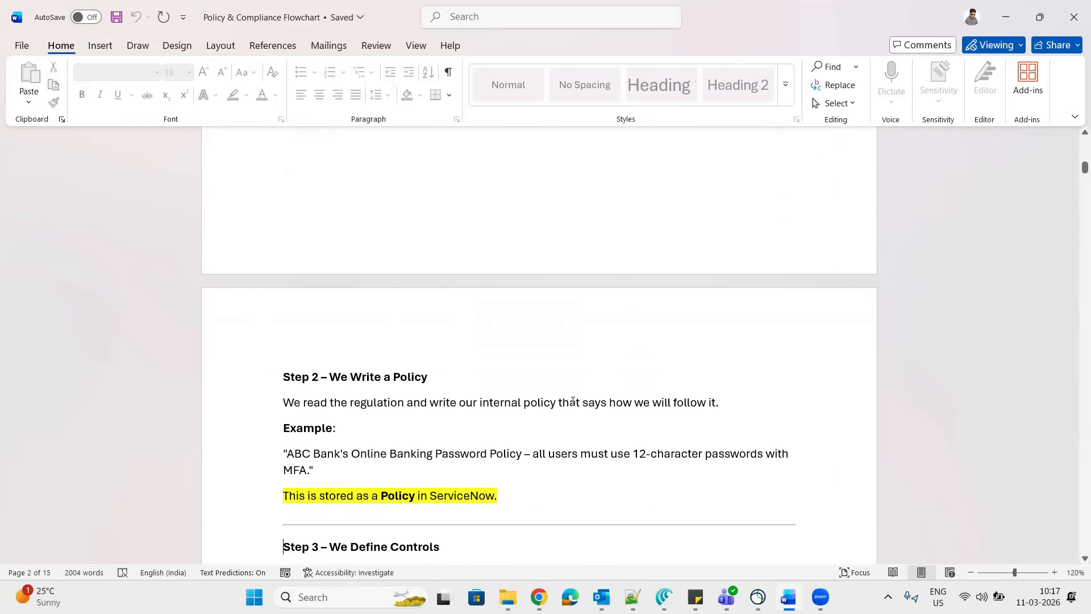
pyautogui.moveTo(618, 404); pyautogui.dragTo(709, 404)
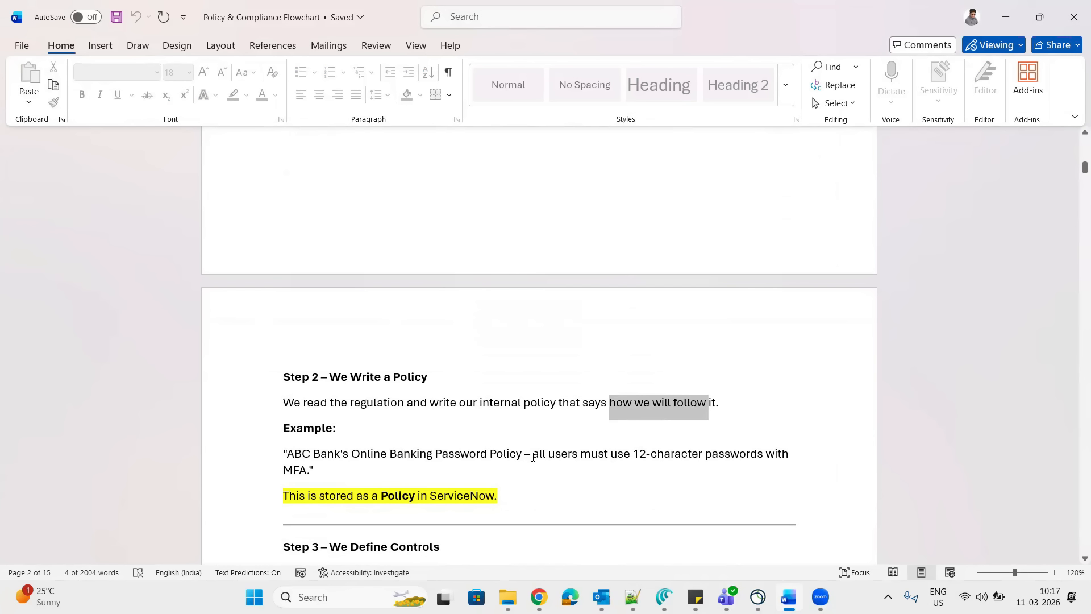
pyautogui.moveTo(533, 456); pyautogui.dragTo(300, 475)
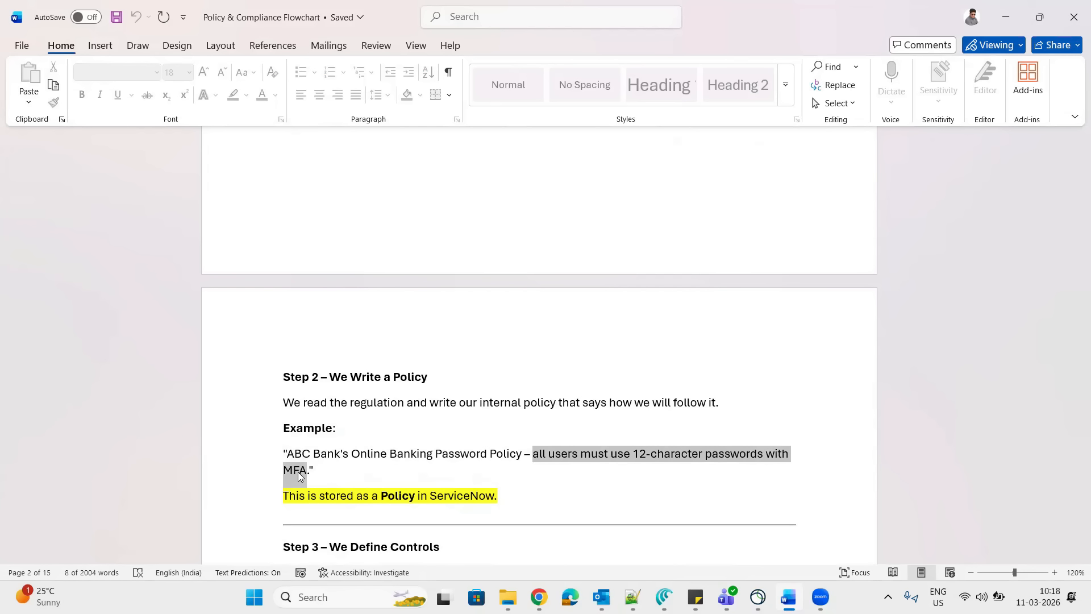
pyautogui.click(307, 495)
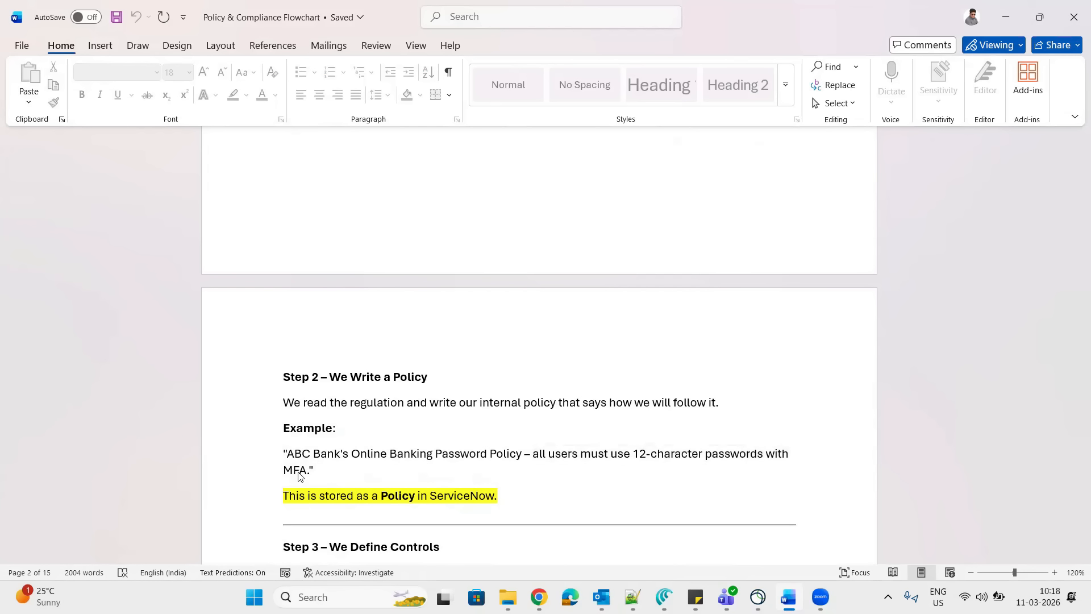
pyautogui.tripleClick(379, 498)
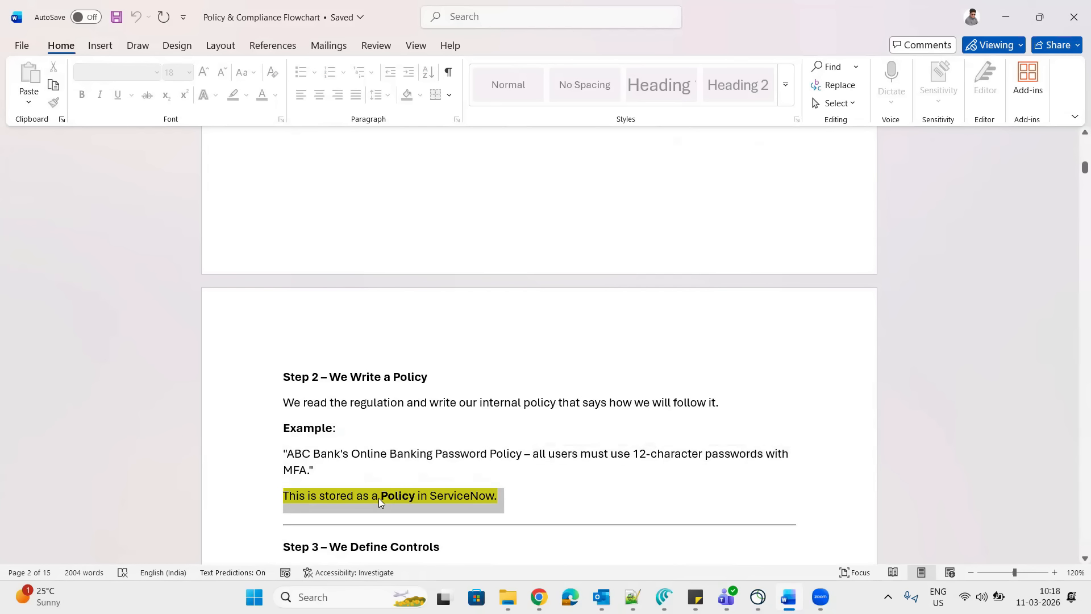
# Read the Step 3 section on defining controls, comparing its definition with the policy's and marking the Internet Banking example and storage note
pyautogui.scroll(-2, 380, 498)
pyautogui.scroll(-3, 379, 498)
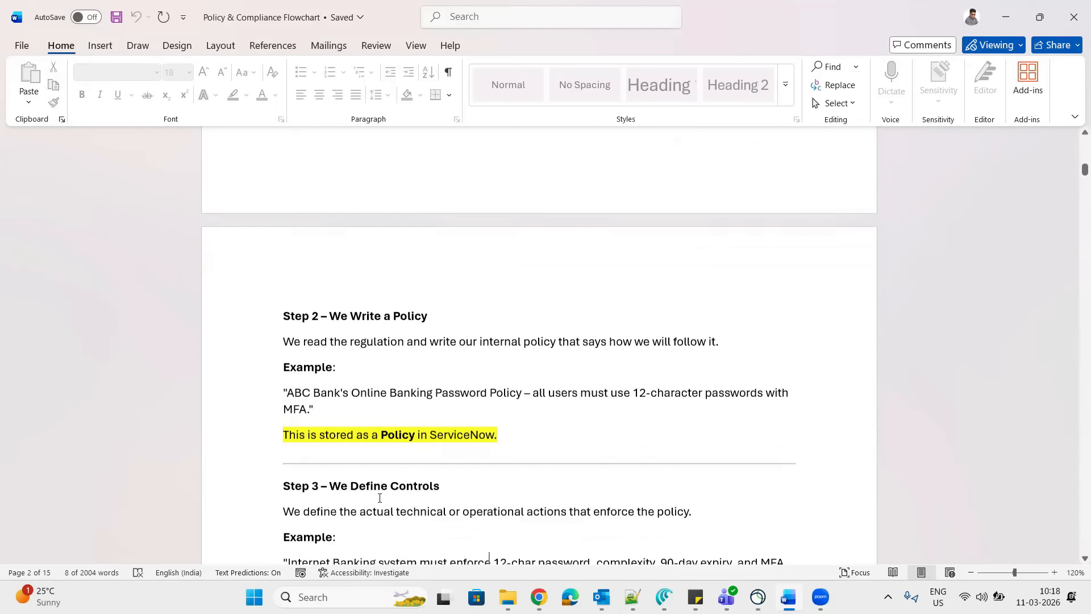
pyautogui.tripleClick(430, 390)
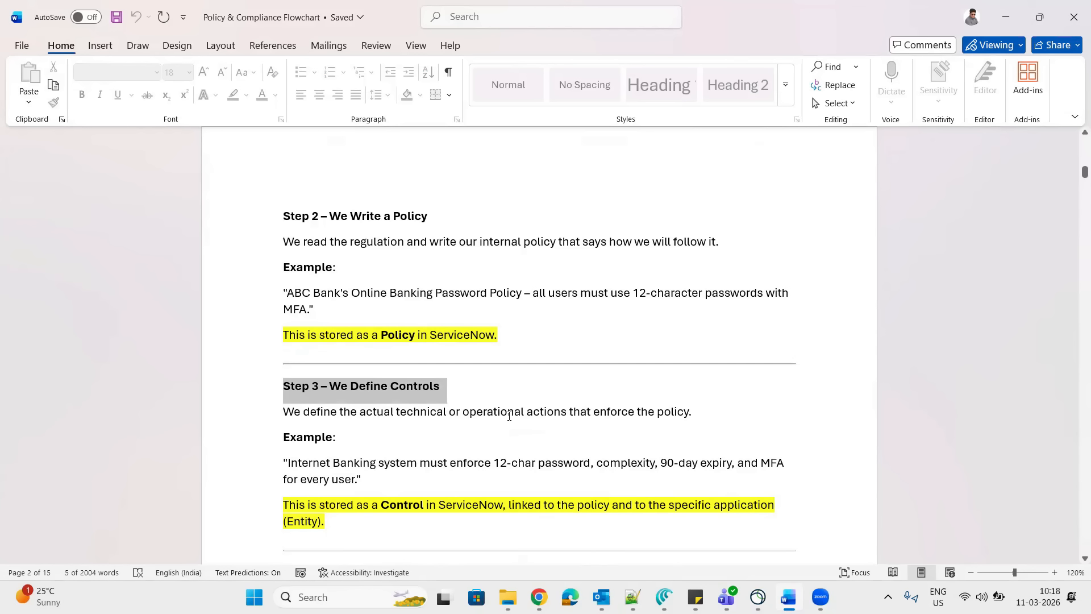
pyautogui.tripleClick(694, 415)
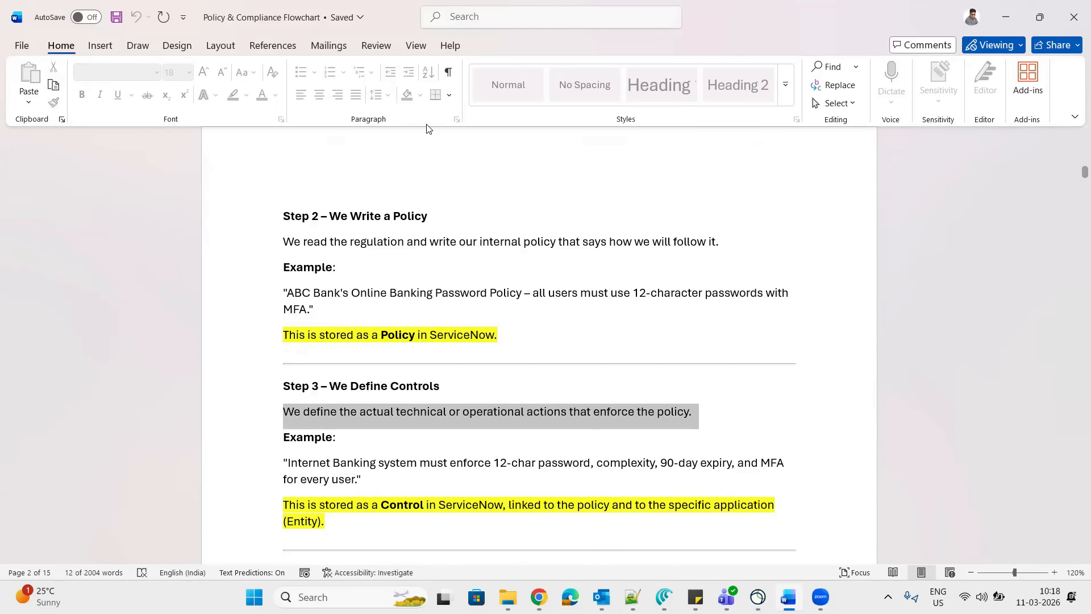
pyautogui.tripleClick(296, 242)
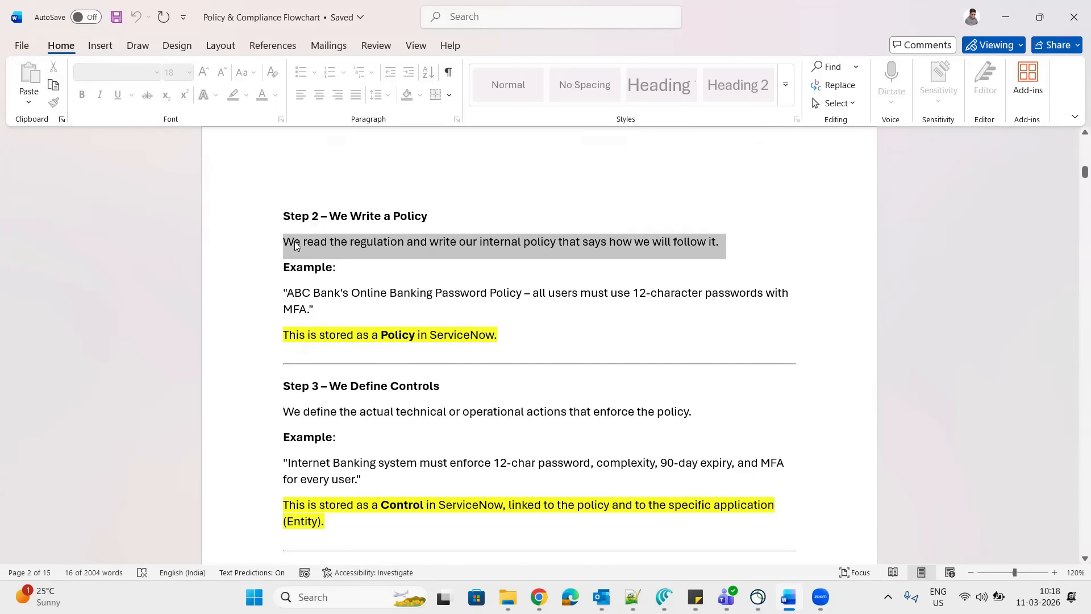
pyautogui.tripleClick(317, 414)
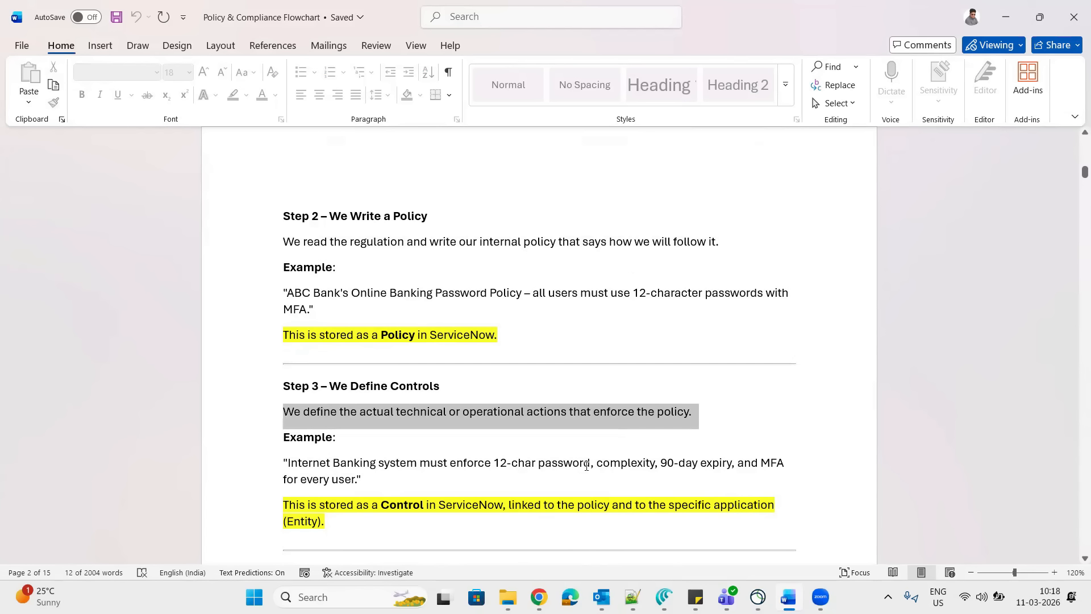
pyautogui.moveTo(661, 463); pyautogui.dragTo(725, 465)
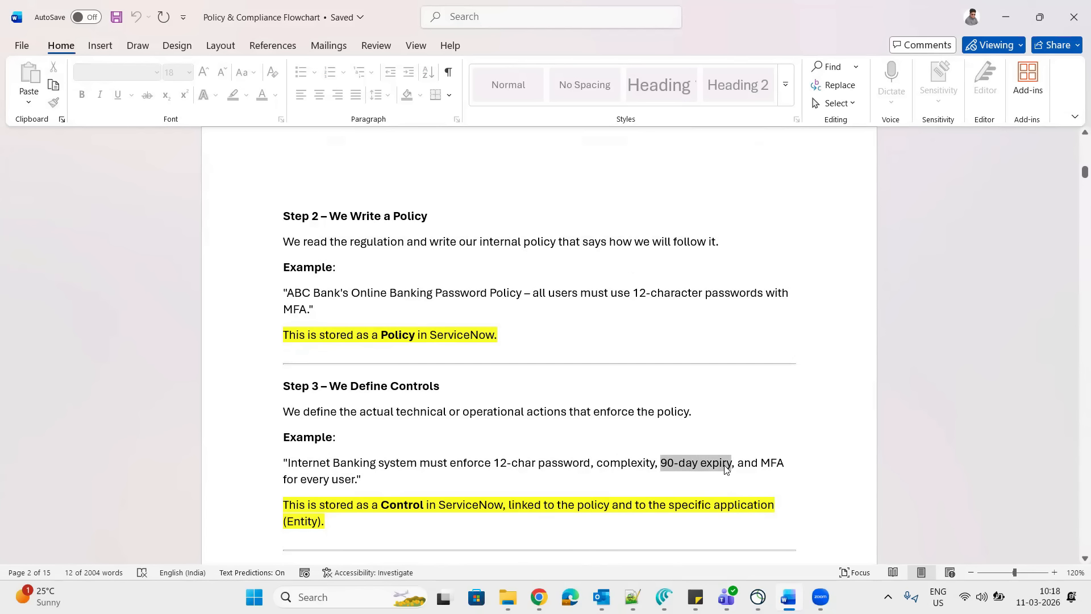
pyautogui.moveTo(354, 479); pyautogui.dragTo(286, 456)
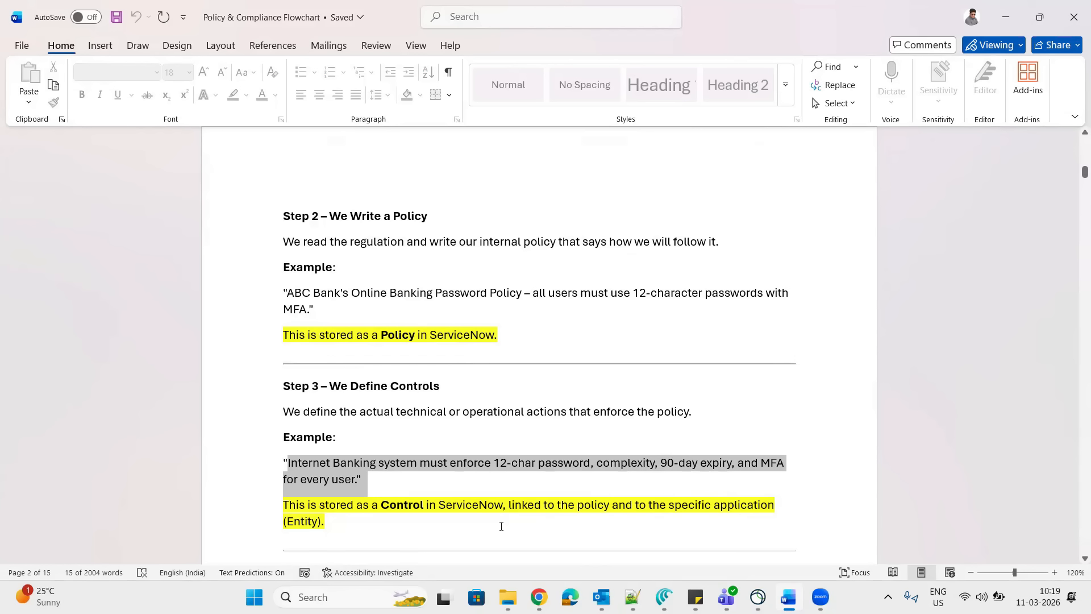
pyautogui.tripleClick(304, 504)
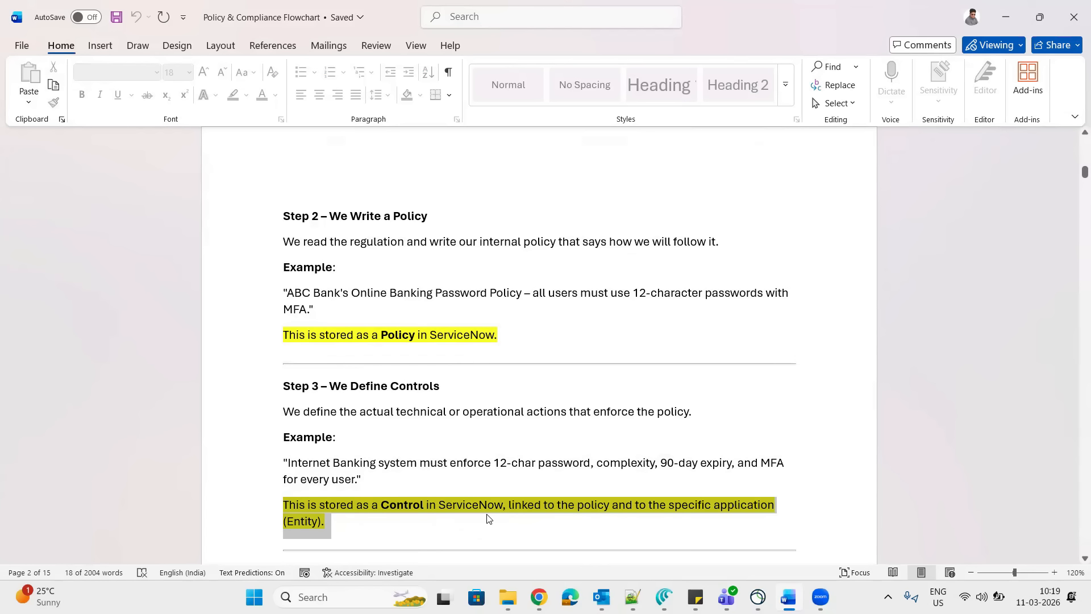
# Read the Step 4 section on measuring controls, marking the indicator purpose, the monthly MFA example with its target, and the Indicator term
pyautogui.click(594, 513)
pyautogui.scroll(-3, 594, 511)
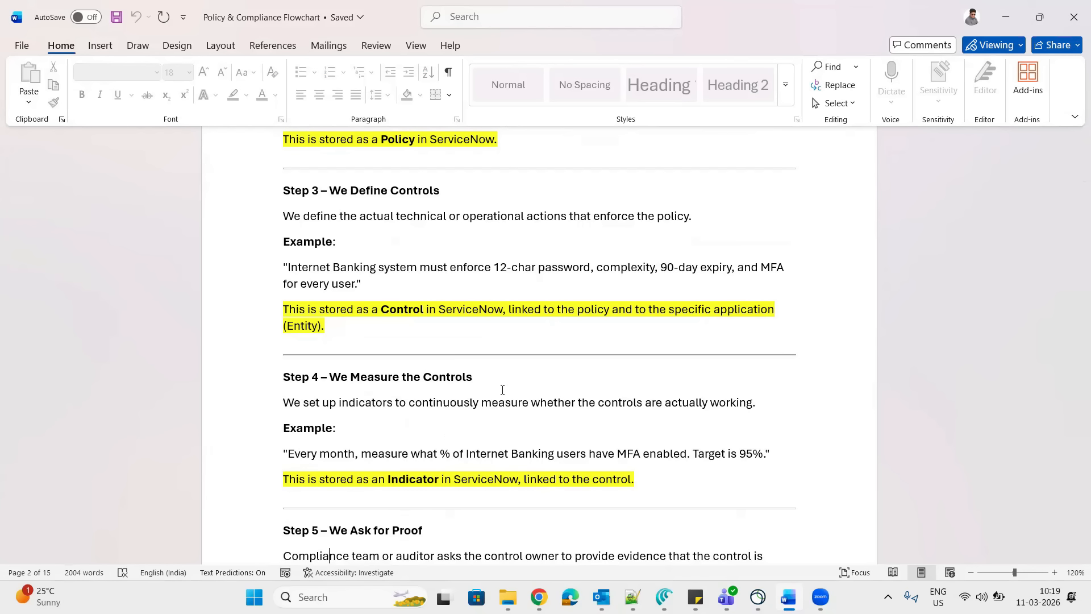
pyautogui.doubleClick(336, 380)
pyautogui.click(336, 380)
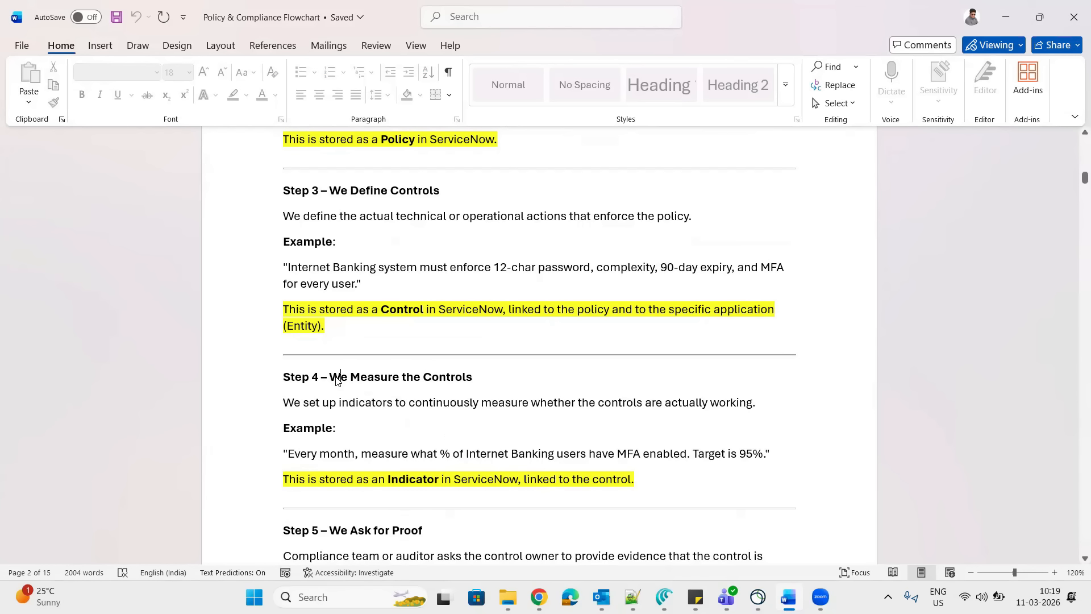
pyautogui.moveTo(336, 380); pyautogui.dragTo(464, 371)
pyautogui.moveTo(295, 402); pyautogui.dragTo(760, 402)
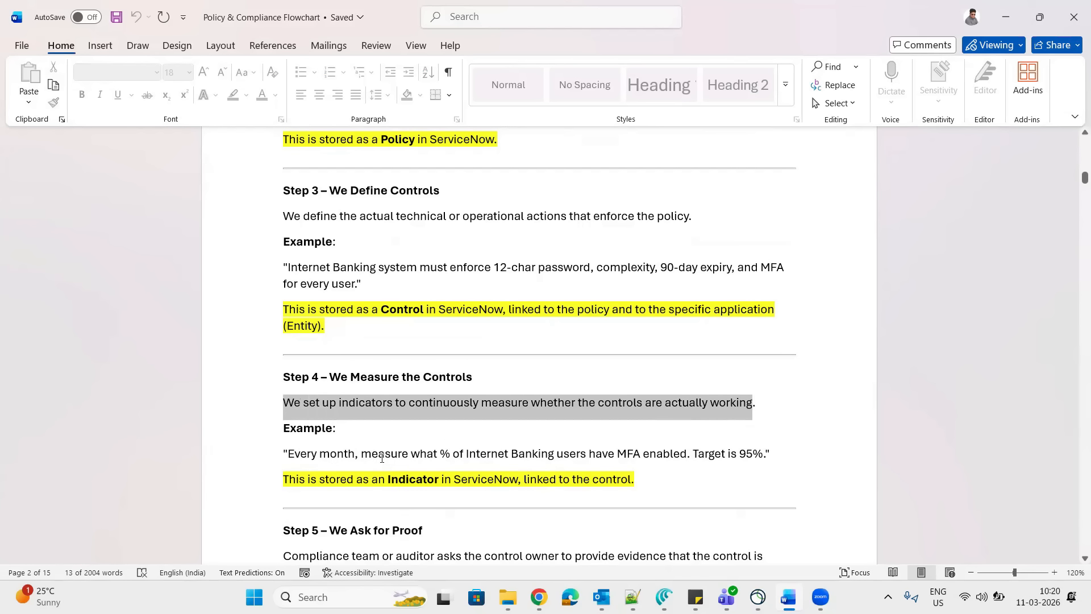
pyautogui.moveTo(362, 454); pyautogui.dragTo(666, 454)
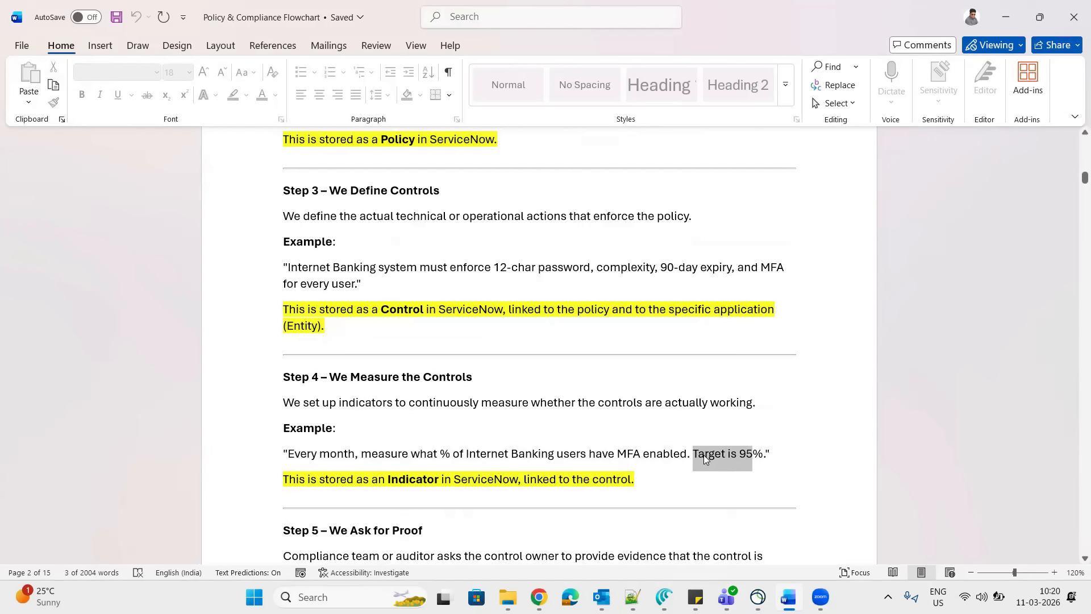
pyautogui.tripleClick(732, 453)
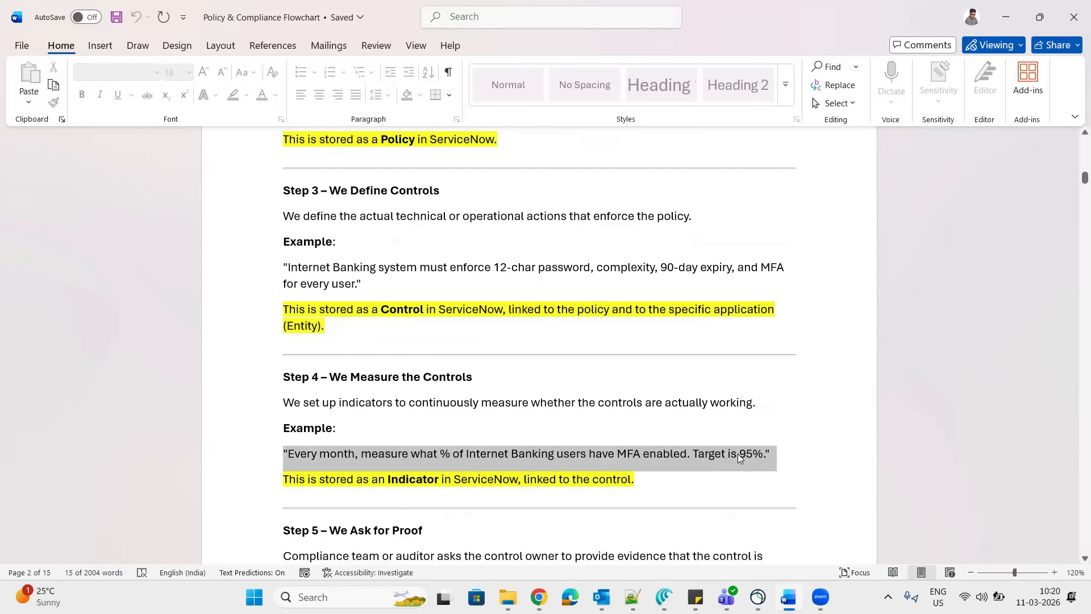
pyautogui.moveTo(287, 454)
pyautogui.mouseDown()
pyautogui.moveTo(774, 454)
pyautogui.moveTo(292, 457)
pyautogui.mouseUp()
pyautogui.click(586, 457)
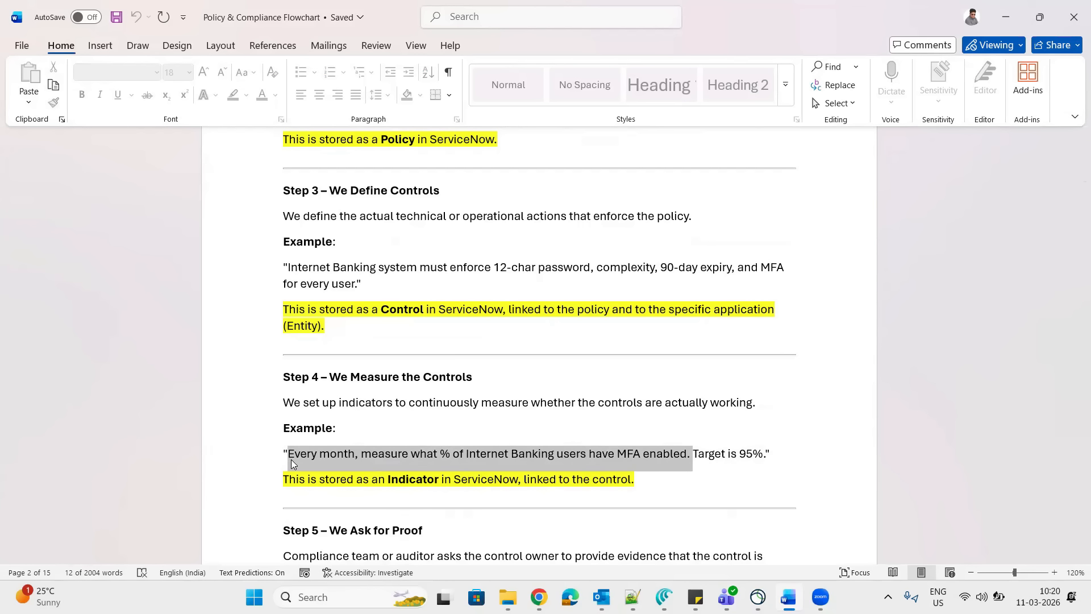
pyautogui.doubleClick(407, 478)
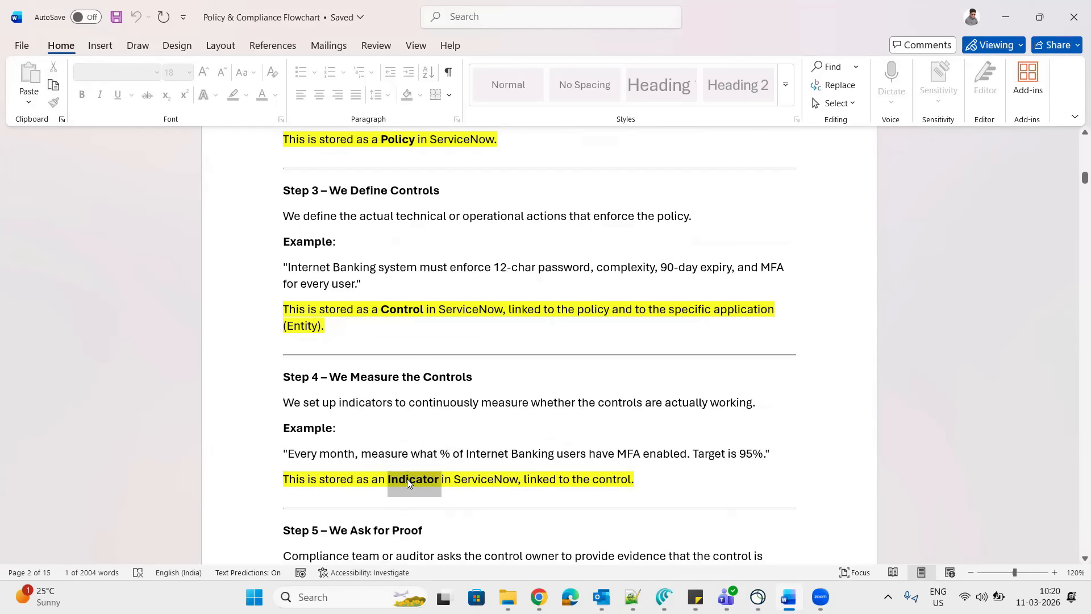
pyautogui.click(603, 478)
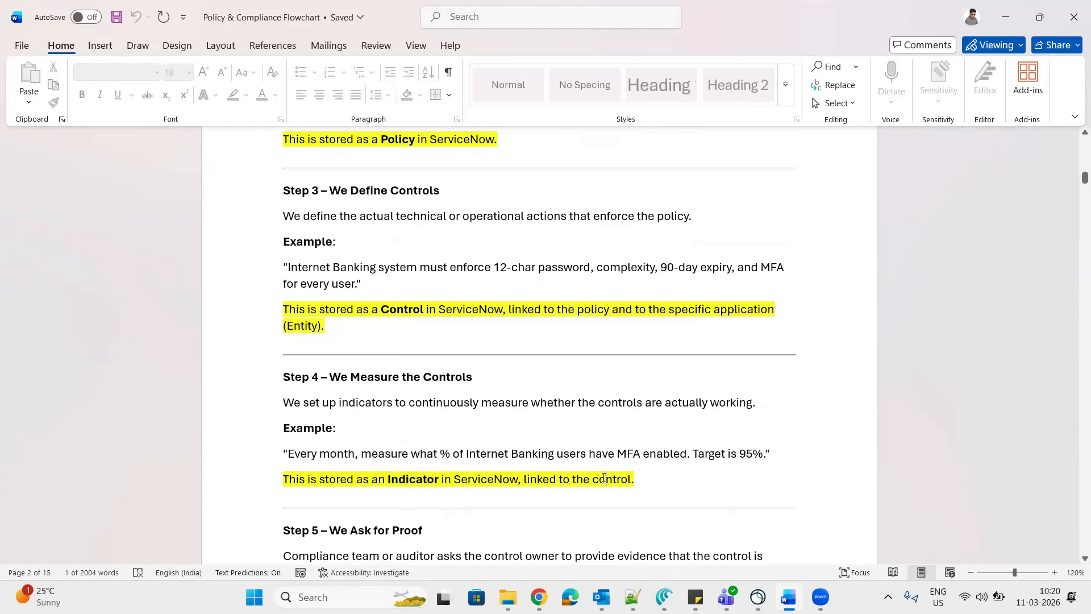
# Read the Step 5 section on asking for proof, marking the evidence purpose, the MFA report example and the storage note
pyautogui.press('Down')
pyautogui.press('Down')
pyautogui.press('Down')
pyautogui.scroll(-3, 603, 478)
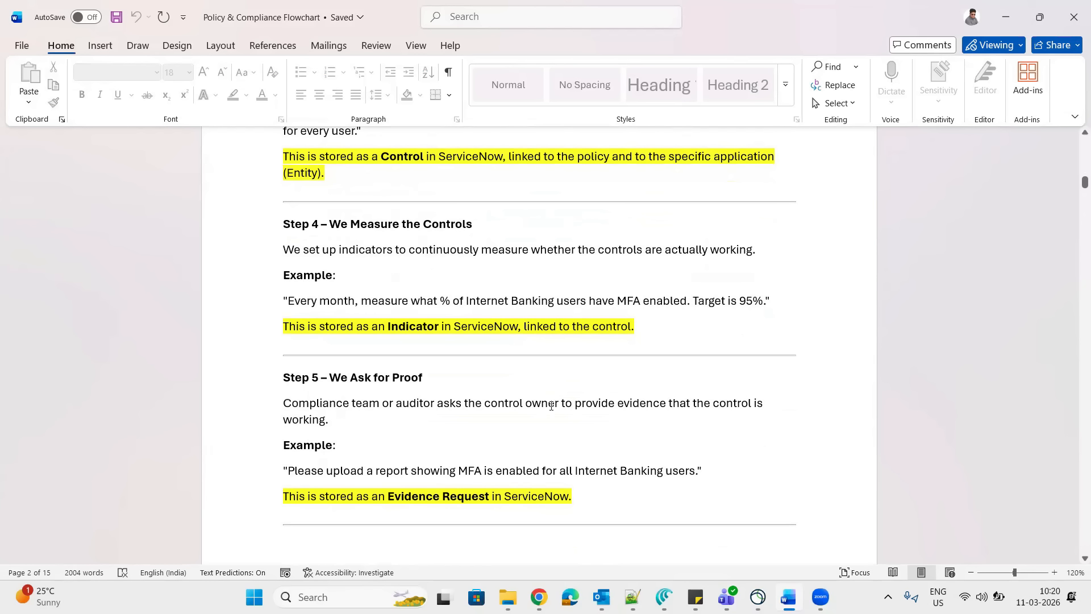
pyautogui.moveTo(570, 403); pyautogui.dragTo(593, 418)
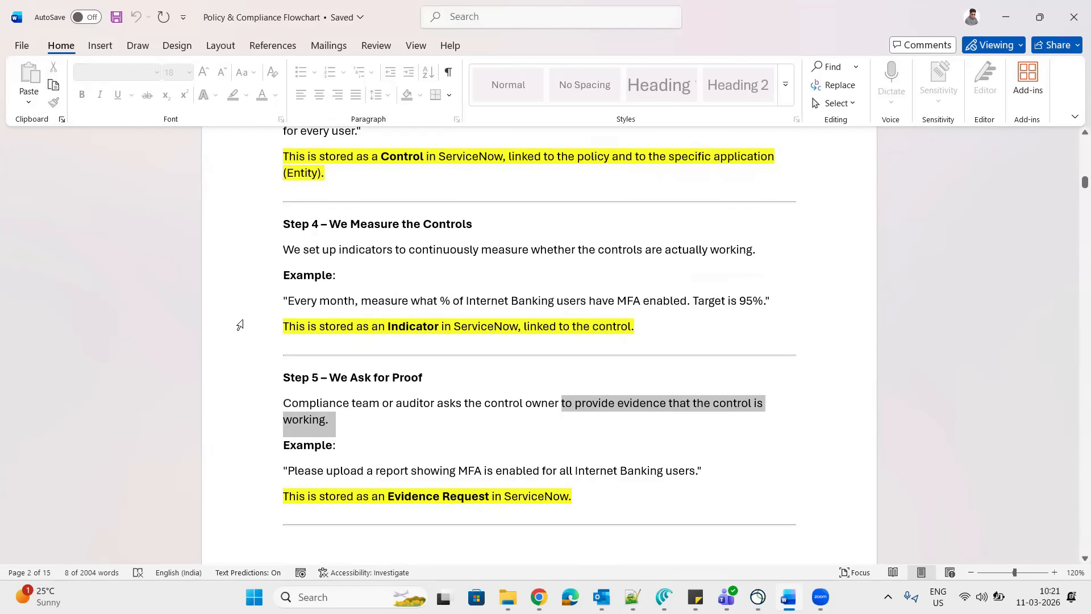
pyautogui.moveTo(300, 473); pyautogui.dragTo(683, 470)
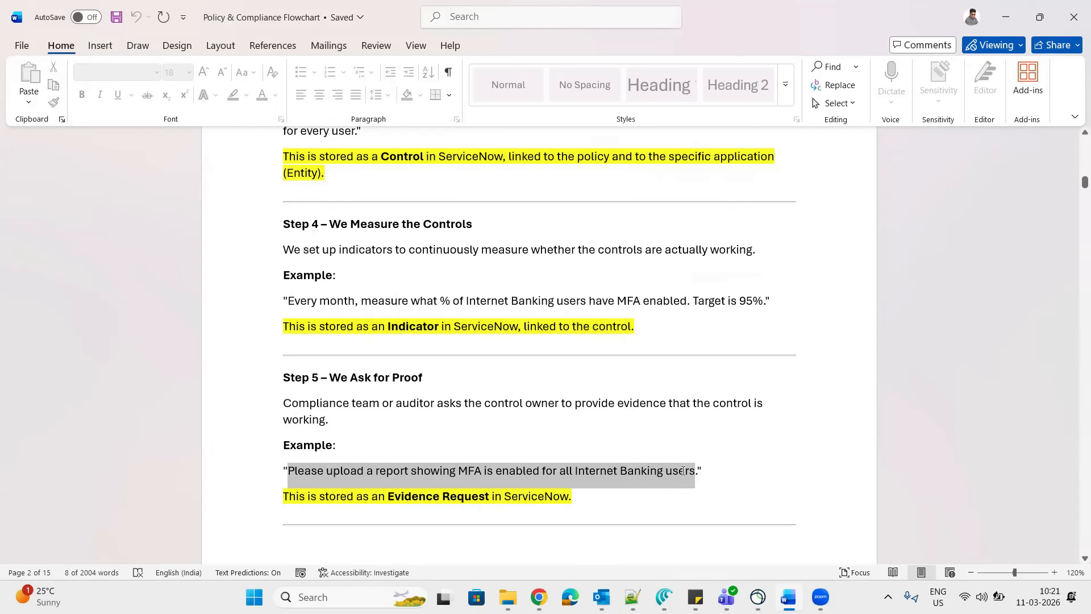
pyautogui.doubleClick(303, 499)
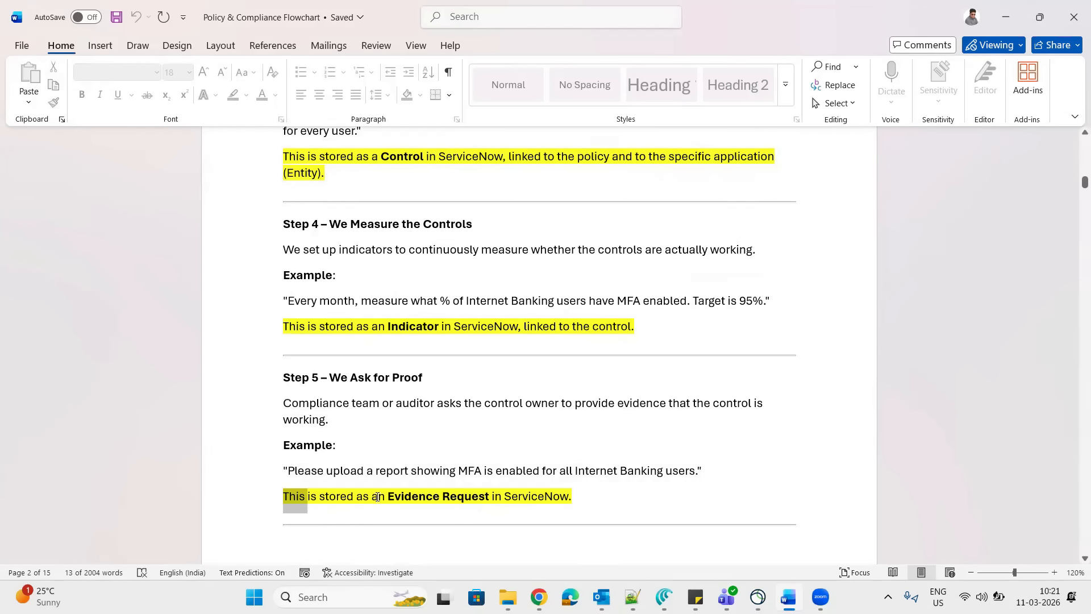
# Mark the Evidence Request storage note and read the Step 6 section on found gaps, marking its title, Issue note and MFA example
pyautogui.moveTo(378, 497); pyautogui.dragTo(530, 495)
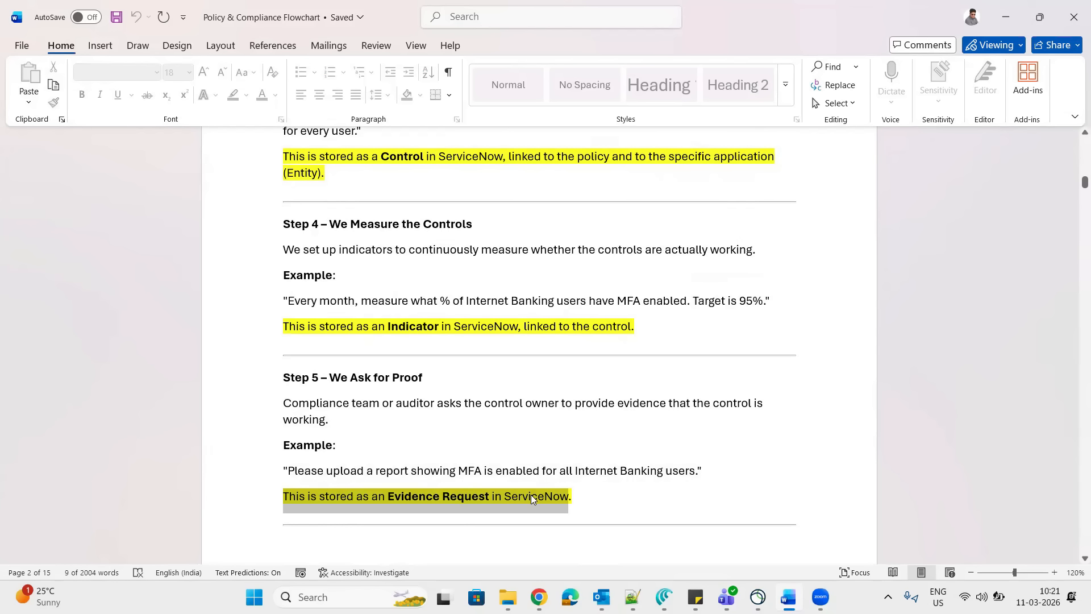
pyautogui.press('Down')
pyautogui.press('Down')
pyautogui.press('Down')
pyautogui.press('Down')
pyautogui.press('Down')
pyautogui.press('Down')
pyautogui.press('Down')
pyautogui.press('Down')
pyautogui.scroll(-1, 531, 494)
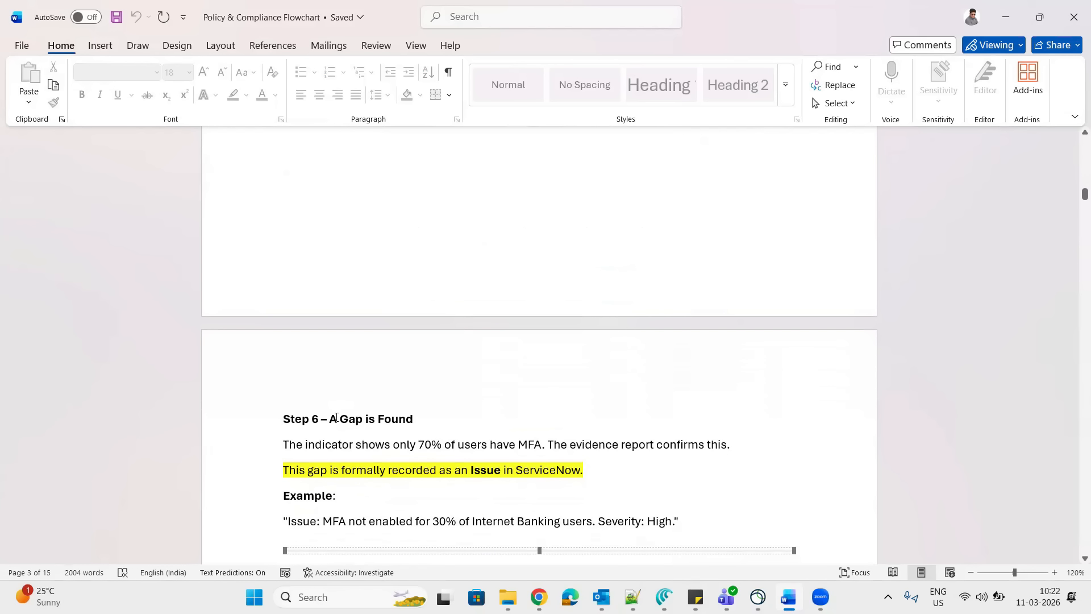
pyautogui.moveTo(336, 419); pyautogui.dragTo(400, 423)
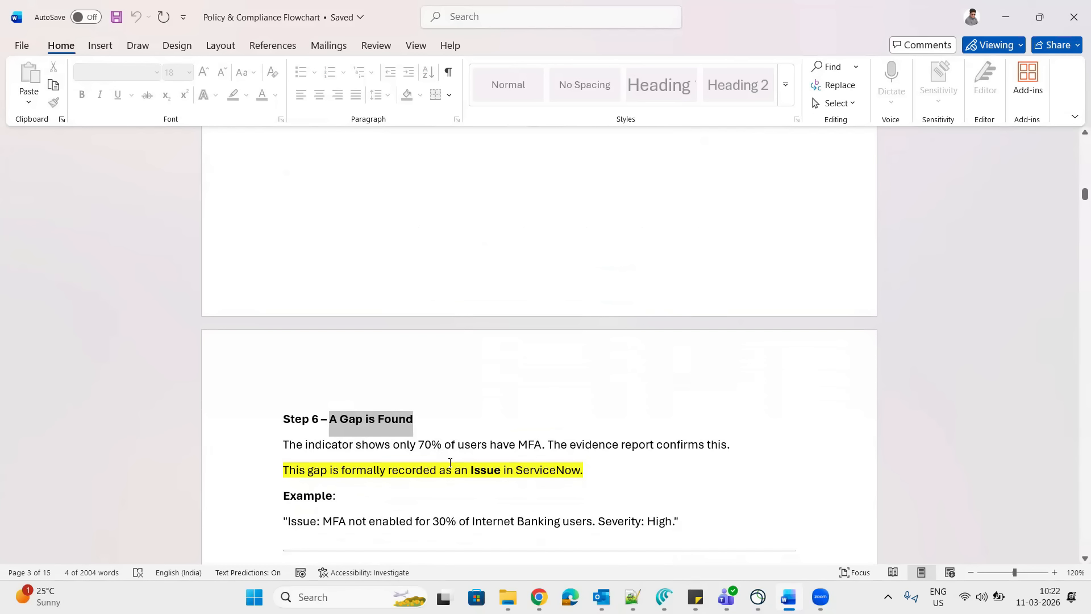
pyautogui.tripleClick(481, 470)
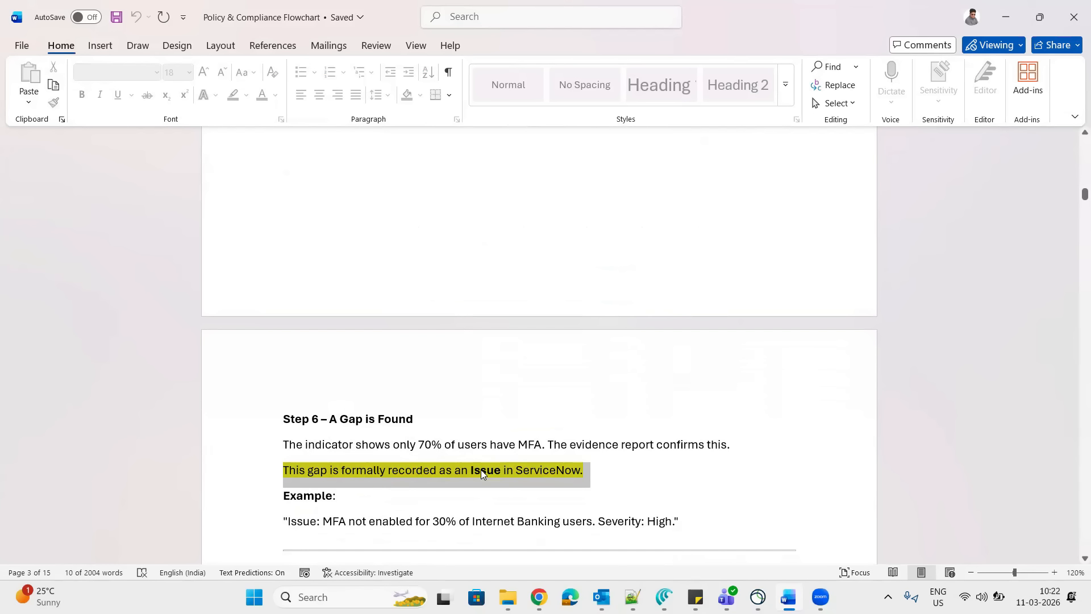
pyautogui.moveTo(343, 523); pyautogui.dragTo(664, 521)
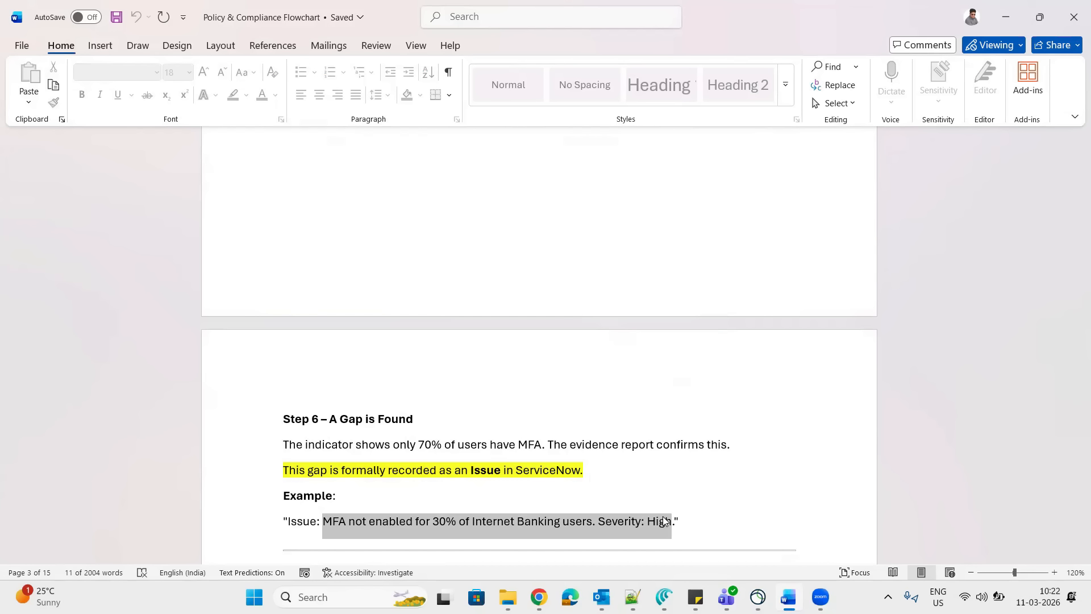
pyautogui.click(663, 520)
# Read the Step 7 section on fixing the gap, marking its purpose, the MFA task example's deadline and assignee, and the Remediation Task term
pyautogui.scroll(-3, 664, 517)
pyautogui.scroll(-2, 663, 516)
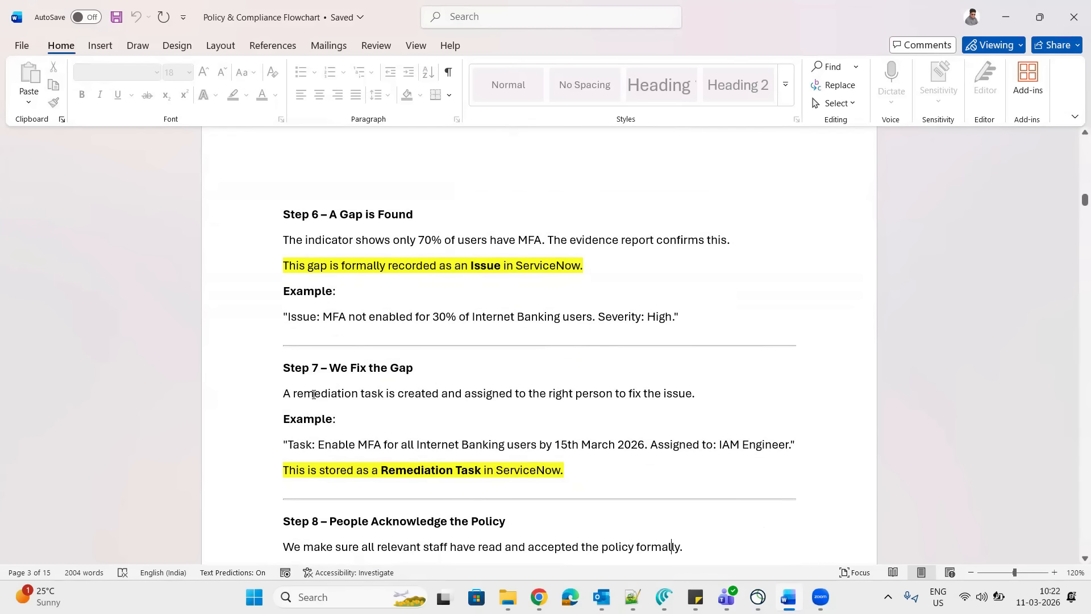
pyautogui.tripleClick(384, 392)
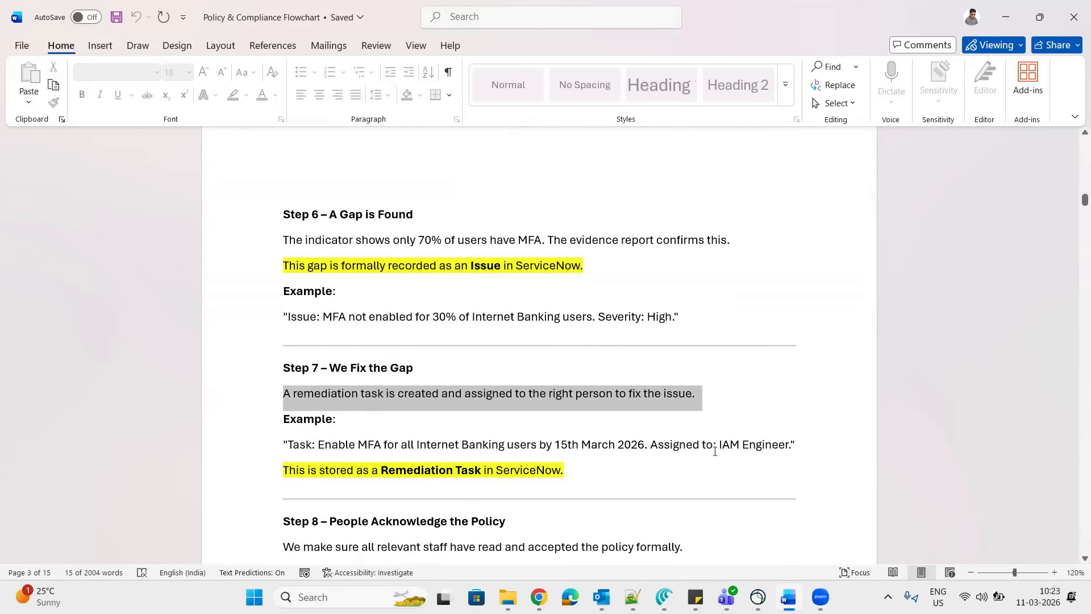
pyautogui.moveTo(789, 446); pyautogui.dragTo(565, 448)
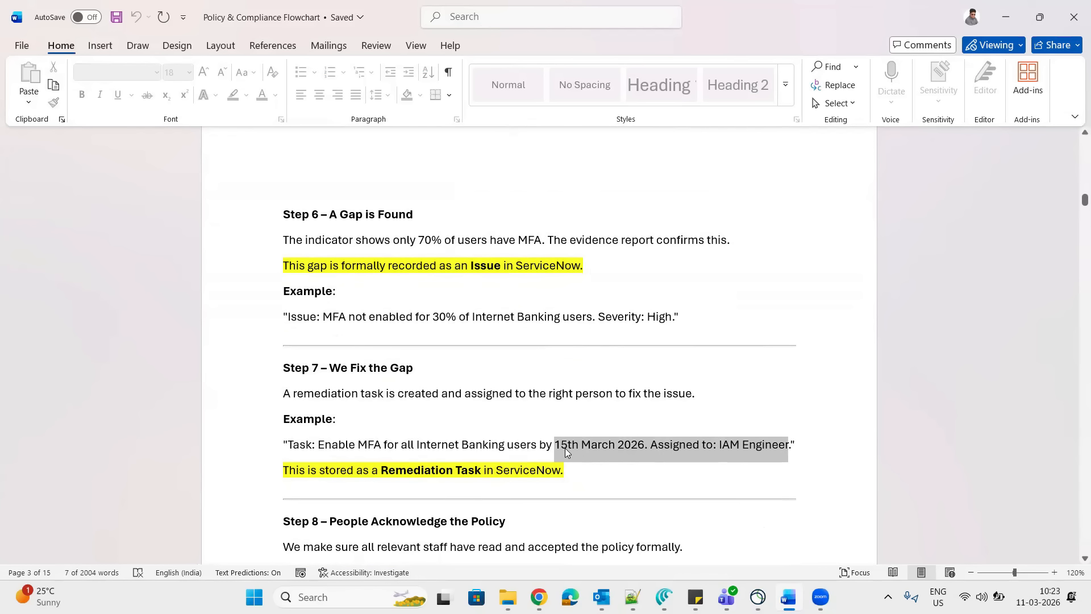
pyautogui.doubleClick(364, 449)
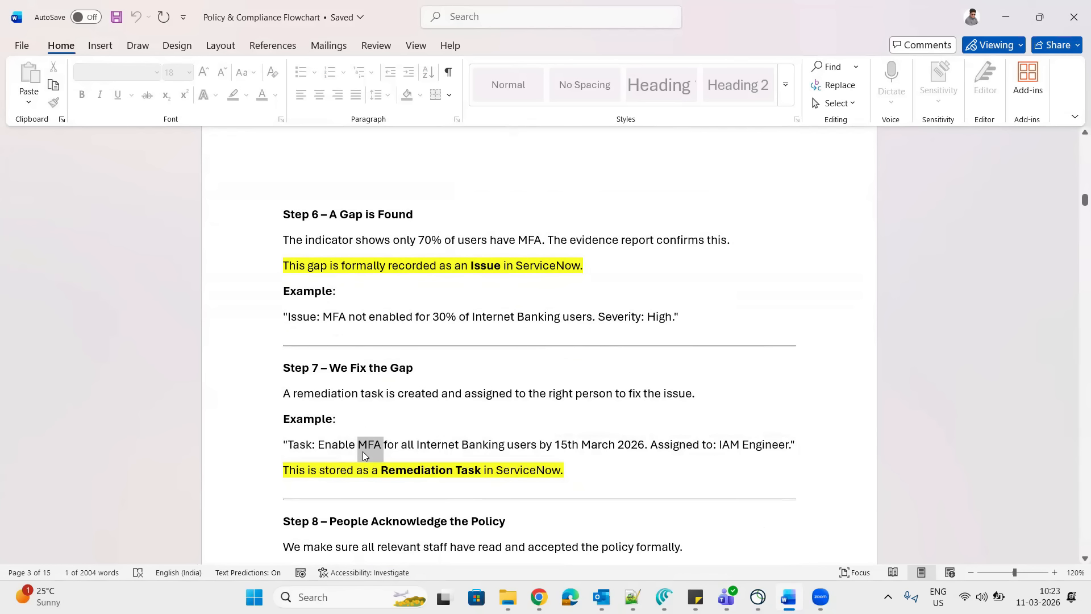
pyautogui.moveTo(381, 470); pyautogui.dragTo(466, 467)
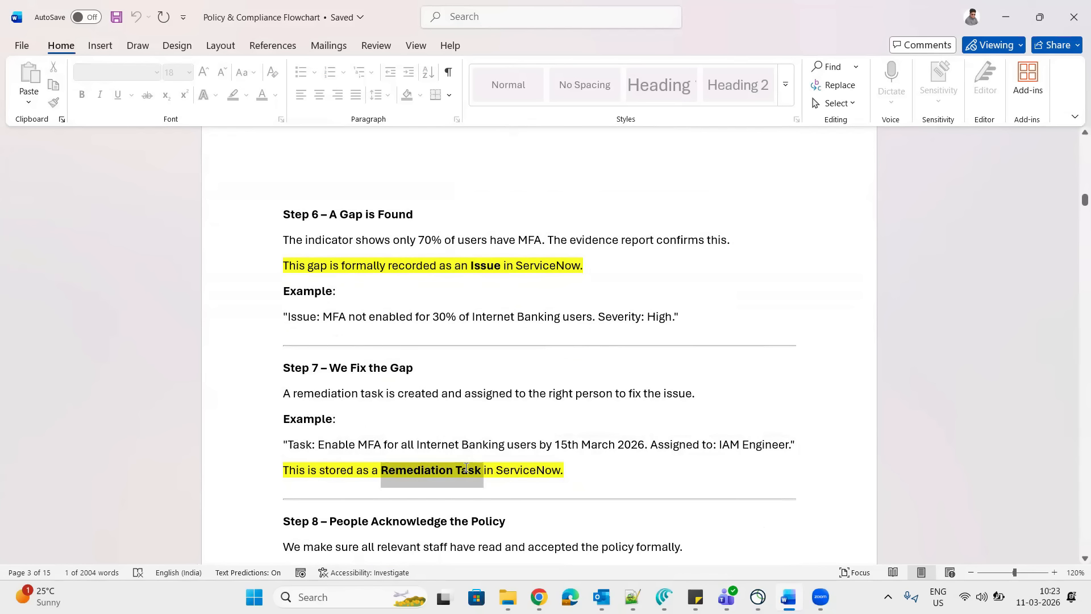
pyautogui.click(466, 467)
# Read the Step 8 section on acknowledging the policy, marking the requirement that staff accept it formally
pyautogui.scroll(-2, 465, 467)
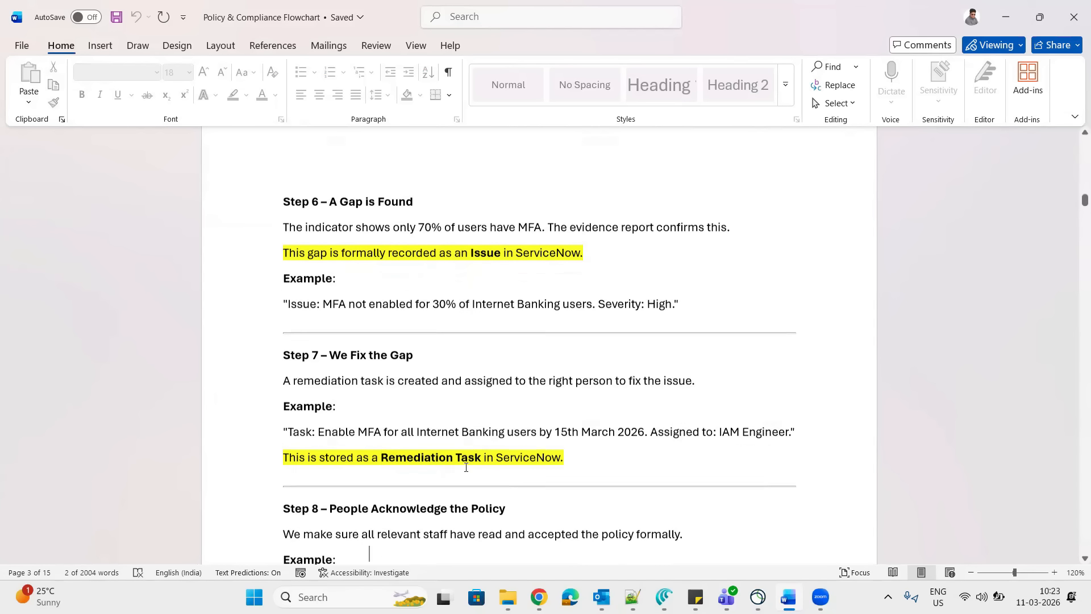
pyautogui.scroll(-5, 466, 467)
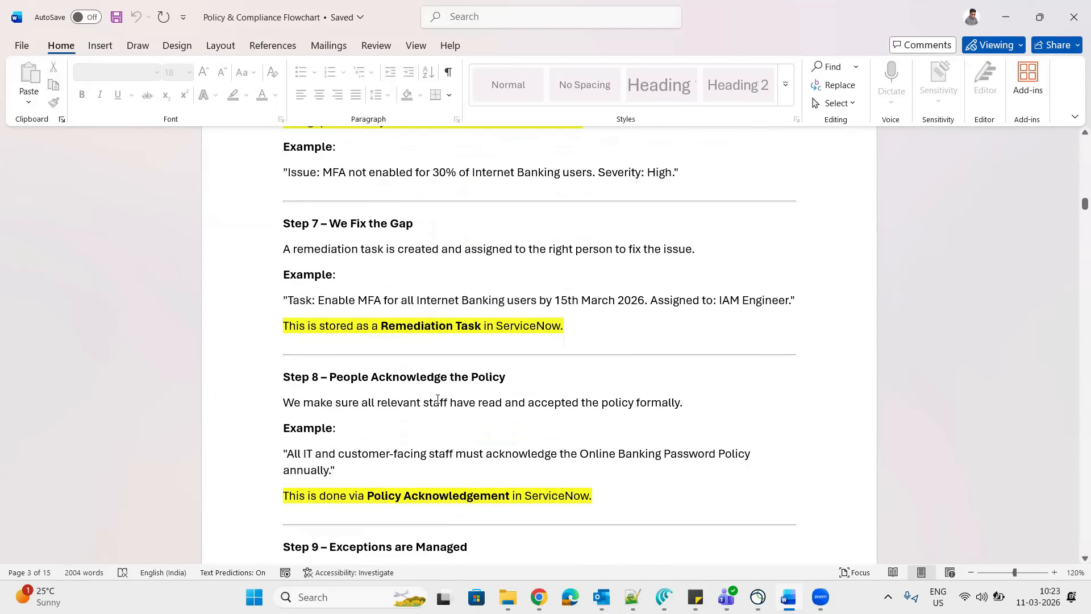
pyautogui.doubleClick(674, 402)
pyautogui.tripleClick(673, 402)
pyautogui.doubleClick(673, 403)
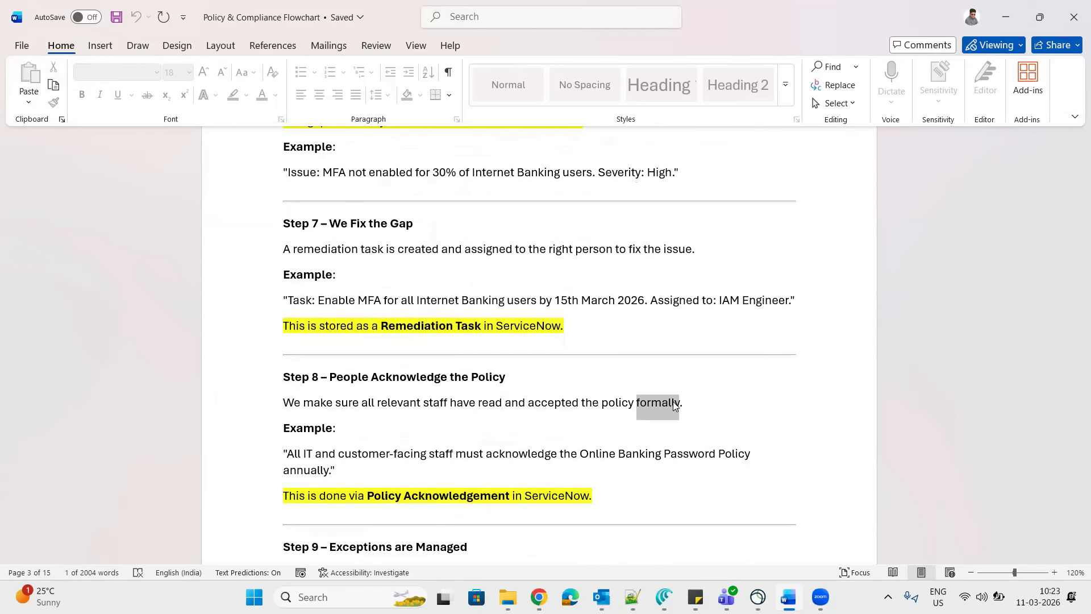
pyautogui.click(674, 404)
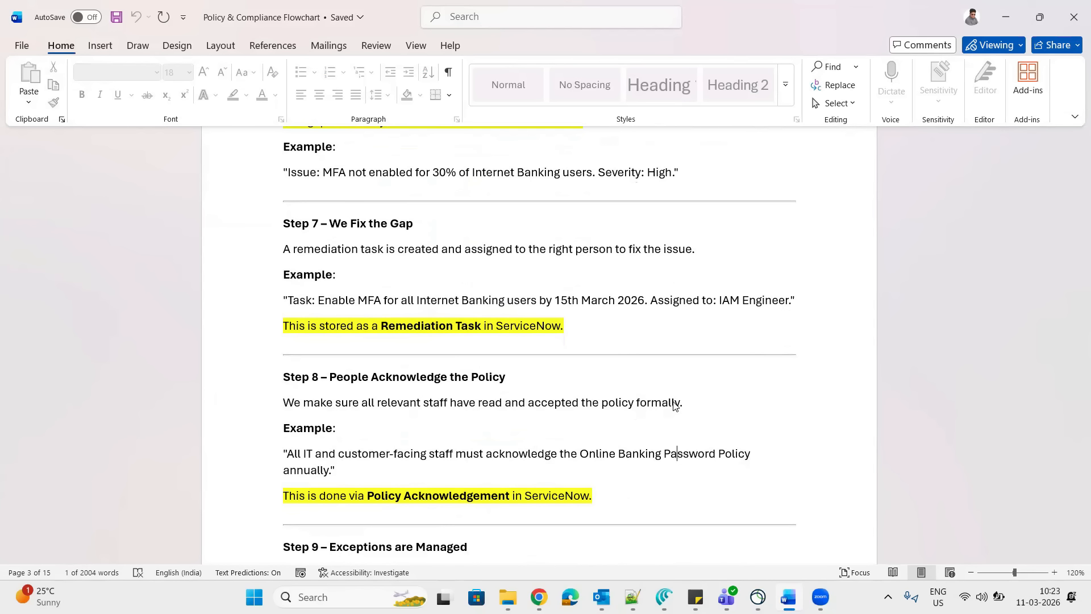
# Read the Step 9 section on exceptions, marking the compensating control and expiry date, the legacy mobile API example and the Policy Exception term
pyautogui.scroll(-2, 674, 403)
pyautogui.hotkey('ctrl', 'v')
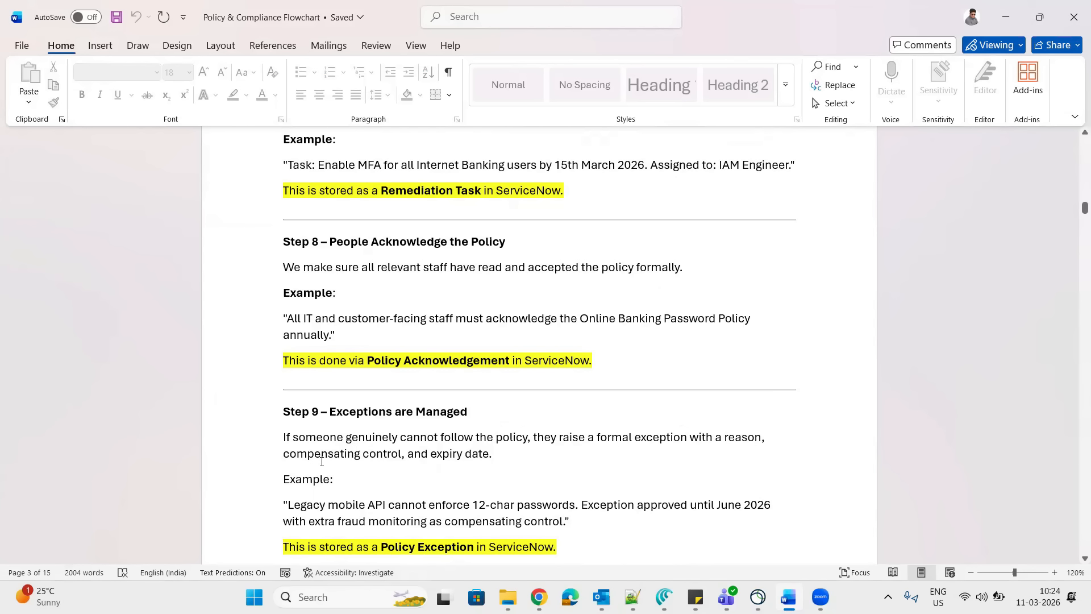
pyautogui.moveTo(311, 457); pyautogui.dragTo(499, 453)
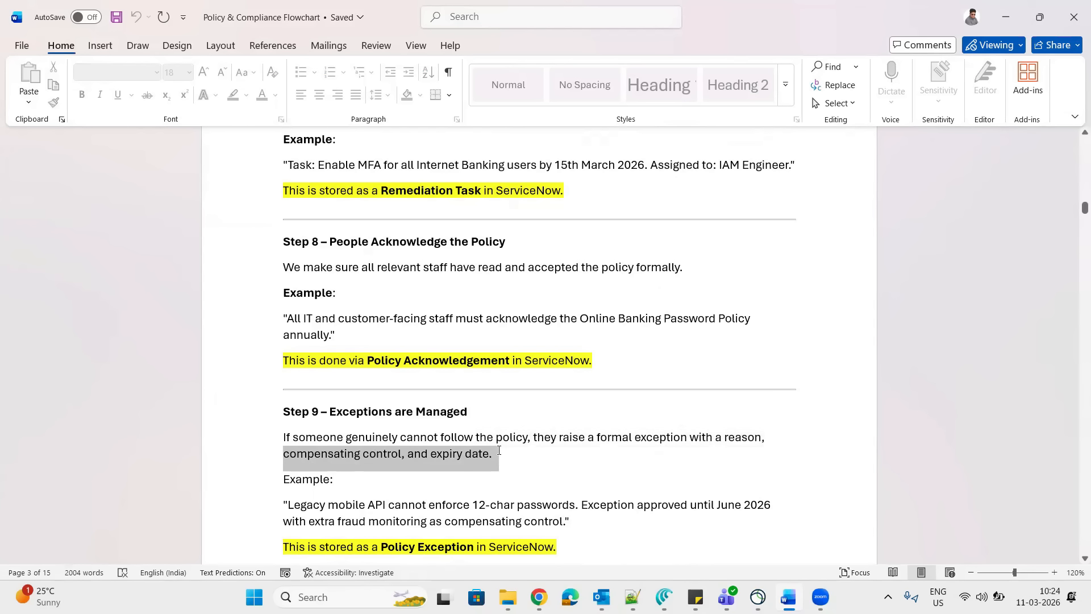
pyautogui.click(500, 453)
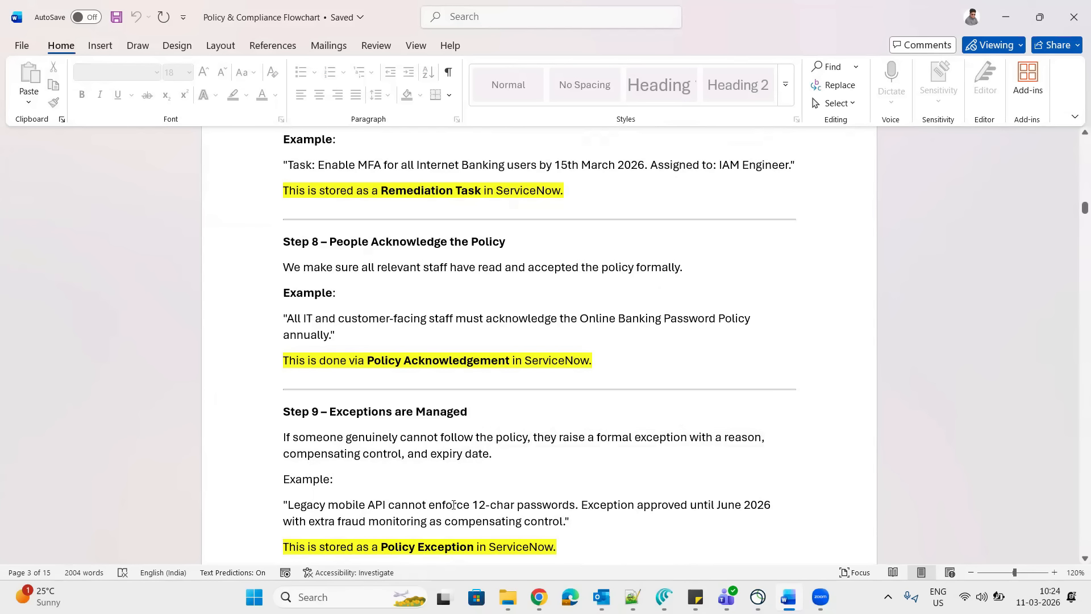
pyautogui.moveTo(575, 506); pyautogui.dragTo(344, 489)
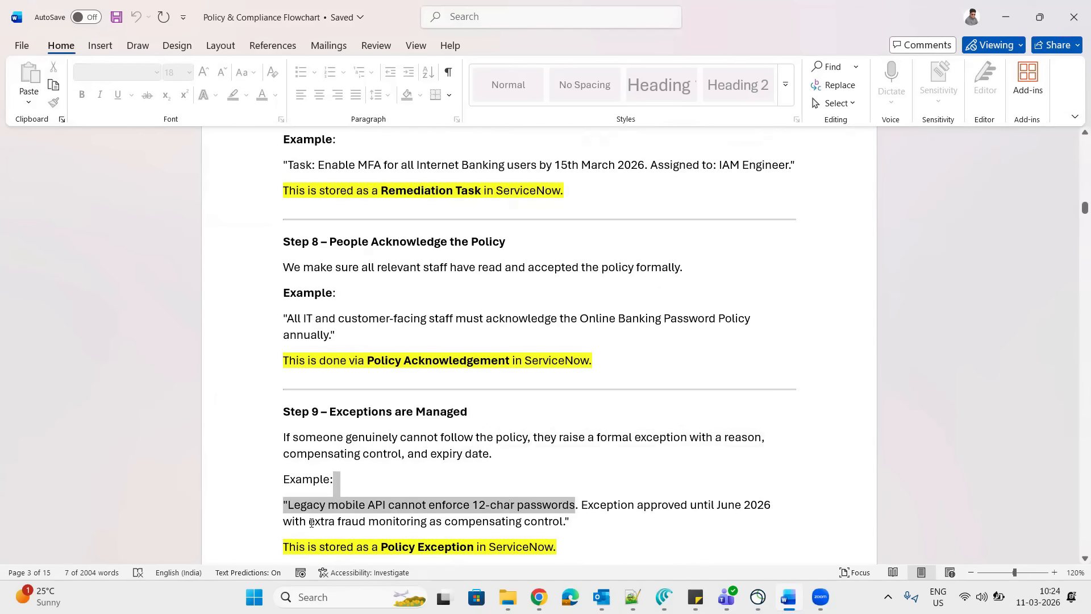
pyautogui.moveTo(390, 523); pyautogui.dragTo(523, 527)
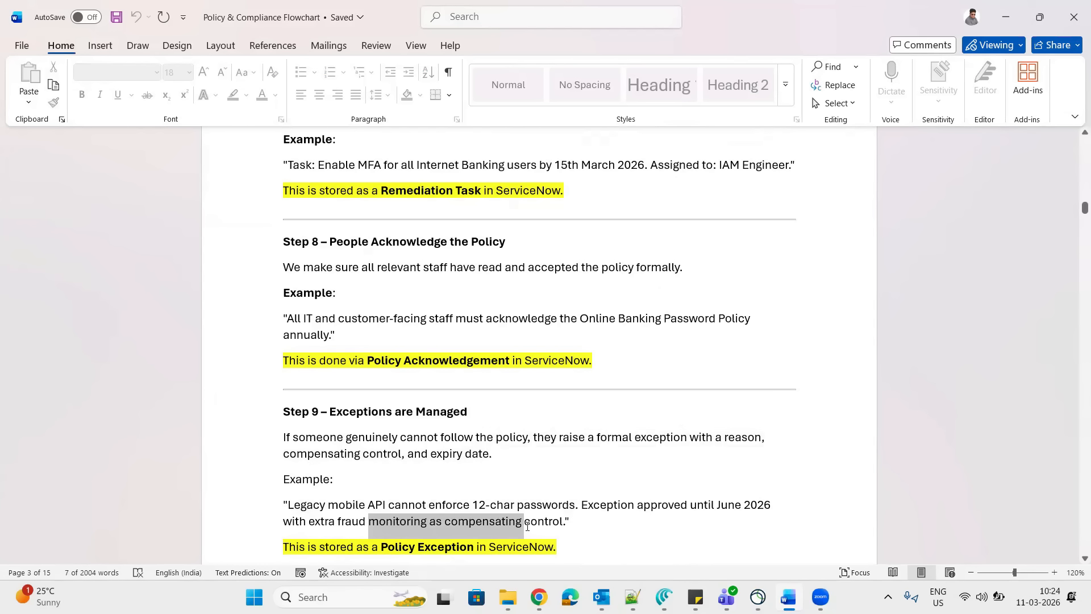
pyautogui.click(396, 542)
pyautogui.moveTo(396, 542); pyautogui.dragTo(450, 550)
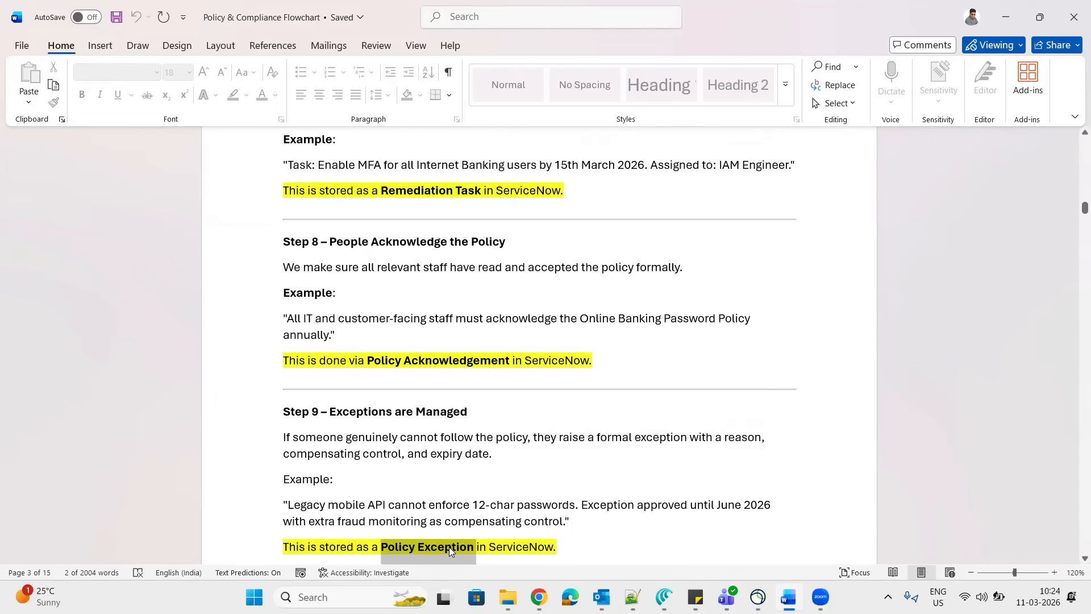
# Skip past the Entity section and examine the Complete Build Plan table of steps and their navigator locations
pyautogui.click(386, 339)
pyautogui.scroll(-6, 311, 505)
pyautogui.scroll(3, 311, 505)
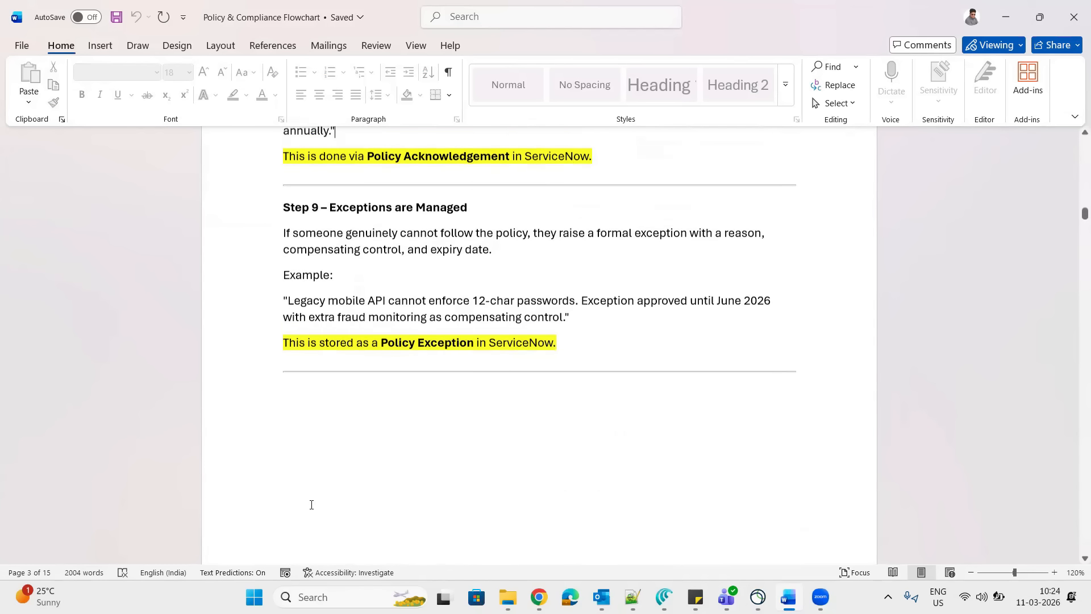
pyautogui.scroll(2, 311, 505)
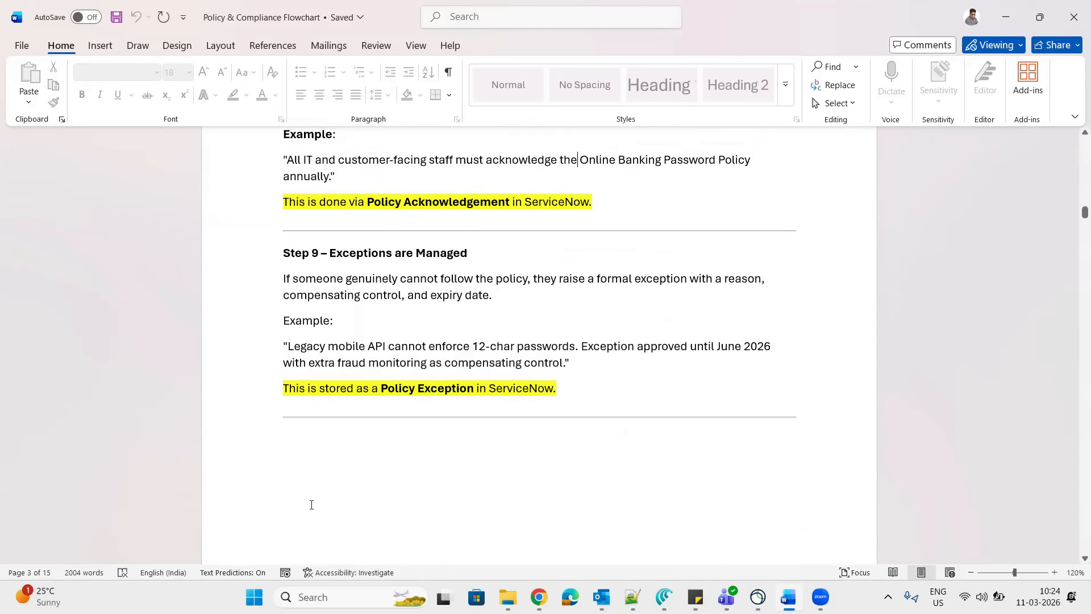
pyautogui.scroll(-5, 311, 505)
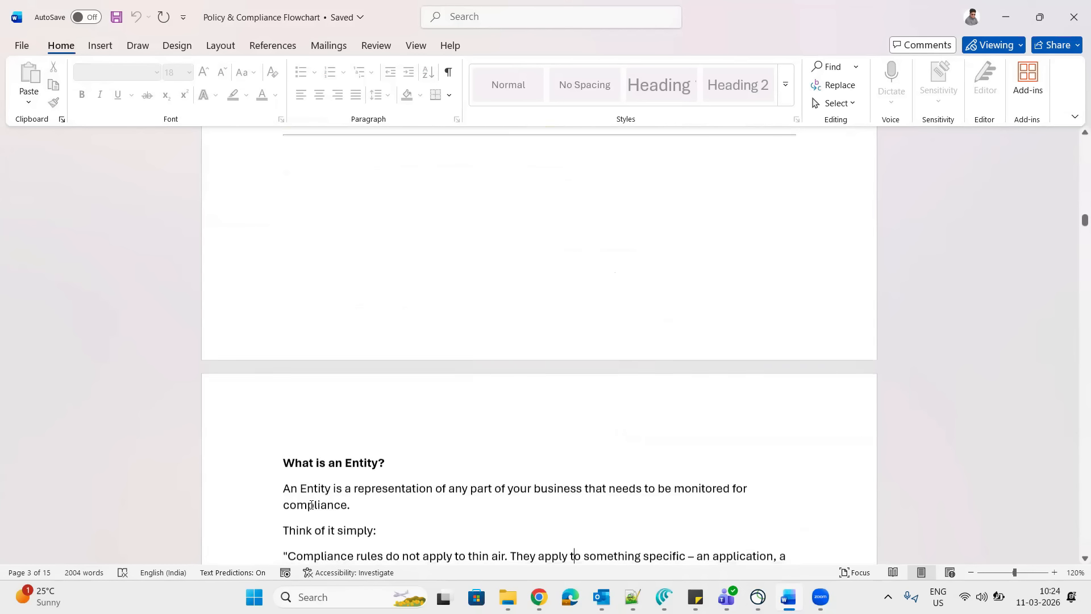
pyautogui.moveTo(1085, 220); pyautogui.dragTo(1075, 261)
pyautogui.click(571, 438)
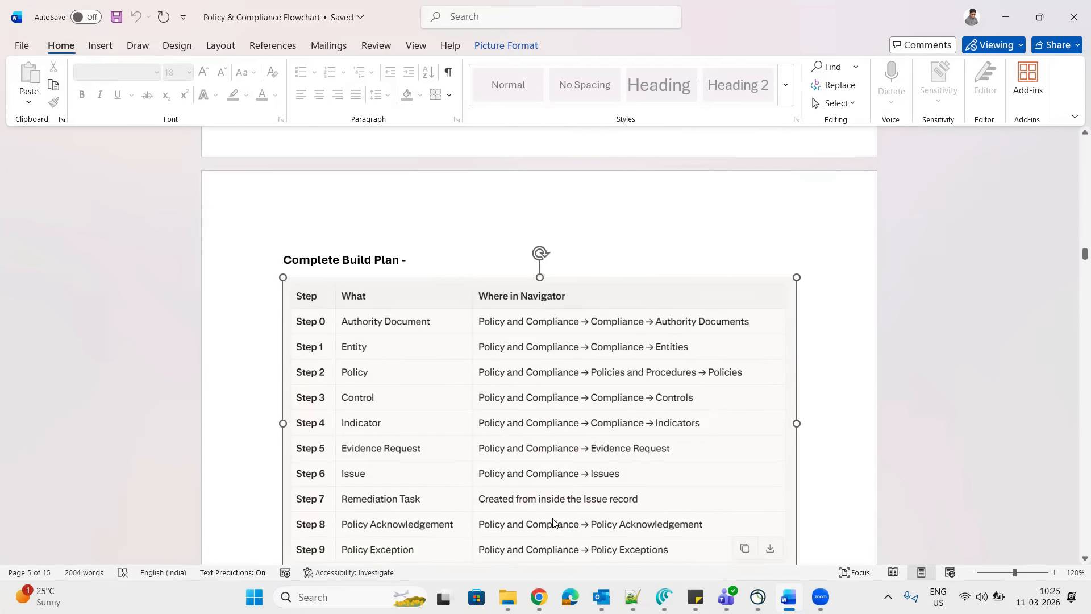
pyautogui.press('Down')
pyautogui.press('Down')
pyautogui.press('Down')
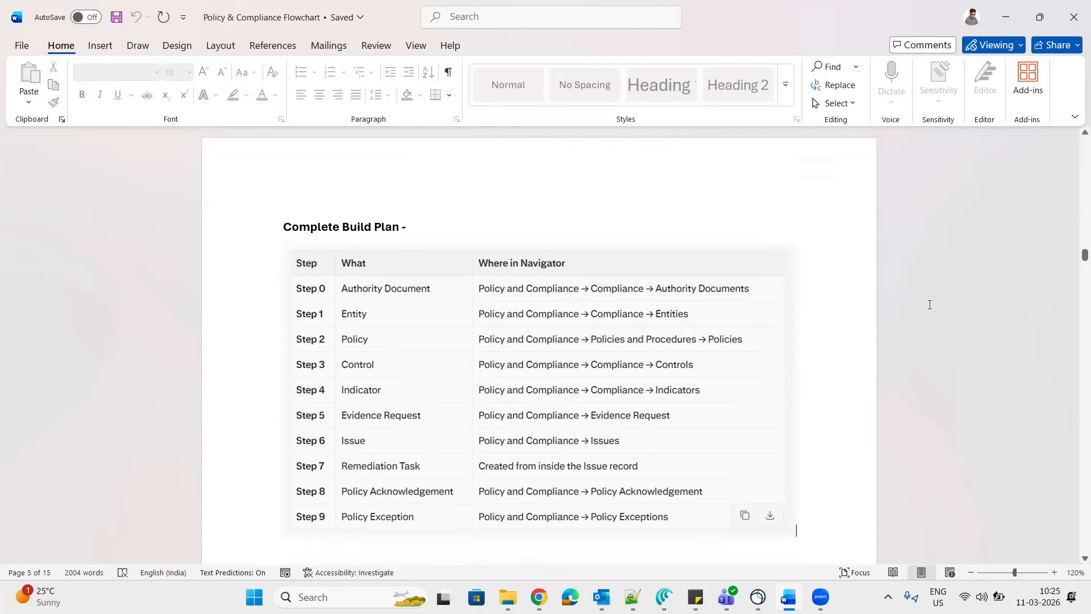
# Examine the table of sample values for each object and the section explaining the order of build
pyautogui.press('Down')
pyautogui.press('Down')
pyautogui.press('Down')
pyautogui.press('Down')
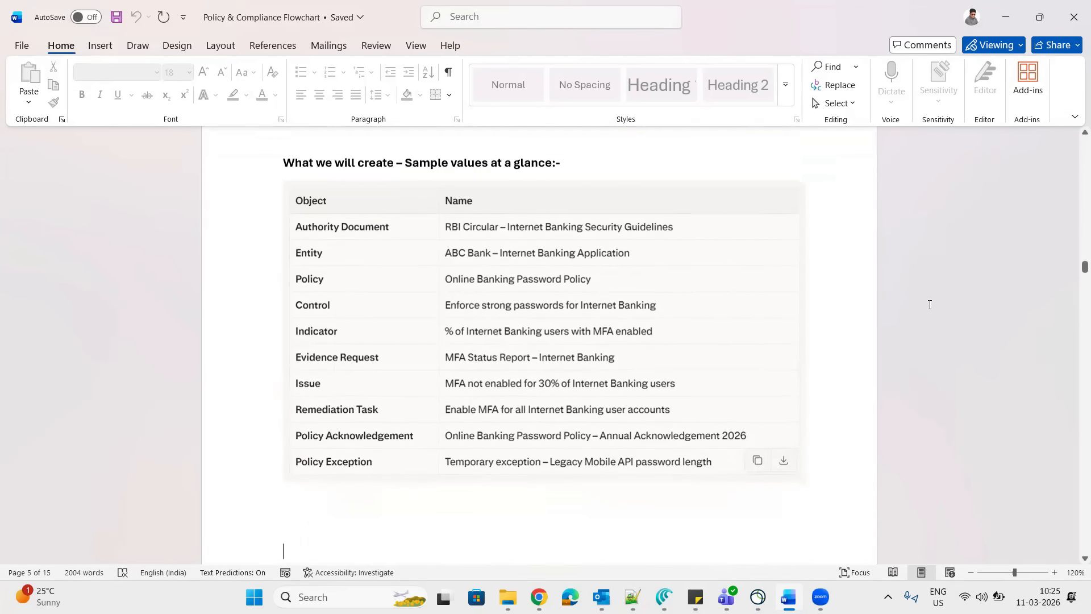
pyautogui.press('Down')
pyautogui.press('Down')
pyautogui.press('Down')
pyautogui.press('Down')
pyautogui.press('Down')
pyautogui.press('Down')
pyautogui.press('Down')
pyautogui.press('Down')
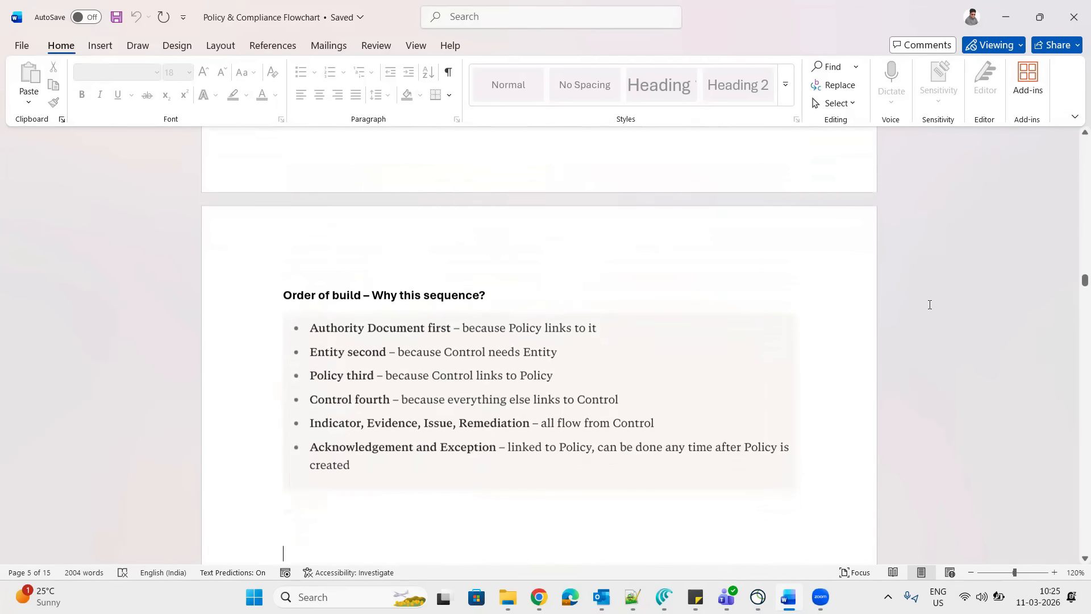
# Look over the Step 1 – Authority Documents instructions and the explanation of citations
pyautogui.press('Down')
pyautogui.press('Down')
pyautogui.press('Down')
pyautogui.press('Down')
pyautogui.press('Down')
pyautogui.press('Down')
pyautogui.press('Down')
pyautogui.press('Down')
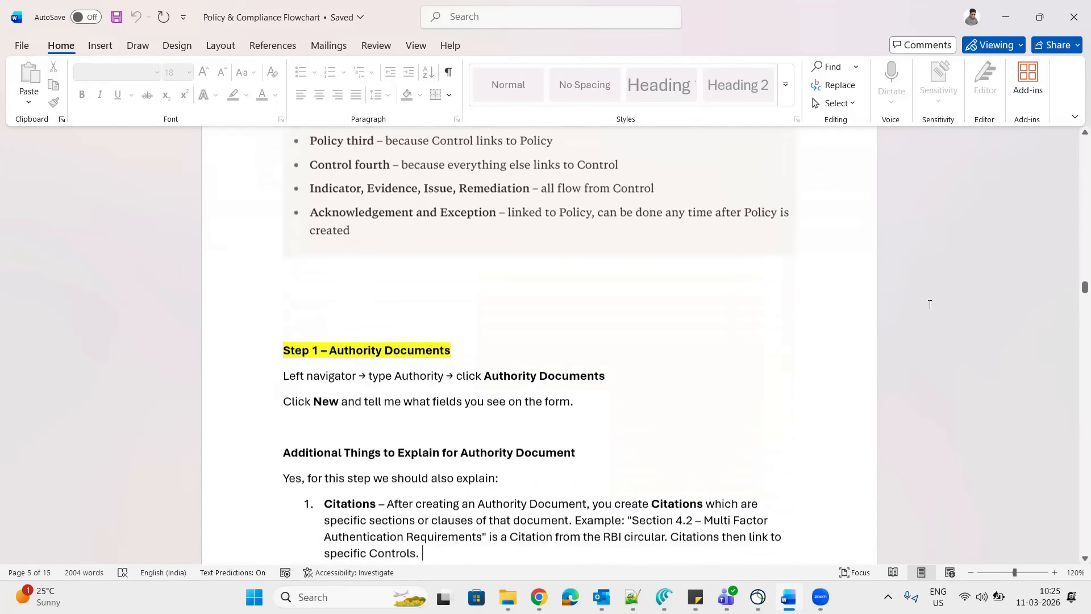
# Switch to ServiceNow in Chrome and start a new authority document record in Policy and Compliance
pyautogui.click(539, 597)
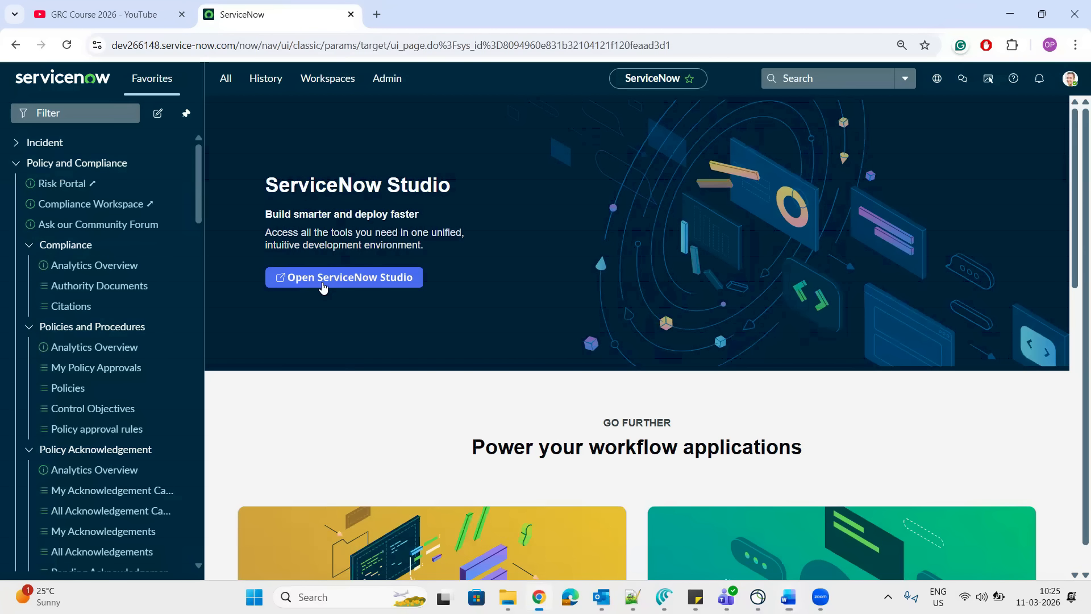
pyautogui.click(89, 287)
pyautogui.click(1069, 110)
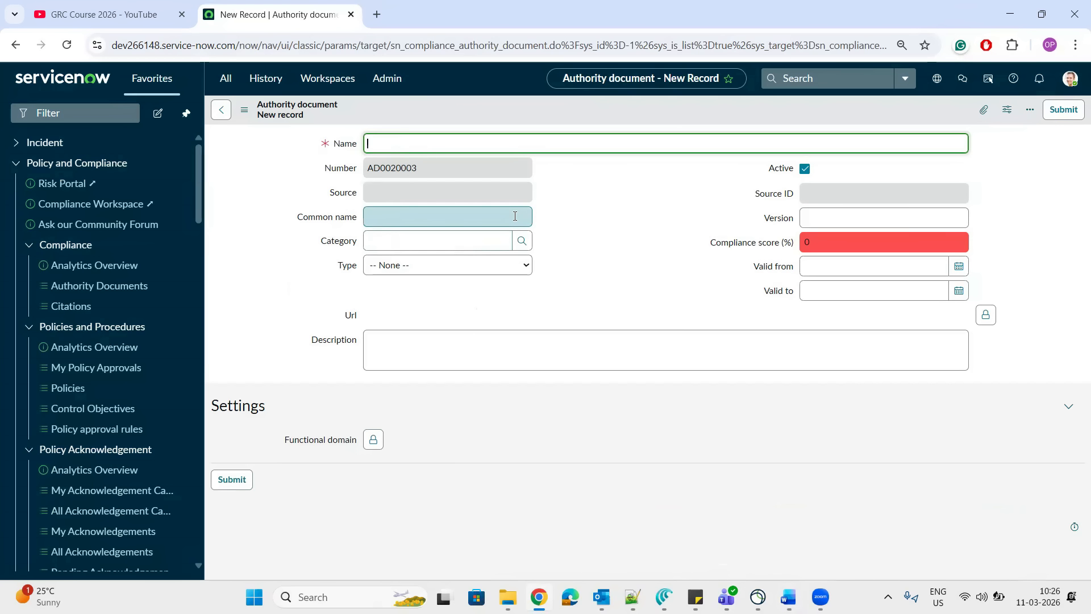
# Name the authority document RBI Internet Banking Guidelines 2026, with category Banking and Finance Organizations and type Regulation or Statute
pyautogui.write('RBI Internet Banking Guidelines')
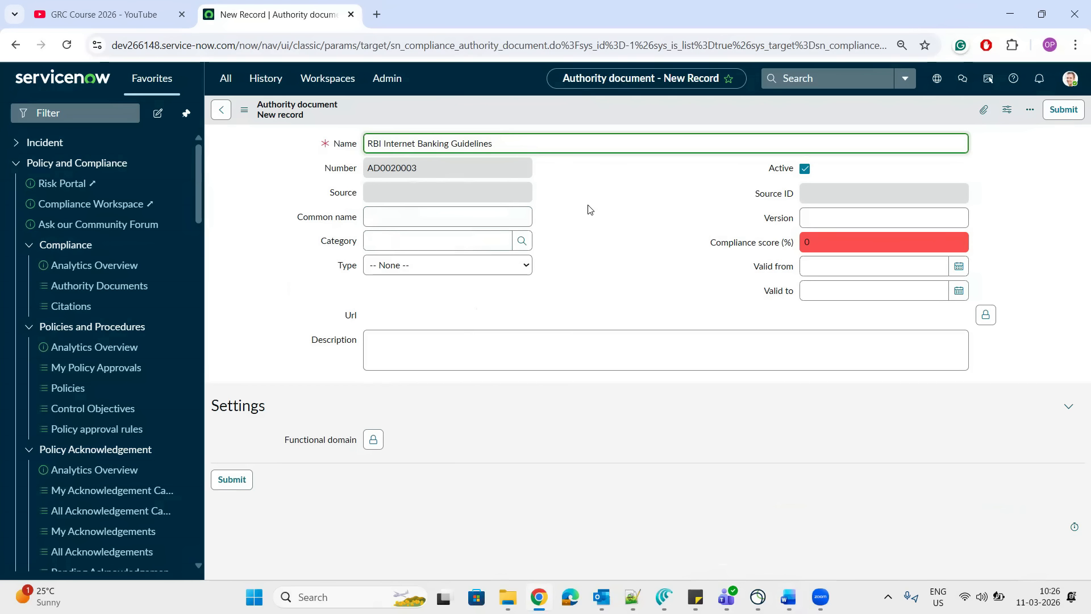
pyautogui.write('2026')
pyautogui.click(522, 241)
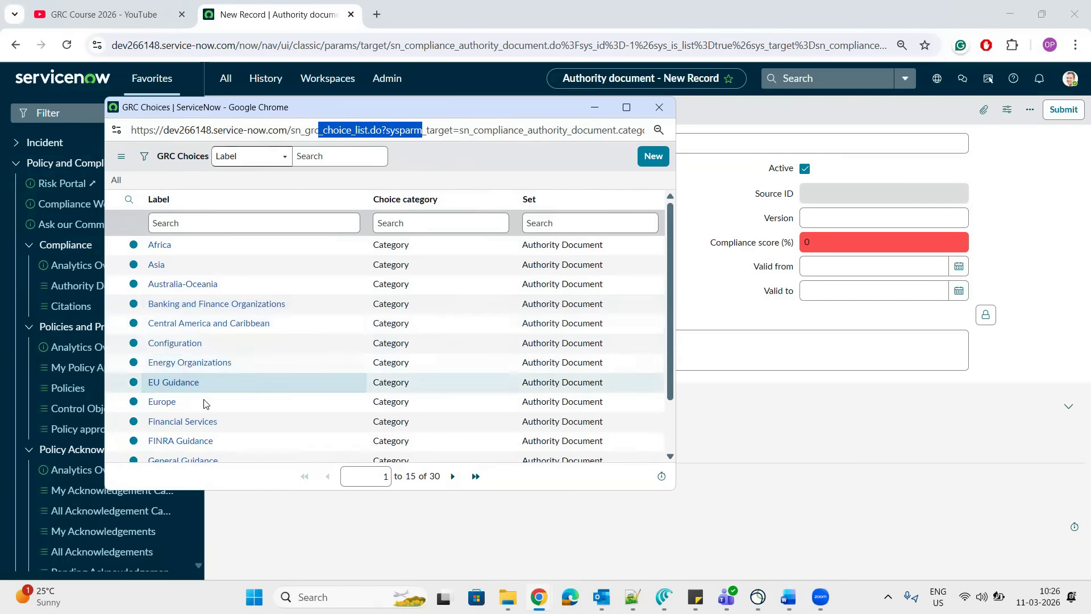
pyautogui.click(250, 304)
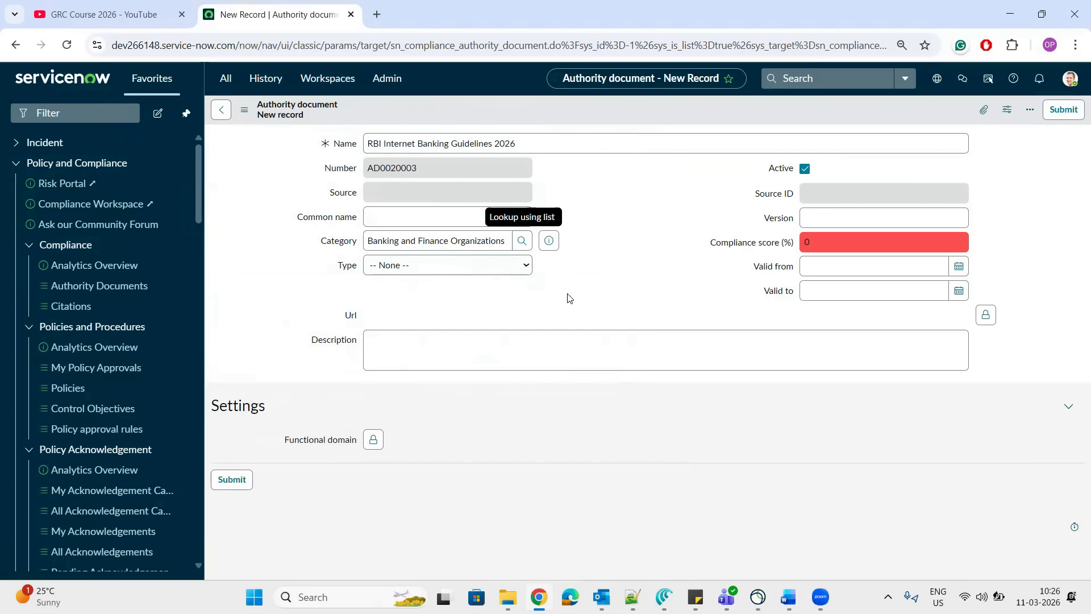
pyautogui.click(506, 272)
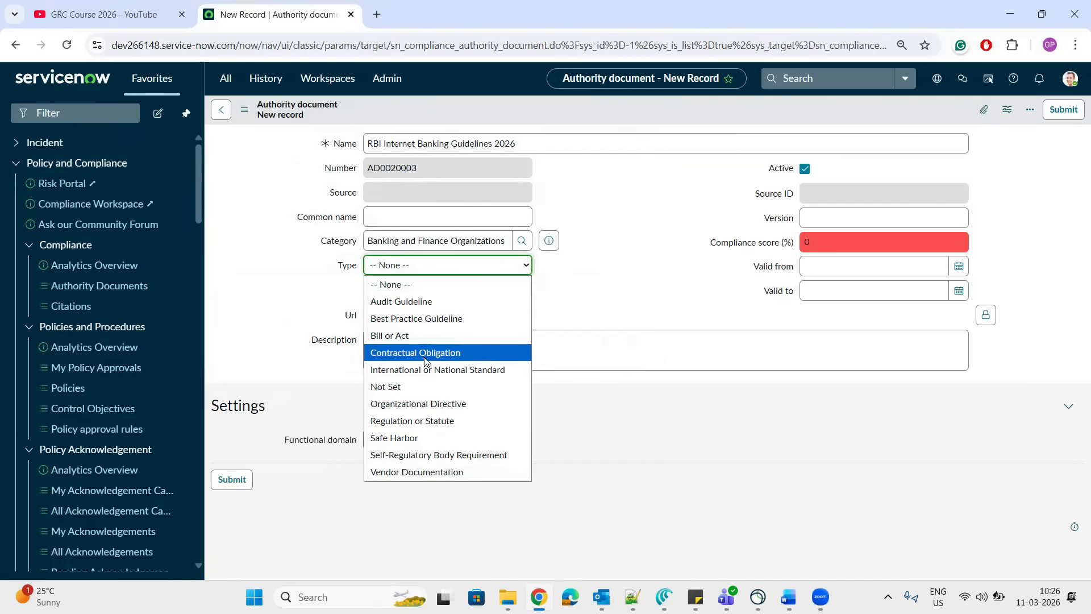
pyautogui.click(411, 421)
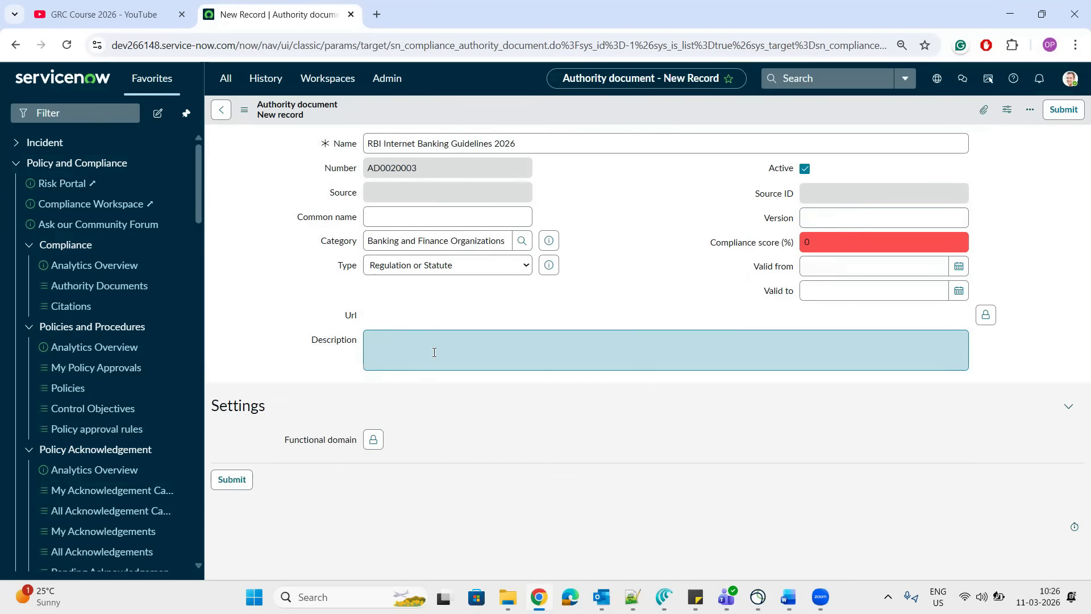
# Copy the authority document's name, RBI Internet Banking Guidelines 2026, into its description
pyautogui.click(523, 141)
pyautogui.hotkey('ctrl', 'a')
pyautogui.hotkey('ctrl', 'c')
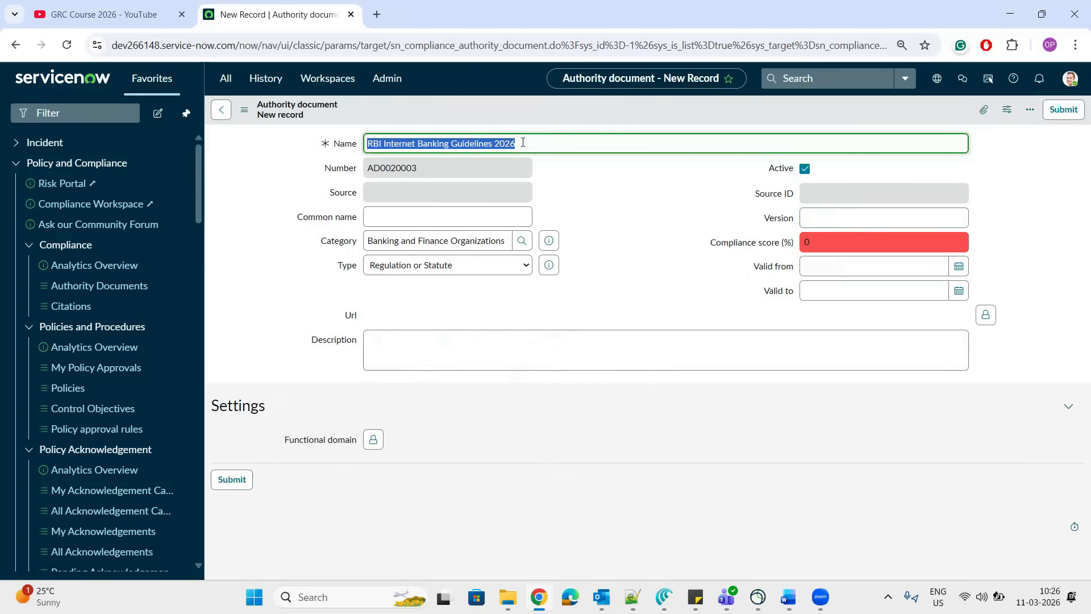
pyautogui.click(482, 341)
pyautogui.hotkey('ctrl', 'v')
pyautogui.click(604, 268)
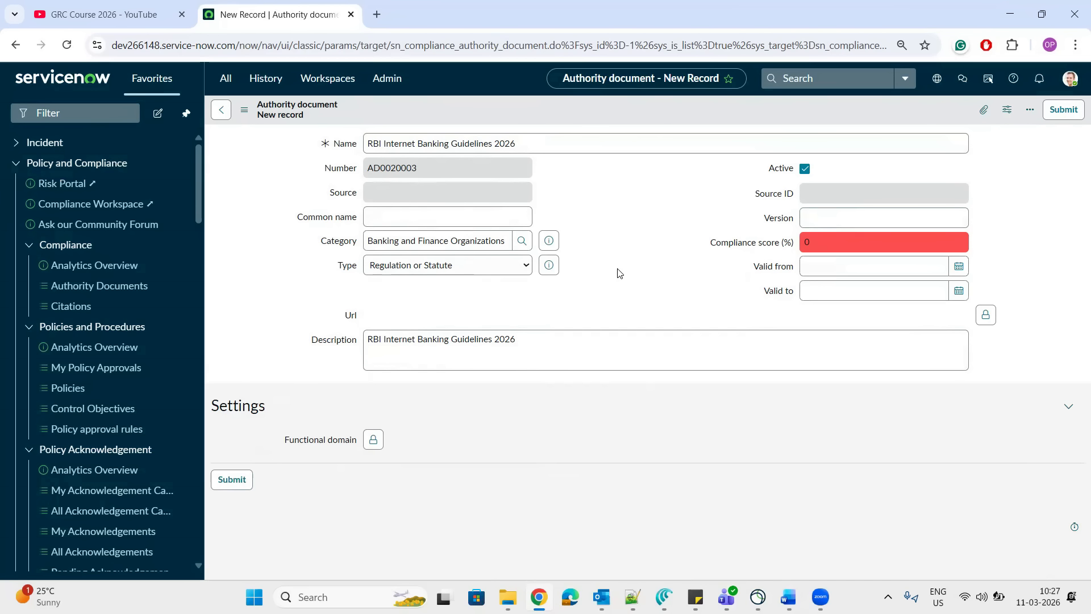
# Set the version of the new authority document to 1
pyautogui.scroll(-3, 198, 185)
pyautogui.moveTo(207, 284); pyautogui.dragTo(239, 555)
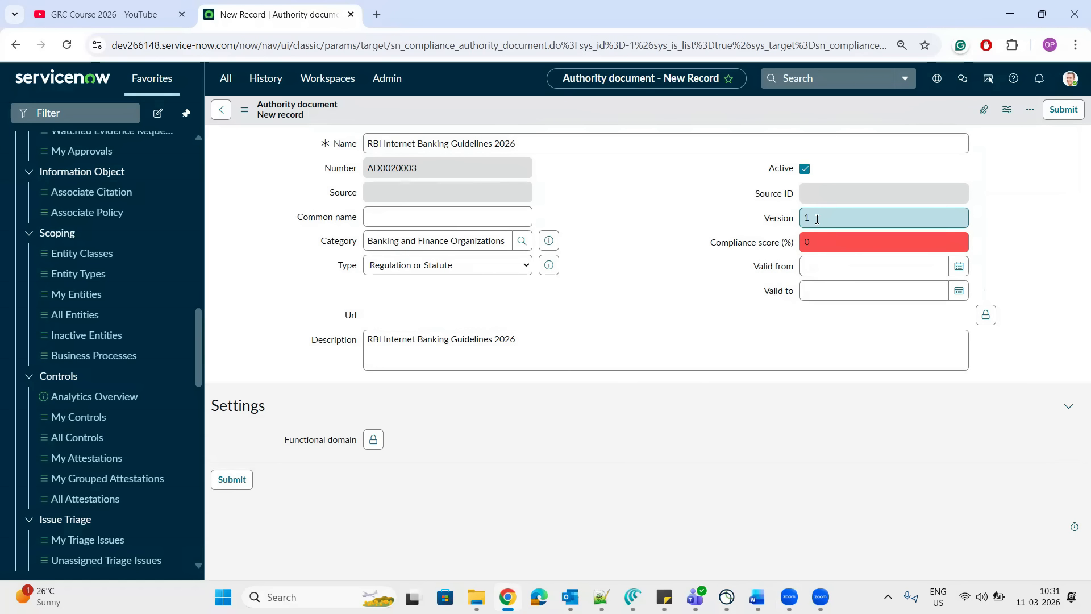
pyautogui.click(817, 219)
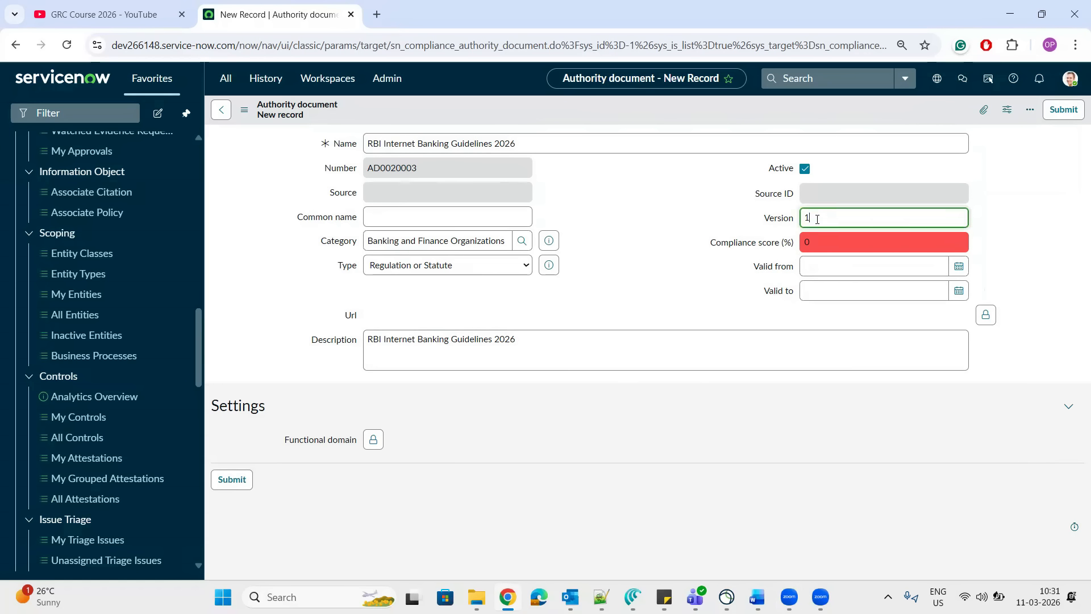
pyautogui.click(679, 288)
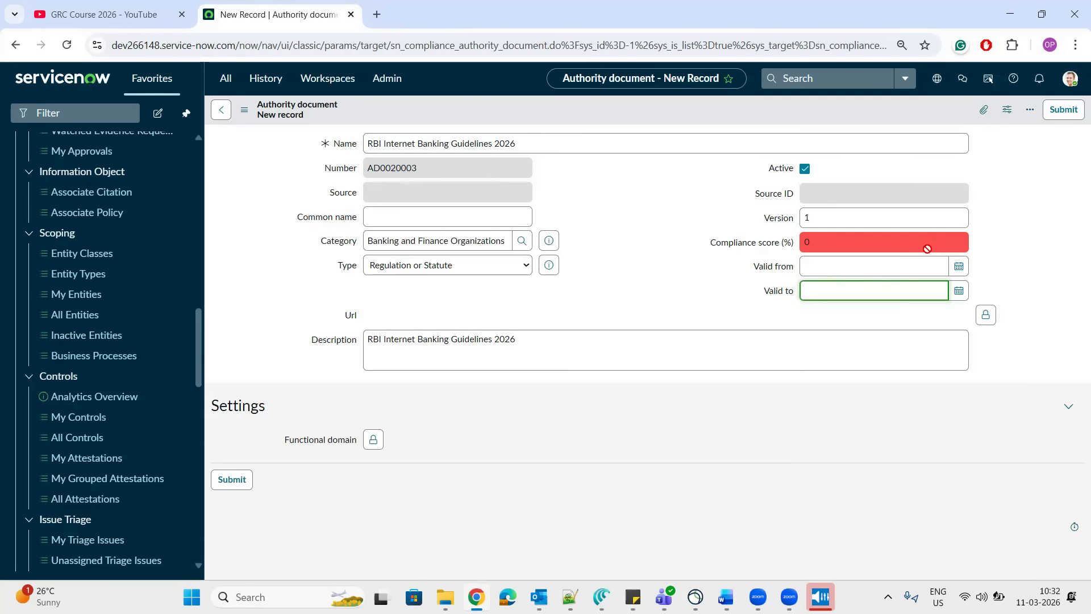
# Make the authority document valid from 2026-03-10 to 2026-11-30 and submit the record
pyautogui.click(960, 267)
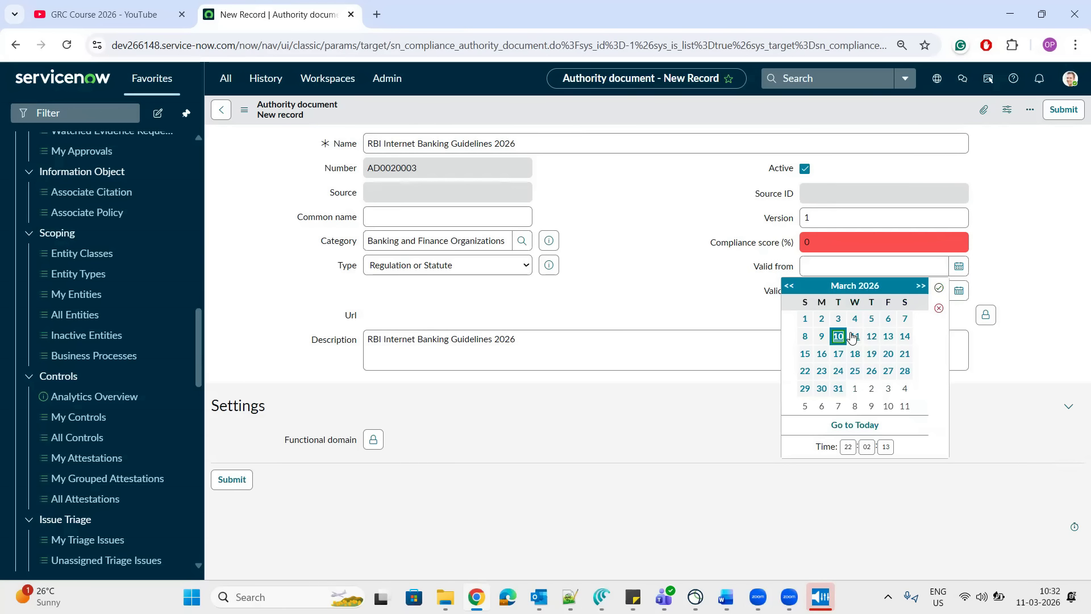
pyautogui.click(838, 338)
pyautogui.click(960, 296)
pyautogui.click(921, 310)
pyautogui.click(920, 310)
pyautogui.click(920, 310)
pyautogui.click(920, 310)
pyautogui.click(920, 310)
pyautogui.click(920, 310)
pyautogui.click(921, 311)
pyautogui.click(920, 310)
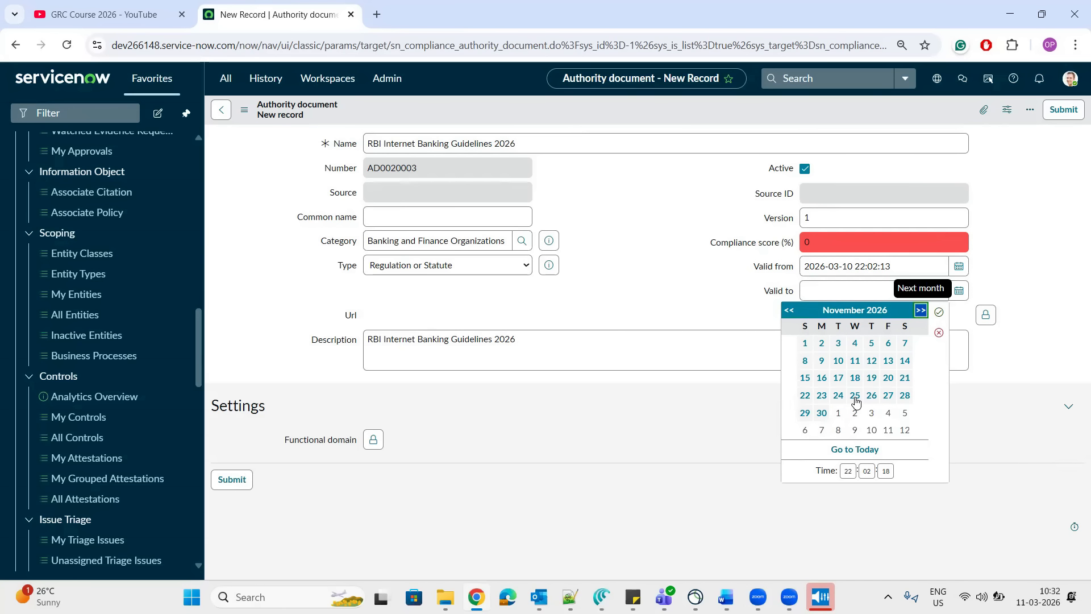
pyautogui.click(822, 412)
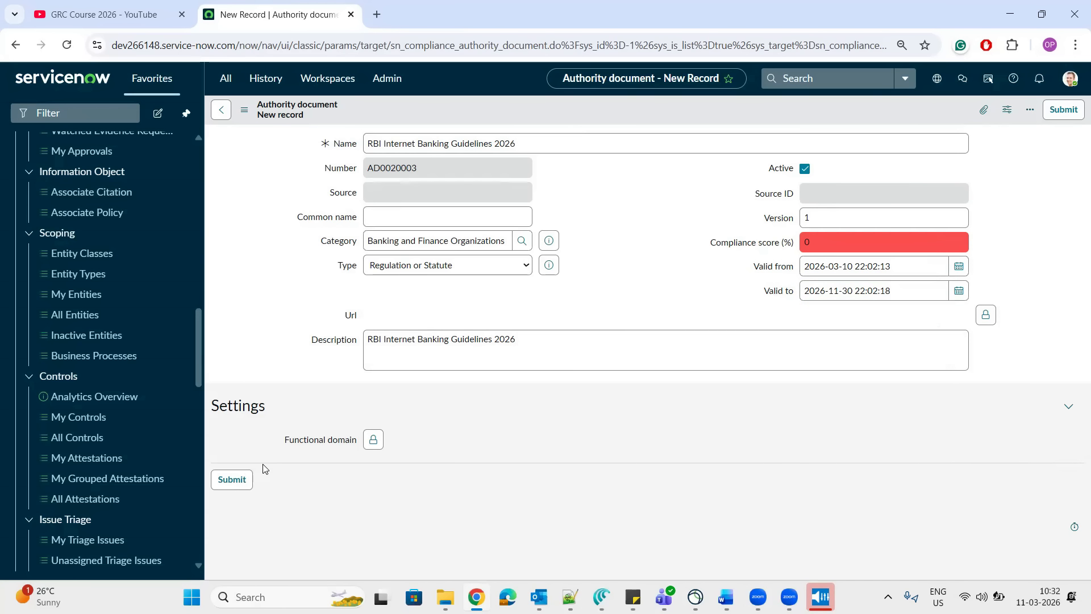
pyautogui.click(230, 481)
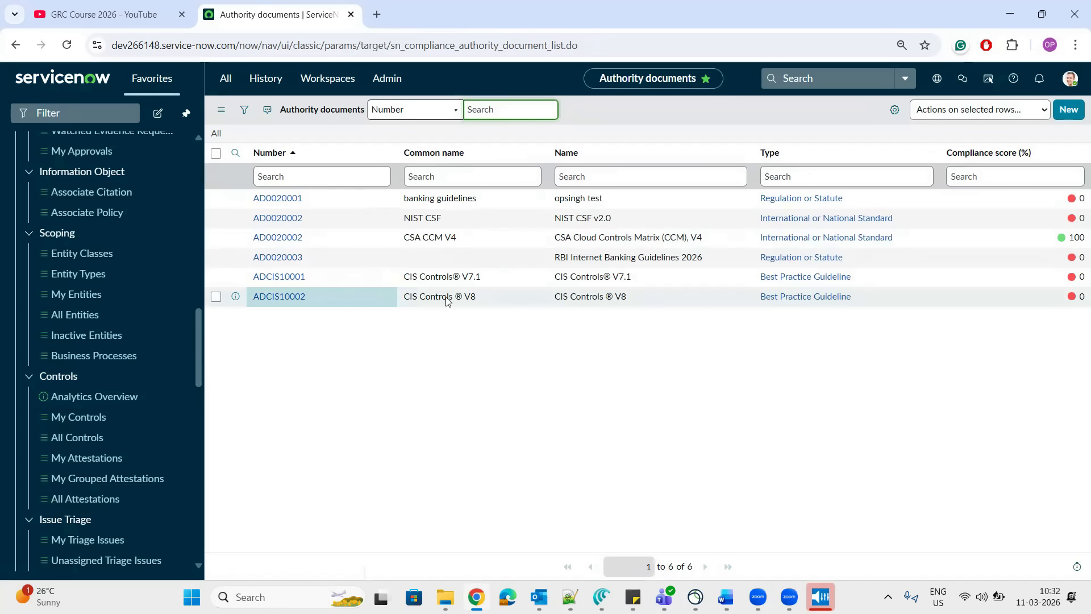
# Open the RBI Internet Banking Guidelines 2026 authority document and look over its related Citations list
pyautogui.click(603, 260)
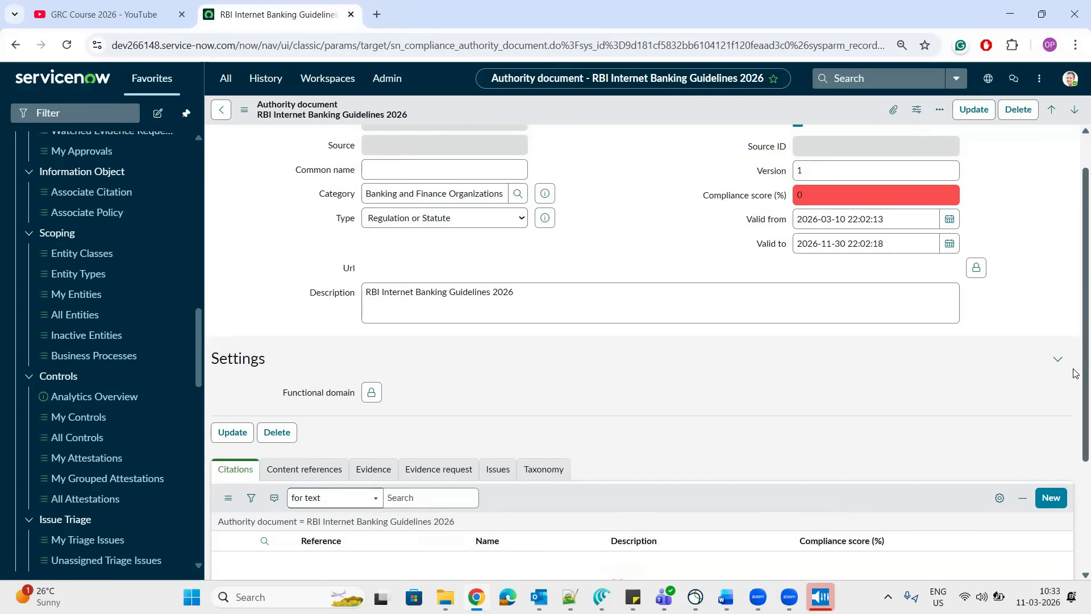
pyautogui.scroll(-2, 645, 464)
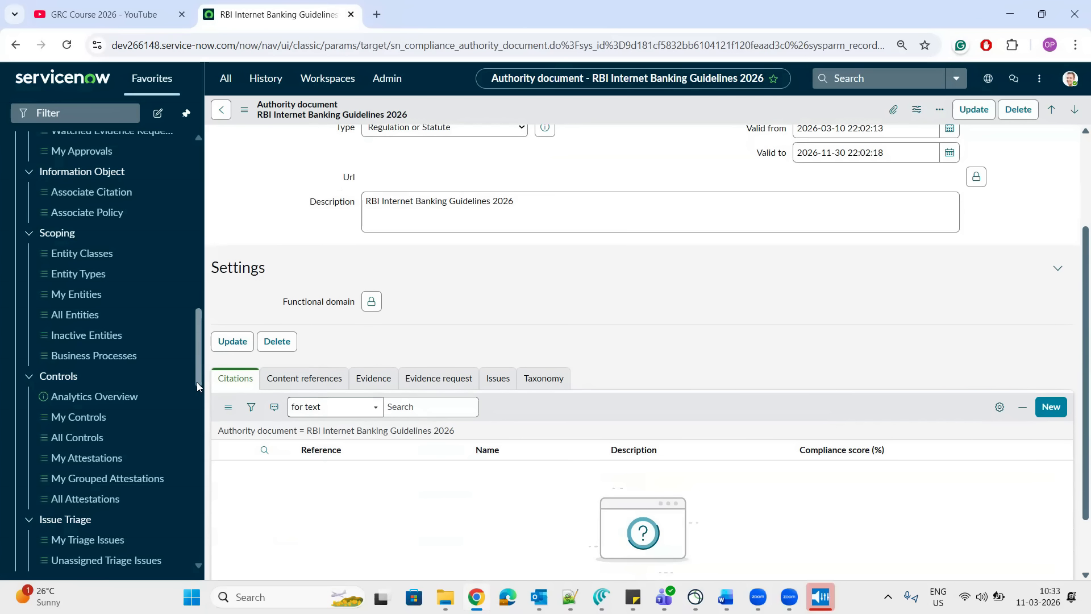
pyautogui.scroll(-10, 194, 570)
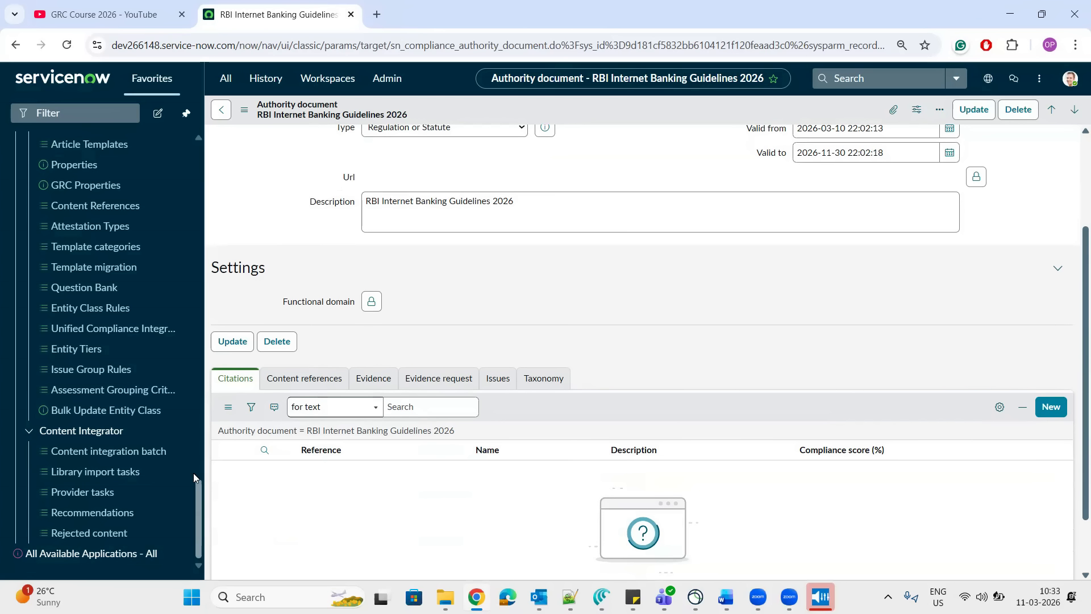
pyautogui.scroll(8, 192, 450)
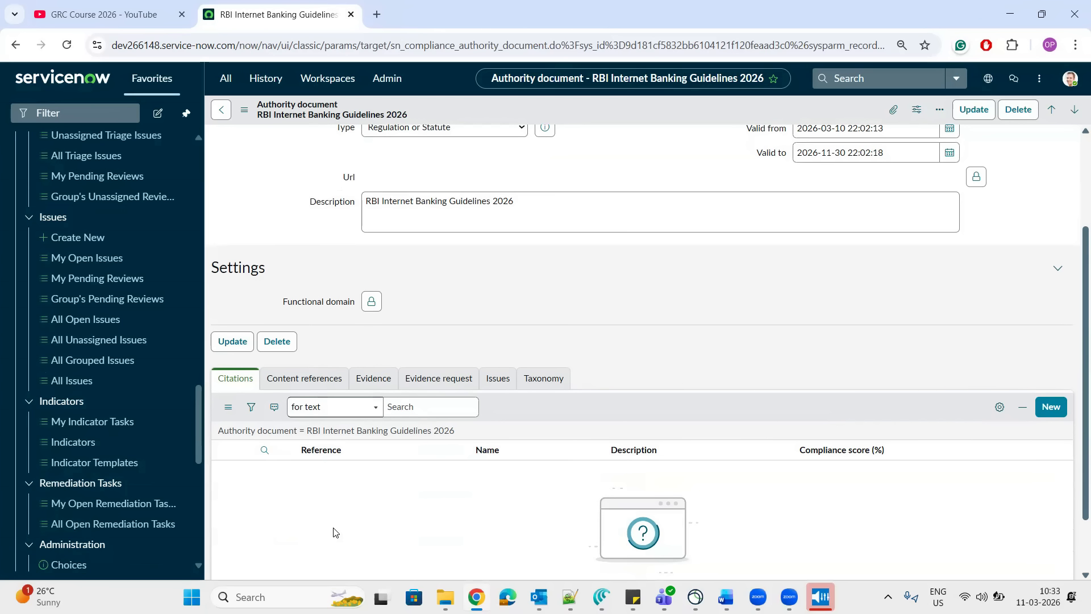
# Switch to the Word document and examine the explanation of citations, including the Section 4.2 example
pyautogui.hotkey('alt', 'Tab')
pyautogui.moveTo(387, 340); pyautogui.dragTo(436, 343)
pyautogui.moveTo(549, 346); pyautogui.dragTo(693, 338)
pyautogui.moveTo(602, 363); pyautogui.dragTo(430, 360)
pyautogui.moveTo(514, 359); pyautogui.dragTo(546, 360)
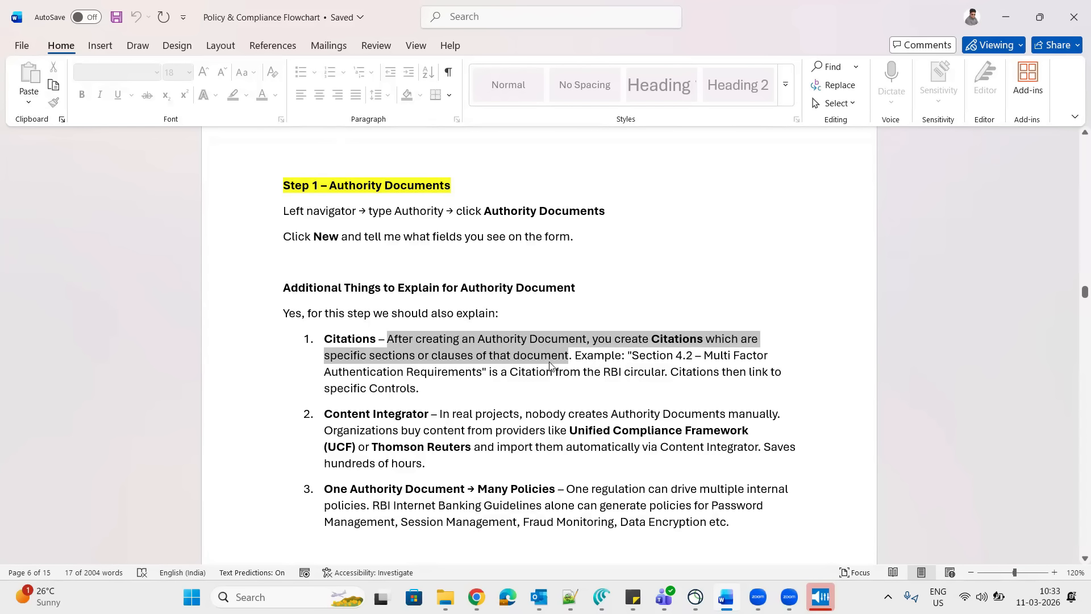
pyautogui.moveTo(632, 355); pyautogui.dragTo(666, 375)
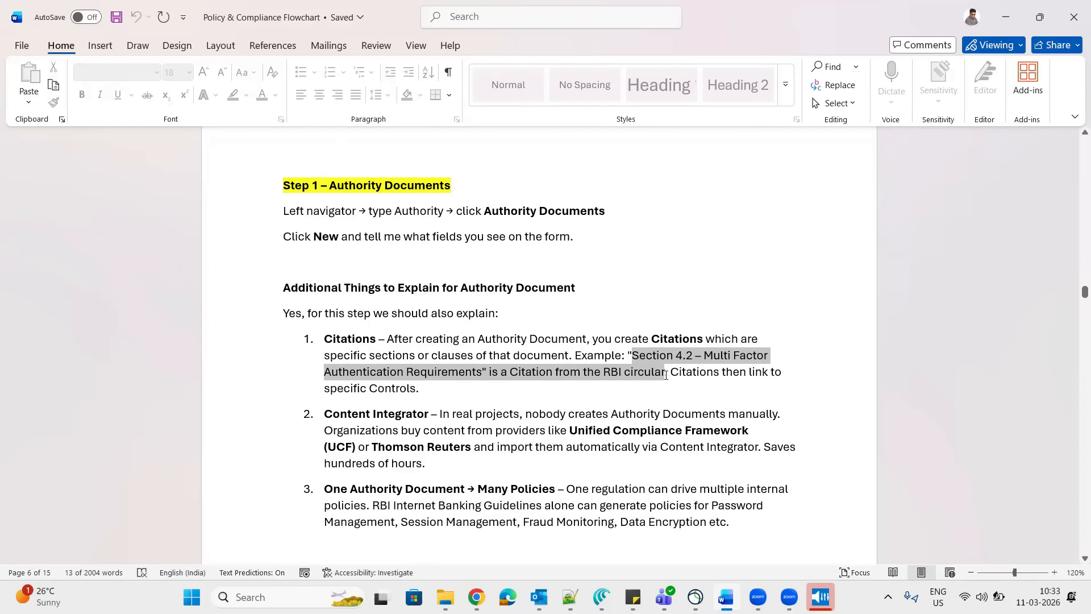
# Switch to ServiceNow and start a citation for the RBI document named Multi Factor Authentication, with supplemental guidance "Must be enabled"
pyautogui.hotkey('alt', 'Tab')
pyautogui.click(1051, 407)
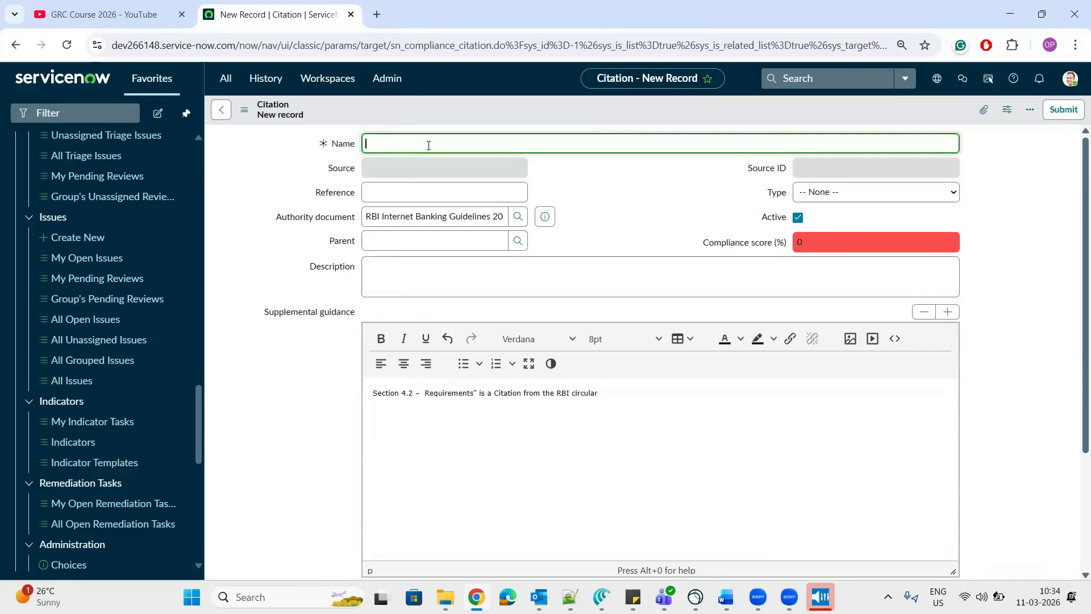
pyautogui.write('Multi Factor Authentication')
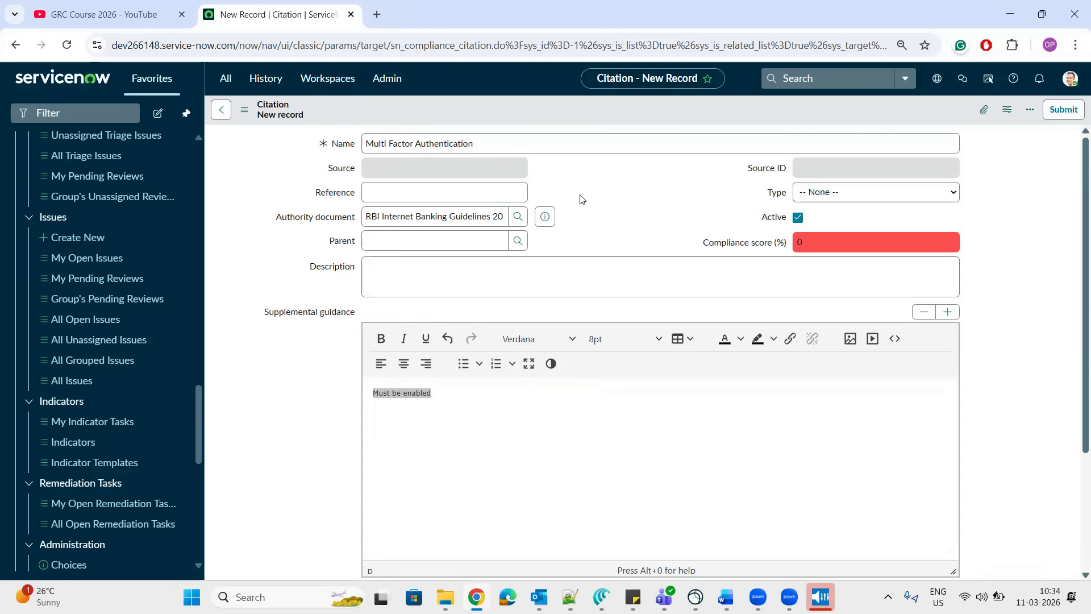
pyautogui.click(447, 396)
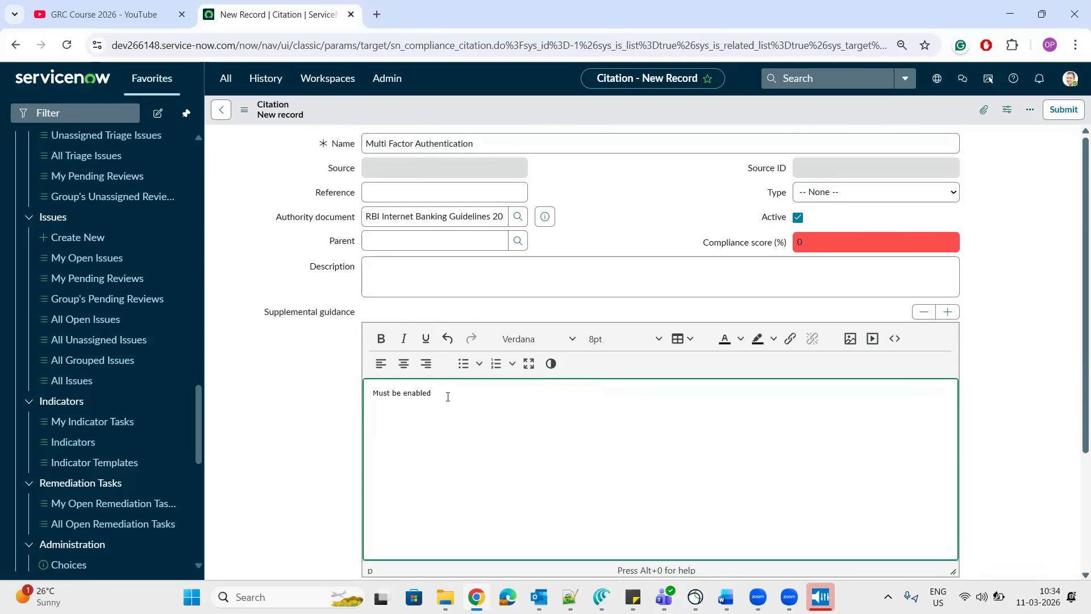
# Set the citation's type to Control and submit the record
pyautogui.click(880, 191)
pyautogui.click(841, 279)
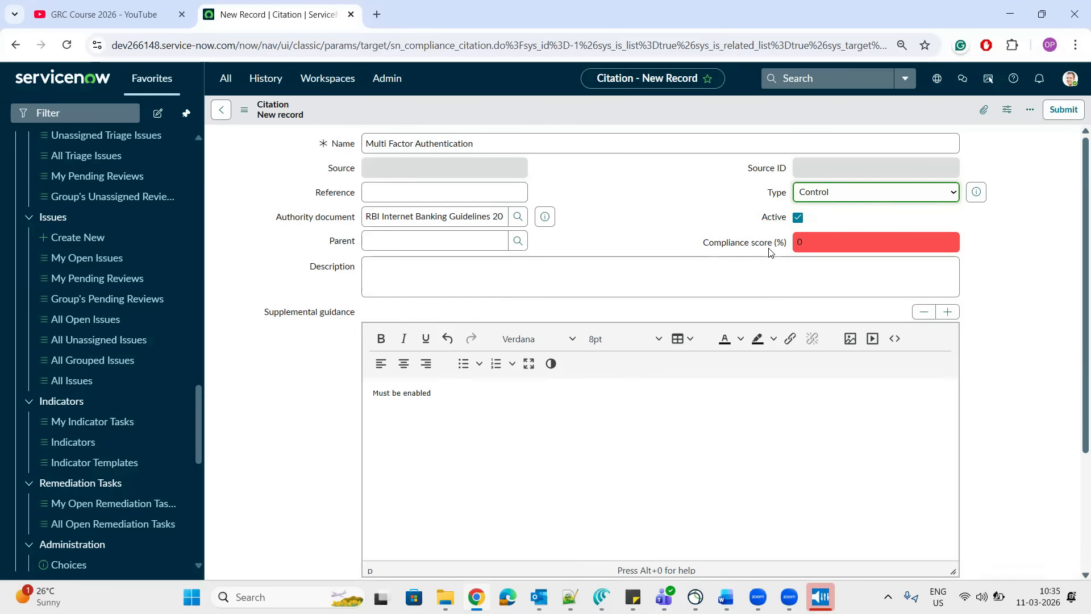
pyautogui.click(1003, 201)
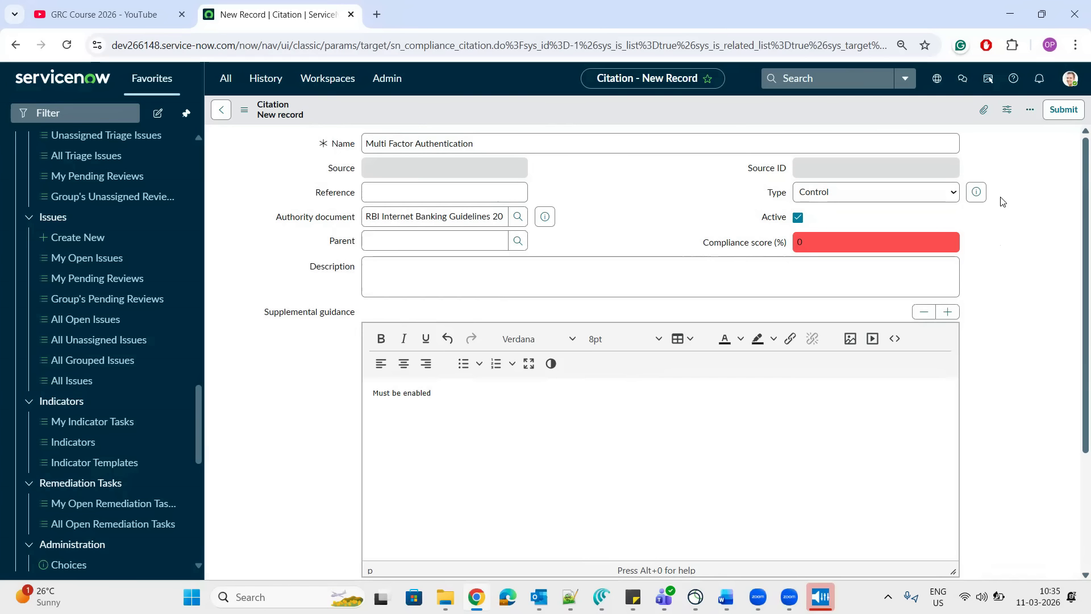
pyautogui.click(1060, 111)
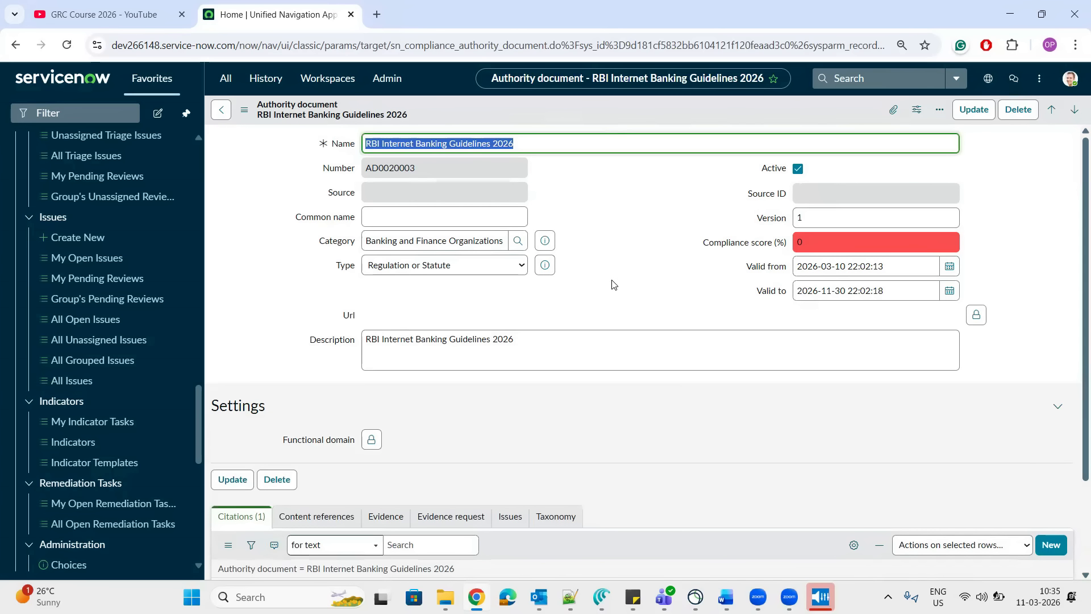
# Switch to the Word document and read the explanation of how one authority document drives many policies
pyautogui.click(587, 327)
pyautogui.hotkey('alt', 'Tab')
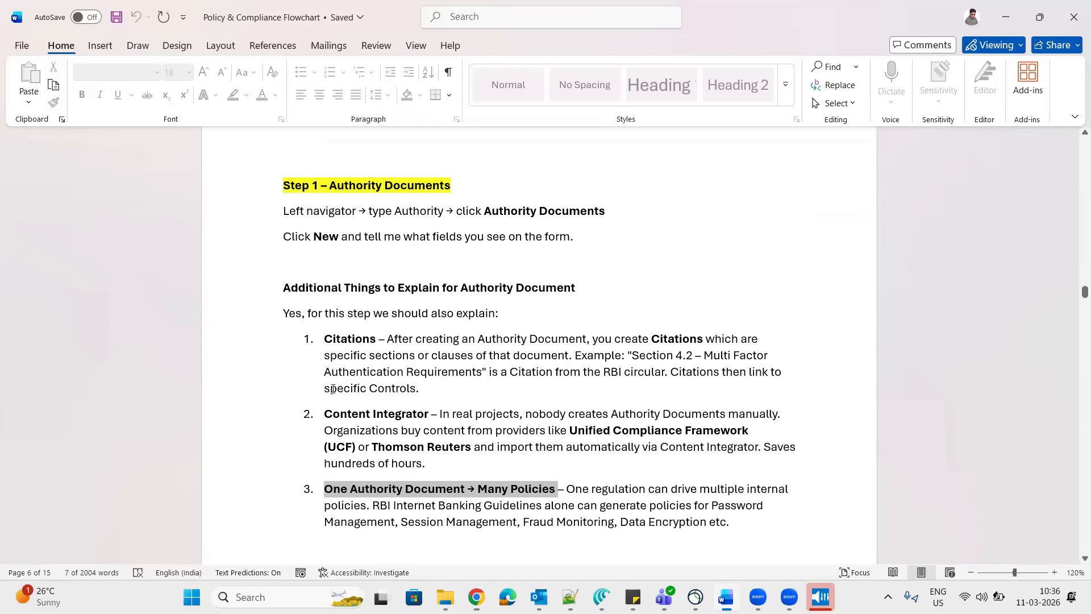
pyautogui.click(270, 468)
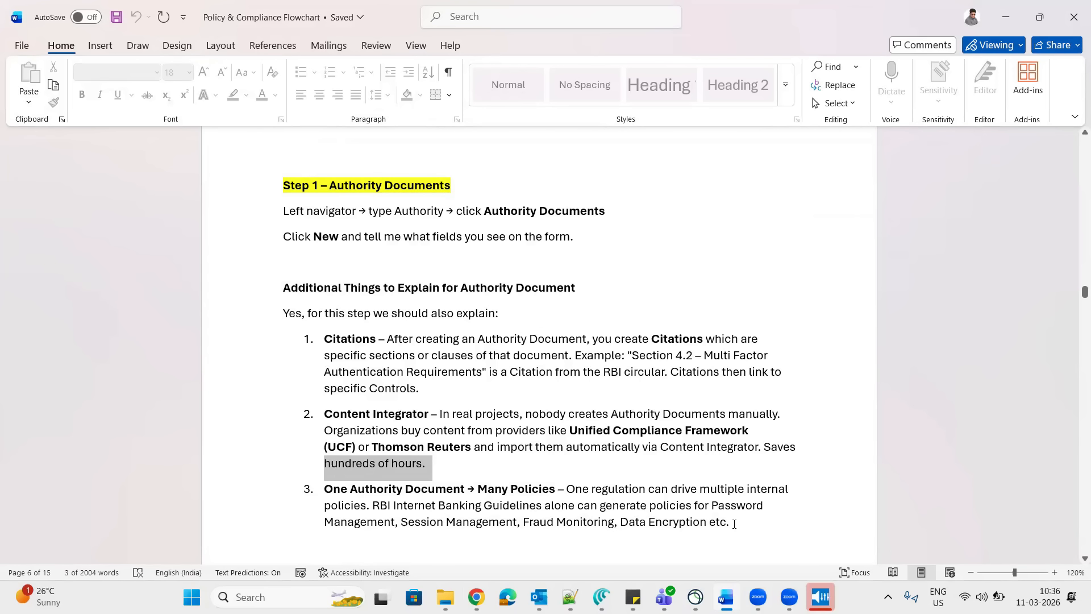
pyautogui.moveTo(615, 481); pyautogui.dragTo(580, 490)
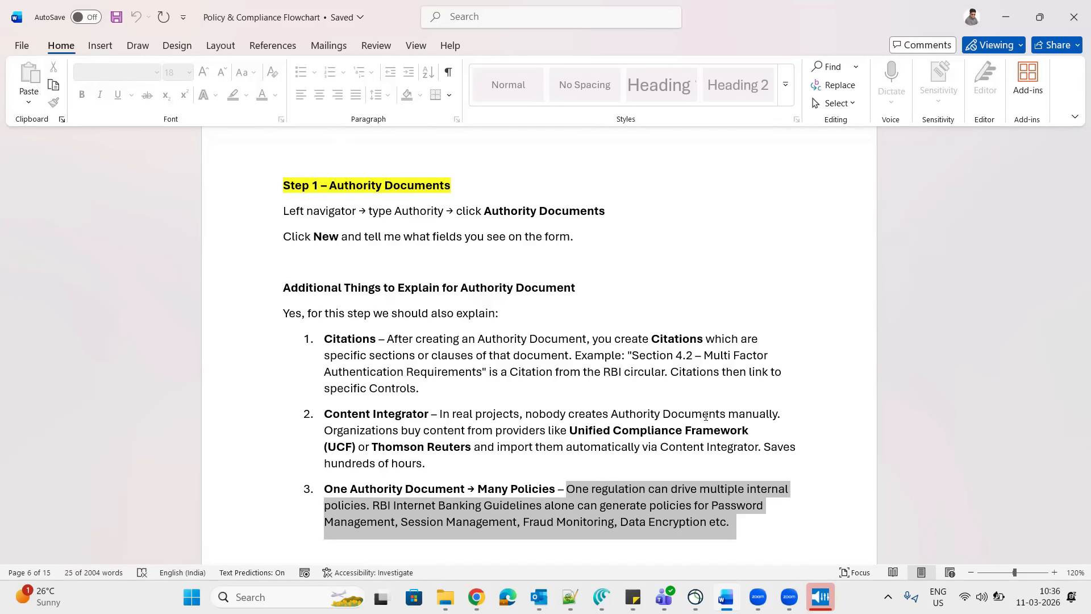
pyautogui.click(908, 396)
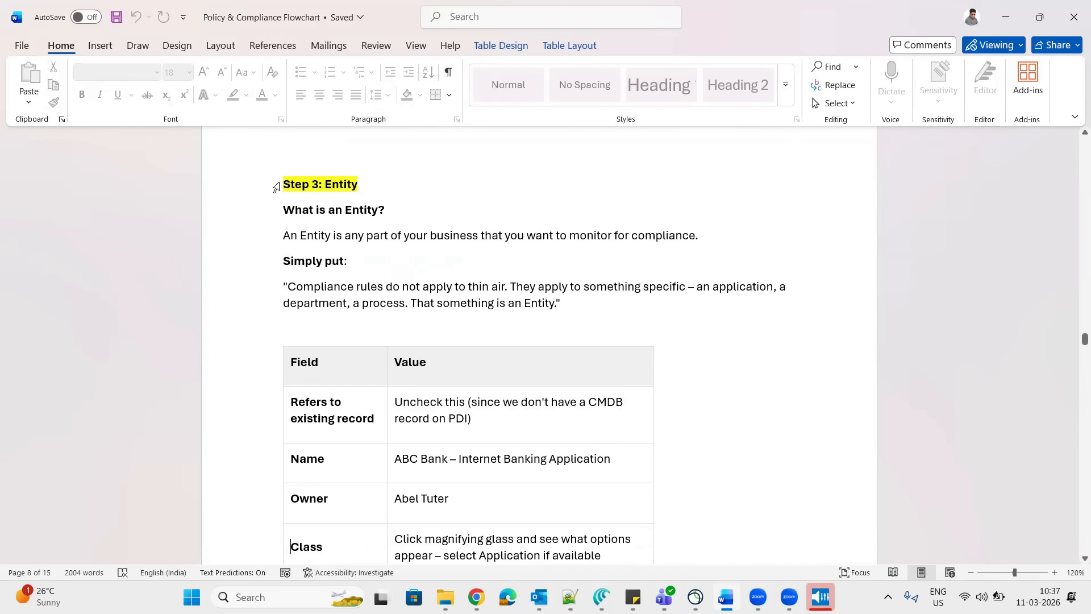
# Read the Step 3: Entity section on what an entity is and what compliance rules apply to
pyautogui.tripleClick(344, 192)
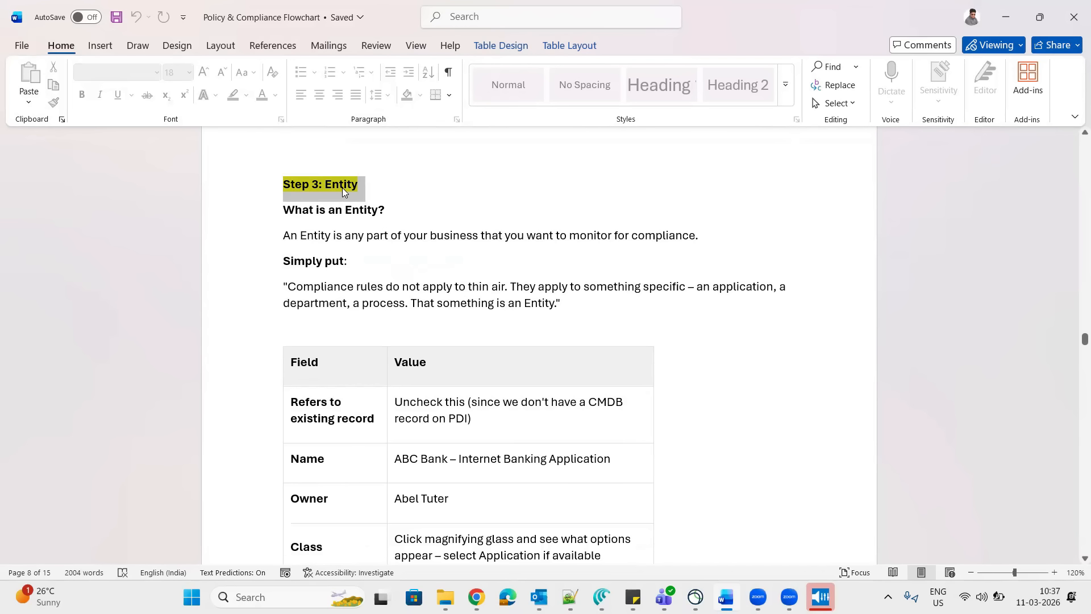
pyautogui.doubleClick(297, 238)
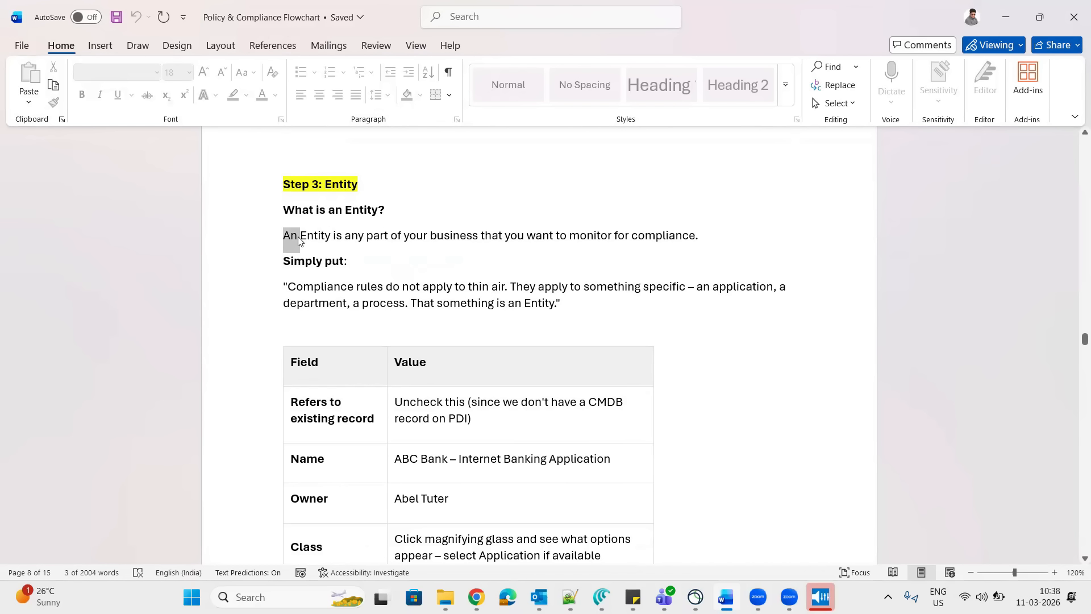
pyautogui.tripleClick(298, 239)
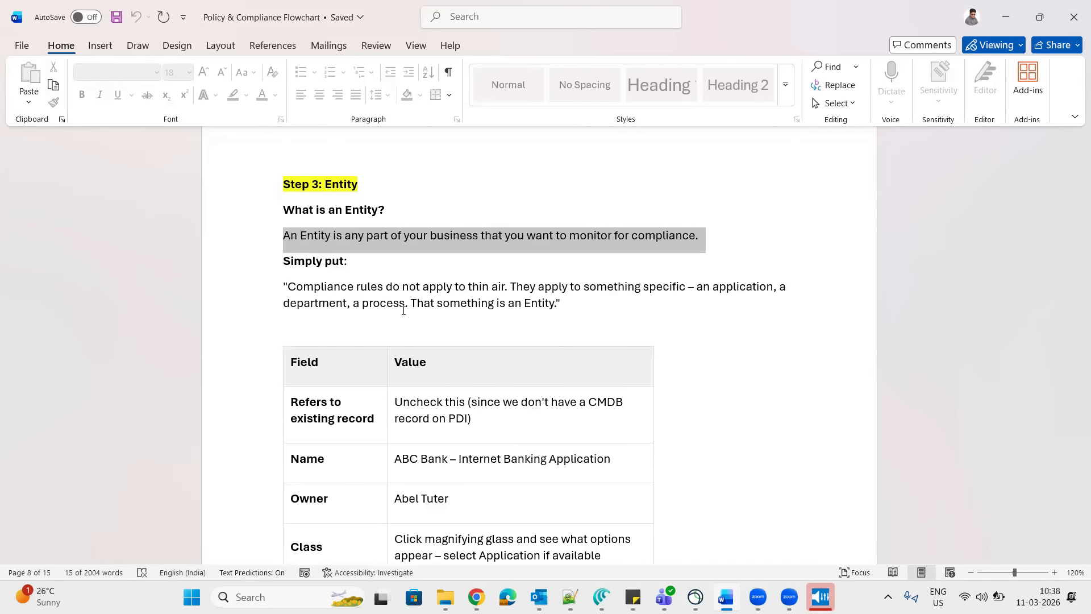
pyautogui.moveTo(400, 288); pyautogui.dragTo(688, 287)
pyautogui.moveTo(374, 323); pyautogui.dragTo(555, 307)
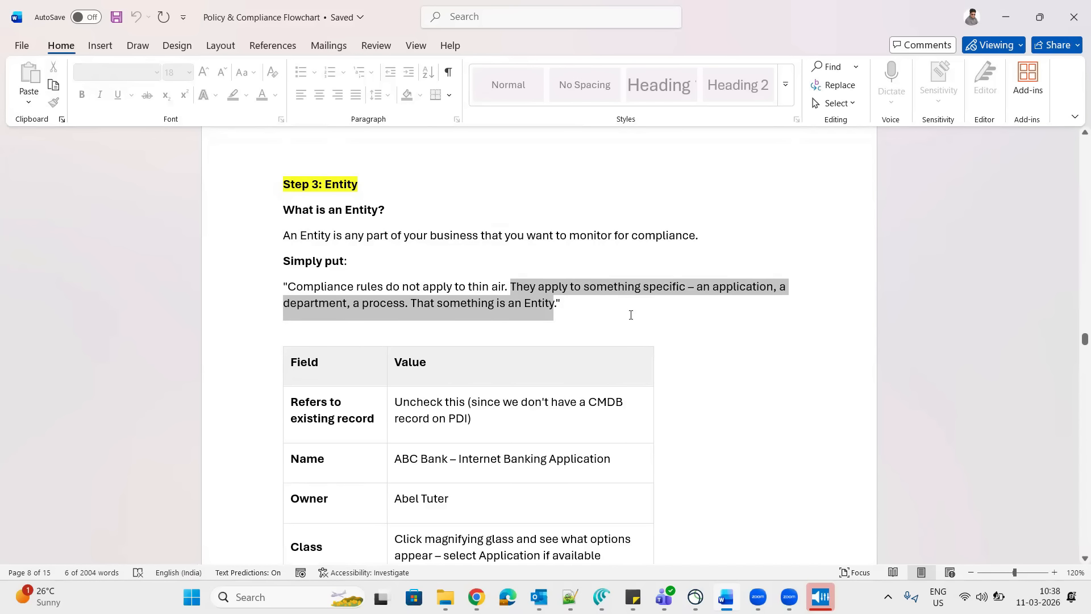
pyautogui.click(714, 344)
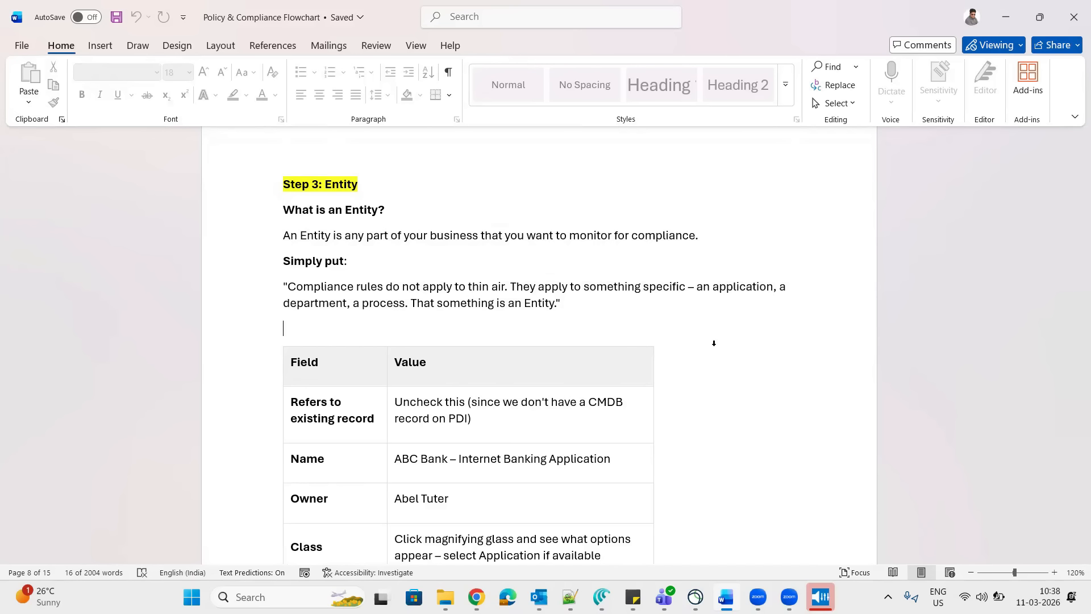
# Examine the table of field values for the entity record in the Step 3 section
pyautogui.press('Down')
pyautogui.press('Down')
pyautogui.press('Down')
pyautogui.press('Down')
pyautogui.press('Down')
pyautogui.press('Down')
pyautogui.press('Down')
pyautogui.press('Down')
pyautogui.press('Down')
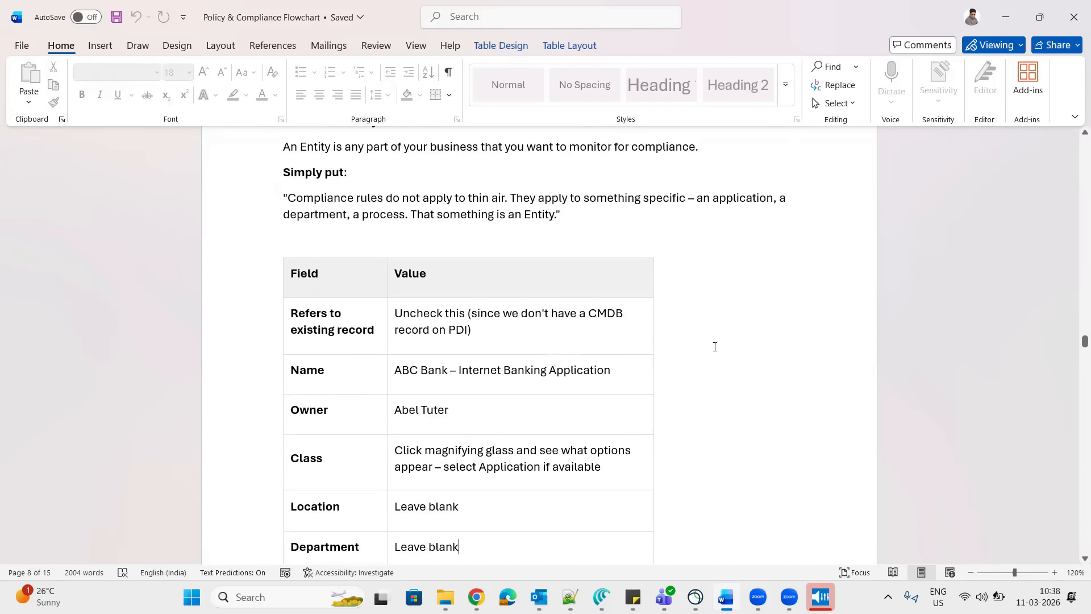
pyautogui.press('Down')
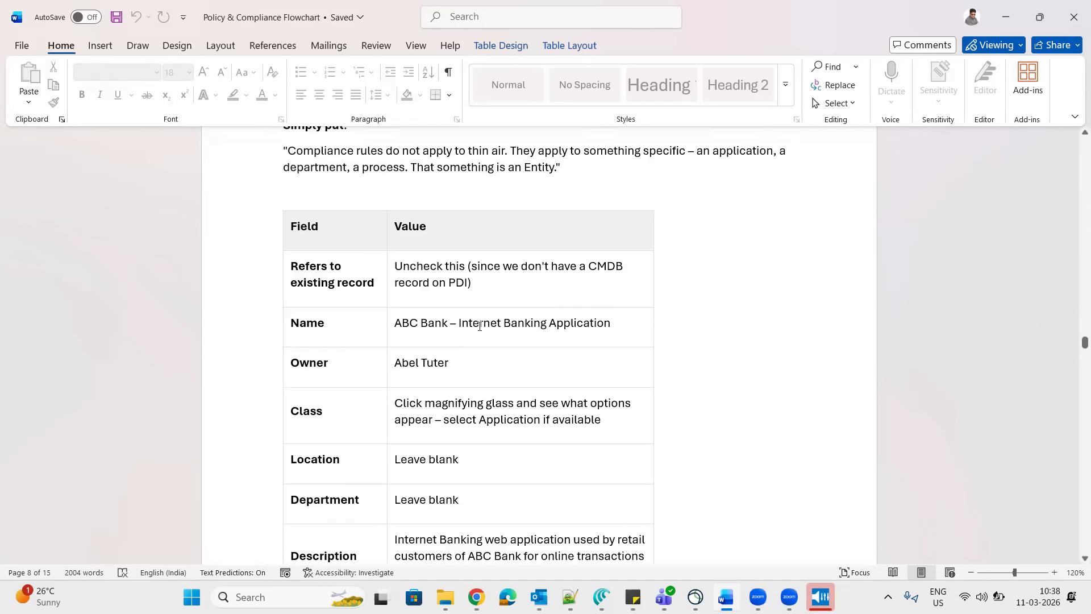
# Switch to ServiceNow and open the list of all entities under Scoping
pyautogui.hotkey('alt', 'Tab')
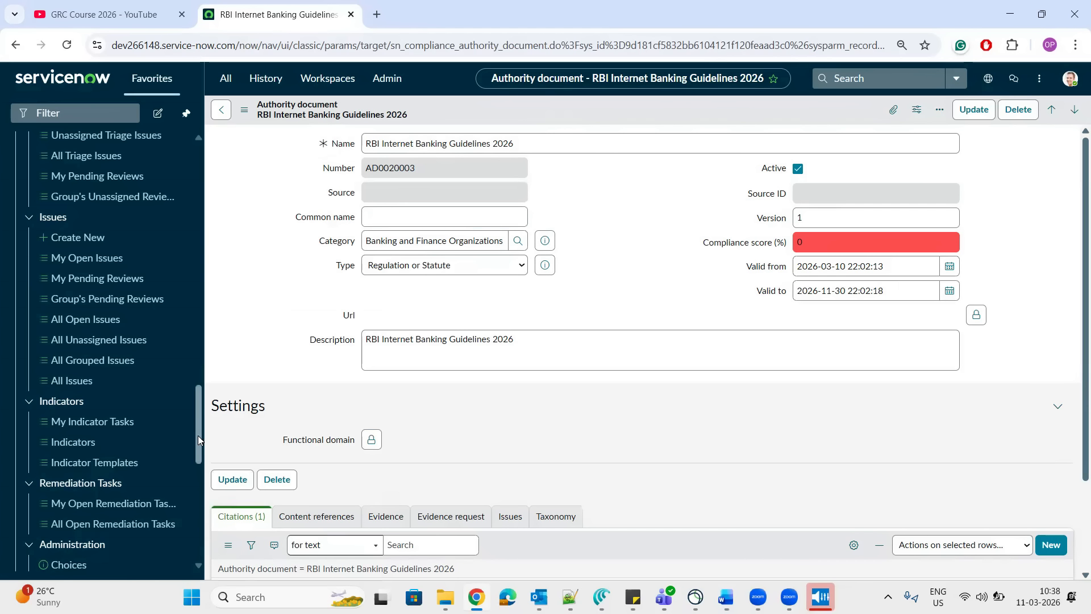
pyautogui.scroll(10, 198, 435)
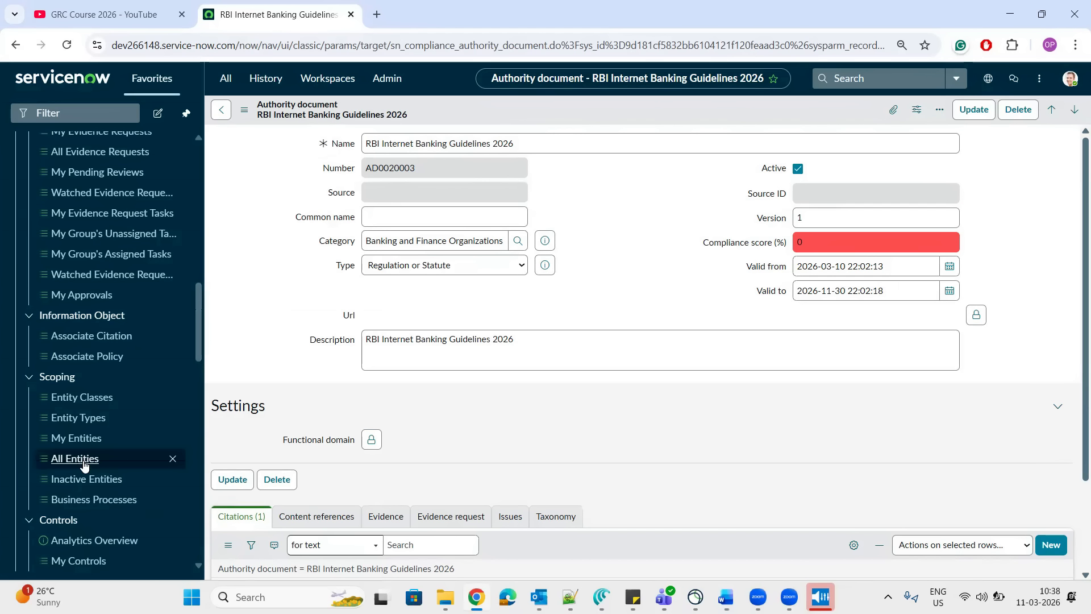
pyautogui.click(88, 462)
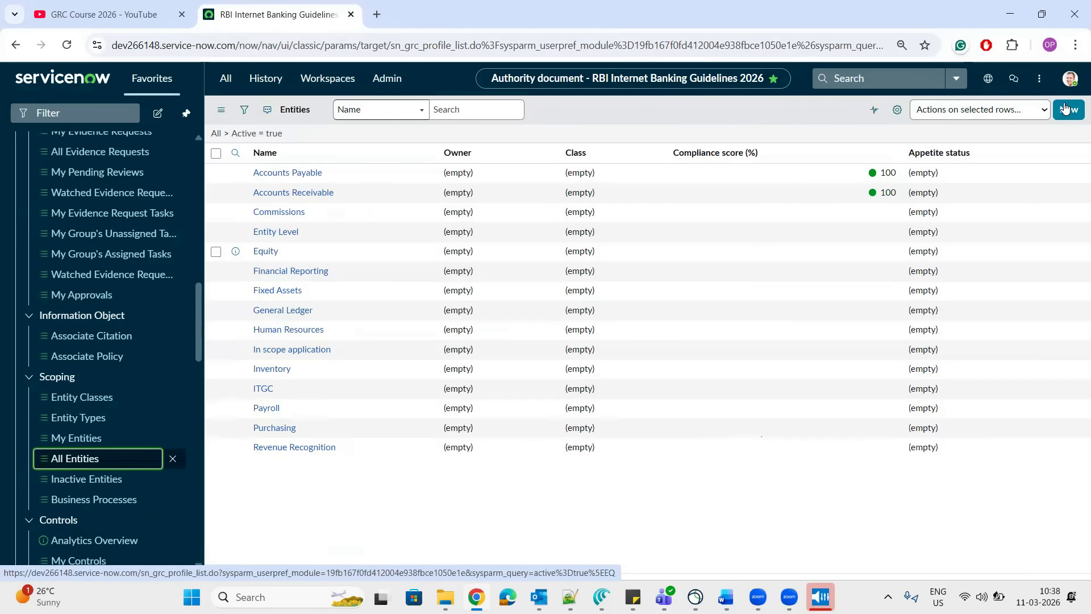
# Start a new entity record named "ABC Bank – Internet Banking Application" and assign a user from the user list as its owner
pyautogui.click(1065, 112)
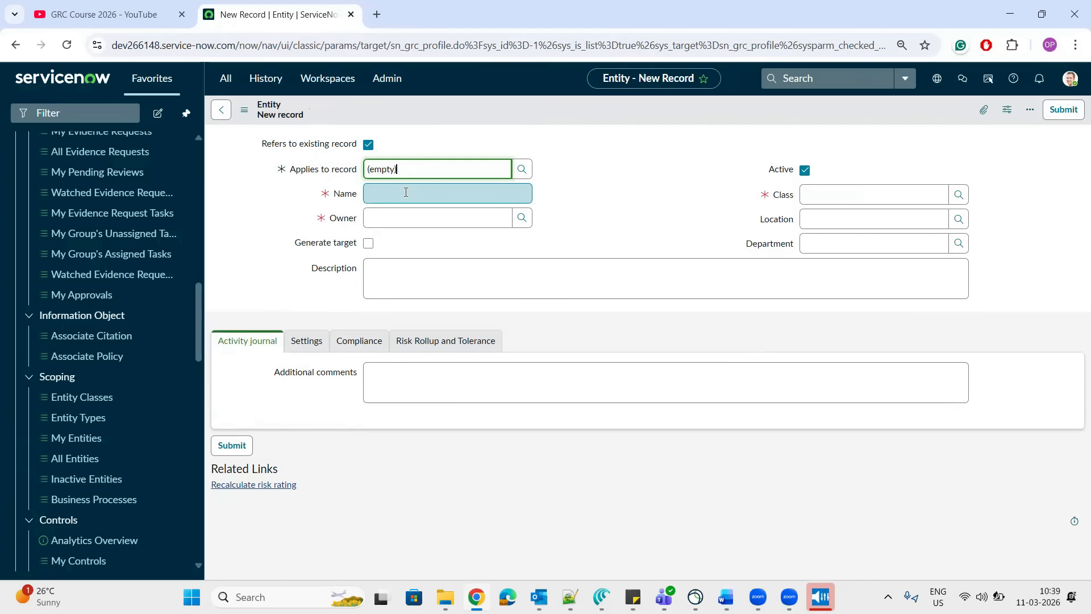
pyautogui.click(406, 192)
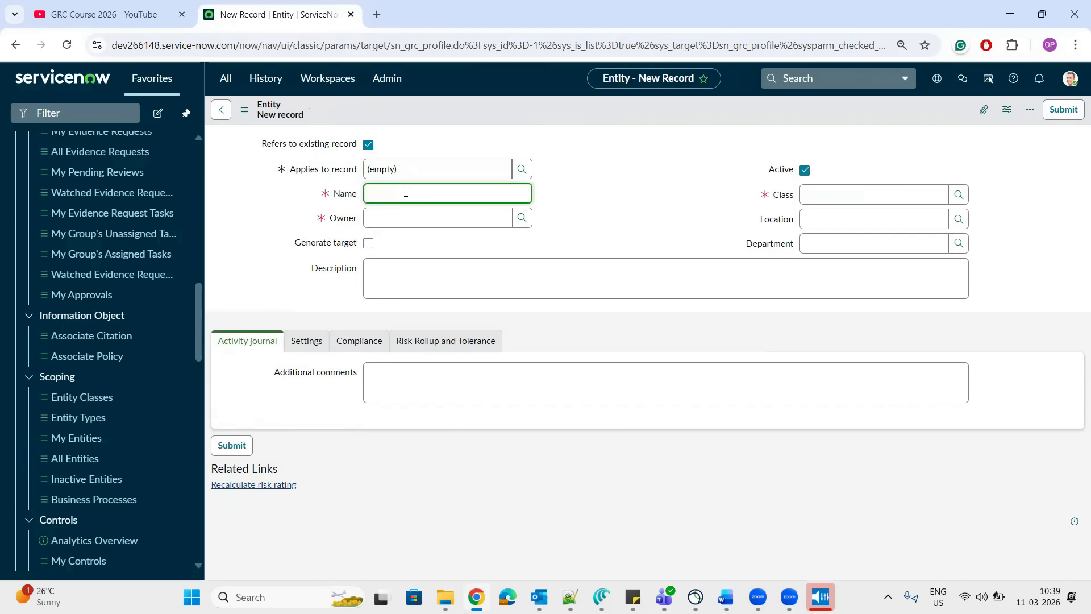
pyautogui.write('ABC Bank – Internet Banking Application')
pyautogui.click(405, 218)
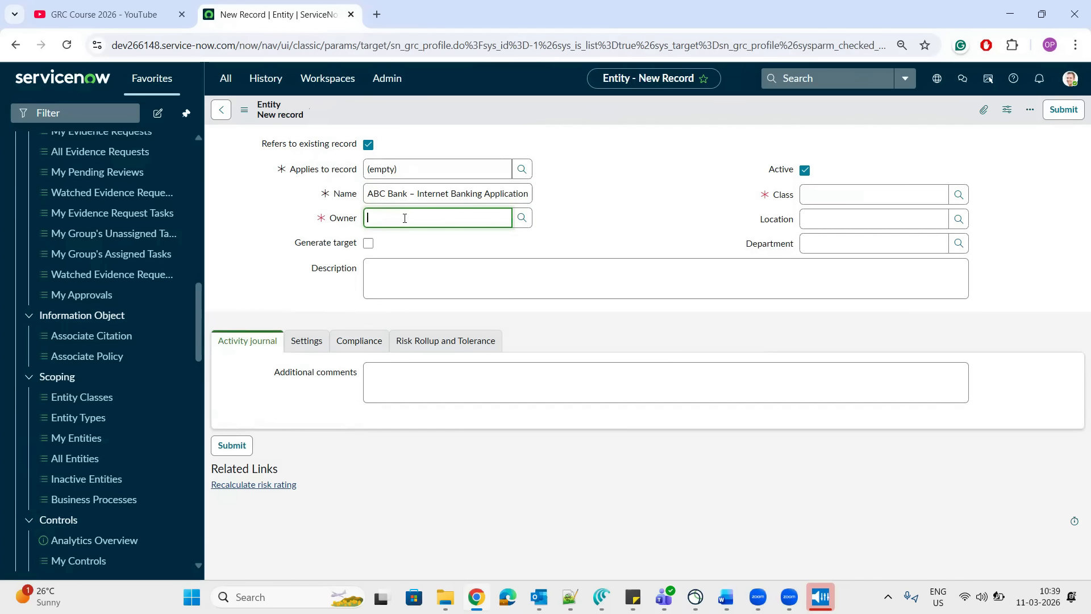
pyautogui.click(522, 218)
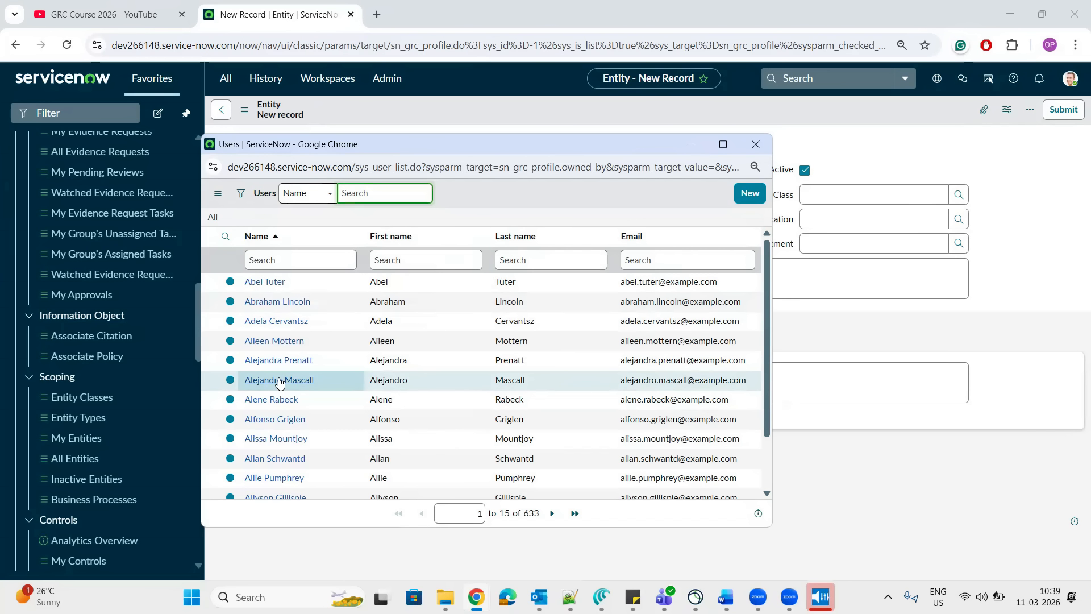
pyautogui.click(274, 479)
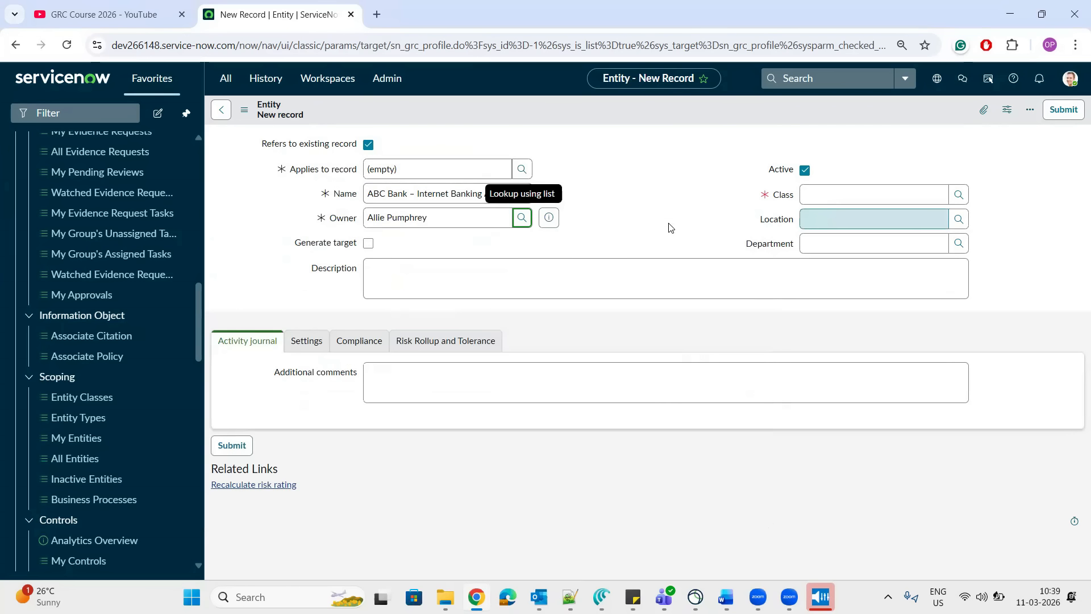
# Set the entity's class to Application and enter the description "Internet Banking web application used by retail customers of ABC Bank for online transactions"
pyautogui.click(875, 214)
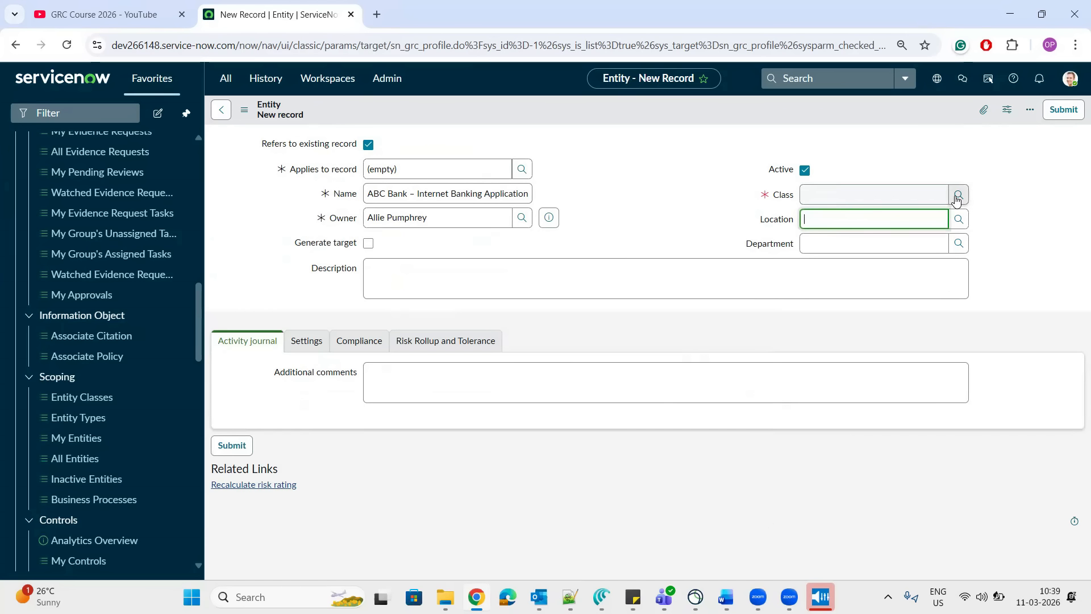
pyautogui.click(958, 196)
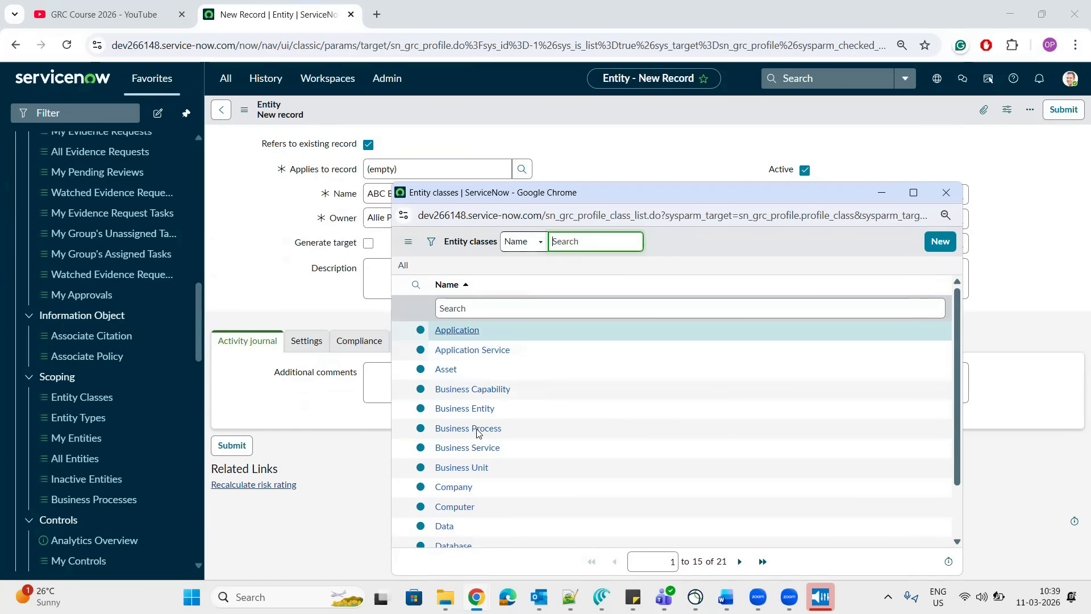
pyautogui.click(459, 335)
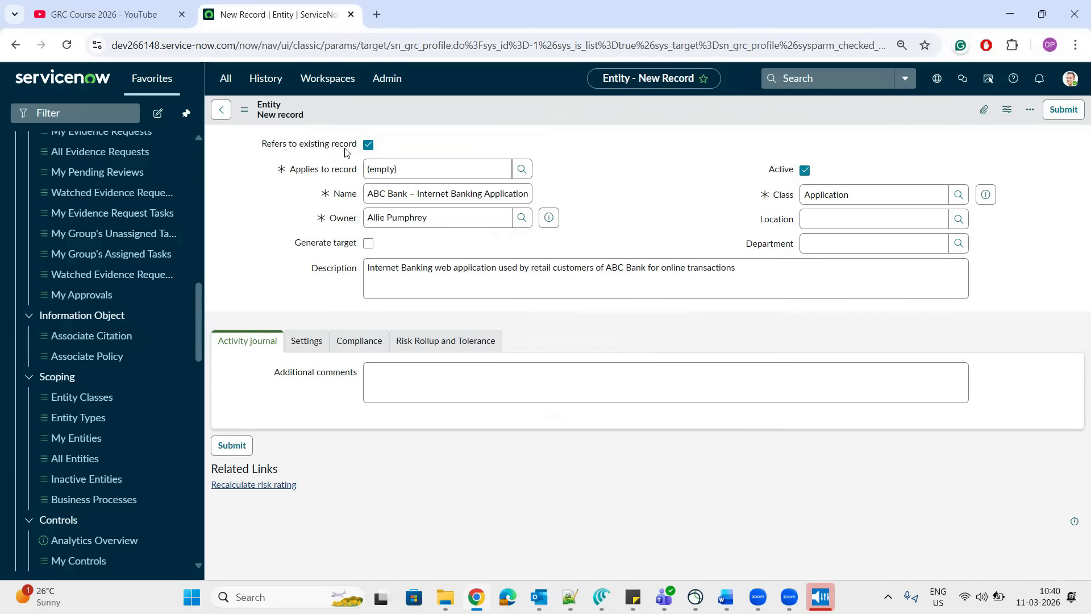
# Dismiss the document selection for the entity and turn off its Refers to existing record option
pyautogui.click(521, 171)
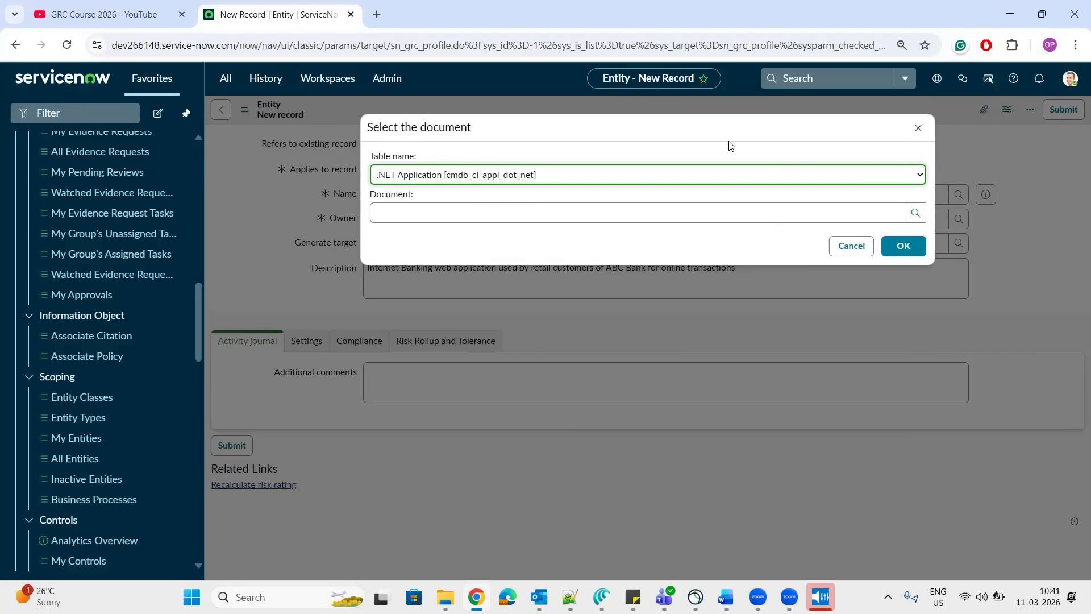
pyautogui.click(864, 248)
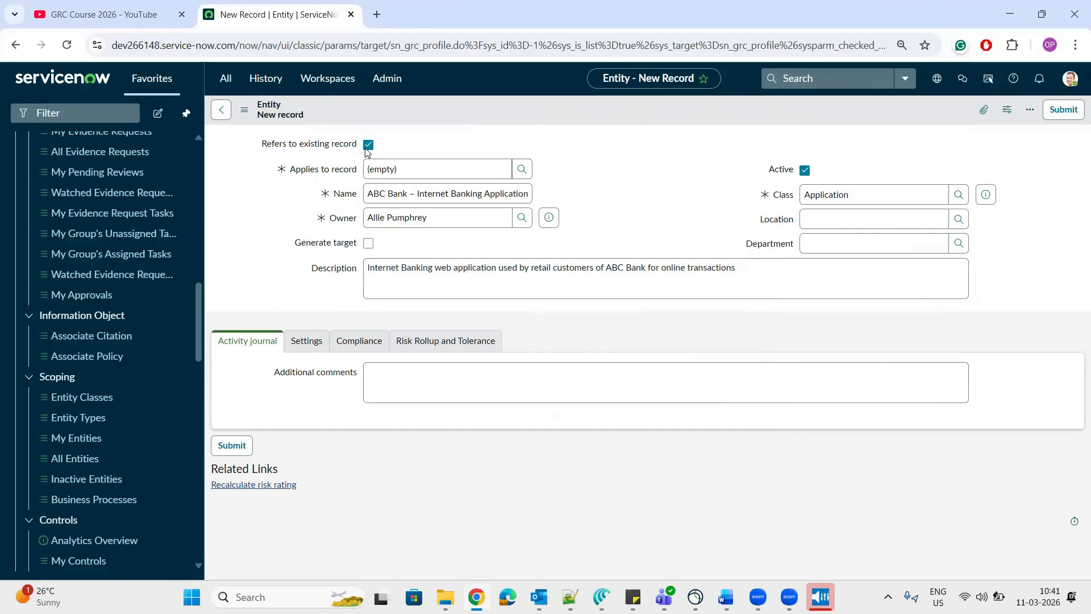
pyautogui.click(367, 145)
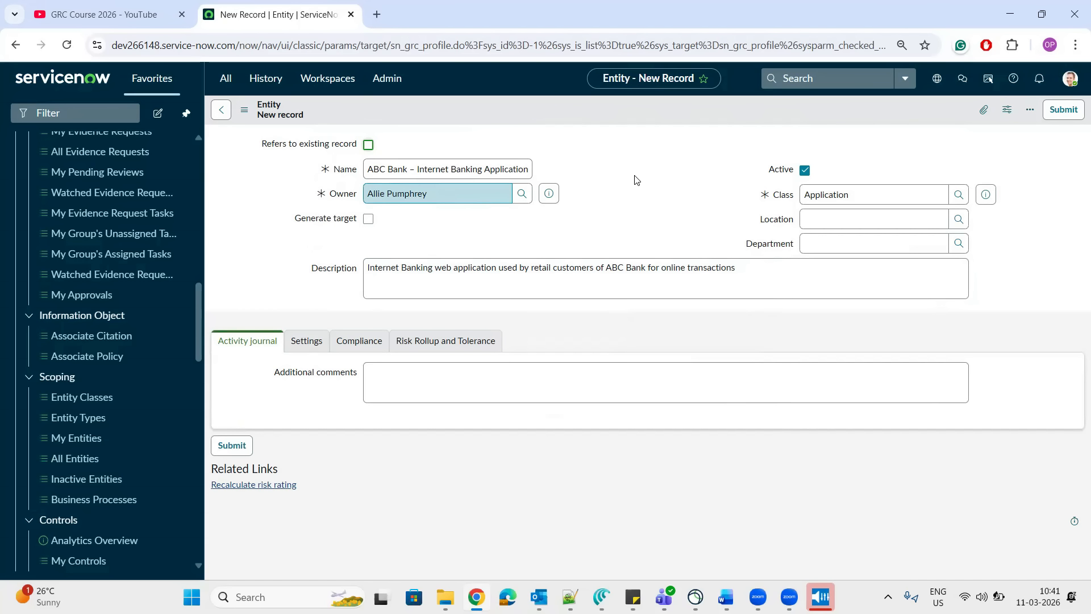
# Keep the entity's attestation frequency at Annually in its compliance settings and submit the record
pyautogui.click(249, 340)
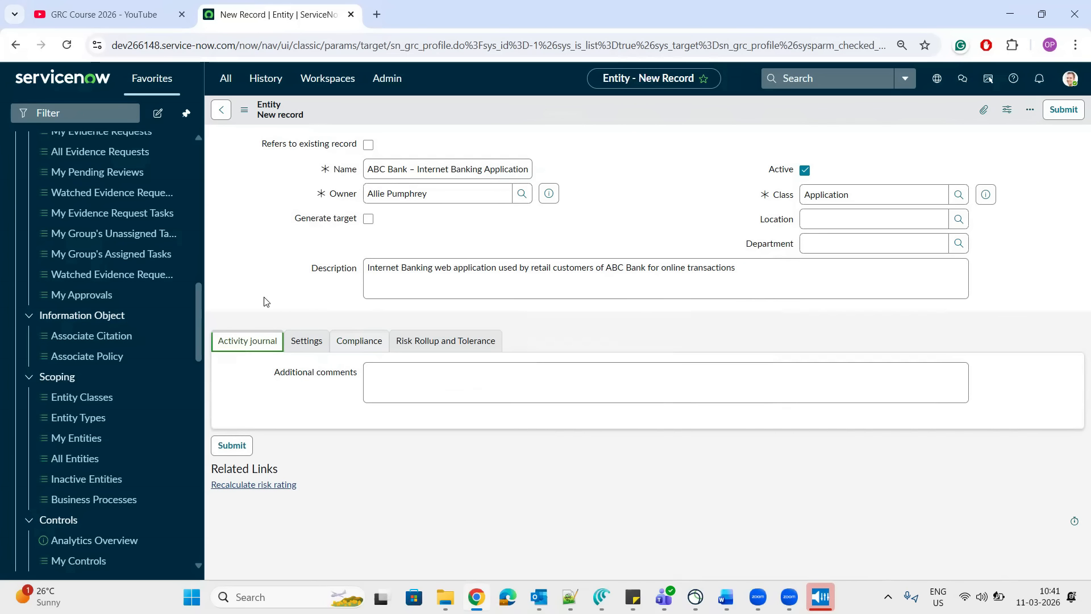
pyautogui.click(361, 341)
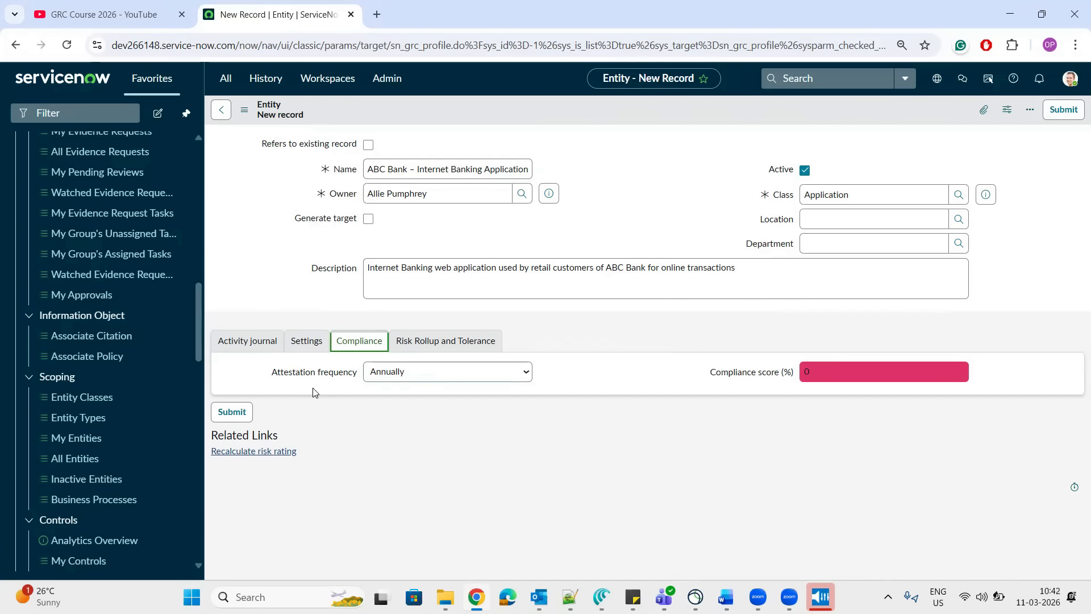
pyautogui.click(428, 371)
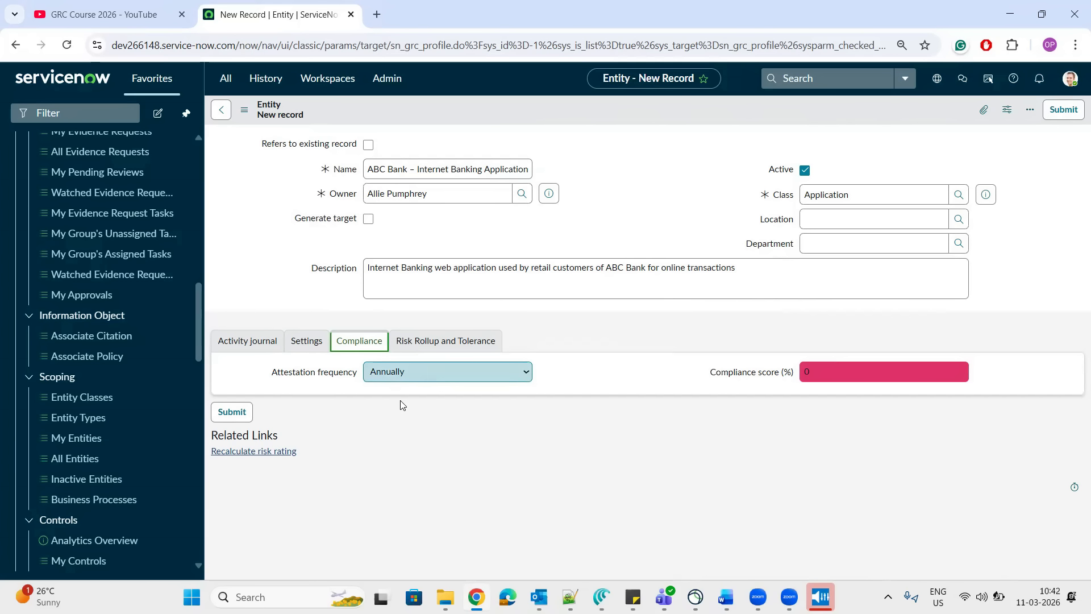
pyautogui.click(399, 416)
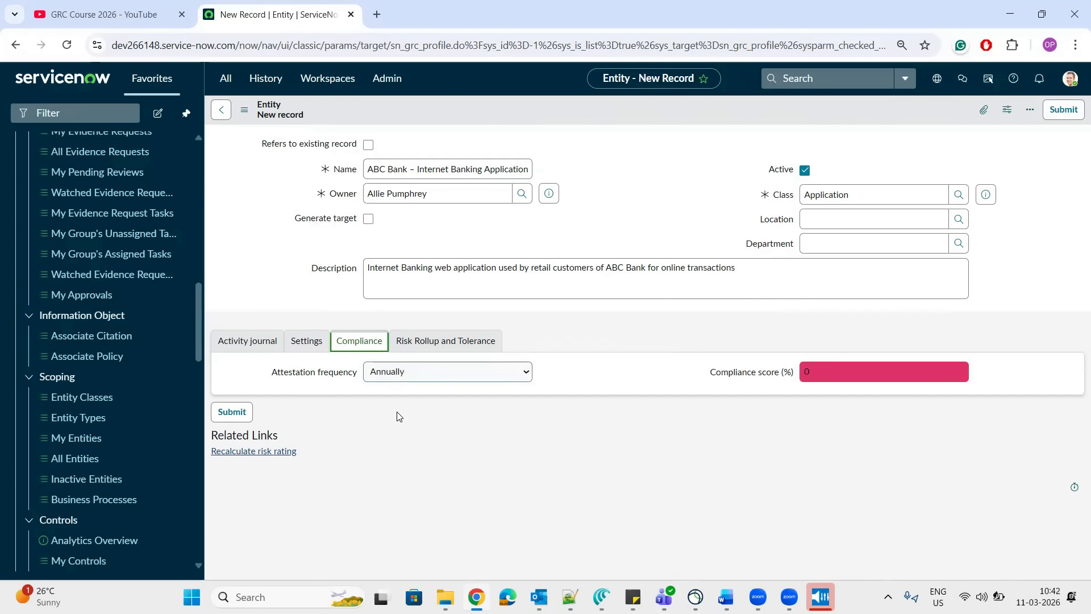
pyautogui.click(239, 413)
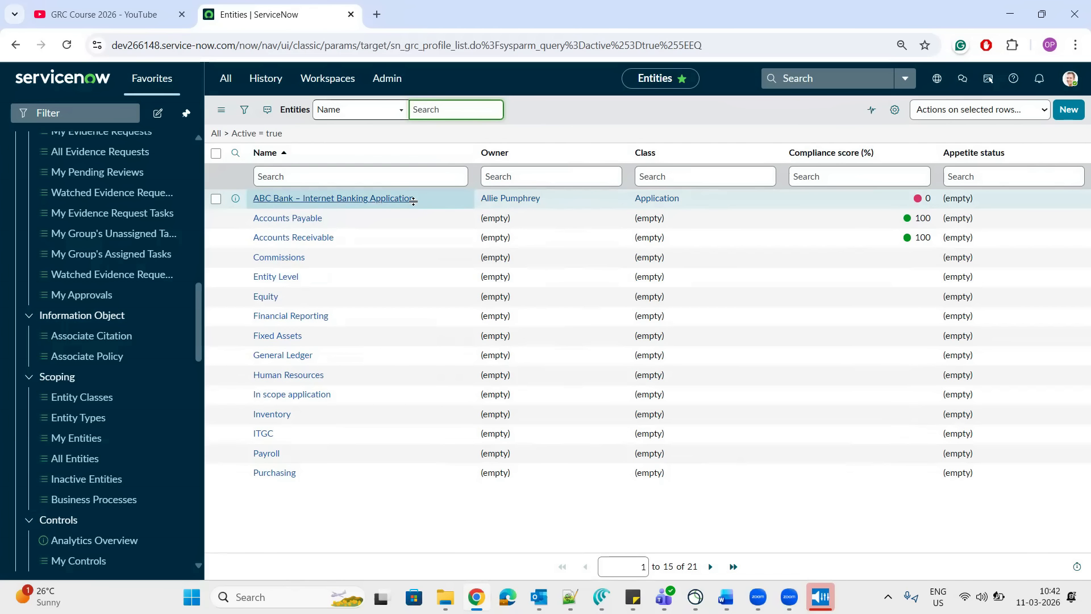
# Switch to the Word document and read the definition of a policy in the Step 4: Create Policy section
pyautogui.hotkey('alt', 'Tab')
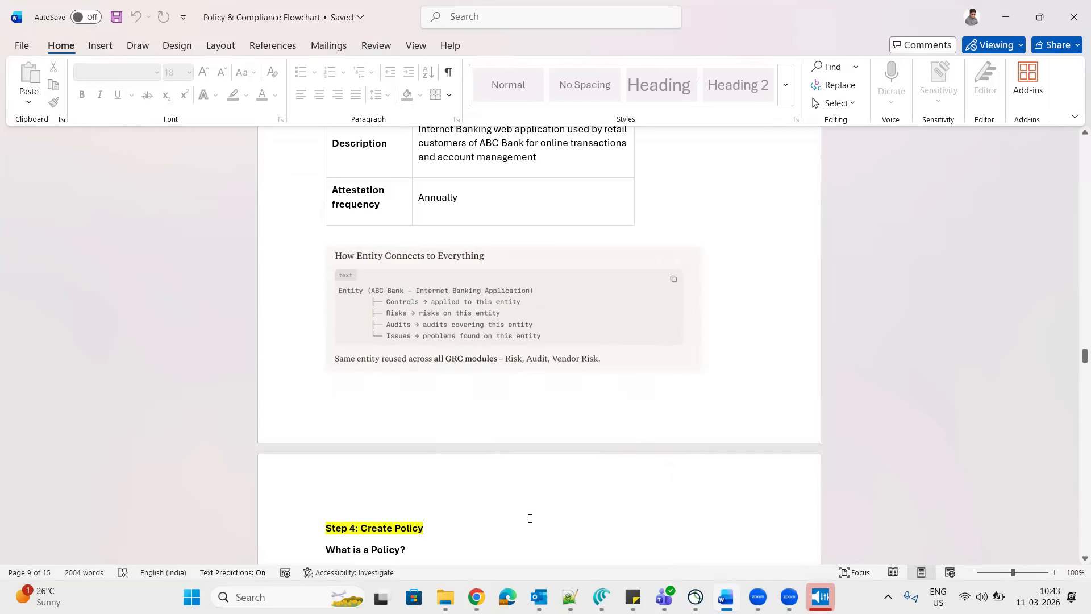
pyautogui.scroll(-3, 529, 518)
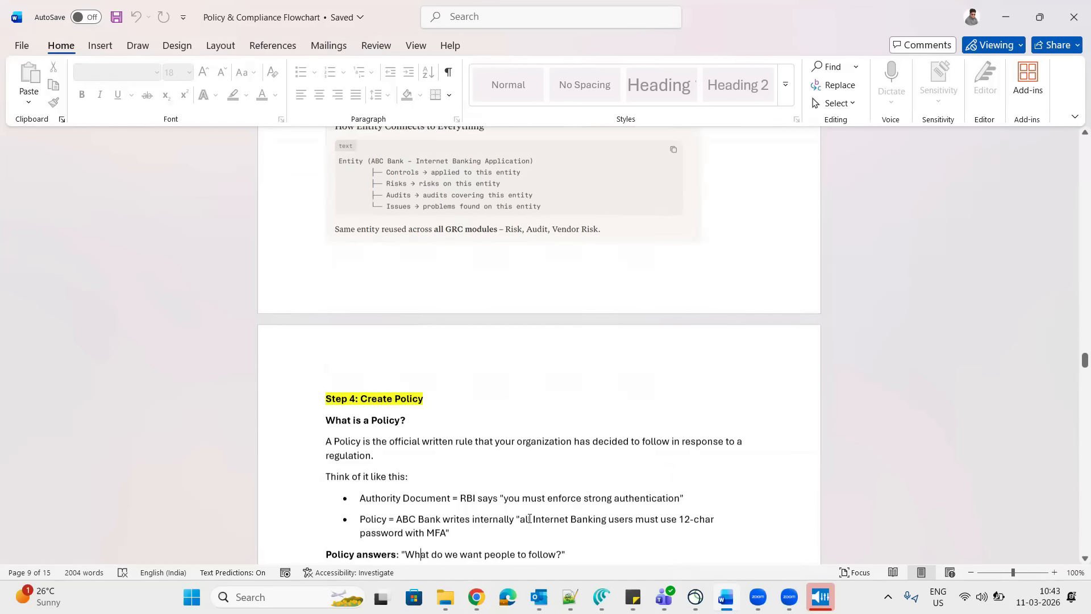
pyautogui.scroll(-5, 529, 518)
pyautogui.scroll(-1, 529, 518)
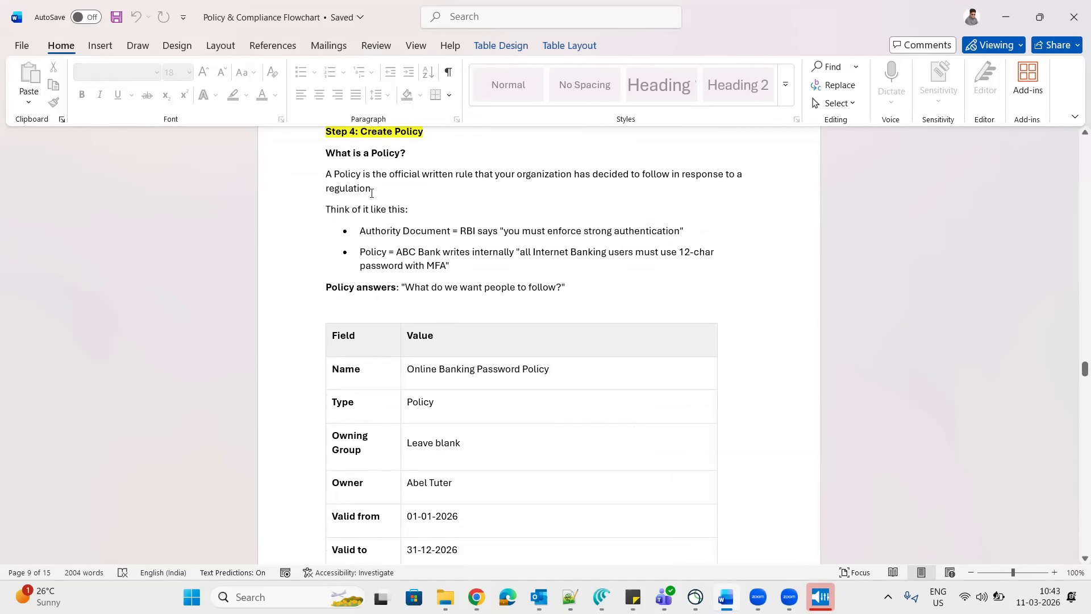
pyautogui.moveTo(336, 175); pyautogui.dragTo(371, 195)
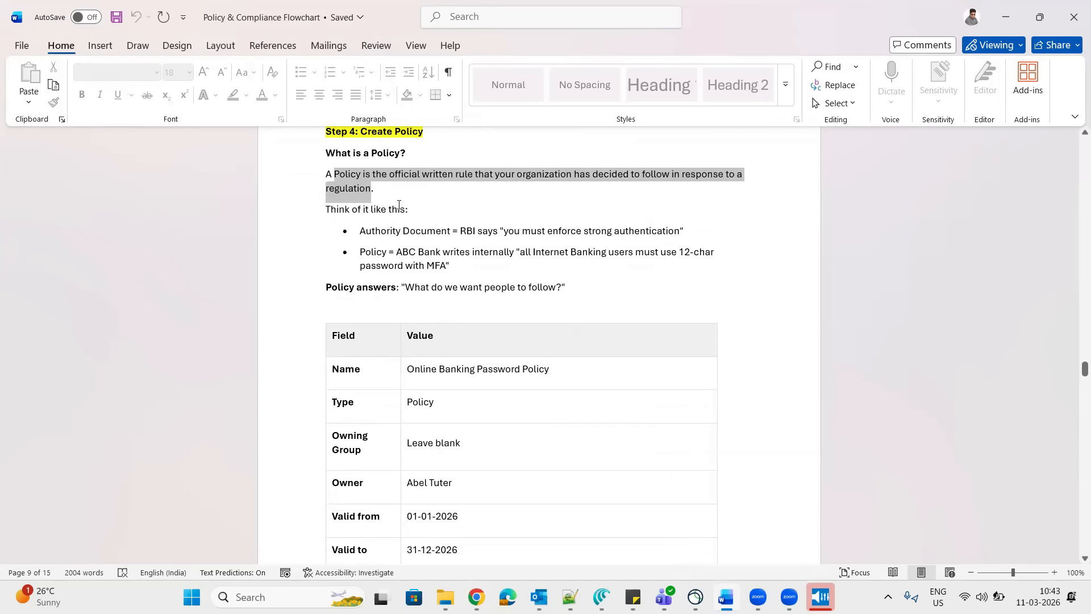
# Examine the Step 4 bullets comparing the RBI authority document's requirement with ABC Bank's internal password policy
pyautogui.click(513, 230)
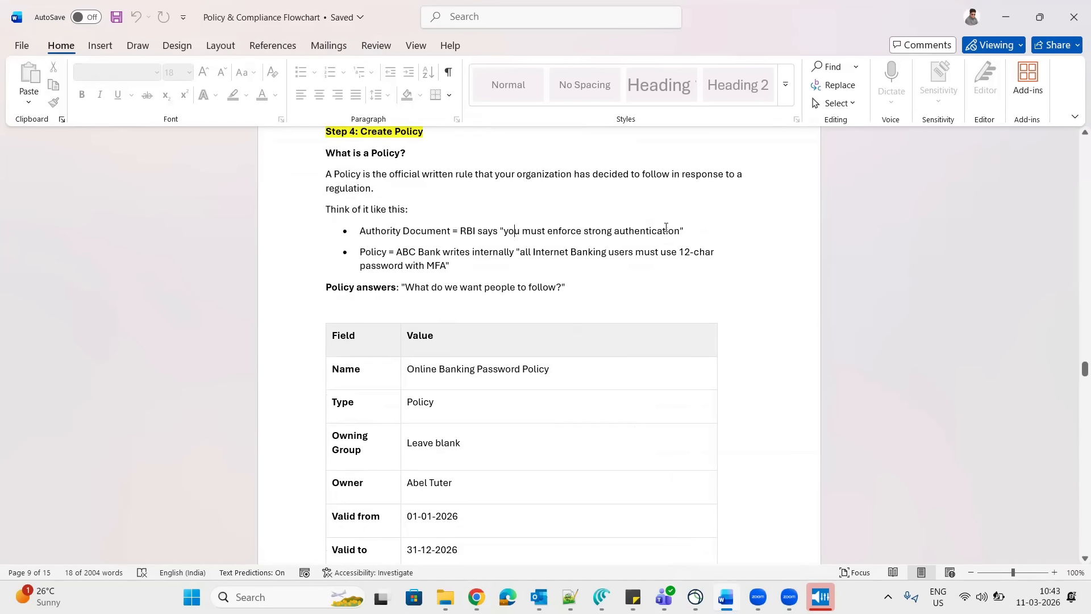
pyautogui.keyDown('shift'); pyautogui.click(666, 228); pyautogui.keyUp('shift')
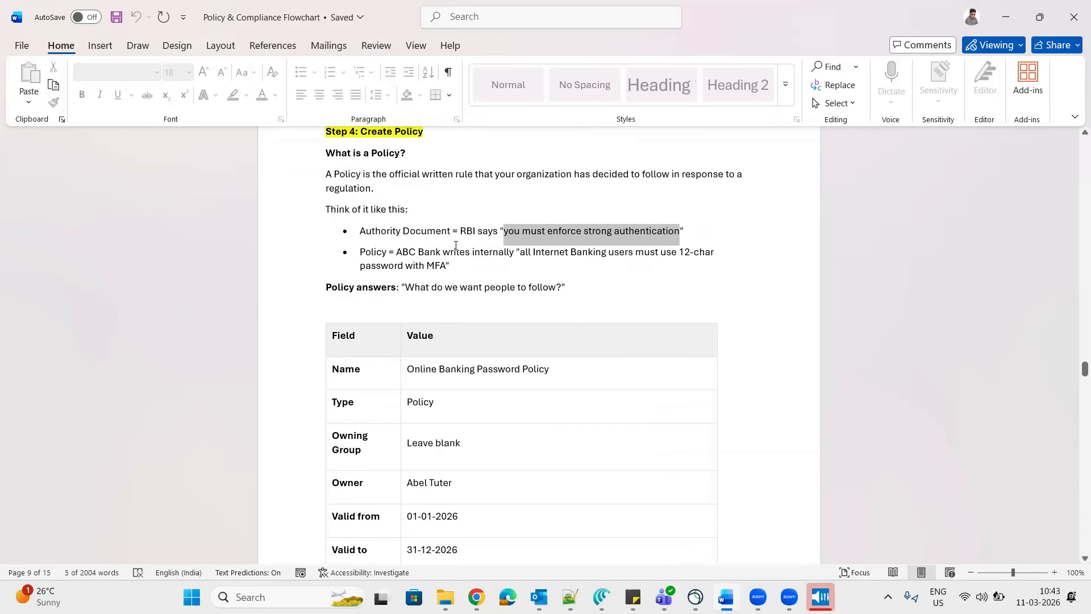
pyautogui.doubleClick(378, 253)
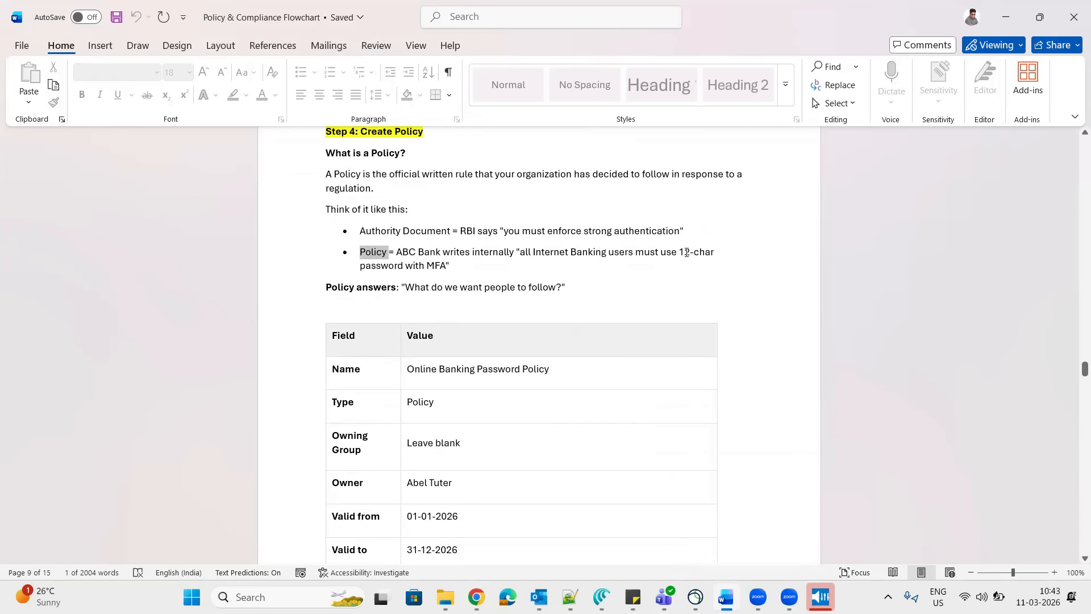
pyautogui.moveTo(405, 265); pyautogui.dragTo(528, 256)
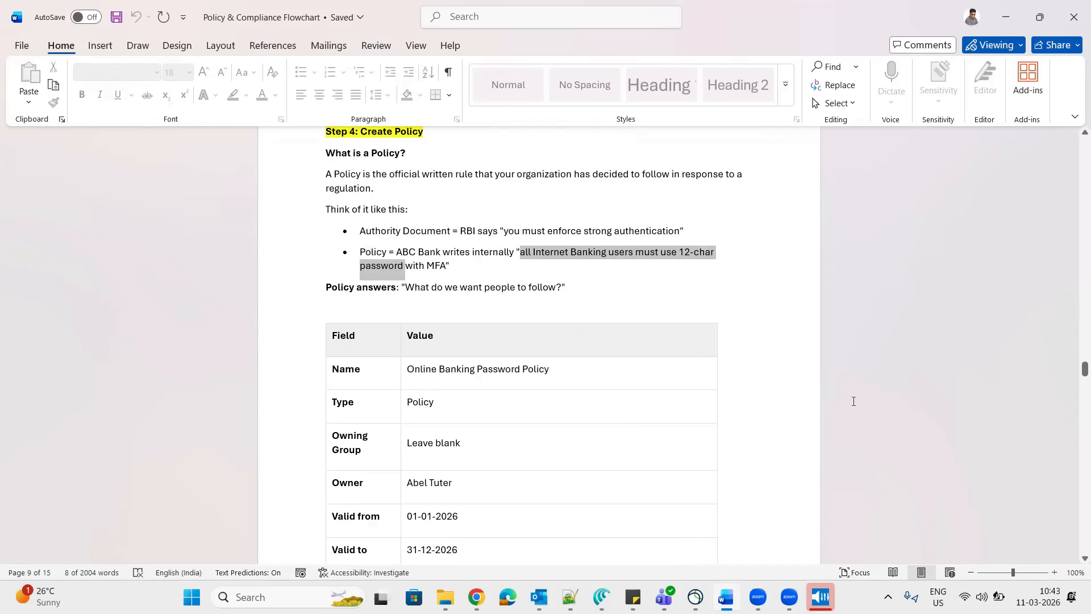
pyautogui.click(470, 441)
# Switch to ServiceNow and open the list of policies under Policies and Procedures
pyautogui.hotkey('alt', 'Tab')
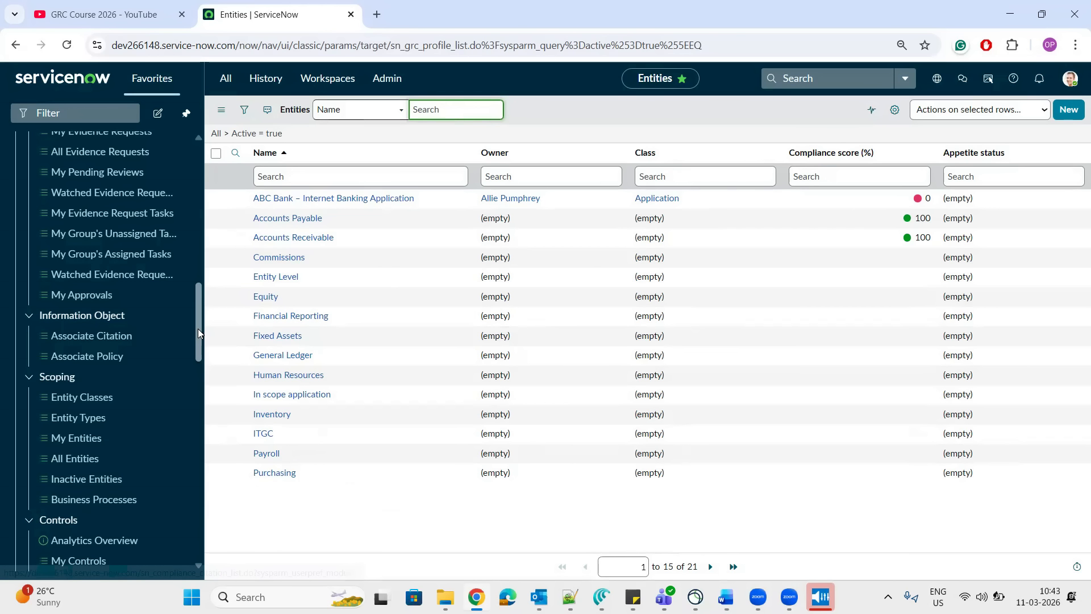
pyautogui.moveTo(198, 329); pyautogui.dragTo(196, 193)
pyautogui.scroll(-2, 198, 222)
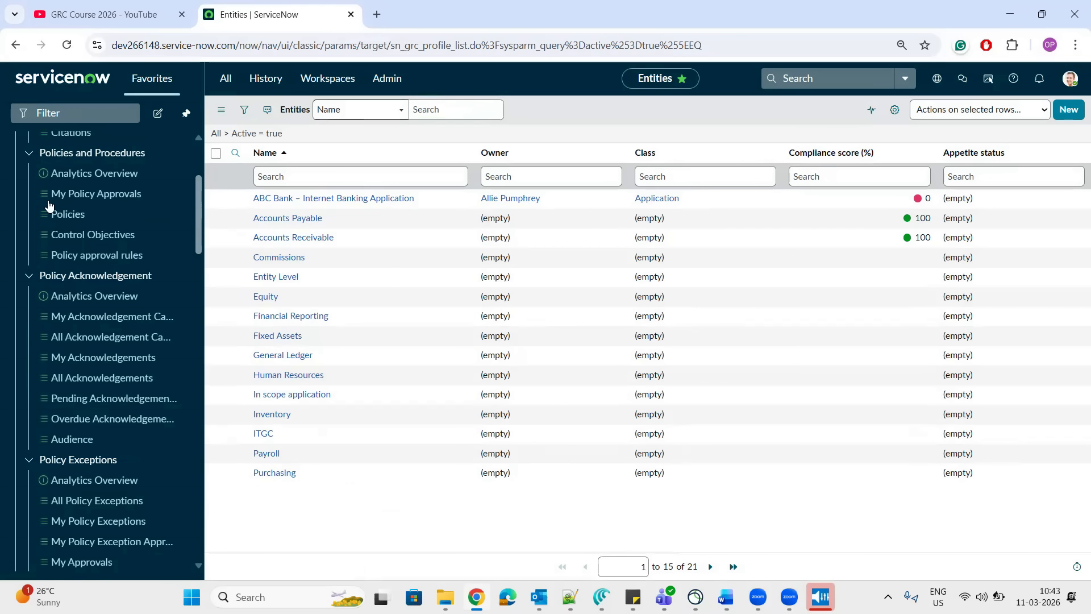
pyautogui.click(76, 215)
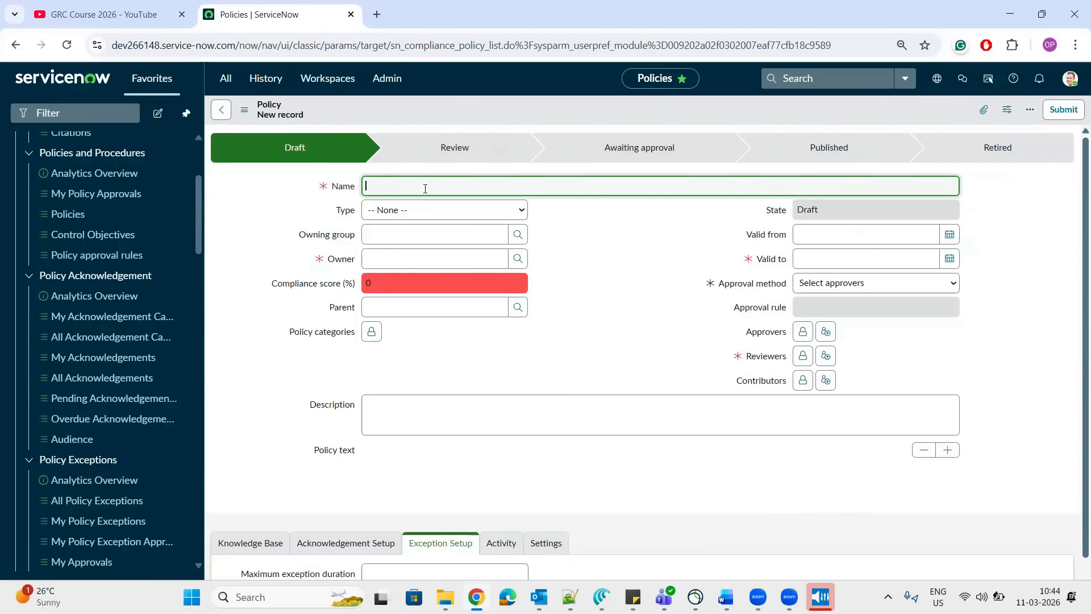
# Create a new policy record named "Online Banking Password Policy" with the type Policy and assign its owner
pyautogui.click(425, 188)
pyautogui.hotkey('ctrl', 'v')
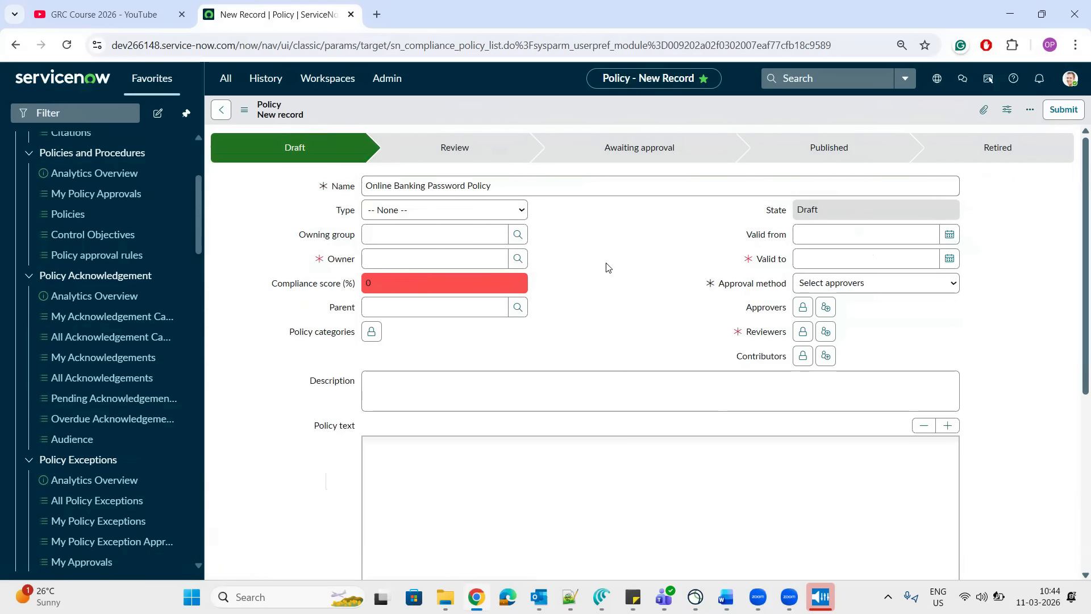
pyautogui.click(519, 214)
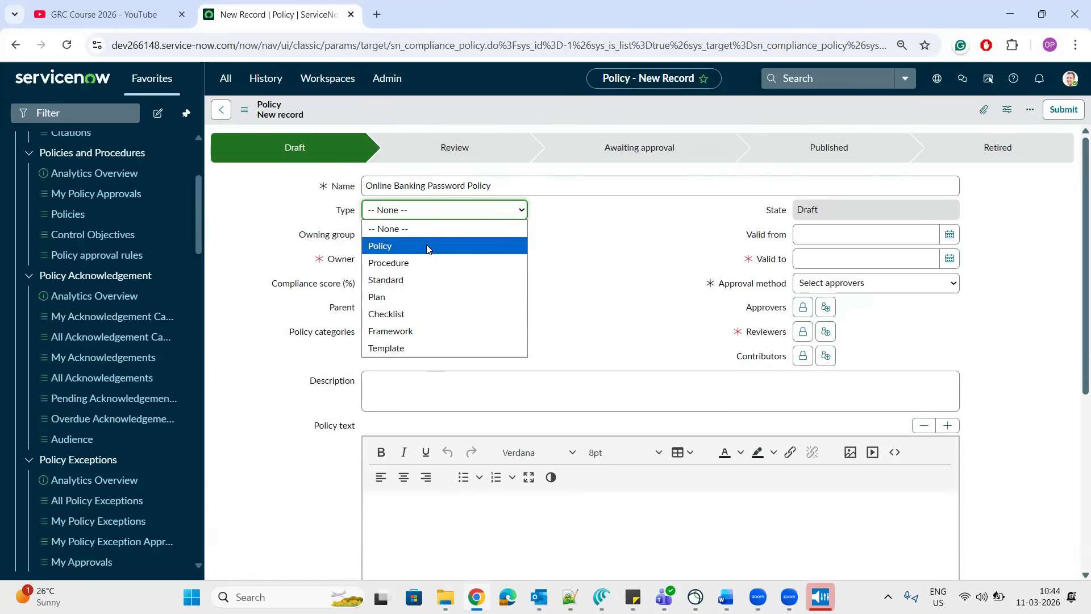
pyautogui.press('Return')
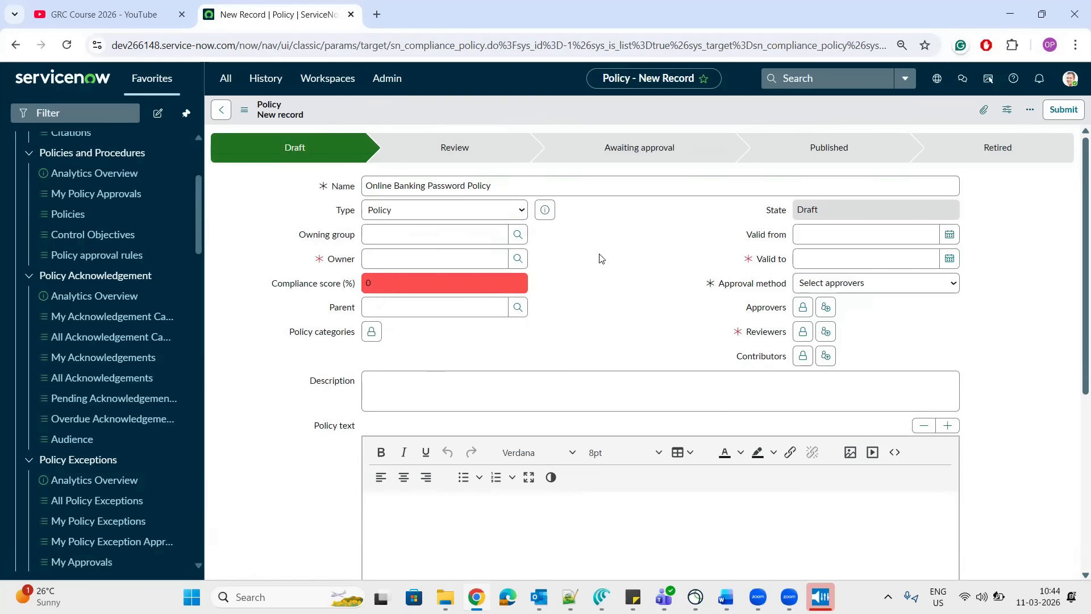
pyautogui.click(472, 258)
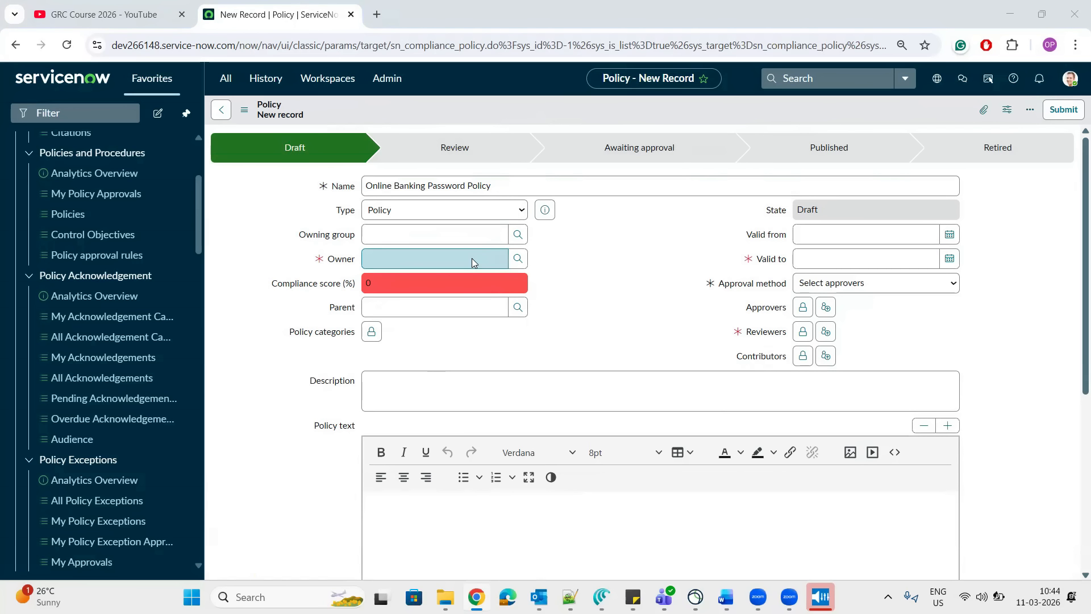
pyautogui.press('super+e')
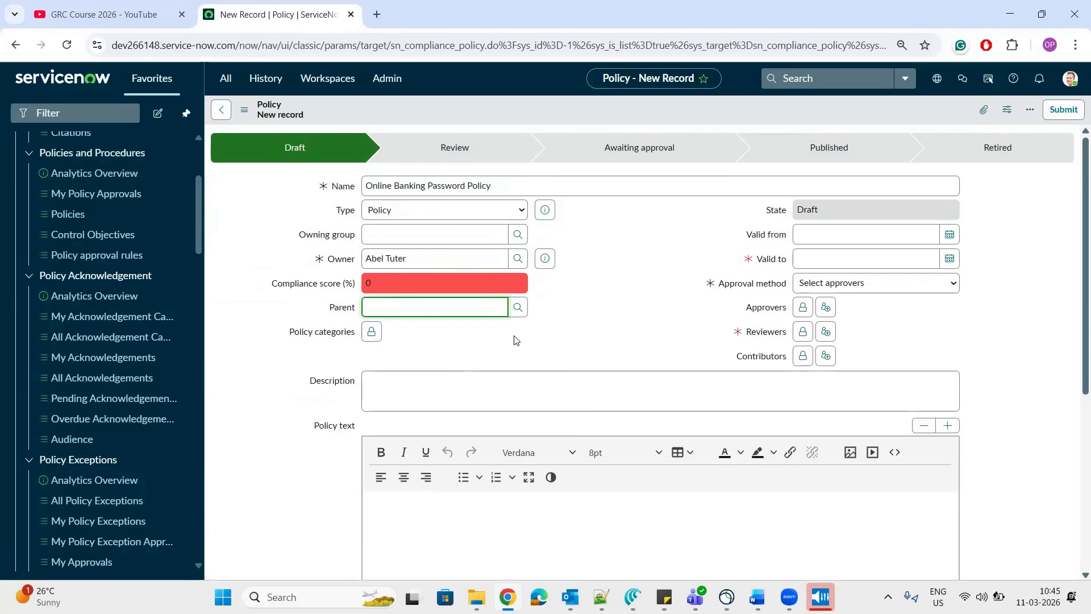
# Set the policy's Valid from date to 2026-03-10 and its Valid to date to 2027-01-31
pyautogui.click(947, 238)
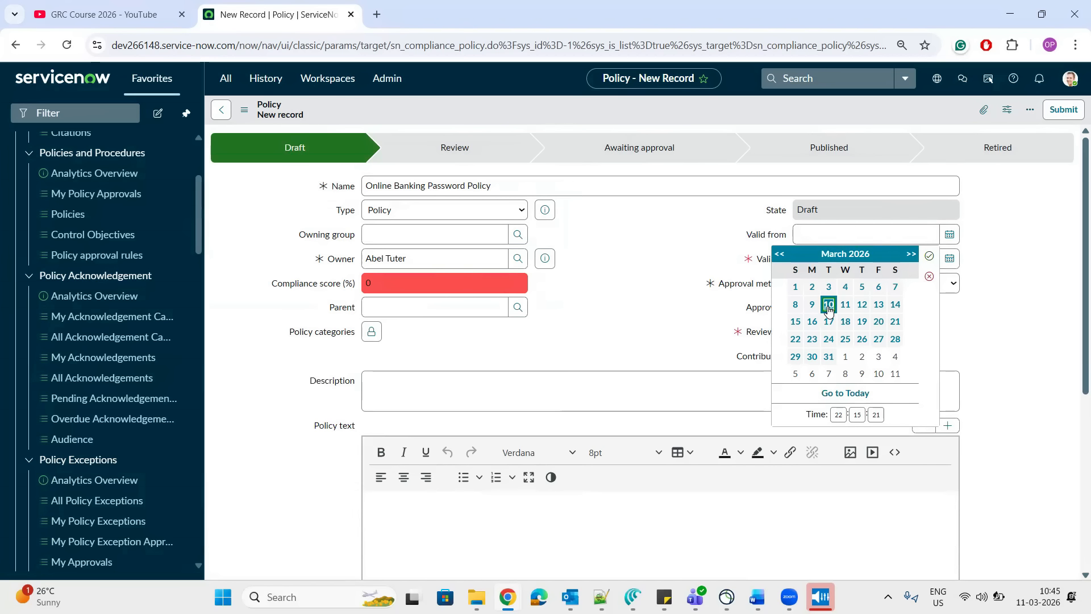
pyautogui.click(828, 304)
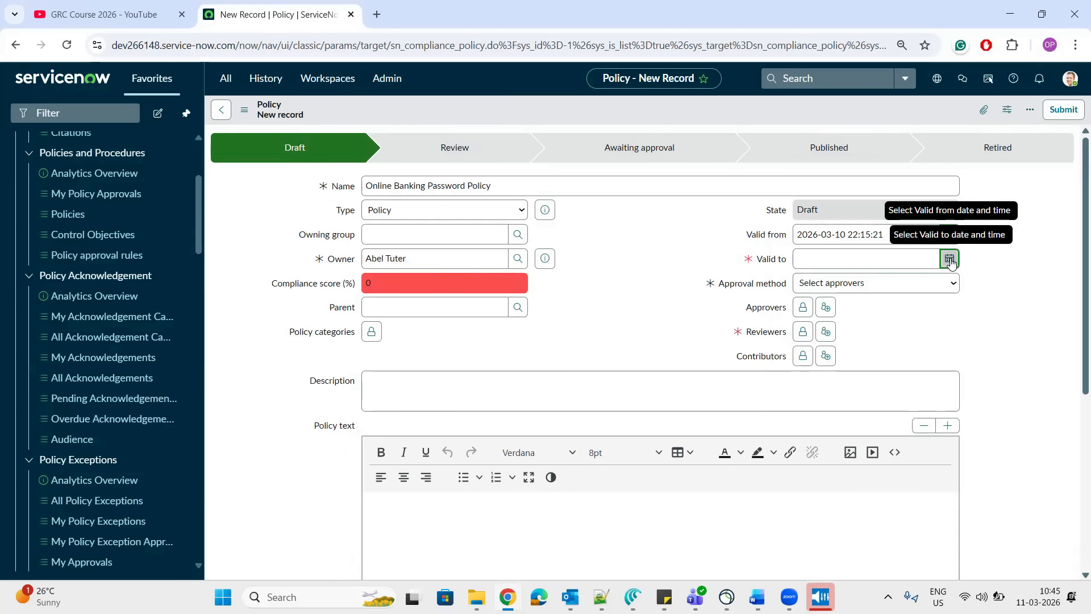
pyautogui.click(948, 258)
pyautogui.click(795, 398)
pyautogui.click(646, 316)
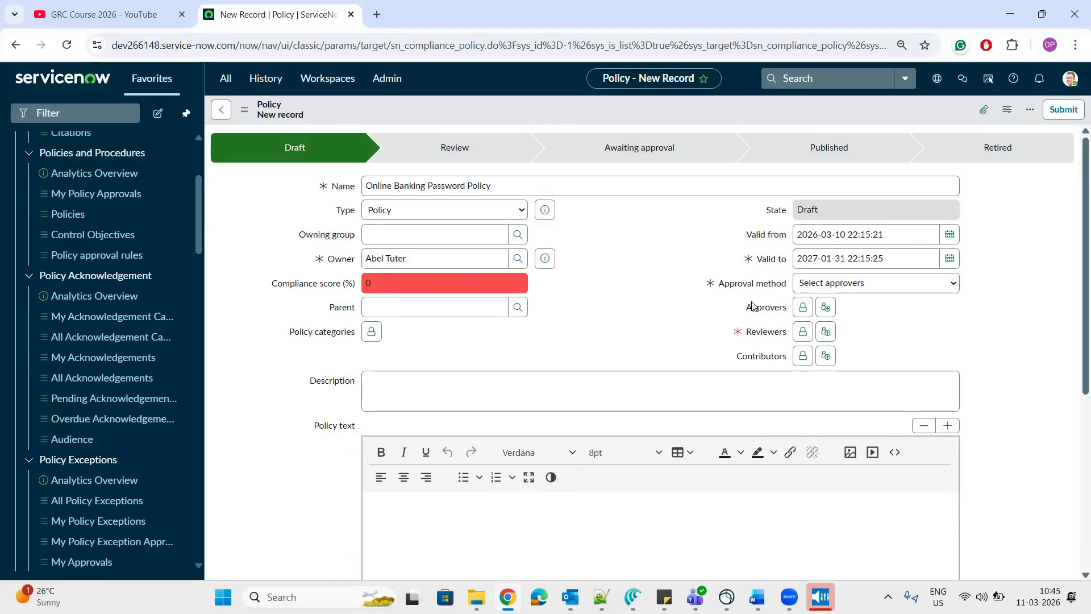
# Keep the policy's approval method as Select approvers and add an approver from the user list
pyautogui.click(898, 293)
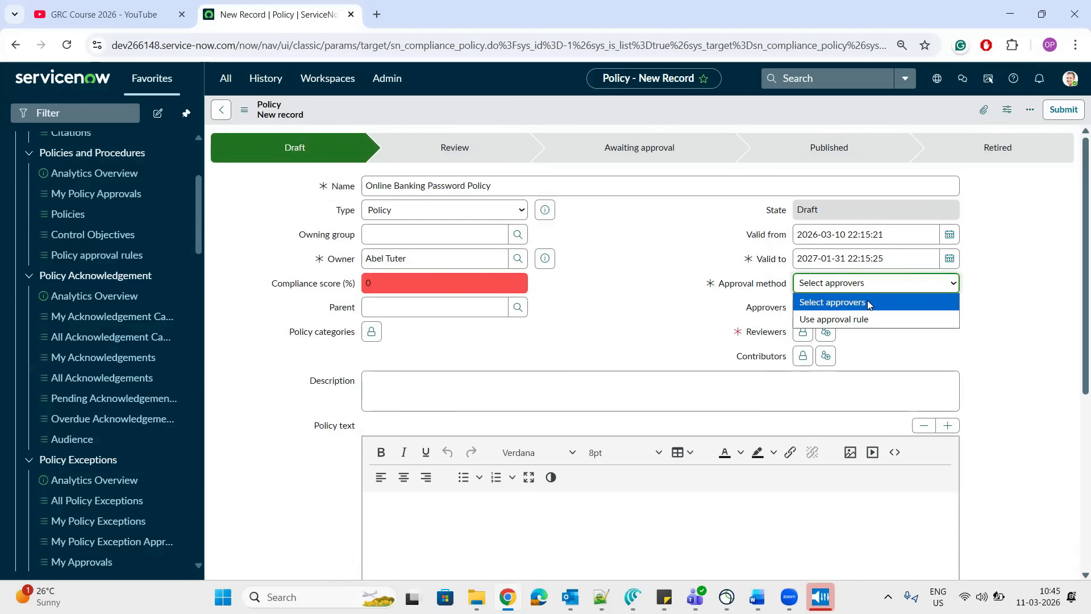
pyautogui.click(884, 347)
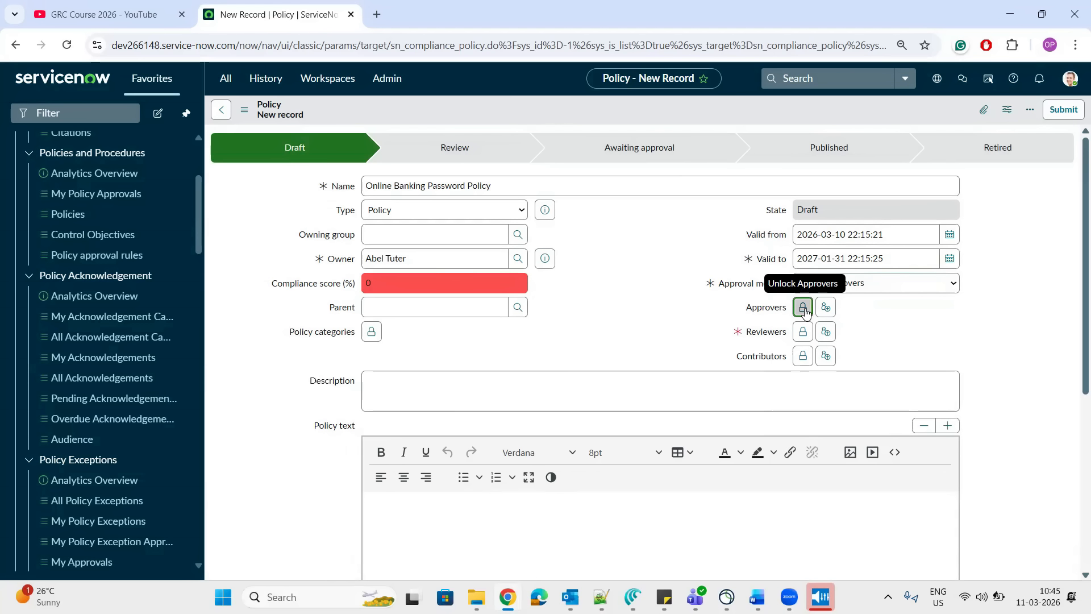
pyautogui.click(804, 308)
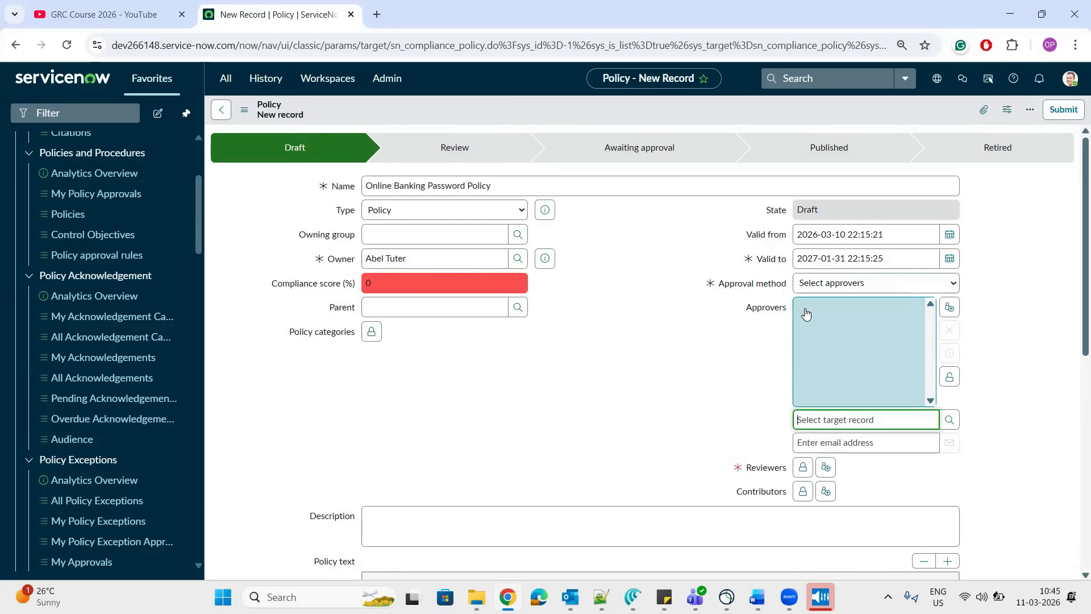
pyautogui.click(950, 420)
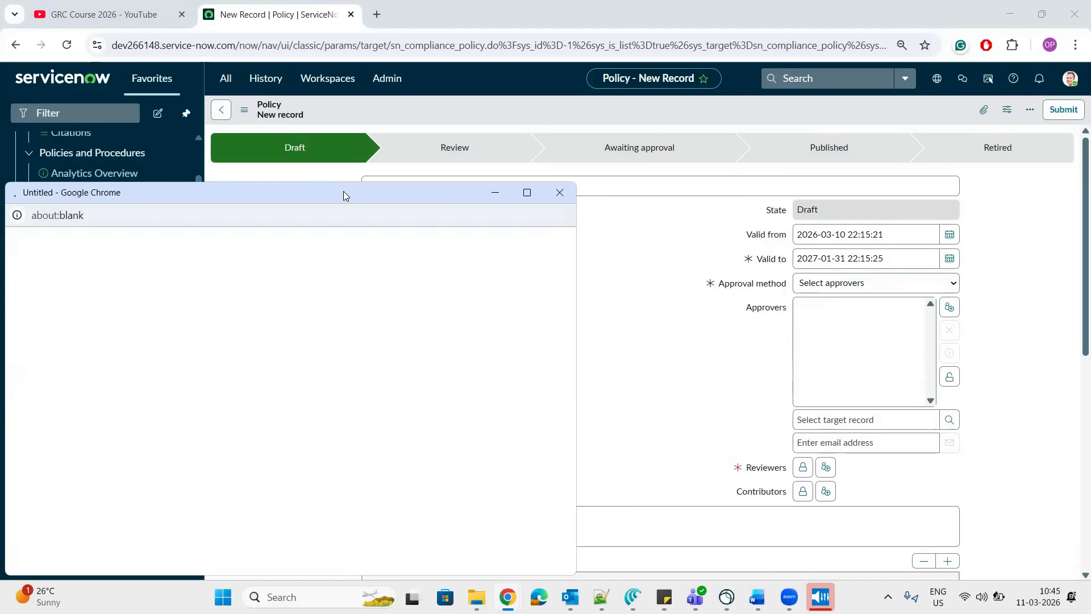
pyautogui.moveTo(343, 191); pyautogui.dragTo(496, 143)
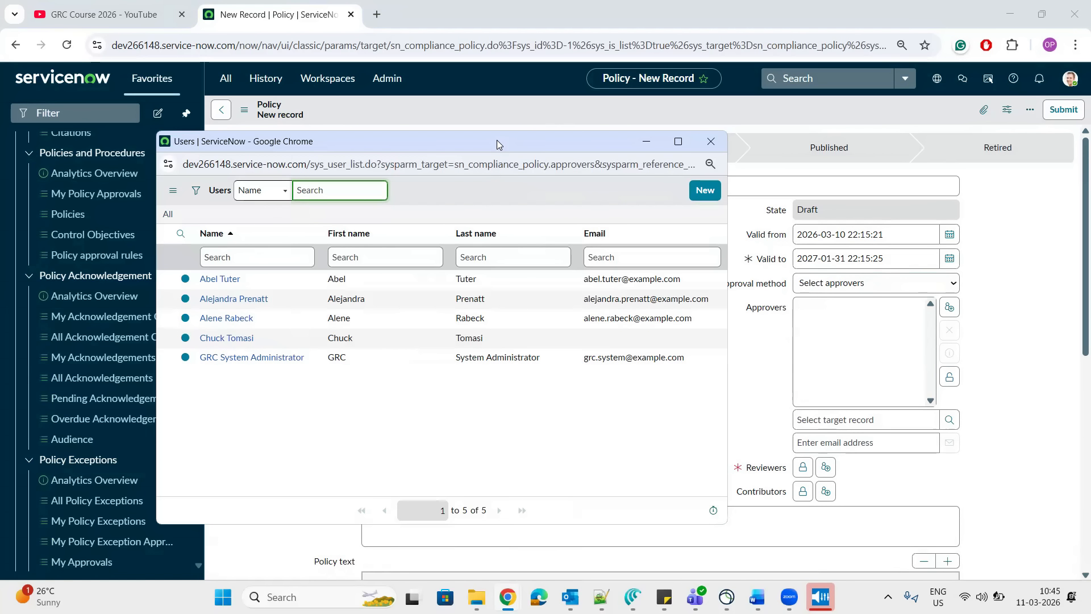
pyautogui.click(219, 300)
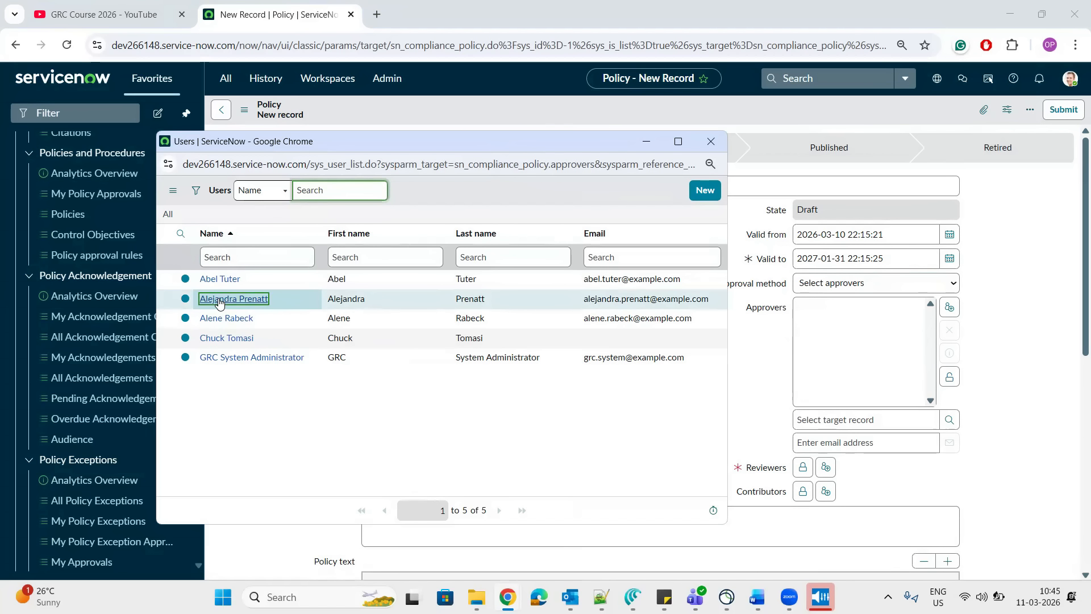
pyautogui.click(949, 377)
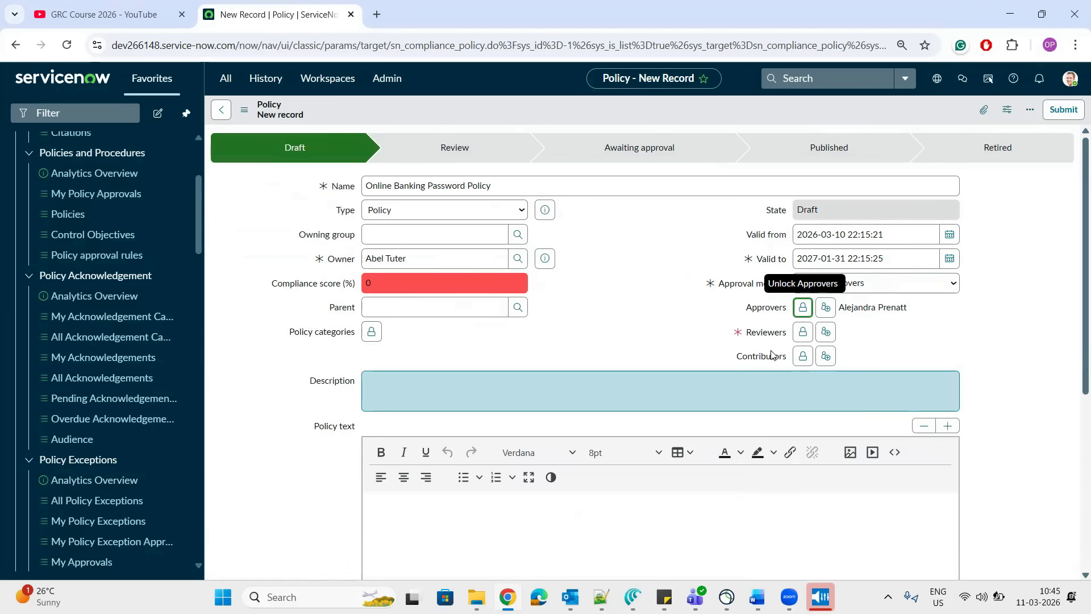
# Add a reviewer other than the owner and approver to the policy from the user list
pyautogui.click(802, 334)
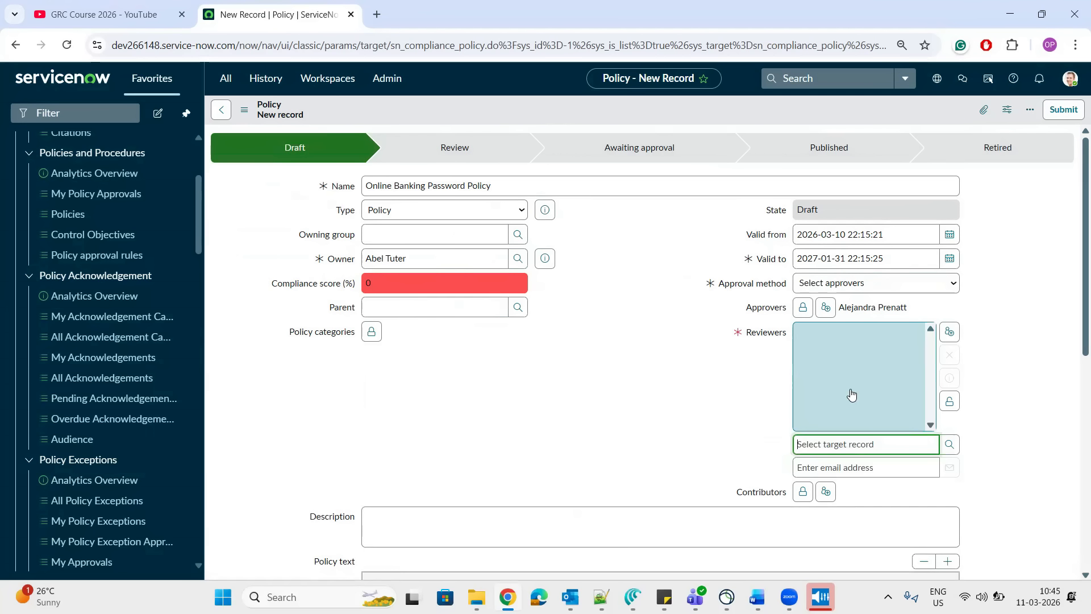
pyautogui.click(945, 444)
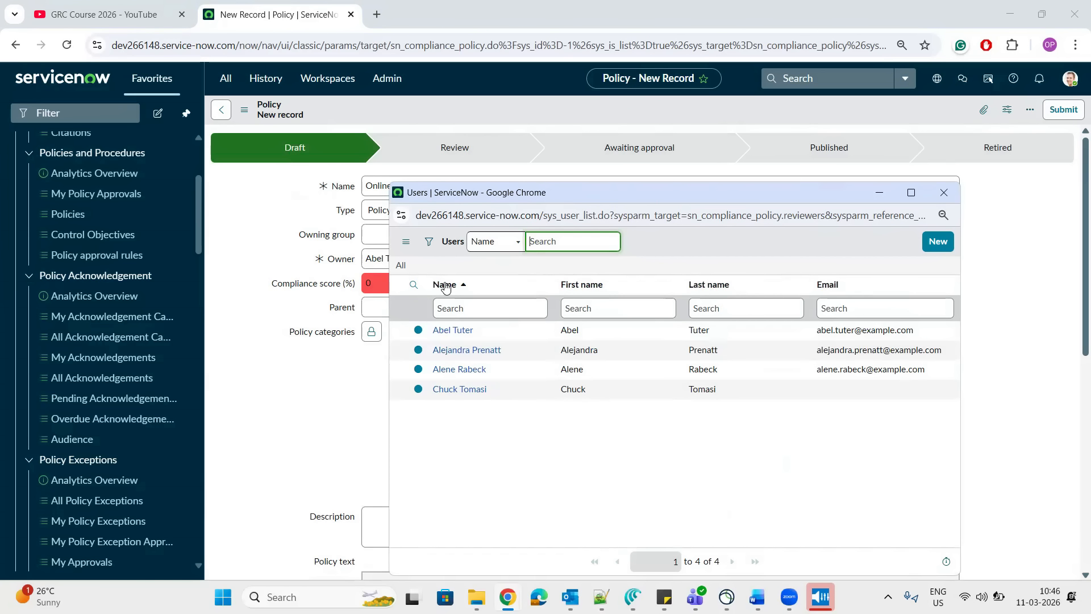
pyautogui.click(469, 392)
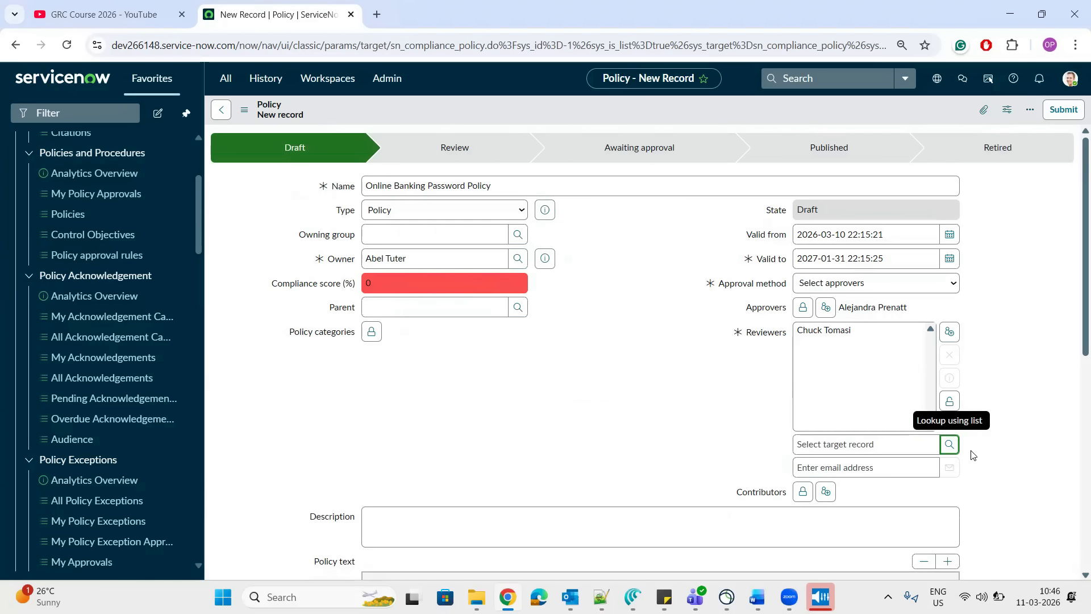
pyautogui.click(951, 405)
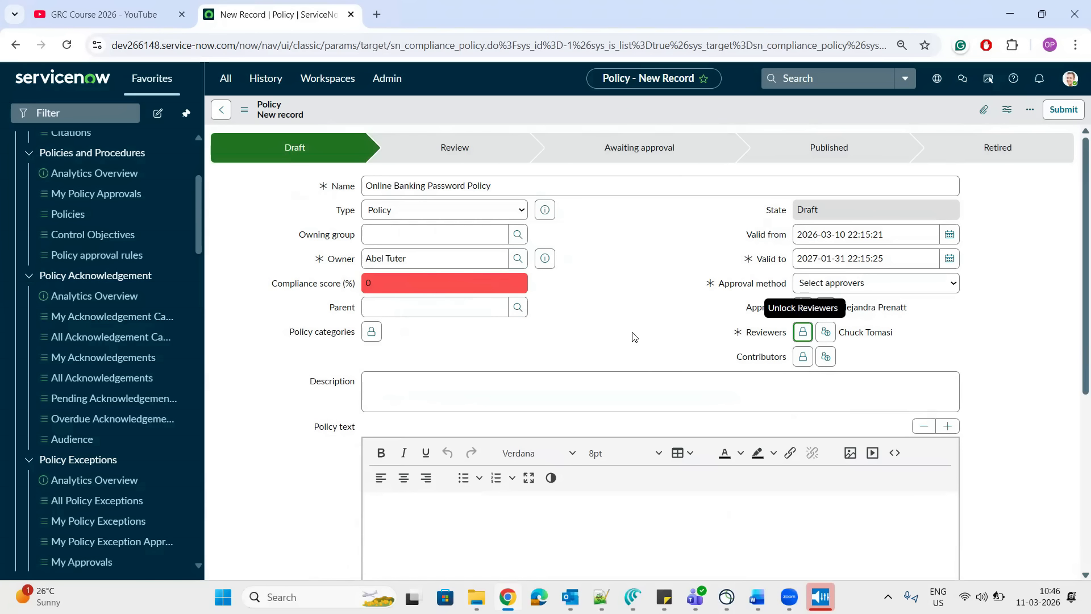
pyautogui.click(415, 256)
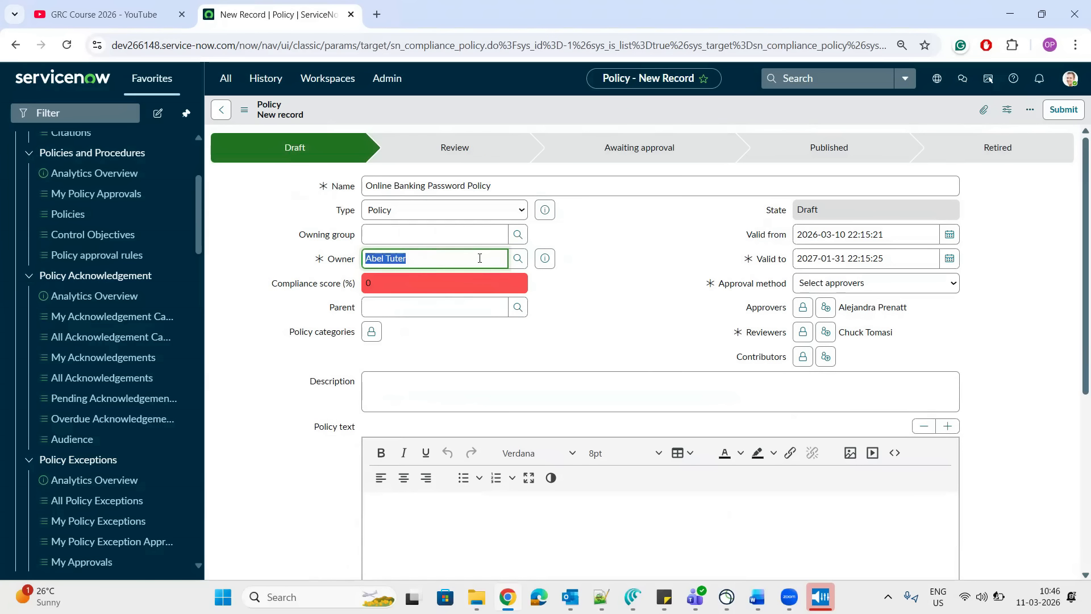
pyautogui.click(520, 262)
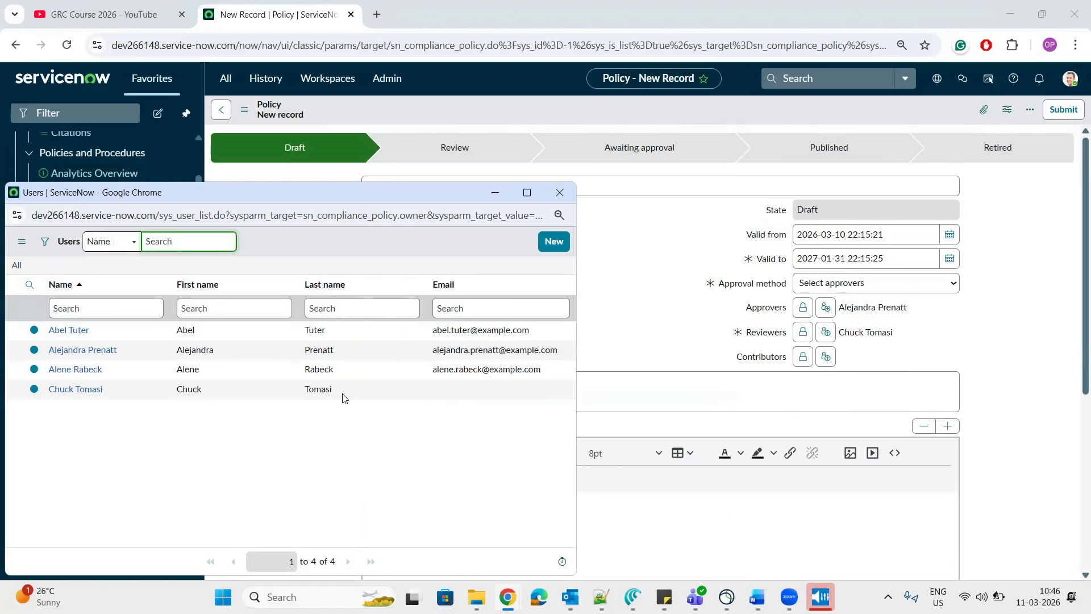
pyautogui.click(603, 244)
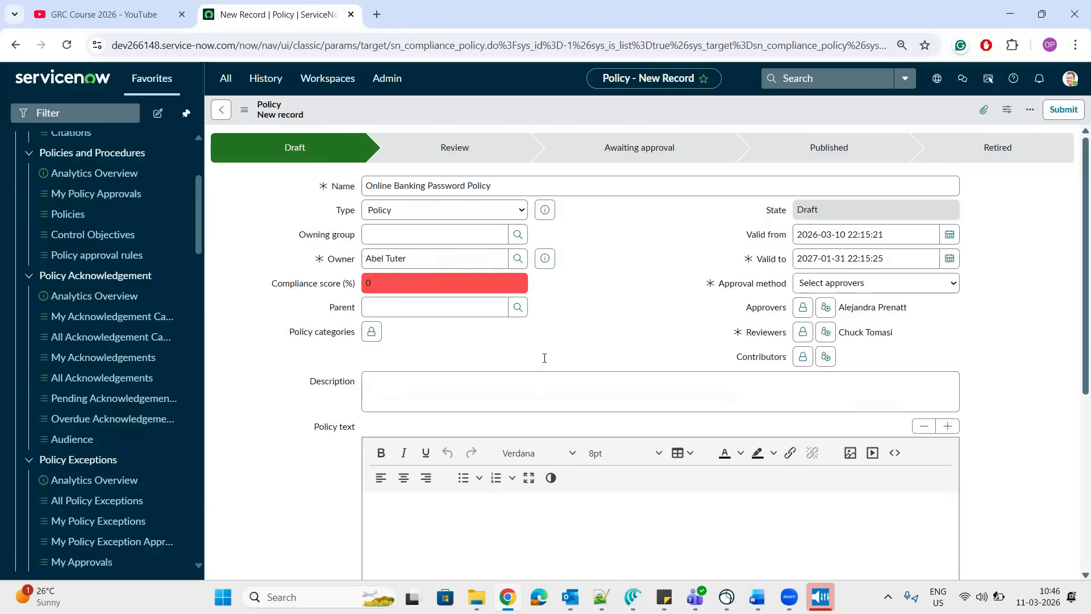
# Copy the Description value from the Word flowchart document's policy table into the ServiceNow policy's Description field
pyautogui.hotkey('alt', 'Tab')
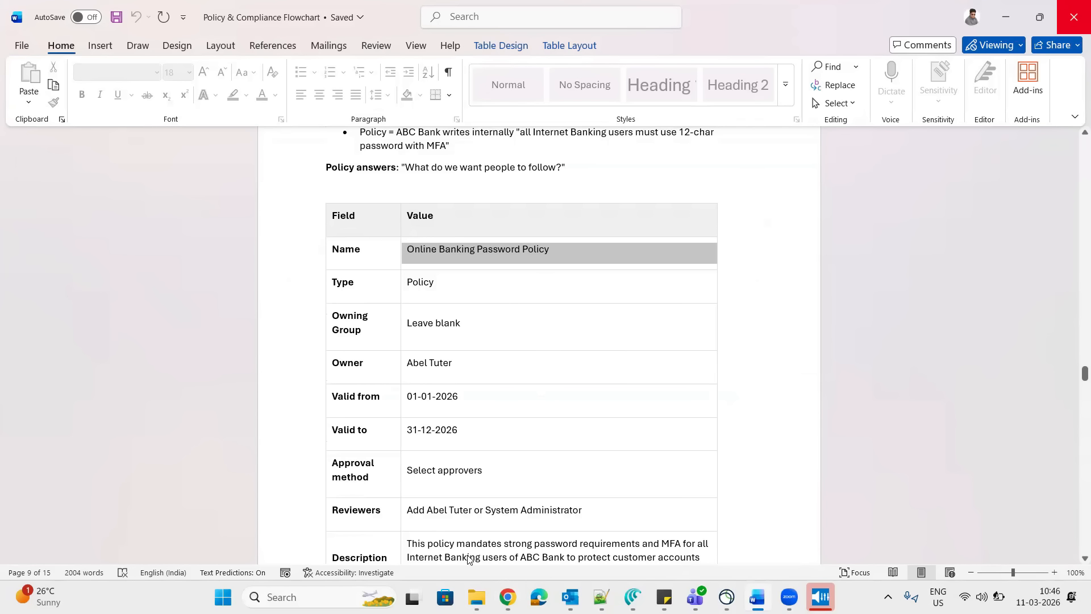
pyautogui.tripleClick(467, 558)
pyautogui.hotkey('ctrl', 'c')
pyautogui.hotkey('alt', 'Tab')
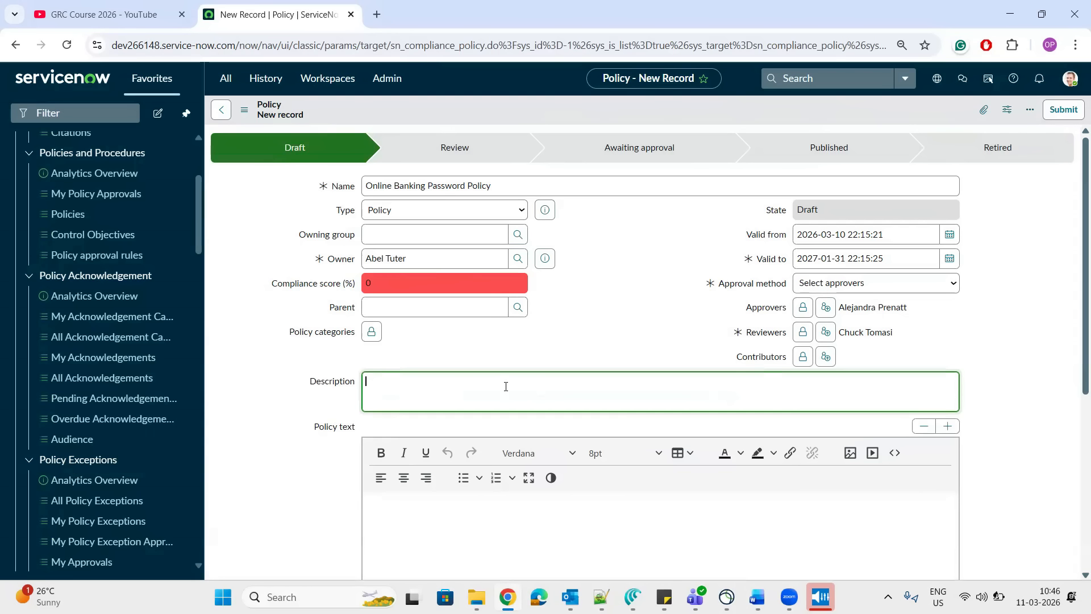
pyautogui.hotkey('ctrl', 'v')
# Copy the Policy text value about the 12-character password, 90-day expiry and MFA from the Word document into the ServiceNow policy's Policy text
pyautogui.hotkey('alt', 'Tab')
pyautogui.scroll(-5, 788, 462)
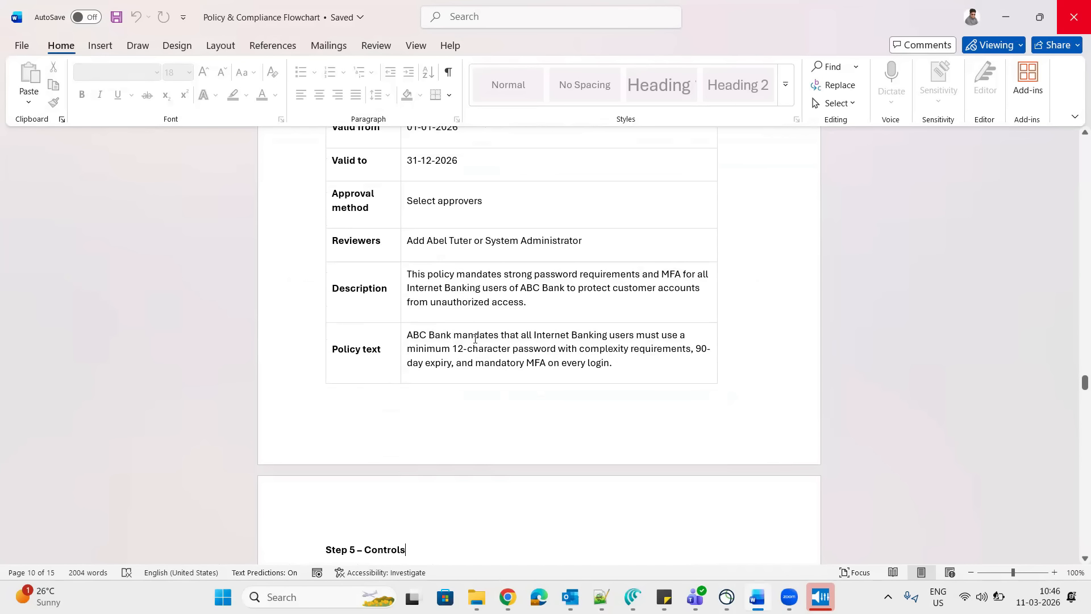
pyautogui.tripleClick(413, 341)
pyautogui.hotkey('ctrl', 'c')
pyautogui.hotkey('alt', 'Tab')
pyautogui.hotkey('ctrl', 'v')
pyautogui.click(726, 370)
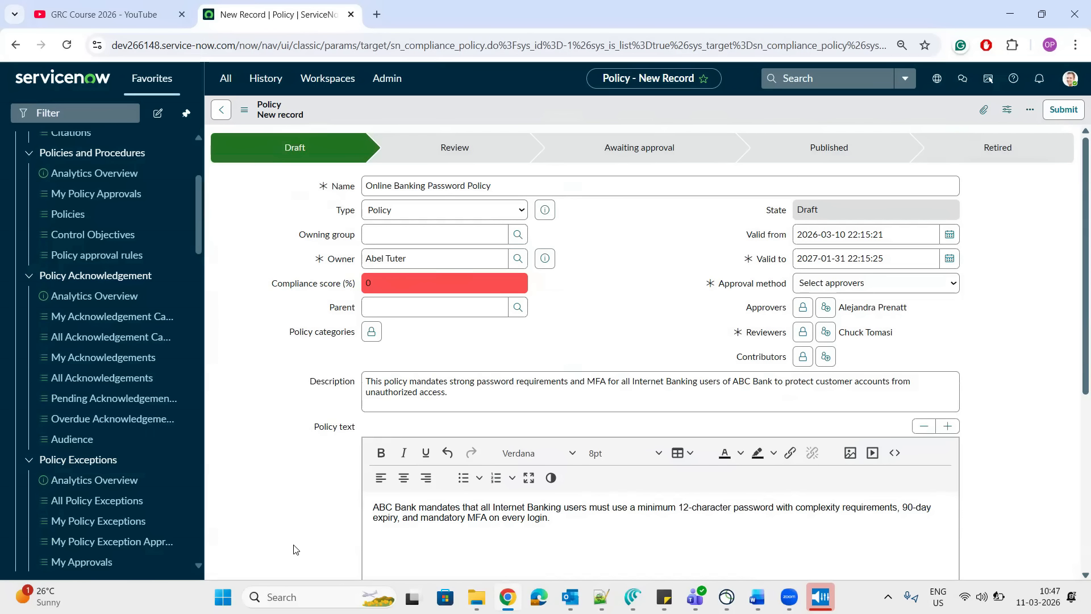
# Submit the completed Online Banking Password Policy record
pyautogui.hotkey('alt', 'Tab')
pyautogui.hotkey('alt', 'Tab')
pyautogui.click(1056, 118)
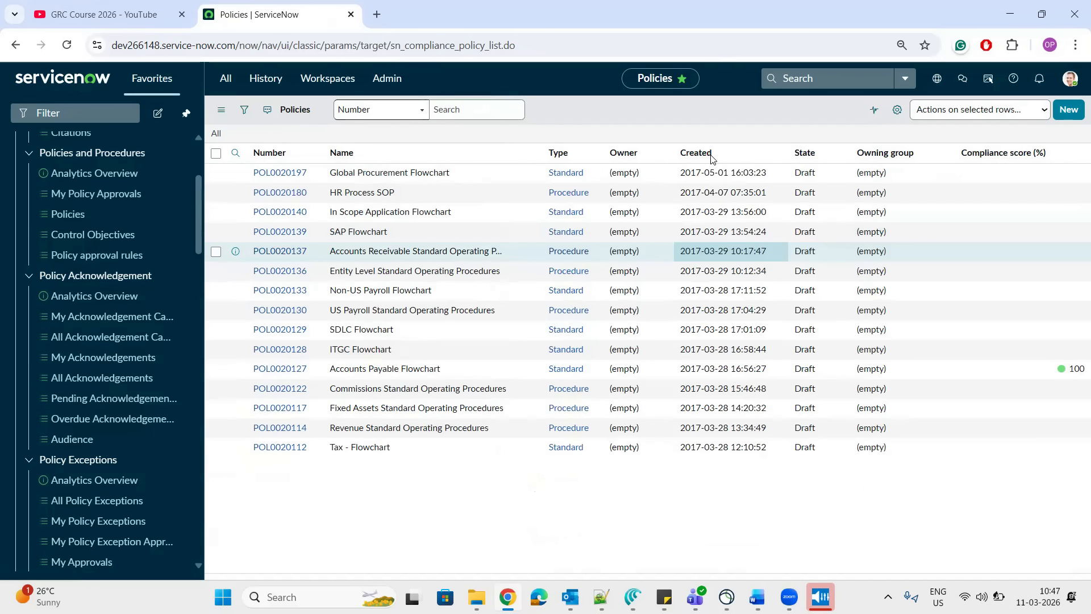
# Sort the policies list by Created, newest first, and open the Online Banking Password Policy record
pyautogui.click(693, 157)
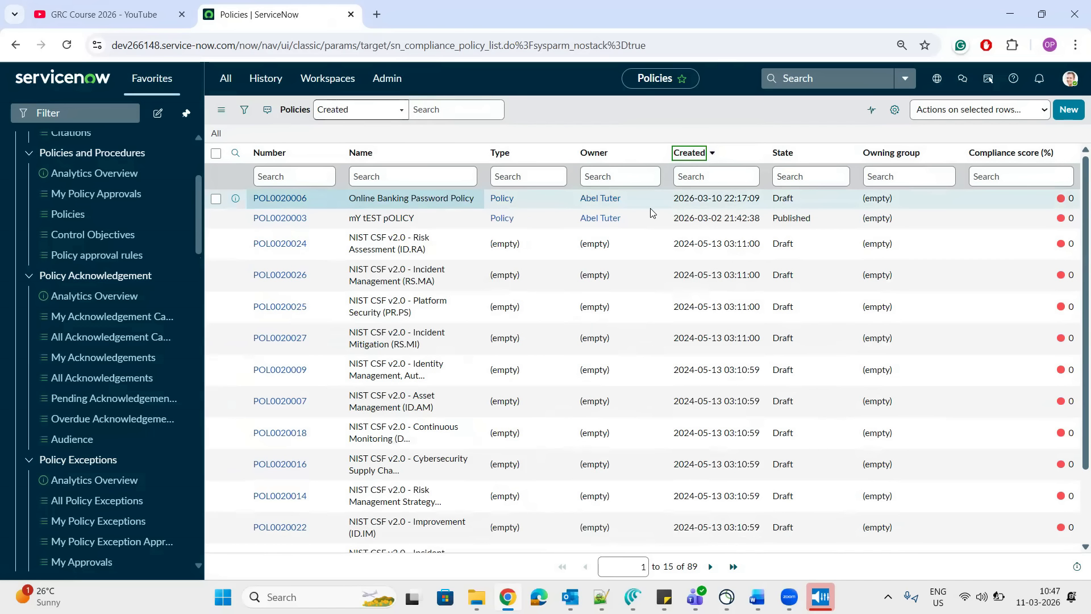
pyautogui.doubleClick(772, 200)
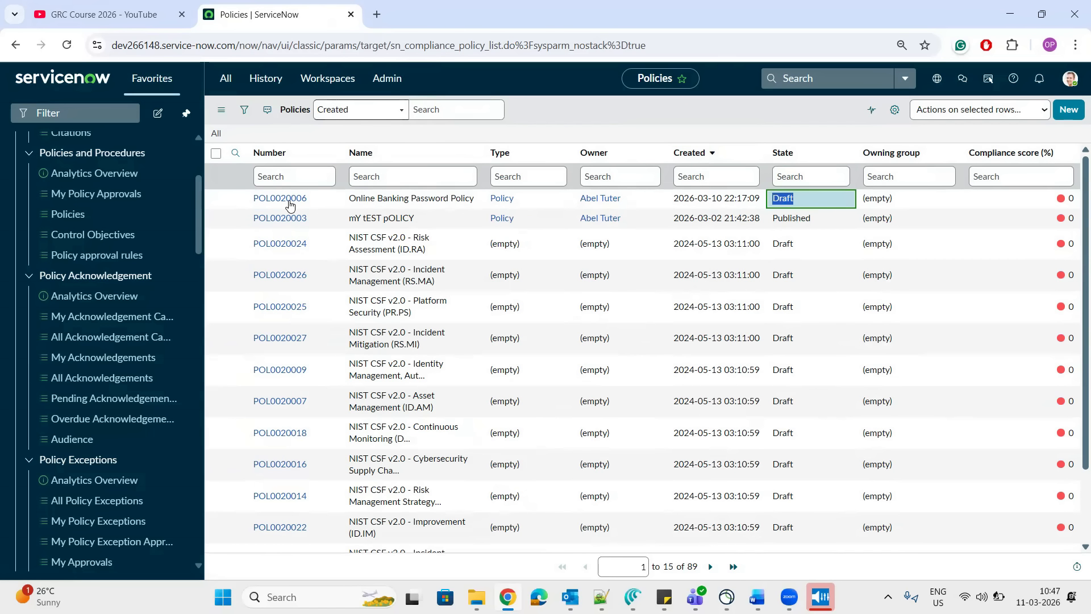
pyautogui.click(290, 200)
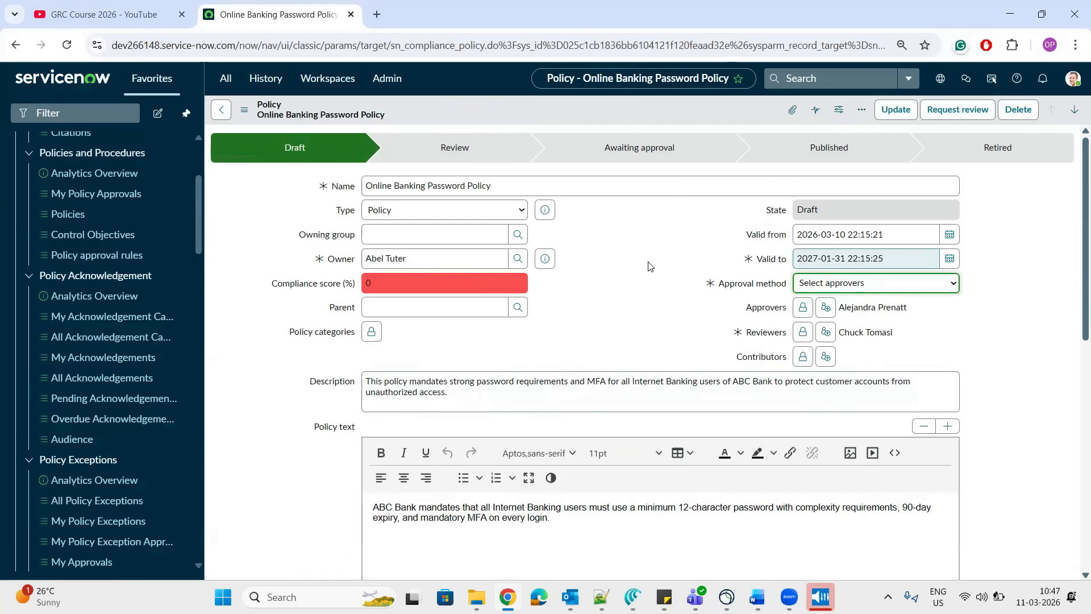
# Request a review of the policy with the message "Please review"
pyautogui.click(948, 115)
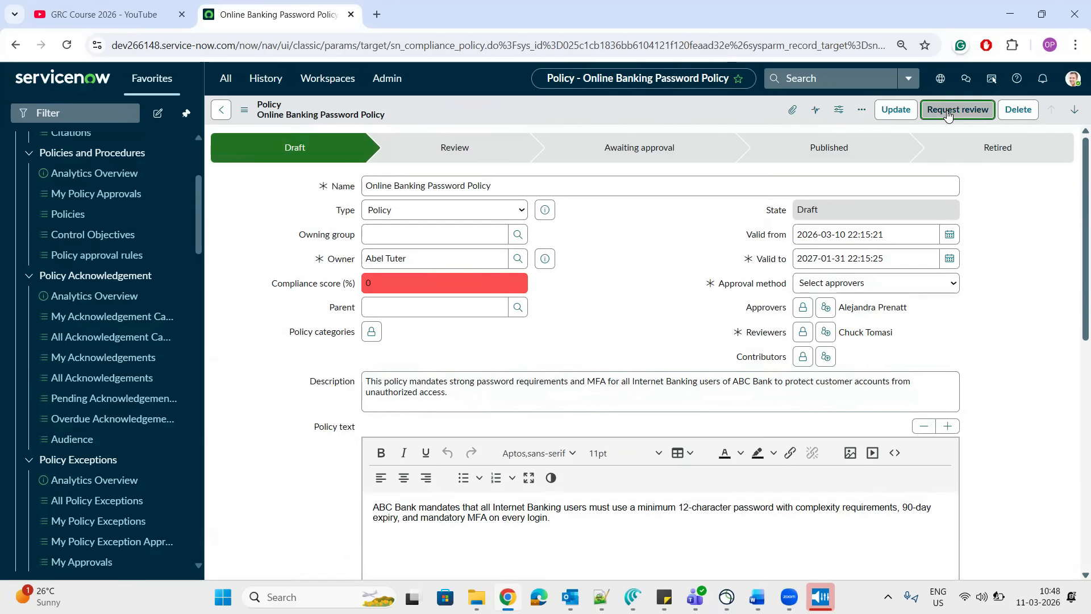
pyautogui.write('Please review')
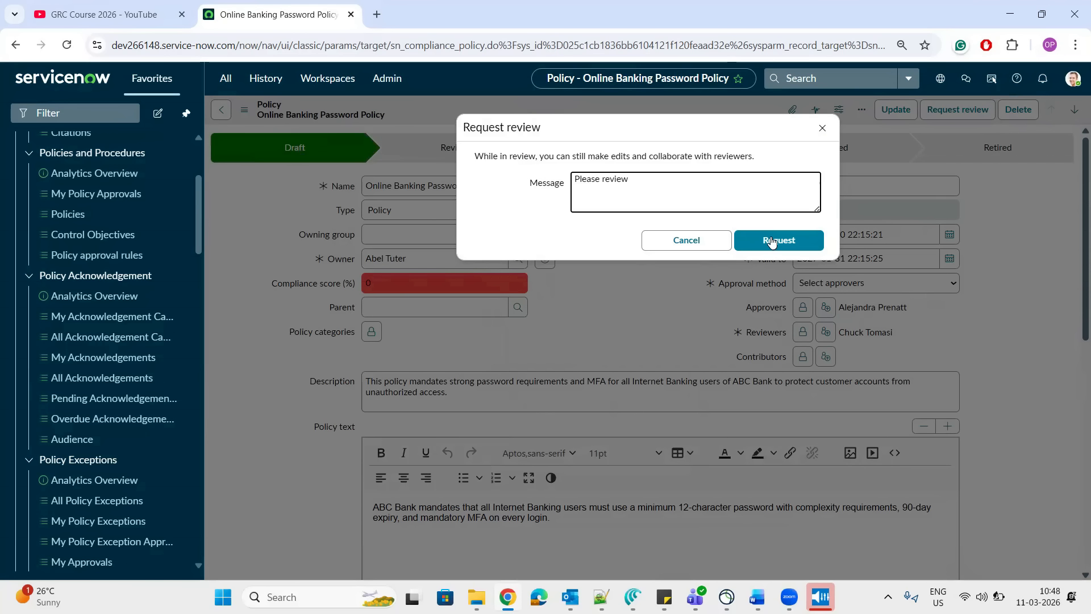
pyautogui.click(771, 240)
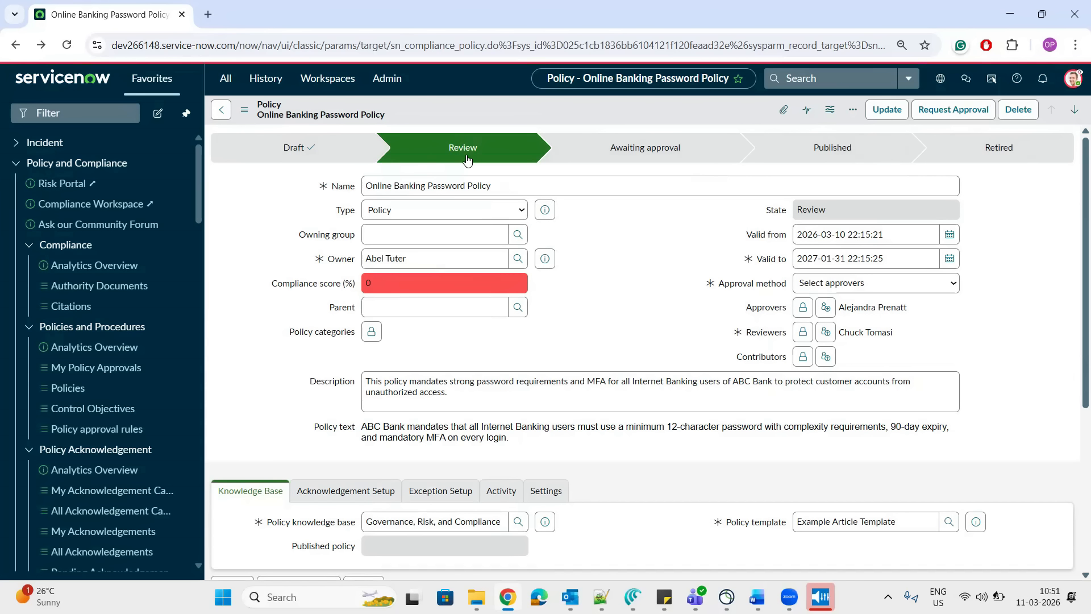
# Request approval of the policy with the message "PLEASE APPROVE."
pyautogui.click(948, 116)
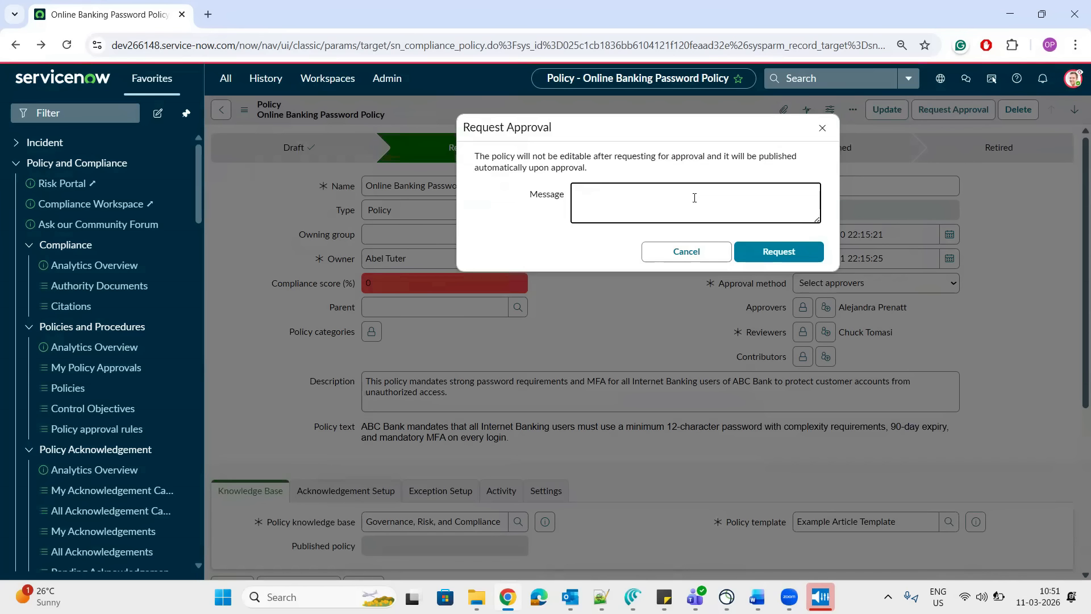
pyautogui.write('PLEASE APPROVE.')
pyautogui.click(780, 252)
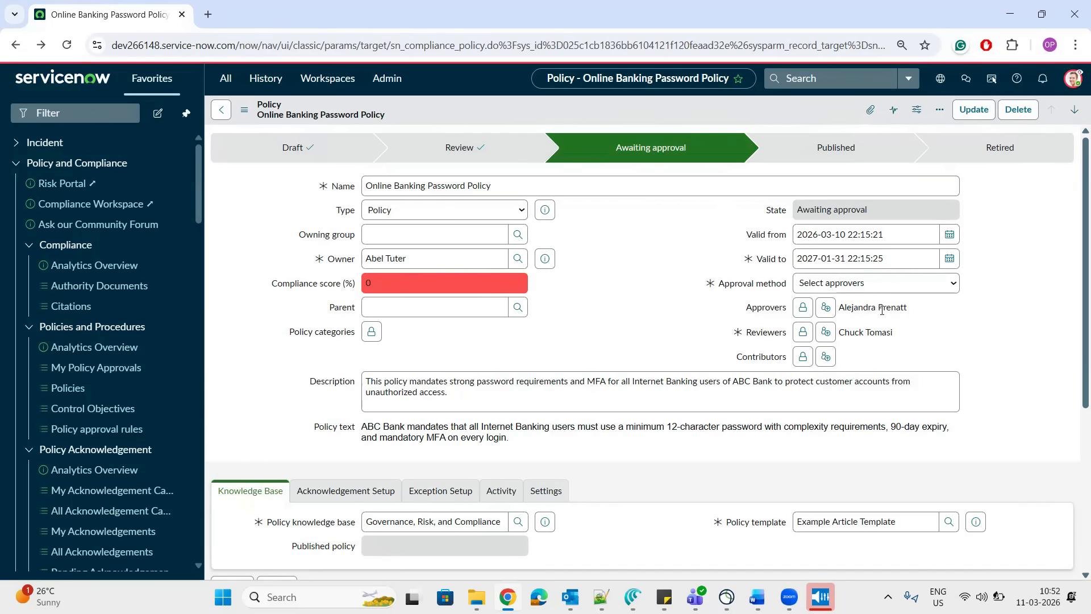
# Identify the policy's assigned approver and impersonate that user in an incognito ServiceNow session
pyautogui.tripleClick(881, 309)
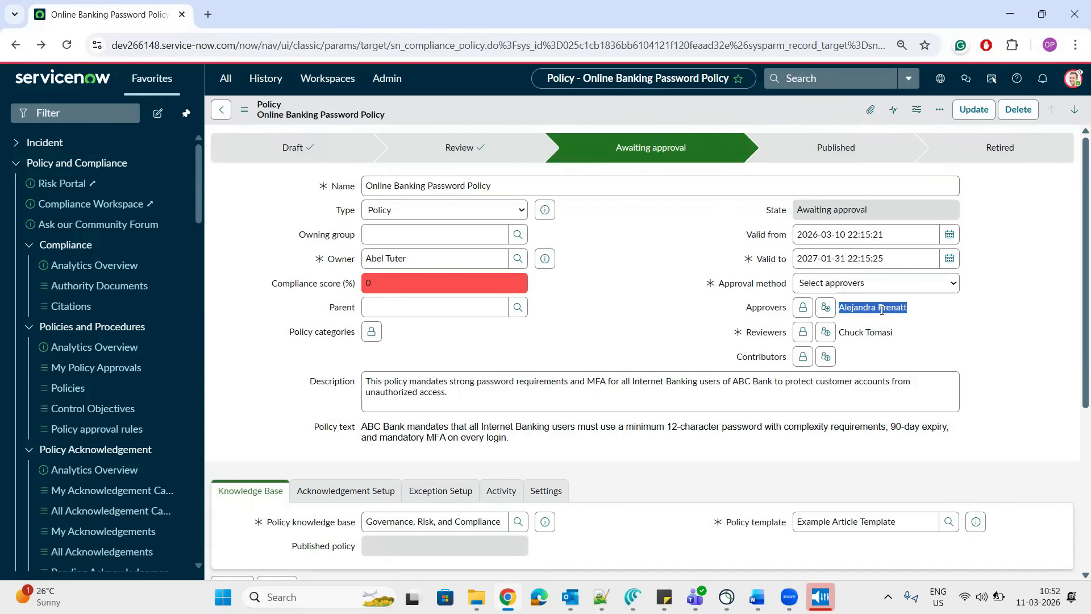
pyautogui.click(1075, 45)
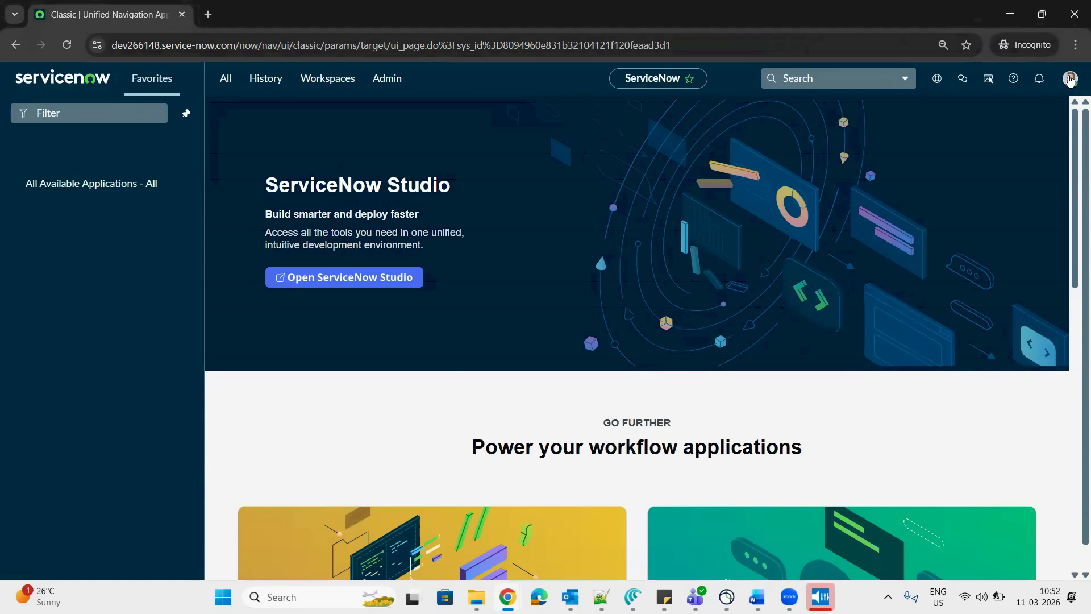
pyautogui.click(1069, 80)
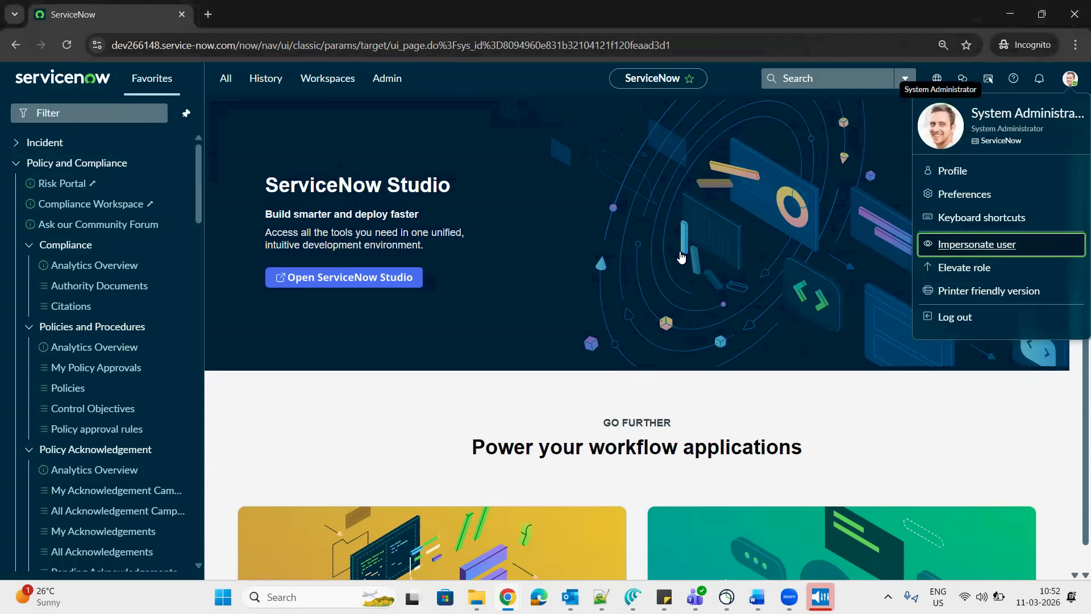
pyautogui.click(483, 286)
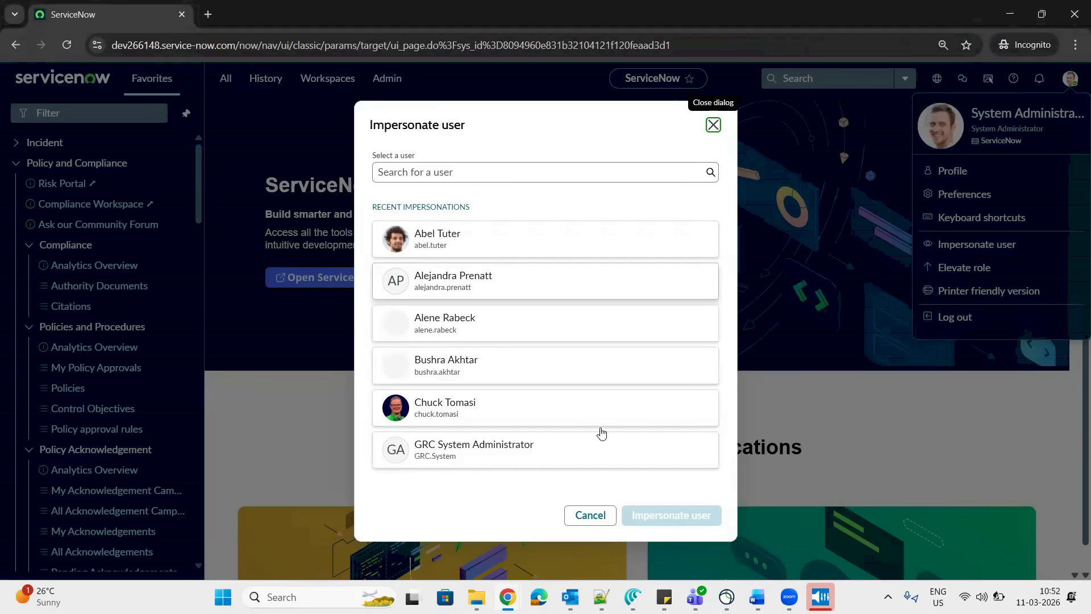
pyautogui.click(659, 515)
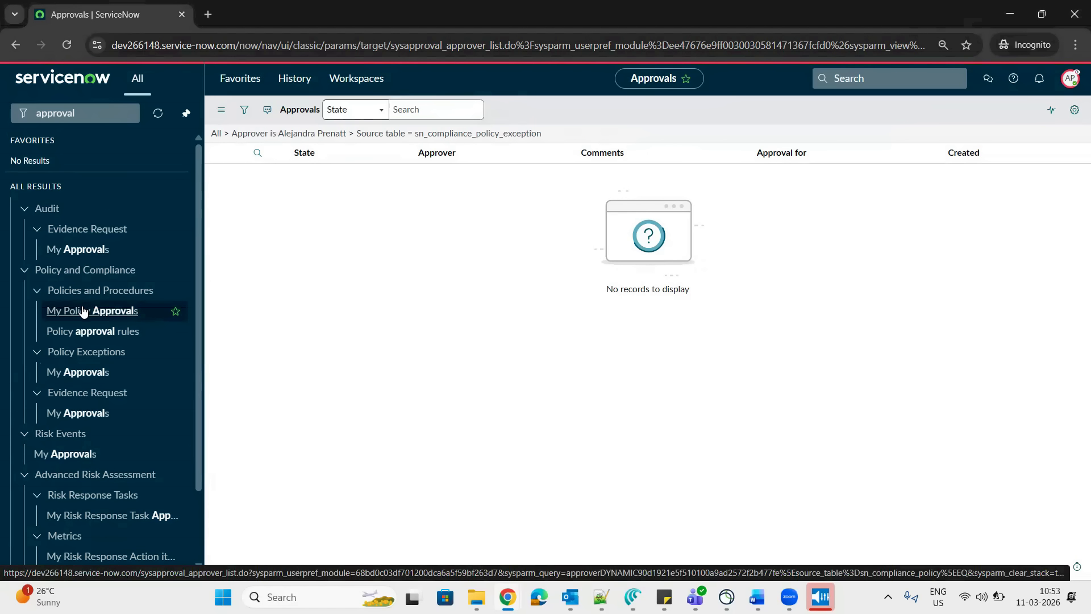
# Open the requested approval for the Online Banking Password Policy from My Policy Approvals and approve it
pyautogui.click(82, 310)
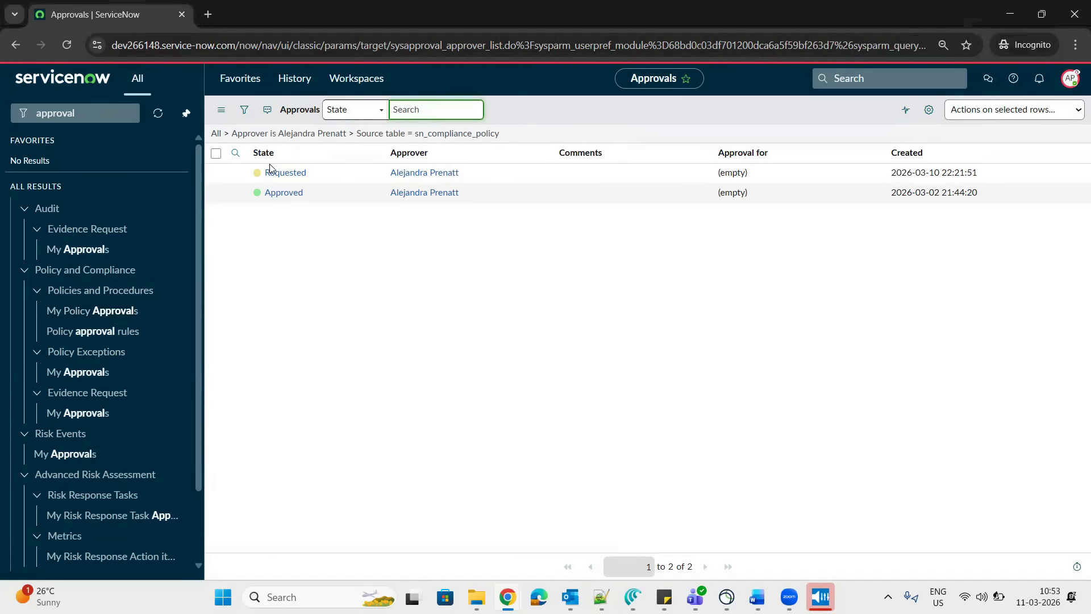
pyautogui.click(287, 175)
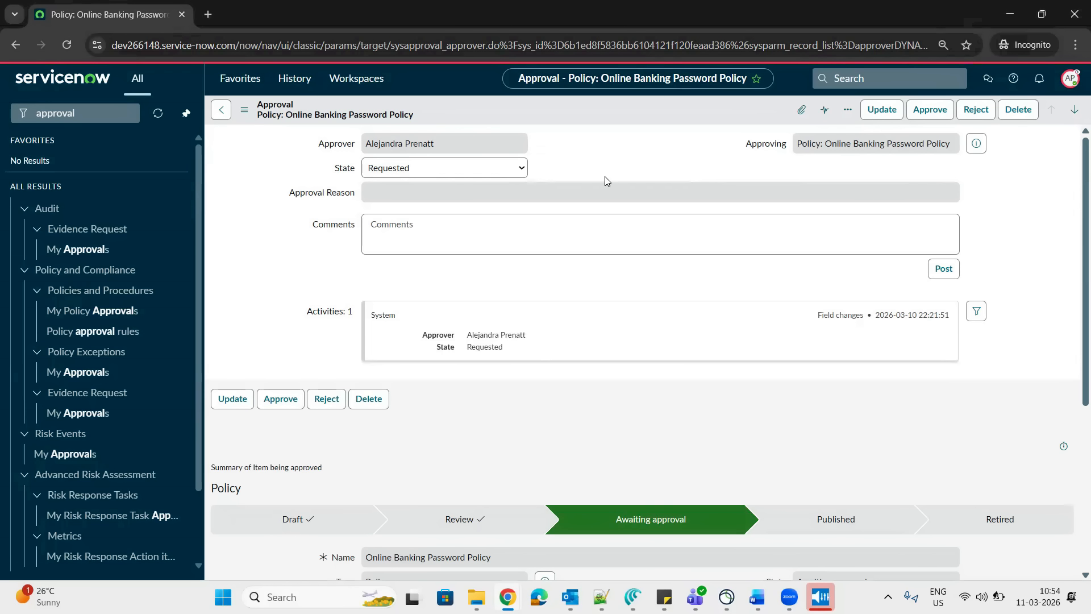
pyautogui.click(930, 110)
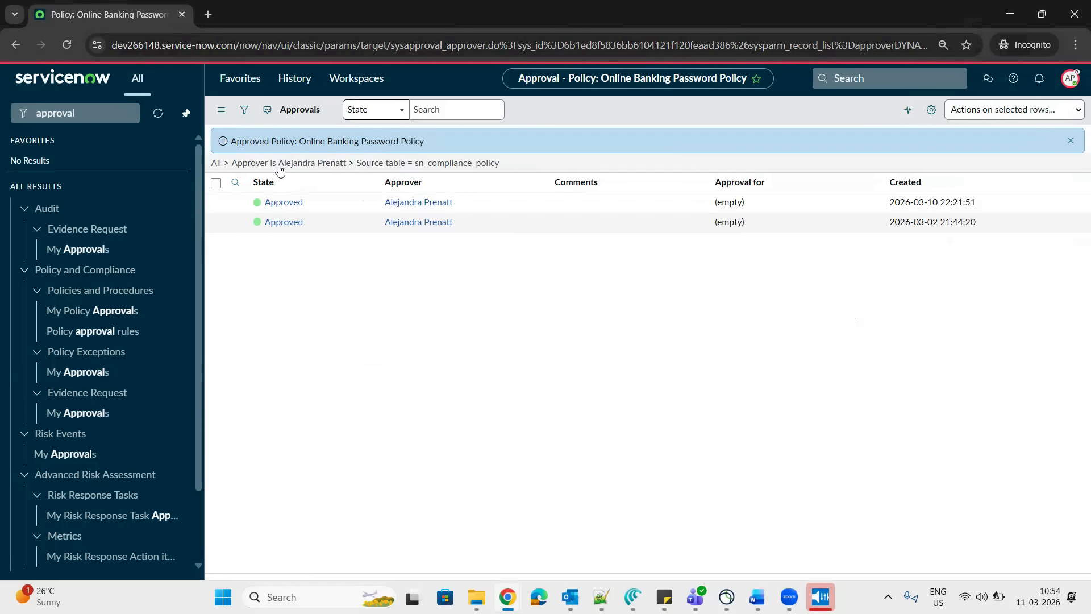
# Return to the Online Banking Password Policy record in the main session and reload it to check its lifecycle state
pyautogui.tripleClick(398, 142)
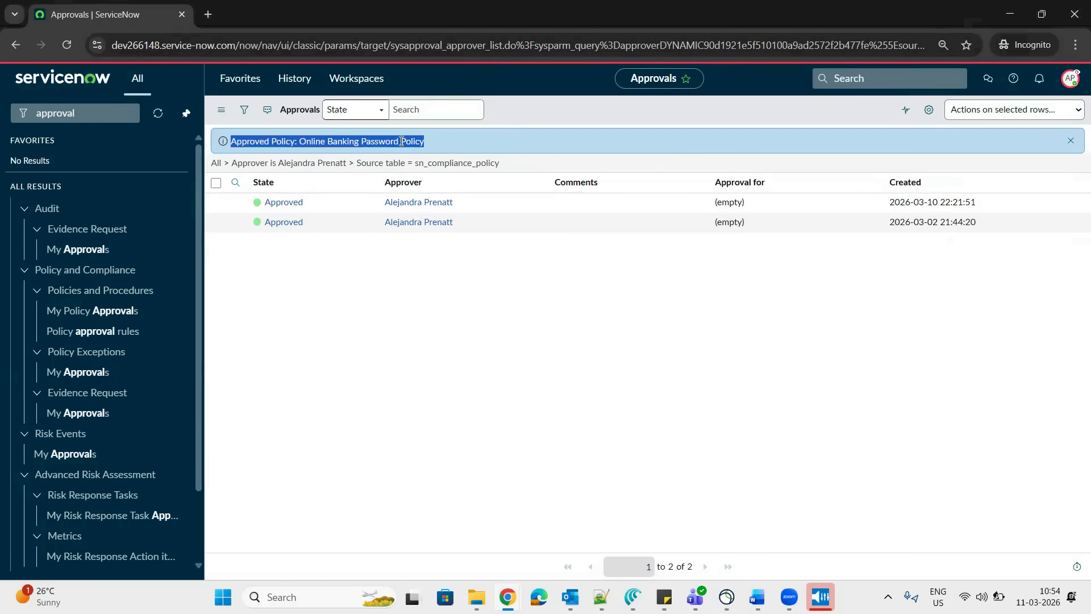
pyautogui.hotkey('alt', 'Tab')
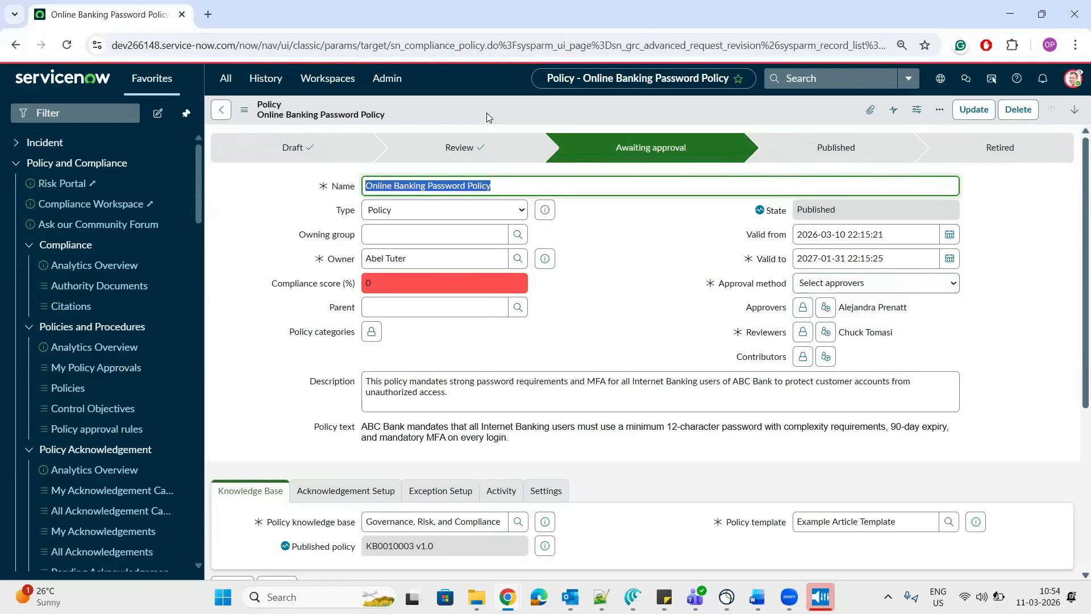
pyautogui.rightClick(487, 113)
pyautogui.click(519, 306)
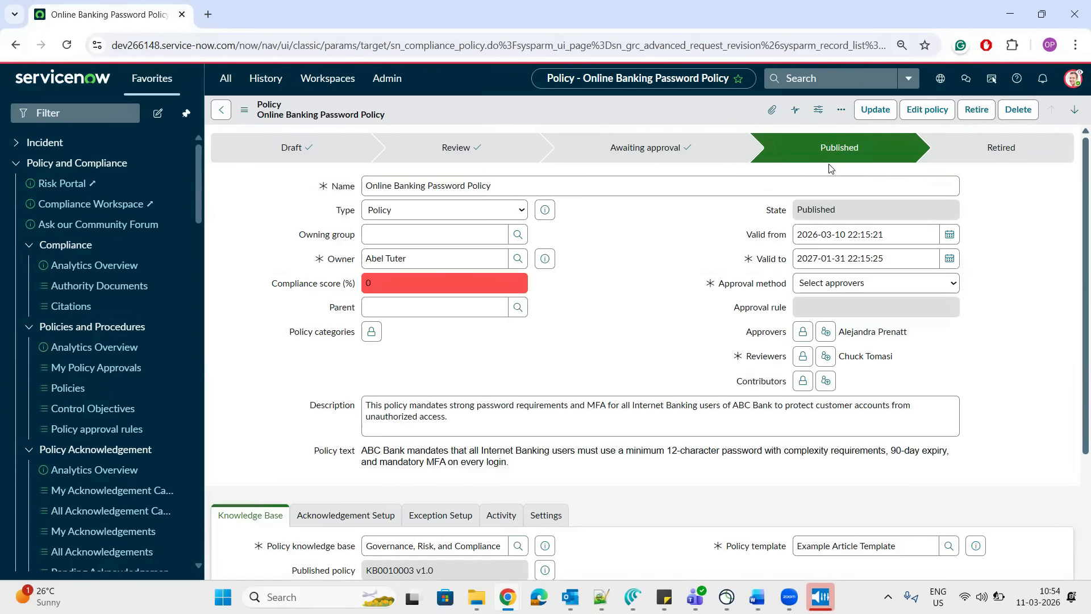
pyautogui.click(676, 249)
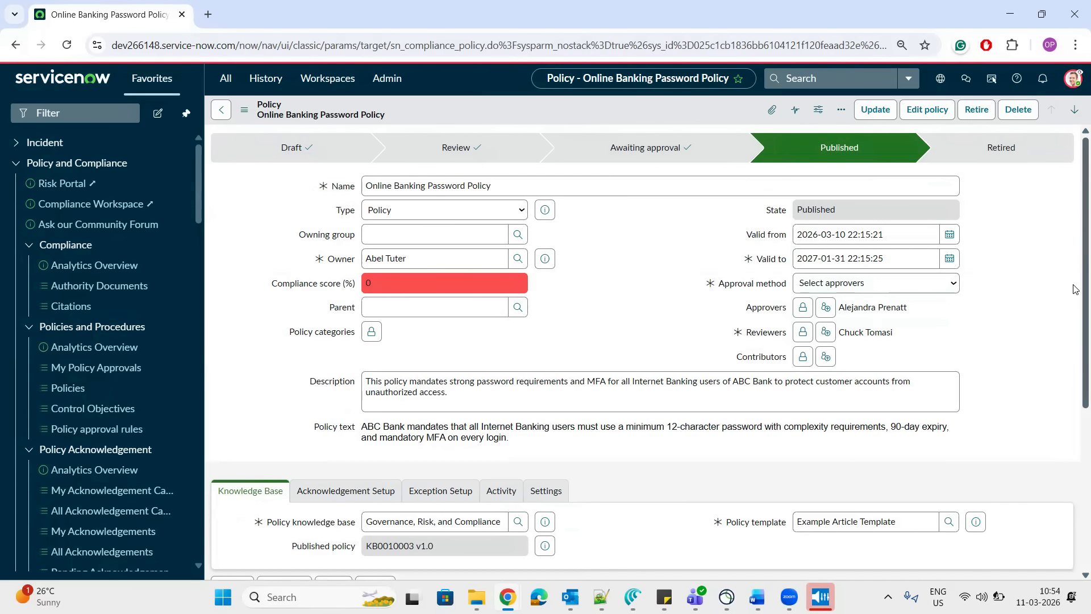
# Examine the policy's published knowledge article, settings, approvals and policy exceptions
pyautogui.scroll(-2, 1075, 289)
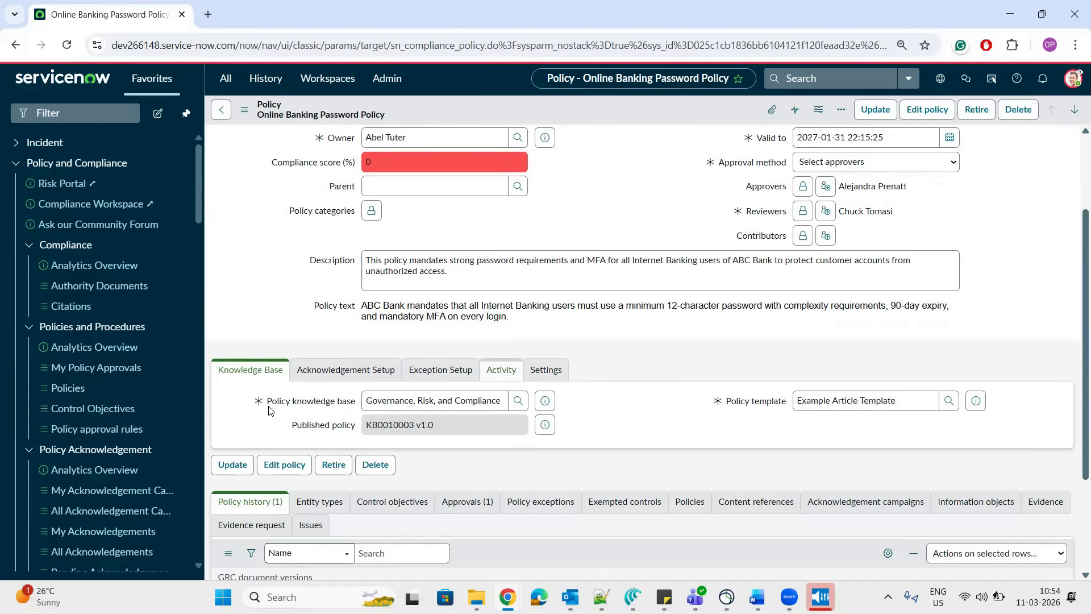
pyautogui.doubleClick(425, 430)
pyautogui.tripleClick(425, 430)
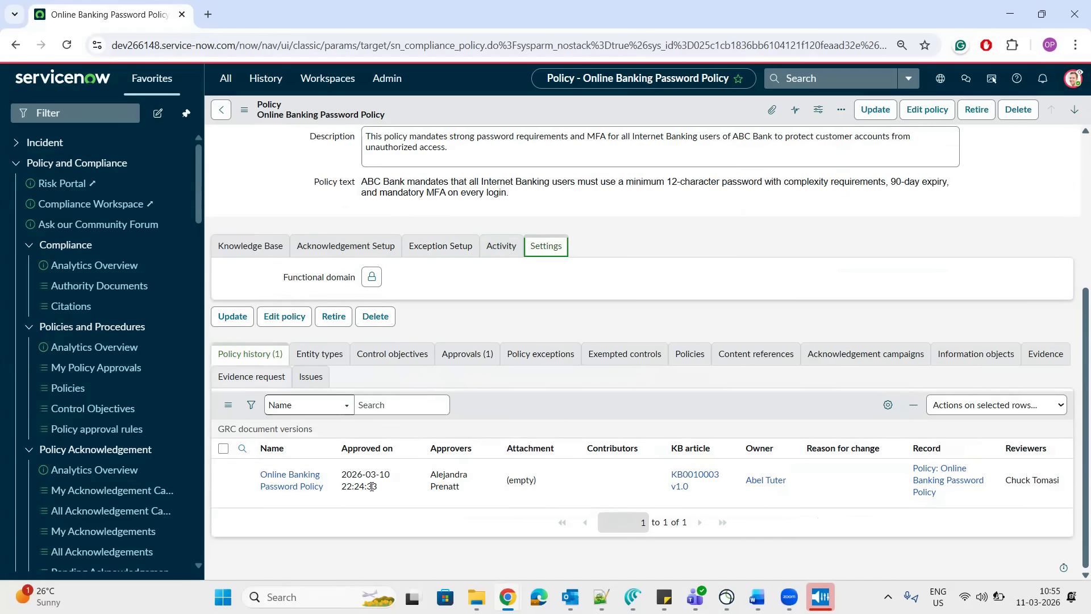
pyautogui.click(467, 353)
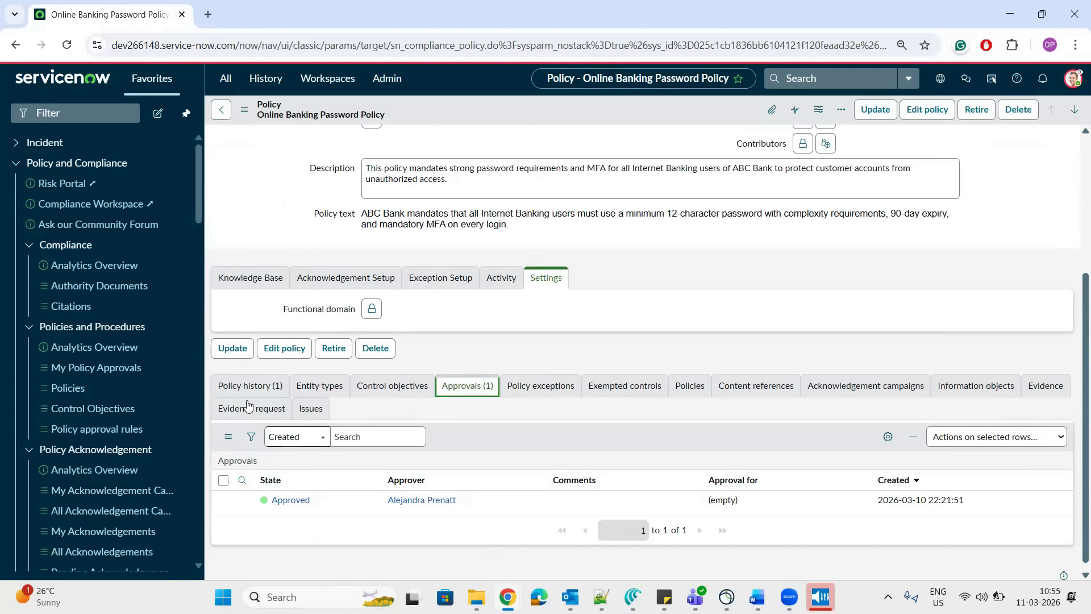
pyautogui.click(552, 384)
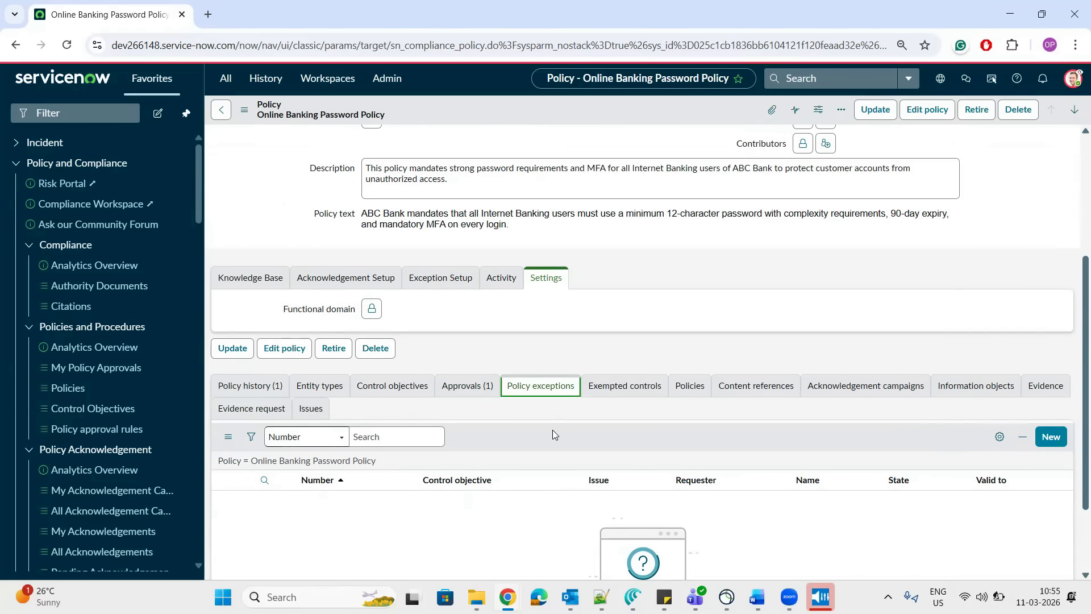
pyautogui.scroll(4, 552, 429)
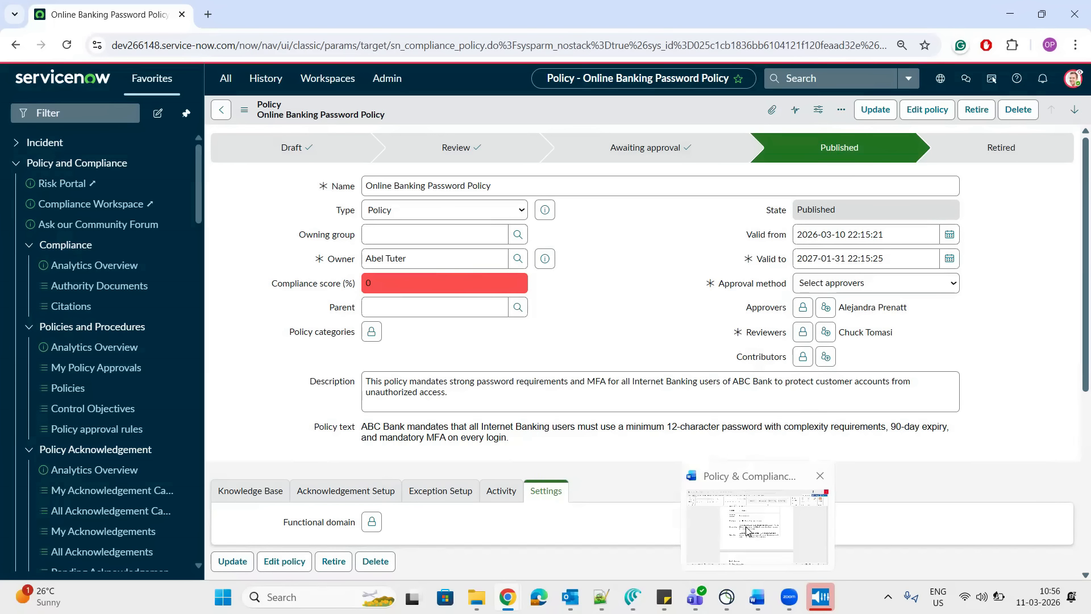
# Switch to the Policy & Compliance Flowchart document in Word and read the Step 5 – Controls section, including the ABC Bank example, lifecycle and control types
pyautogui.click(747, 529)
pyautogui.scroll(-3, 413, 317)
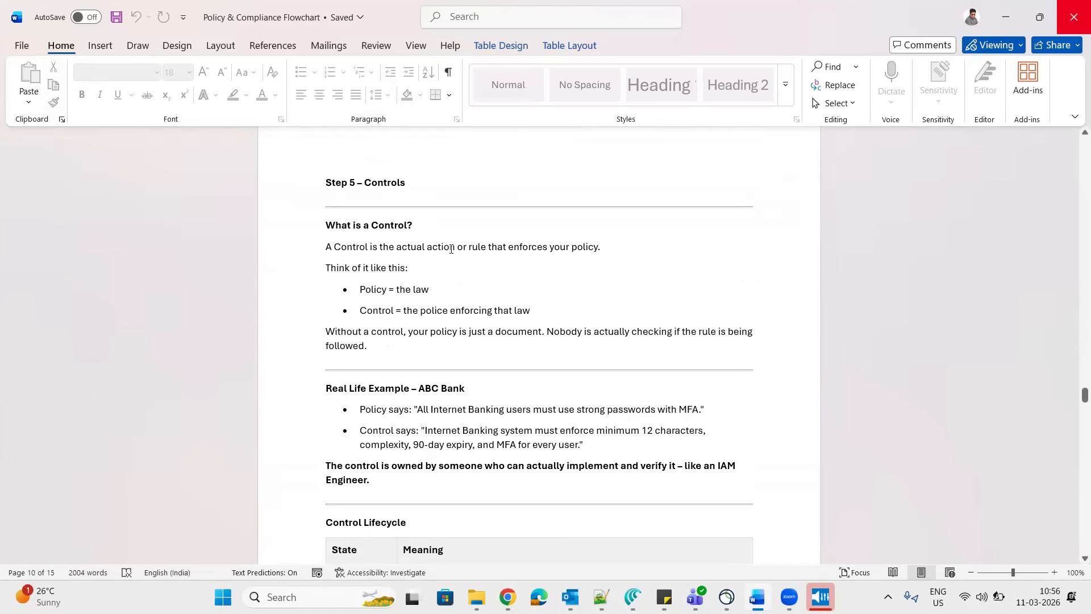
pyautogui.tripleClick(551, 246)
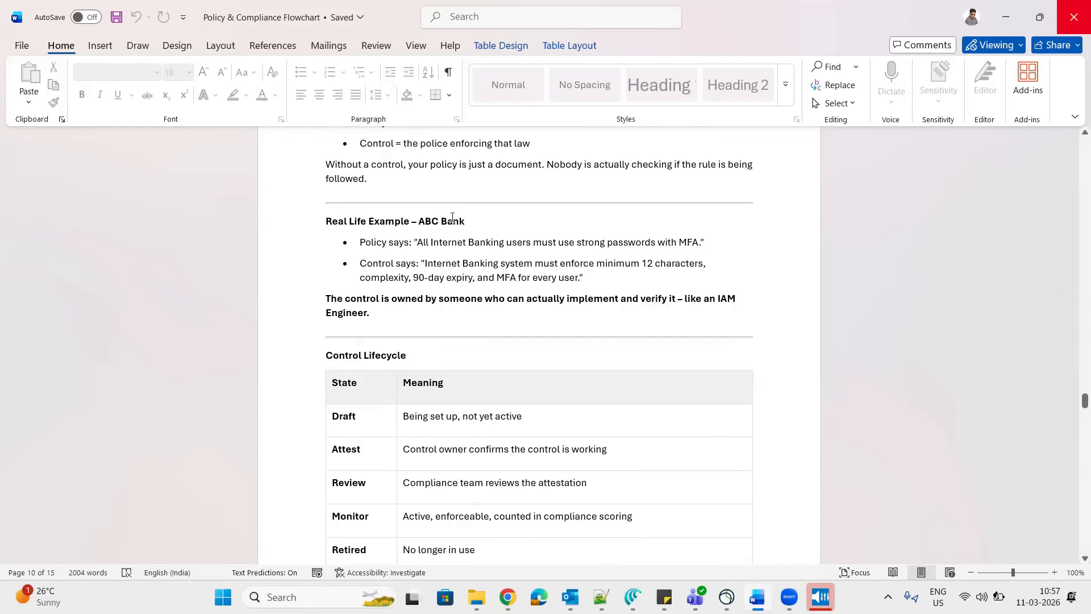
pyautogui.tripleClick(470, 222)
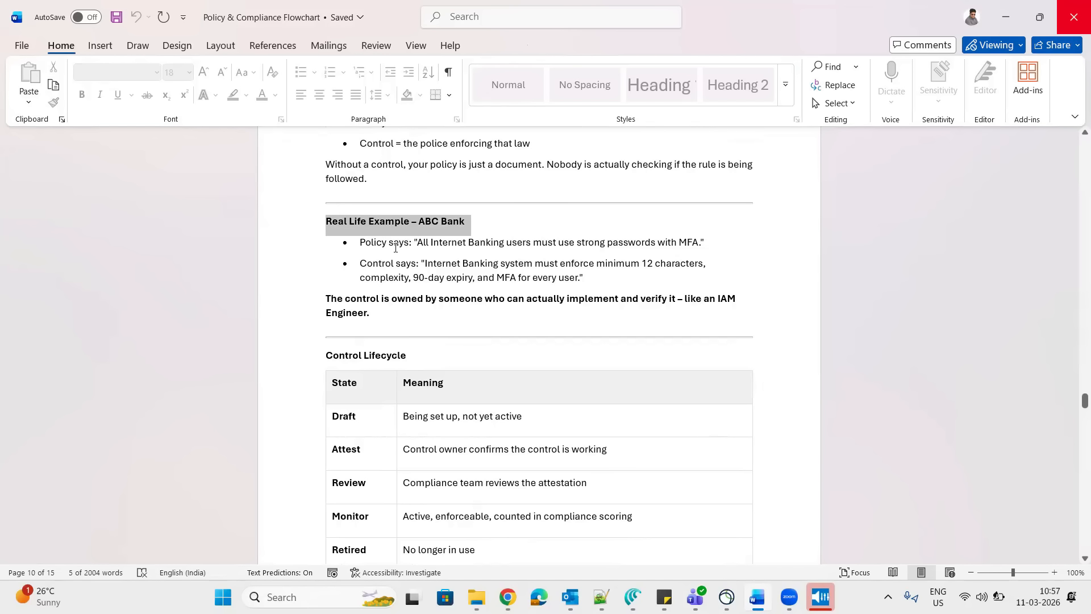
pyautogui.moveTo(361, 244); pyautogui.dragTo(409, 244)
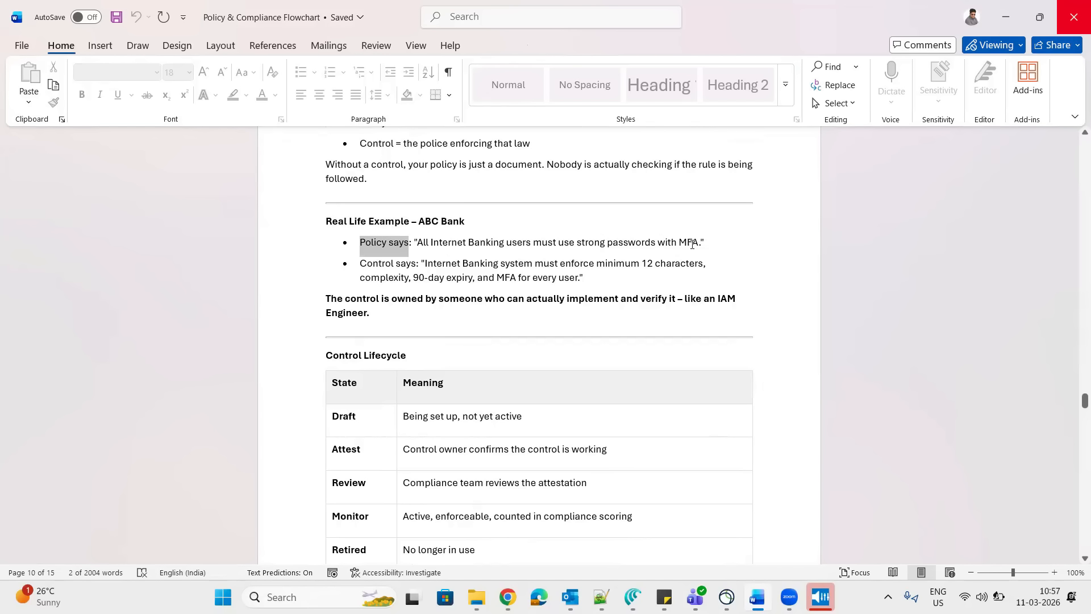
pyautogui.moveTo(698, 247); pyautogui.dragTo(420, 249)
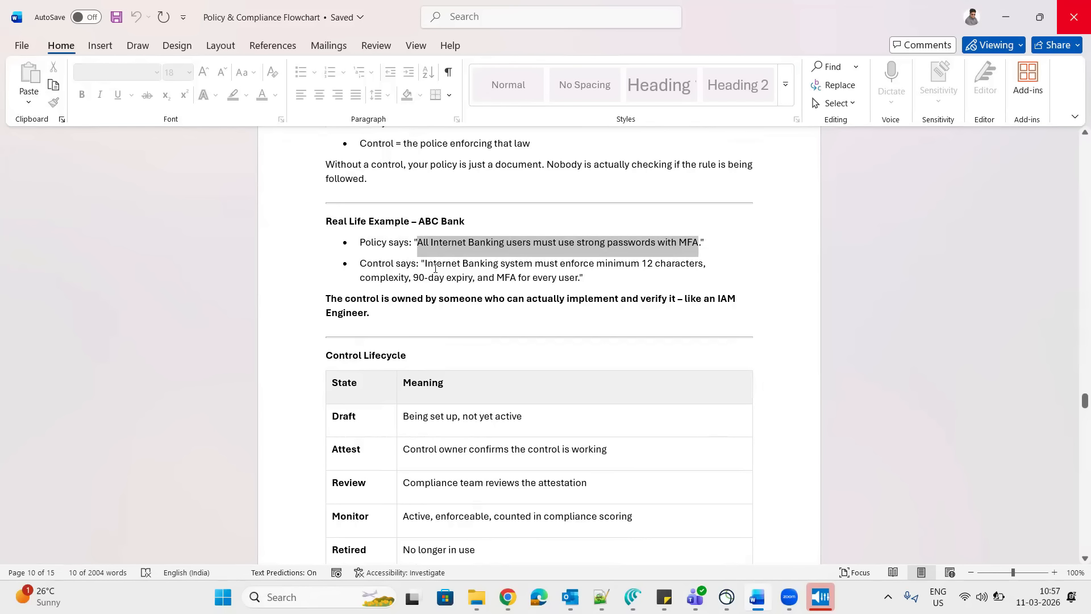
pyautogui.scroll(-7, 261, 375)
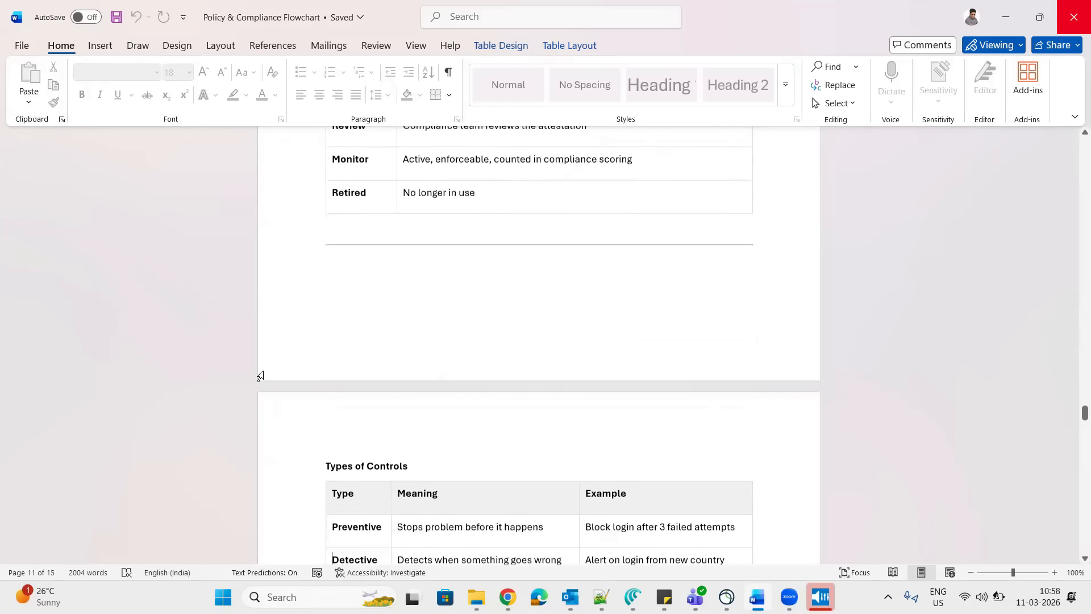
pyautogui.click(260, 376)
pyautogui.scroll(-2, 260, 376)
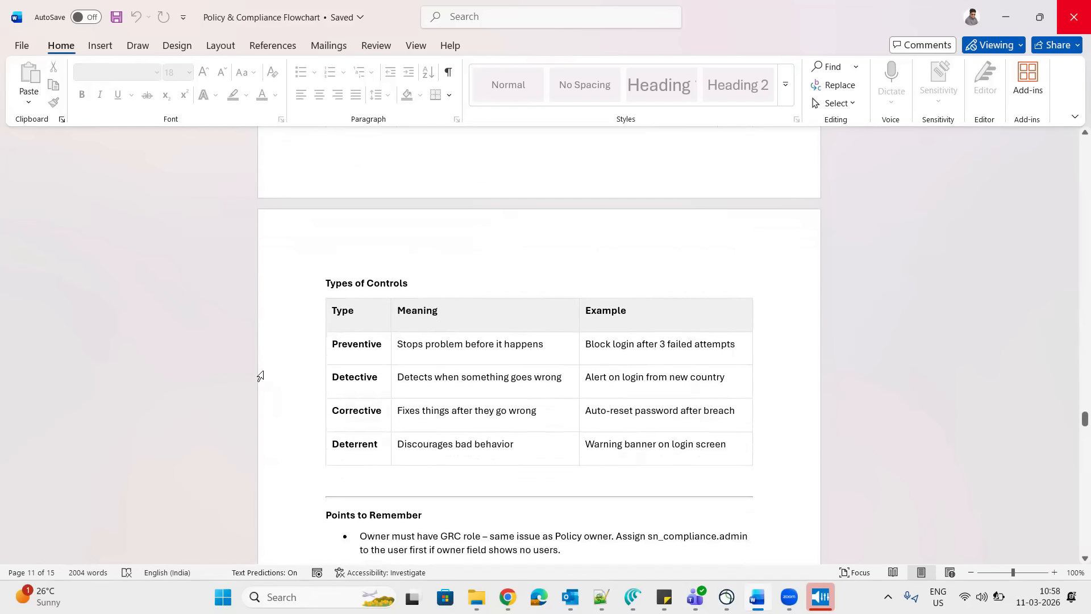
pyautogui.tripleClick(354, 378)
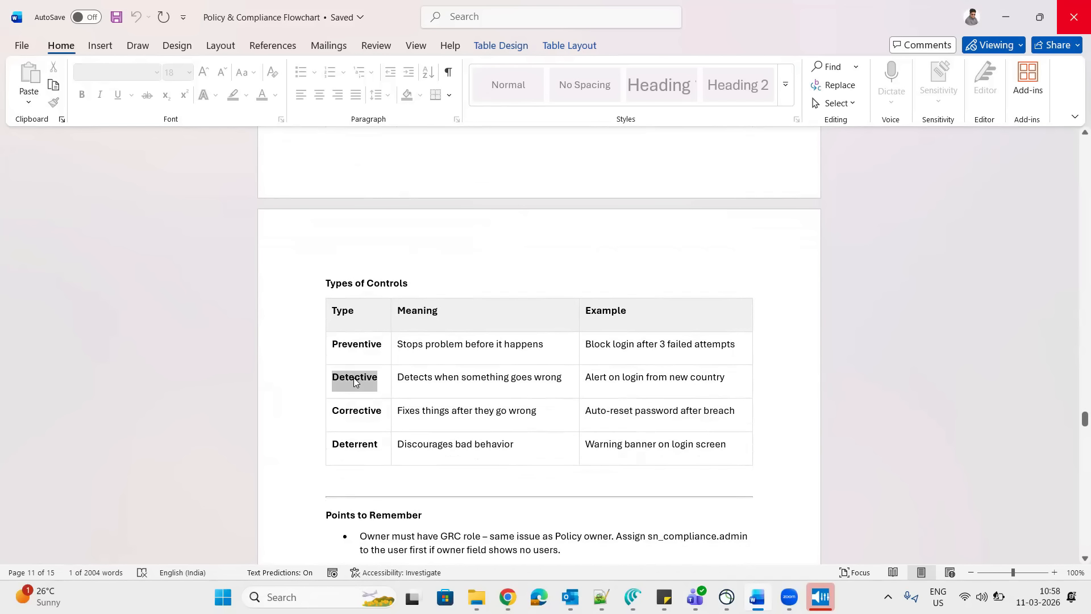
pyautogui.tripleClick(353, 446)
# Start a ServiceNow control record named "Enforce strong passwords for Internet Banking" for the entity ABC Bank – Internet Banking Application
pyautogui.hotkey('alt', 'Tab')
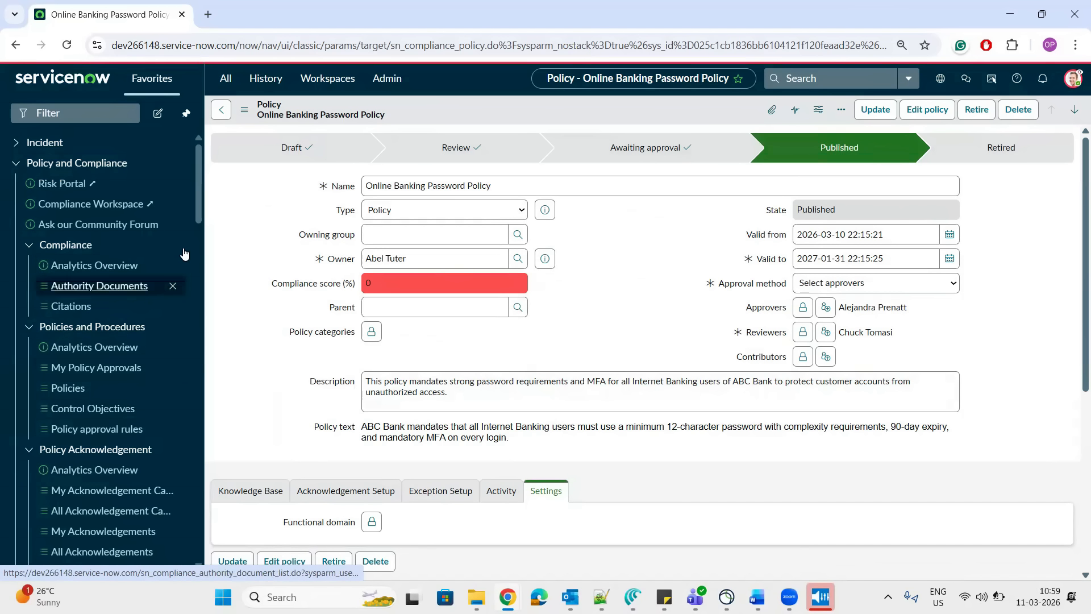
pyautogui.moveTo(199, 209); pyautogui.dragTo(243, 385)
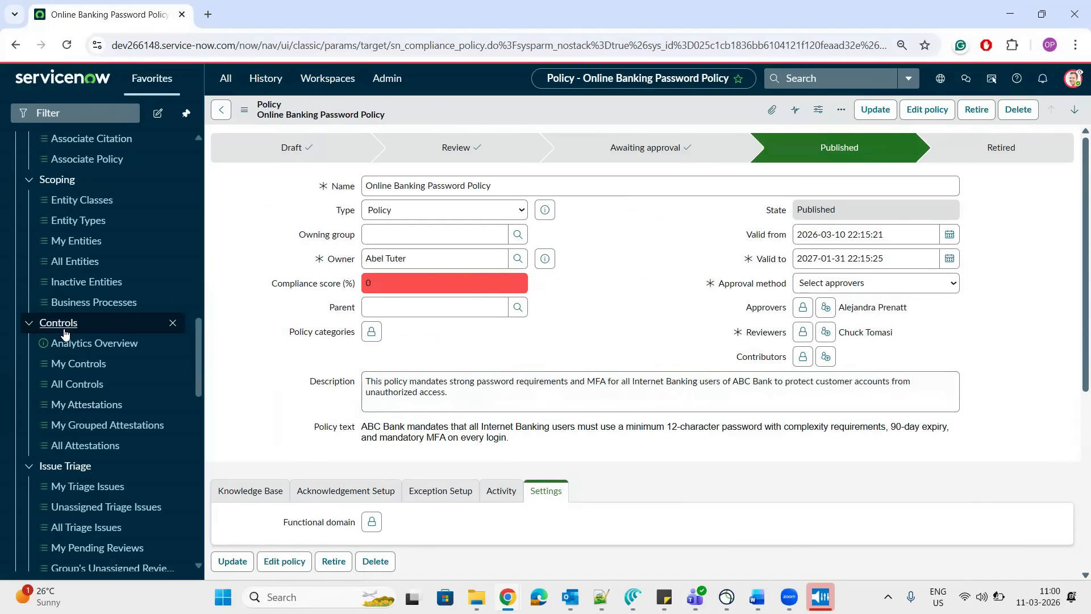
pyautogui.click(81, 386)
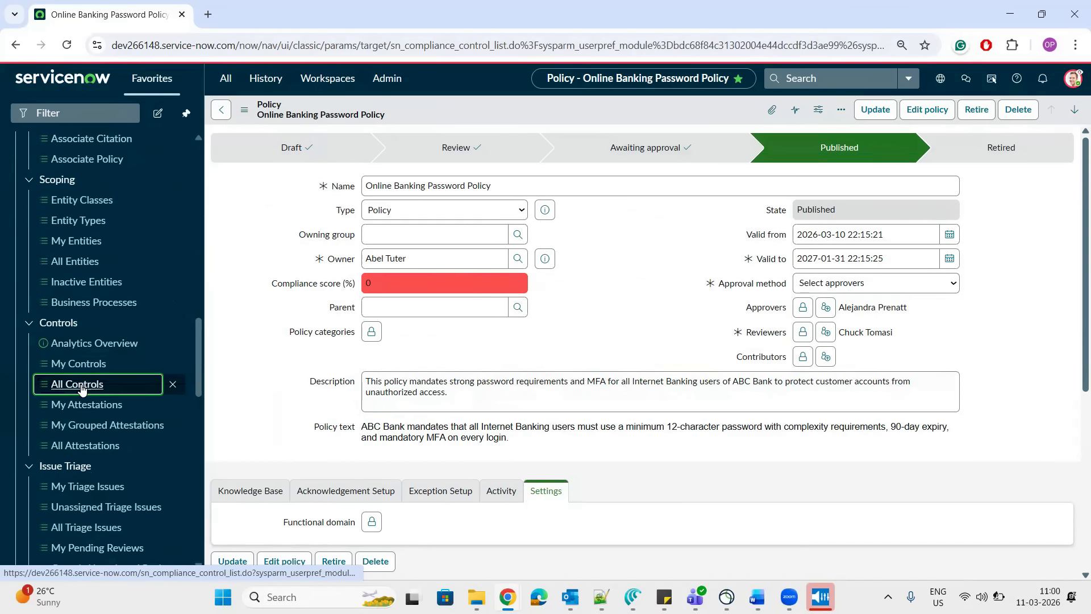
pyautogui.click(418, 250)
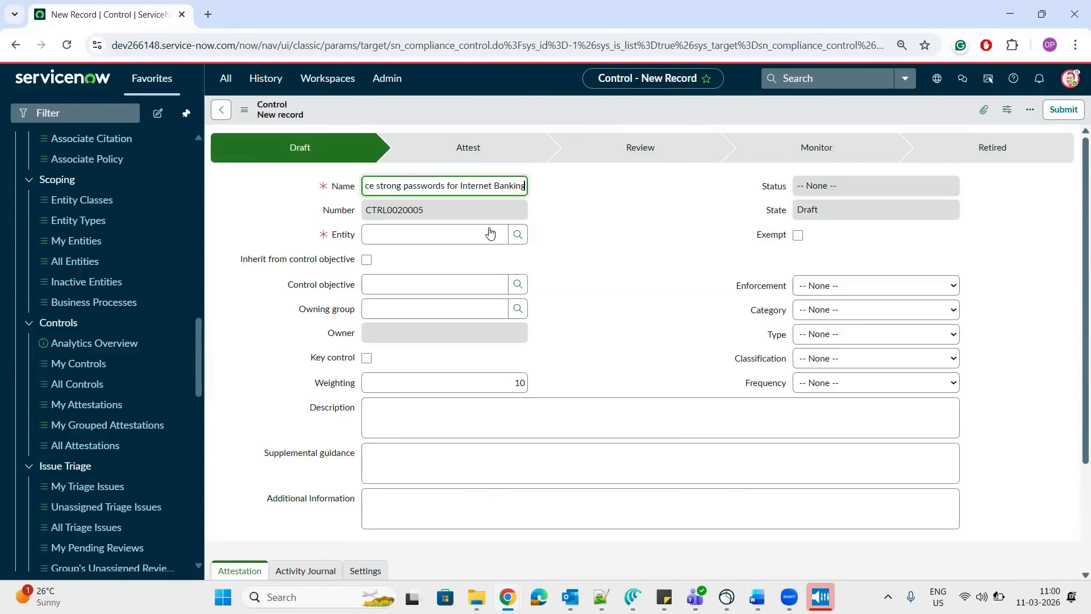
pyautogui.click(491, 230)
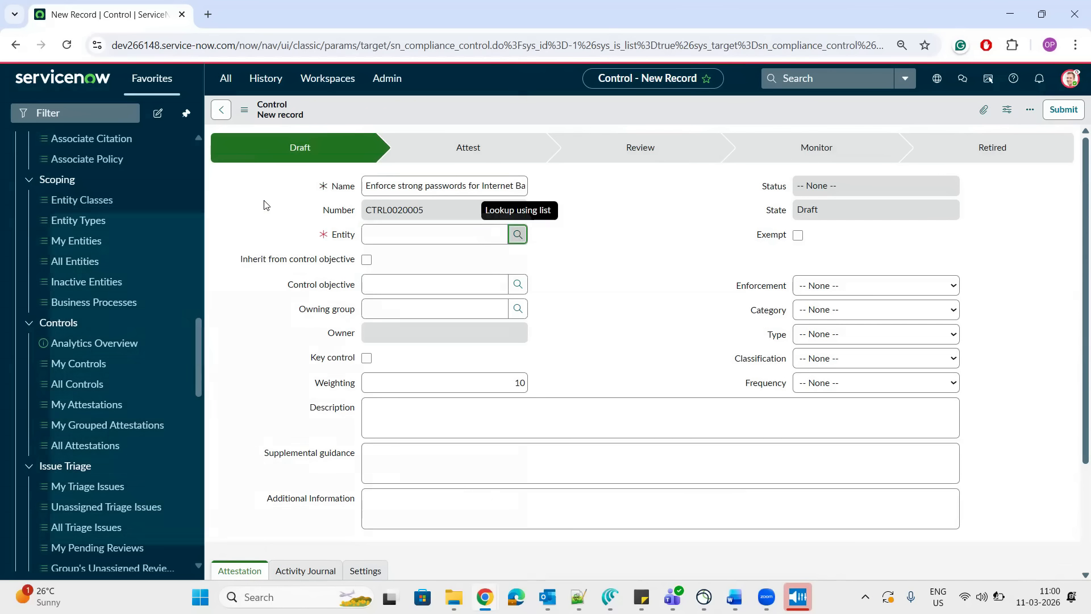
pyautogui.click(517, 234)
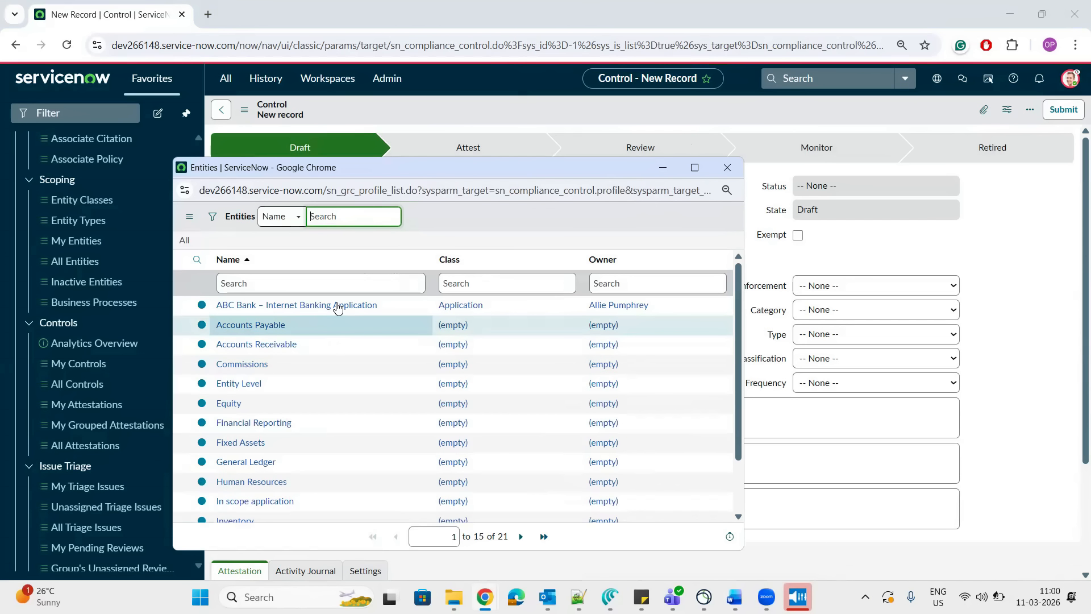
pyautogui.click(337, 305)
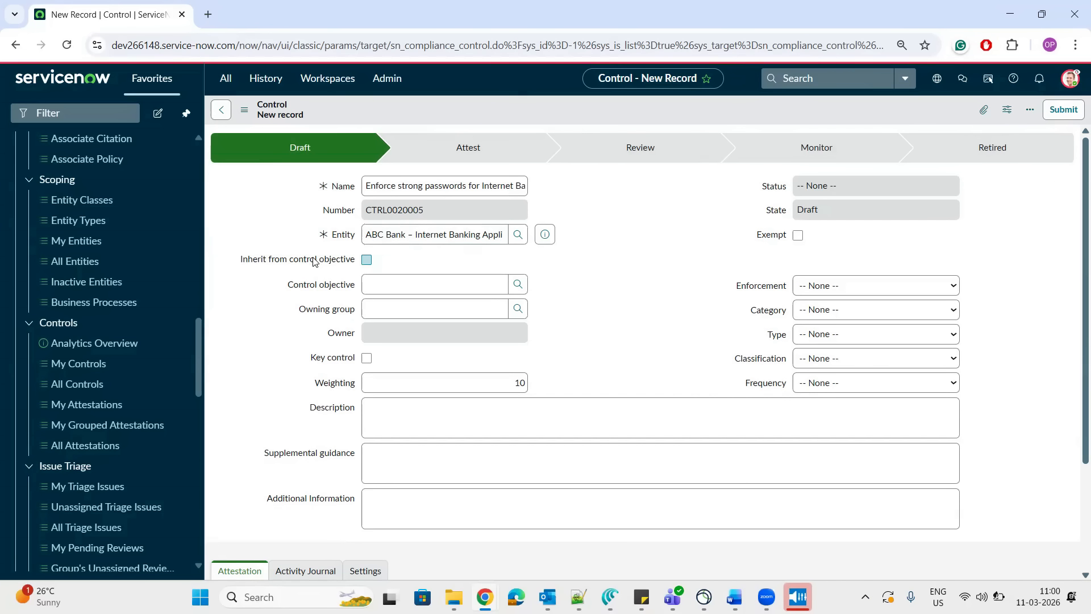
# Search control objectives for "*banking" and link SOX-TRE-17 Banking access and permissions to the control
pyautogui.click(518, 285)
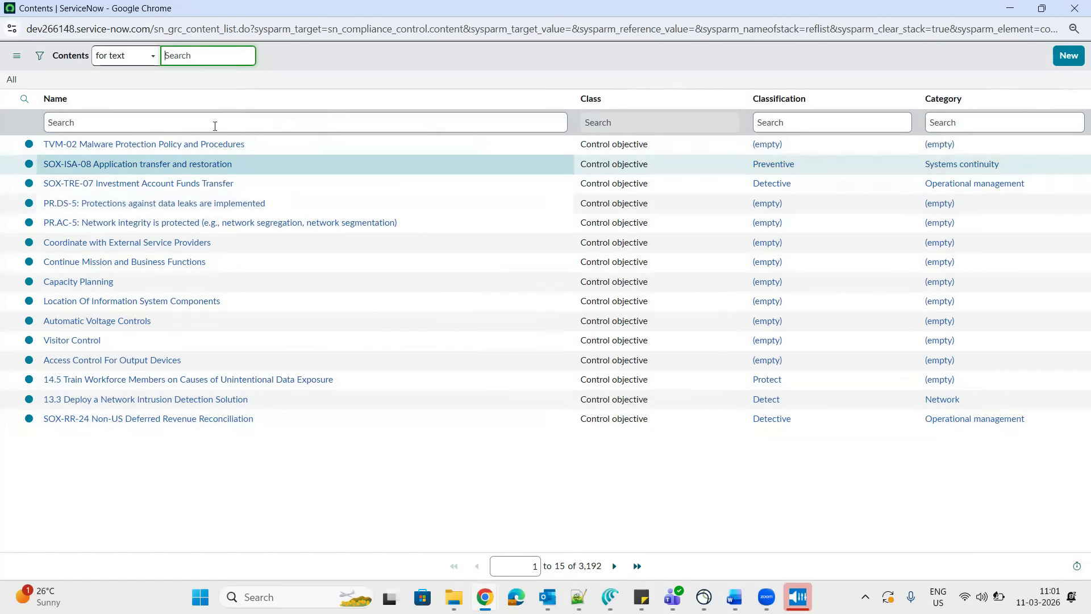
pyautogui.click(216, 123)
pyautogui.write('*banking')
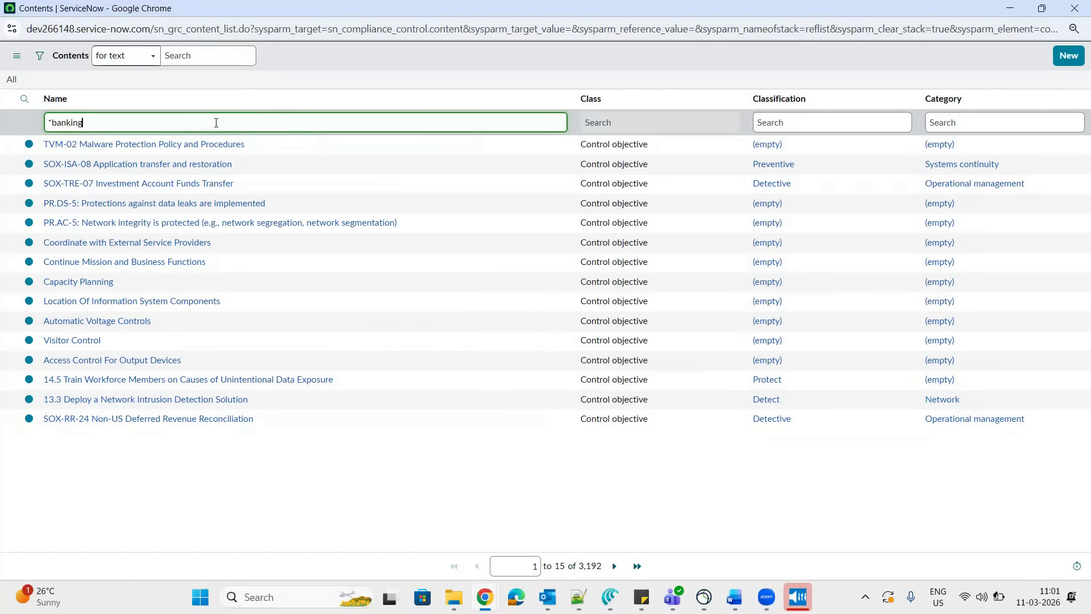
pyautogui.press('Return')
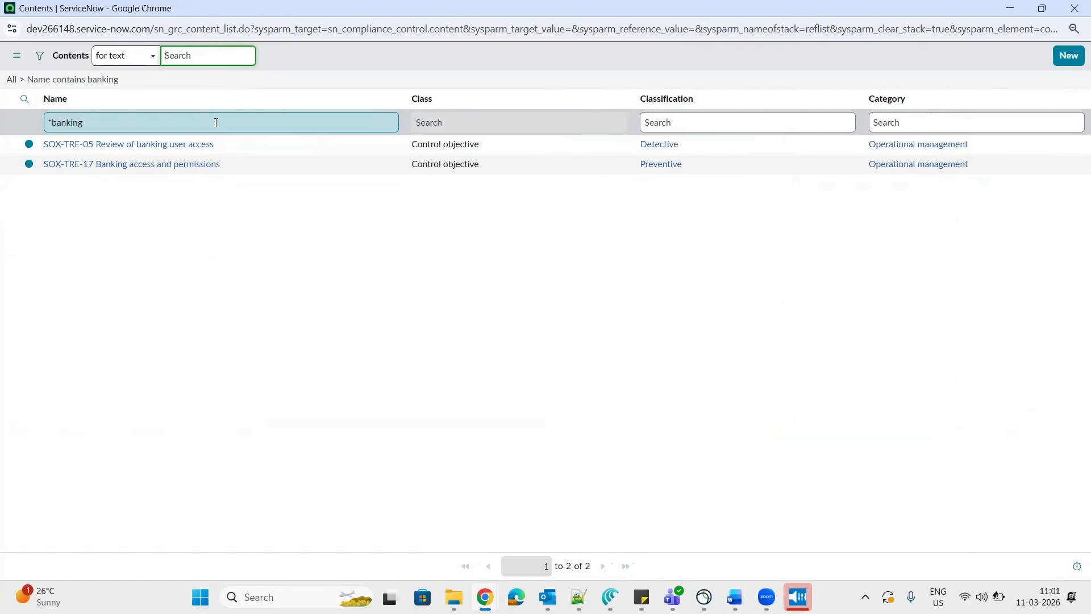
pyautogui.click(149, 165)
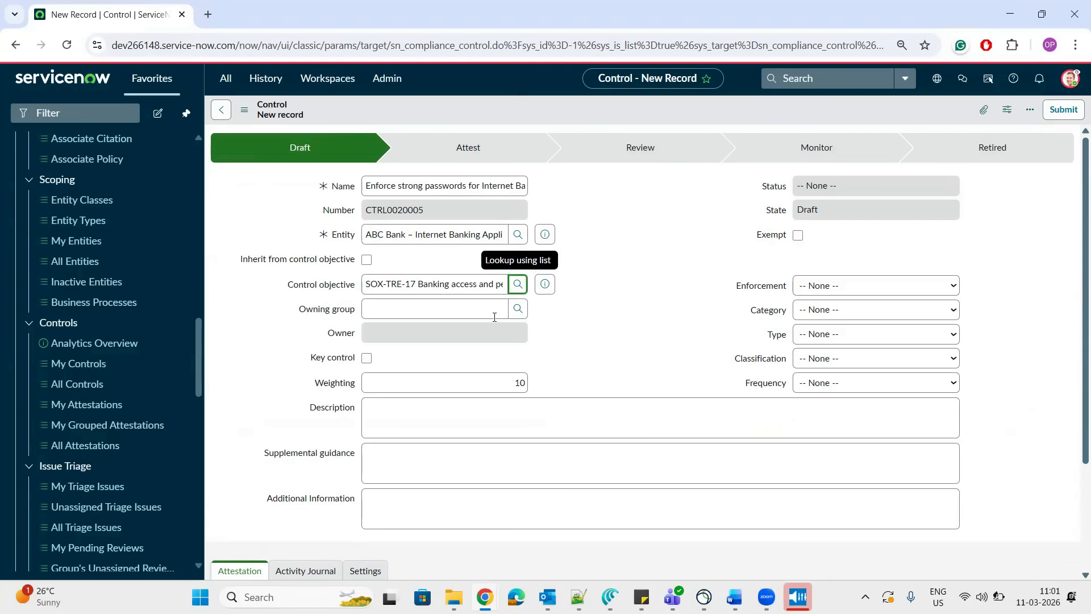
# Set the control's owning group to IT Securities, enforcement to Mandated and frequency to Monthly
pyautogui.click(518, 308)
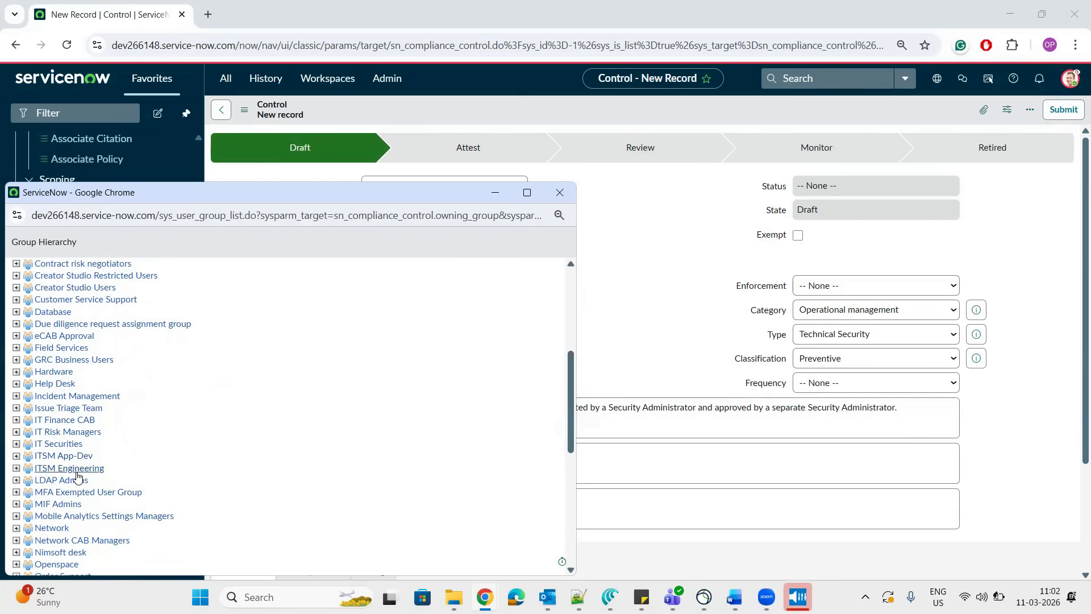
pyautogui.click(59, 444)
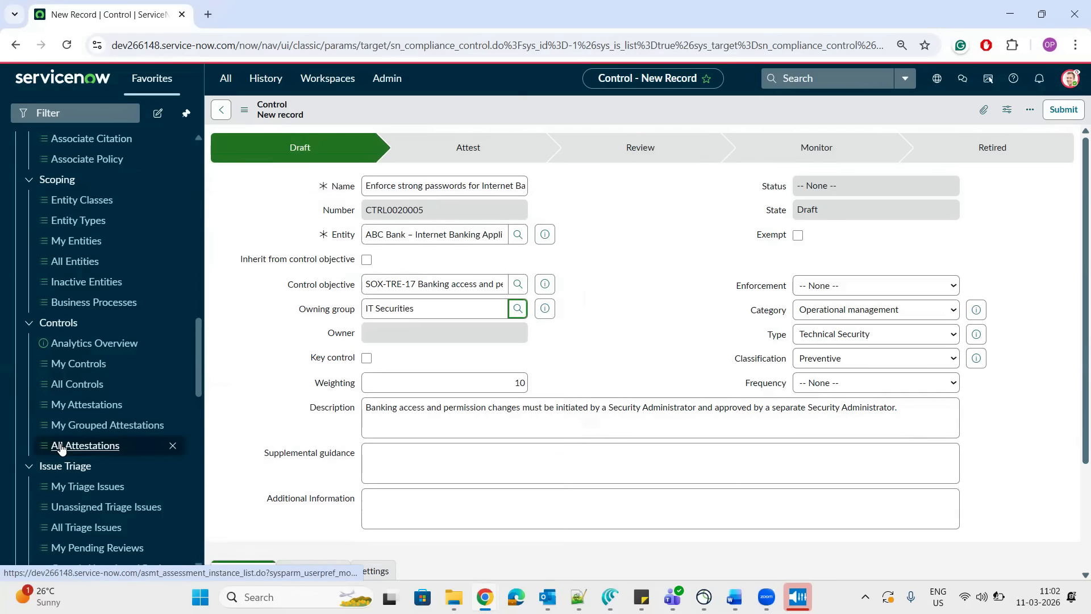
pyautogui.click(835, 292)
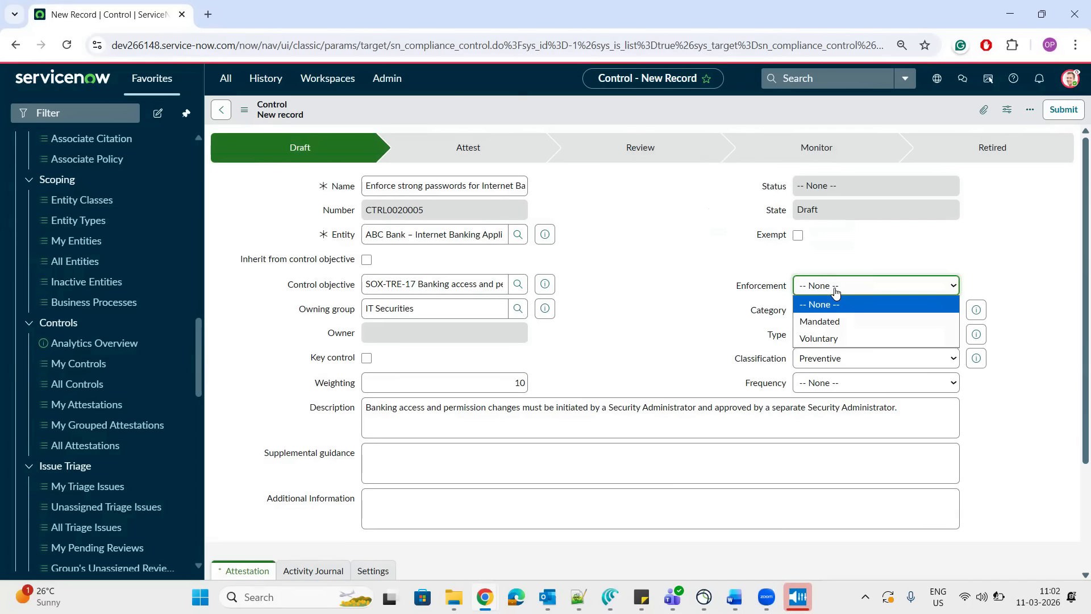
pyautogui.click(833, 322)
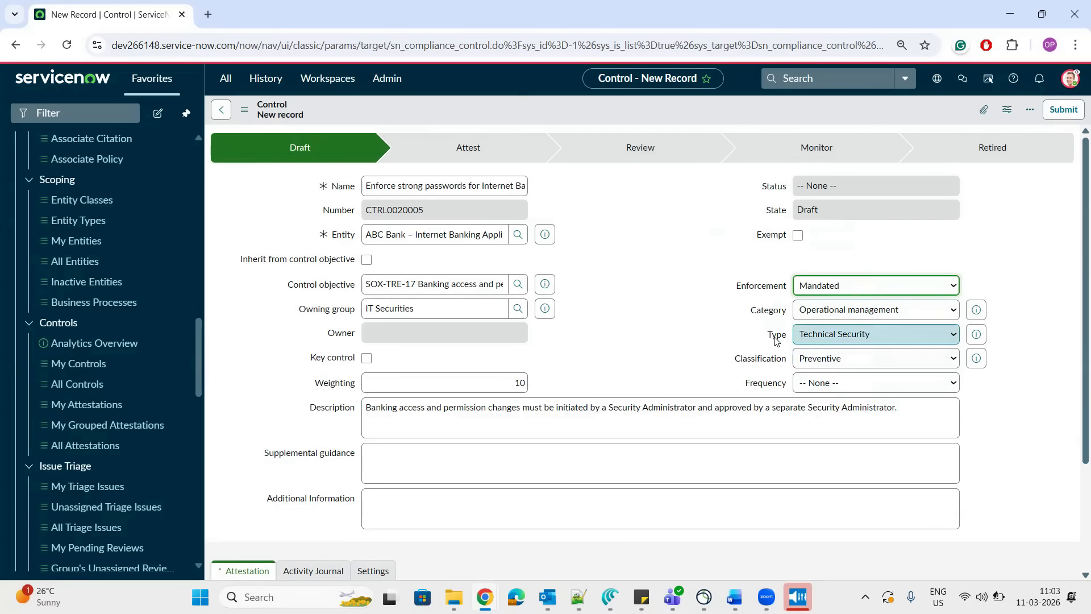
pyautogui.click(852, 384)
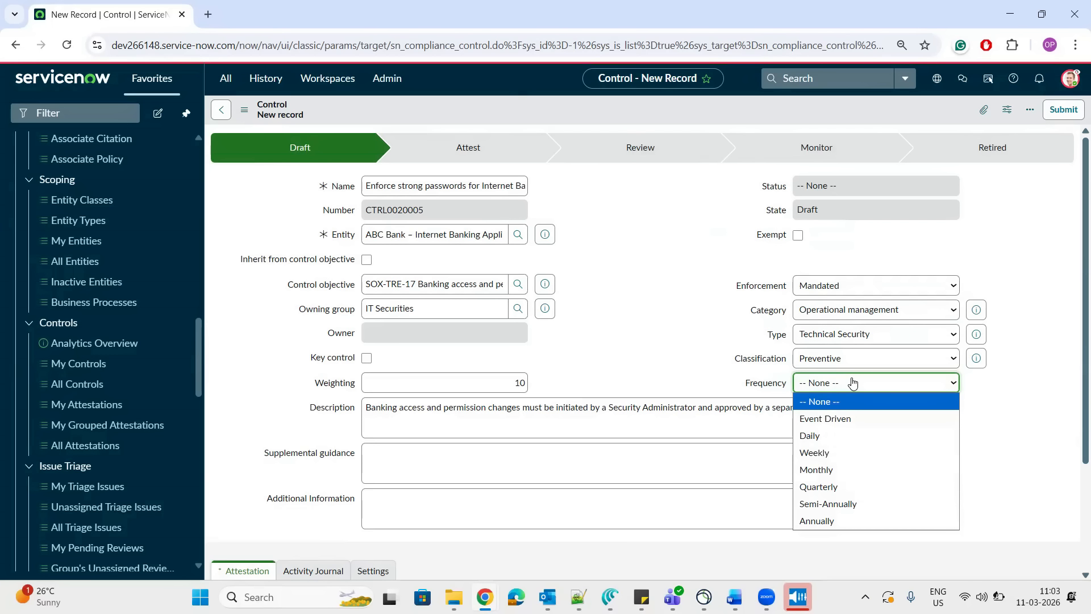
pyautogui.click(829, 472)
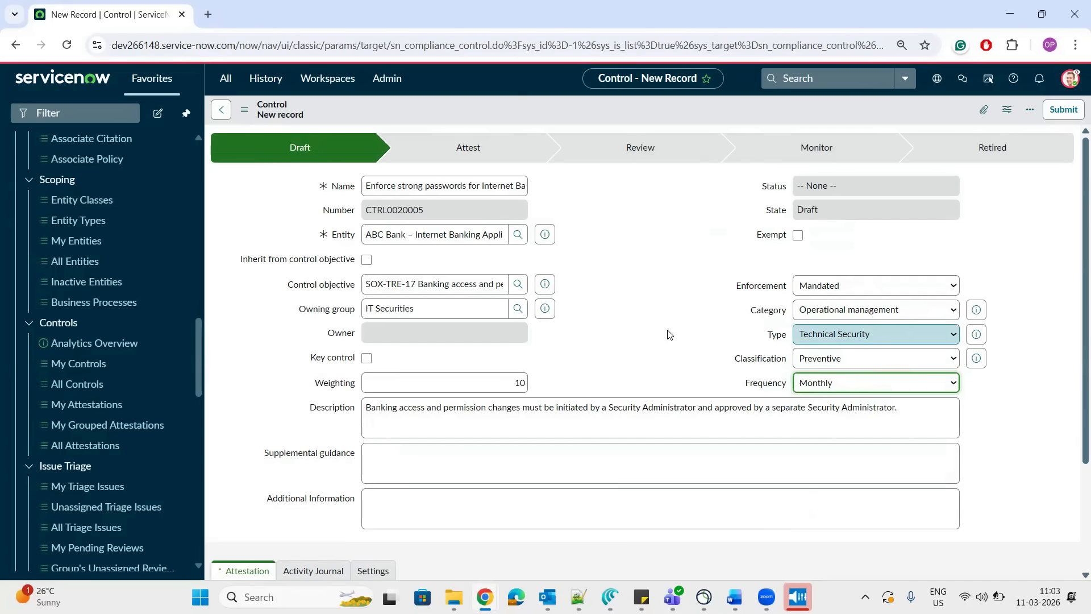
pyautogui.scroll(-3, 634, 379)
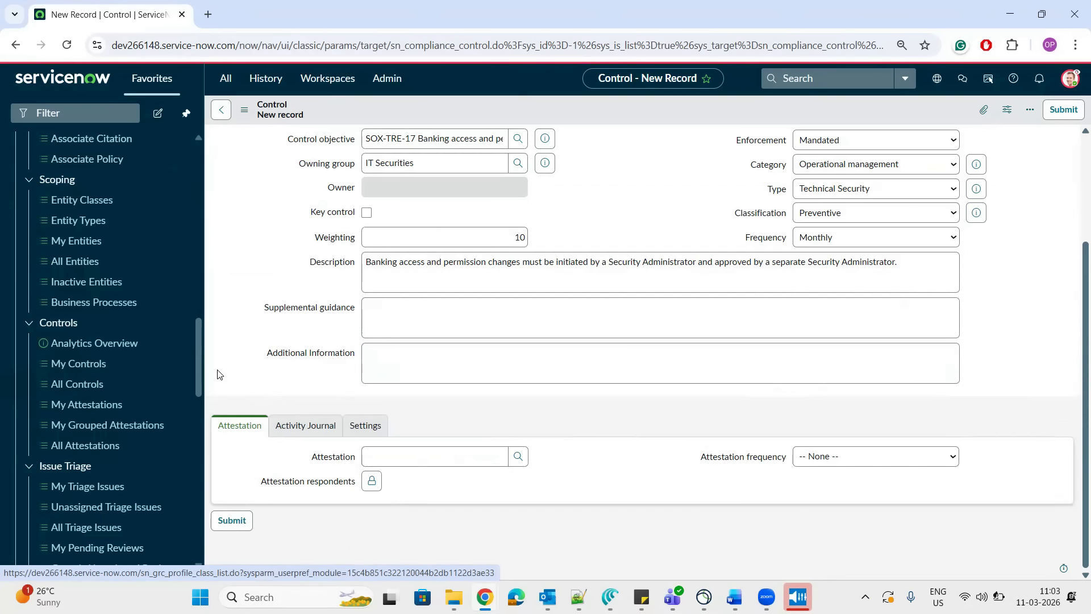
# Set the control's attestation to GRC Classic Attestation and add the first listed user as its attestation respondent
pyautogui.click(244, 437)
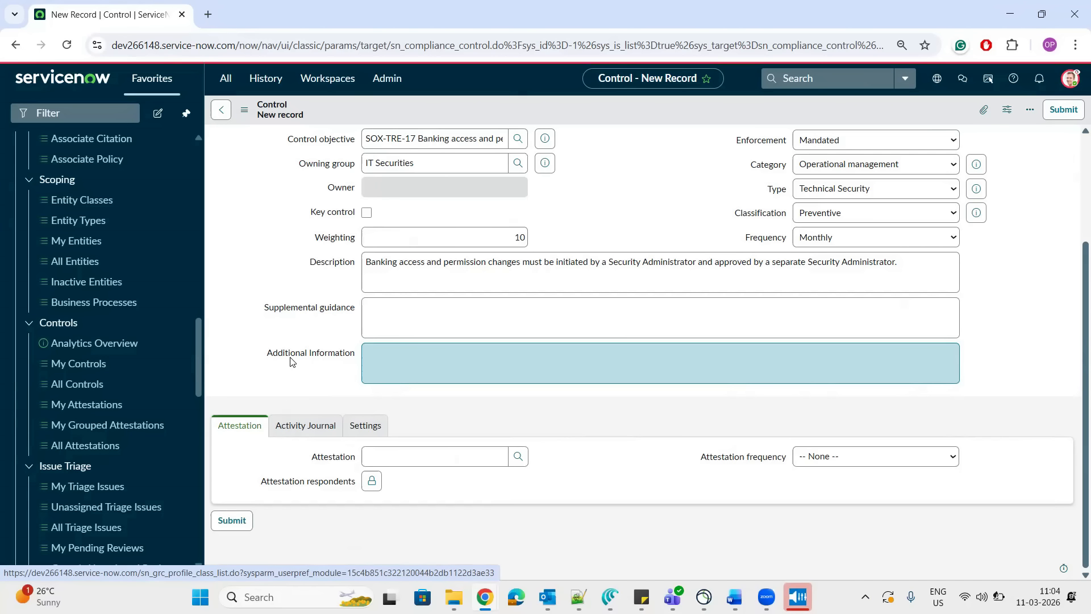
pyautogui.click(518, 458)
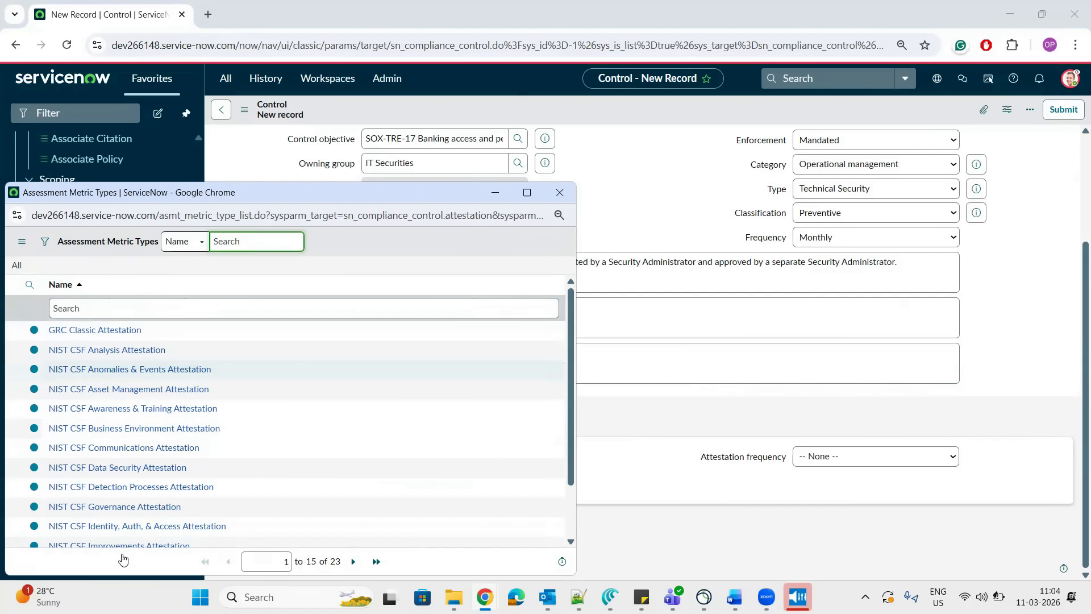
pyautogui.click(108, 332)
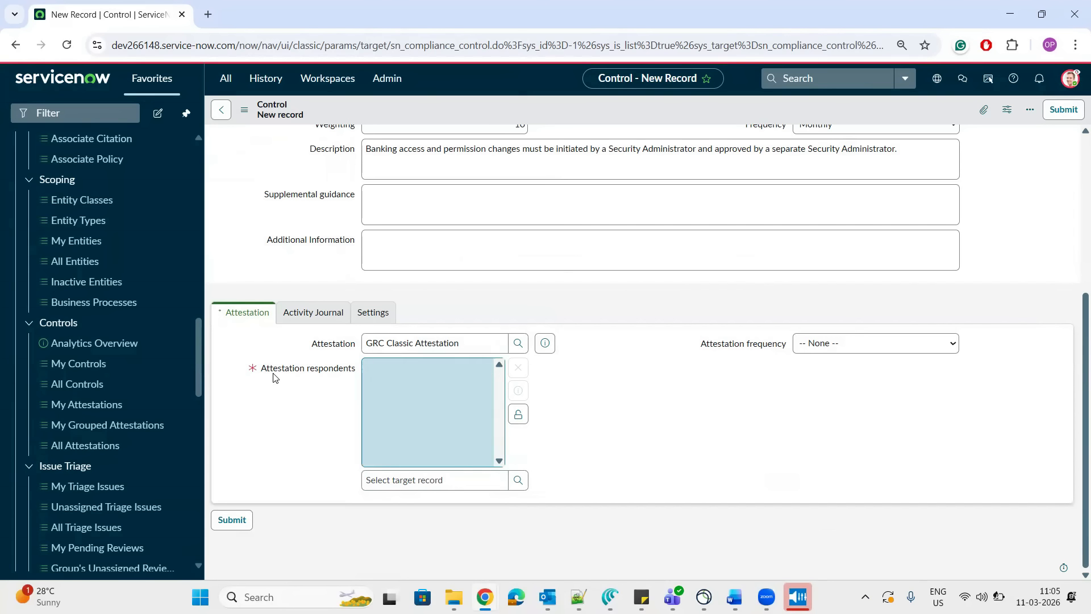
pyautogui.click(519, 481)
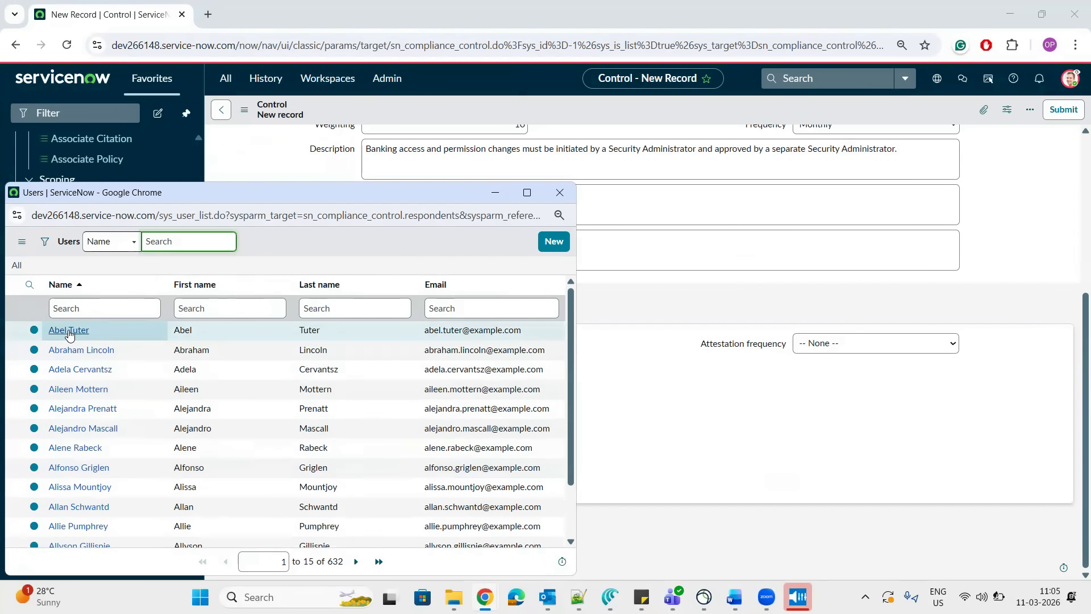
pyautogui.click(69, 330)
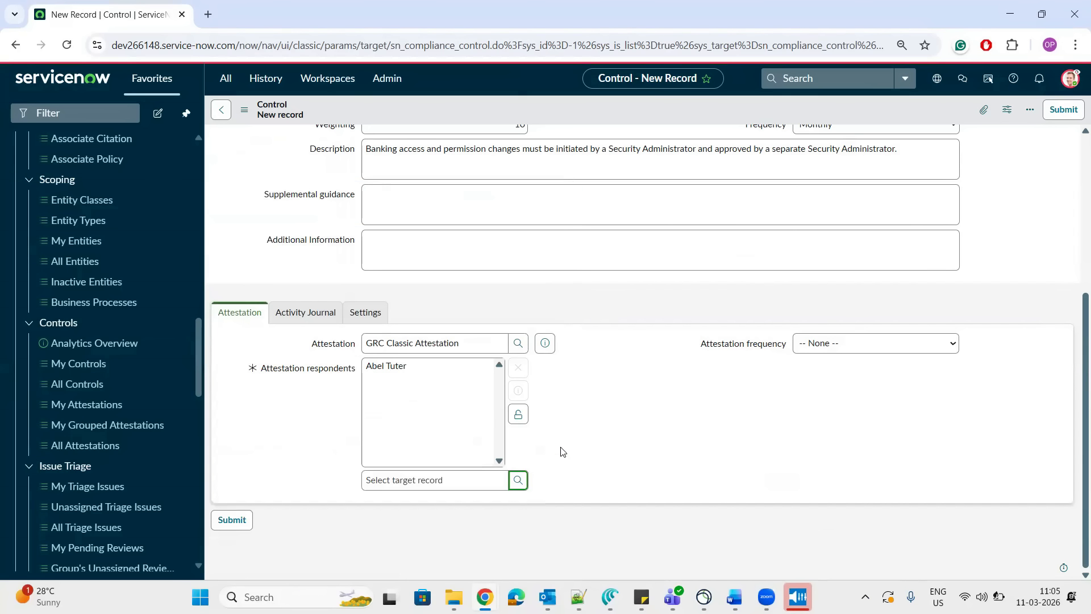
pyautogui.click(518, 414)
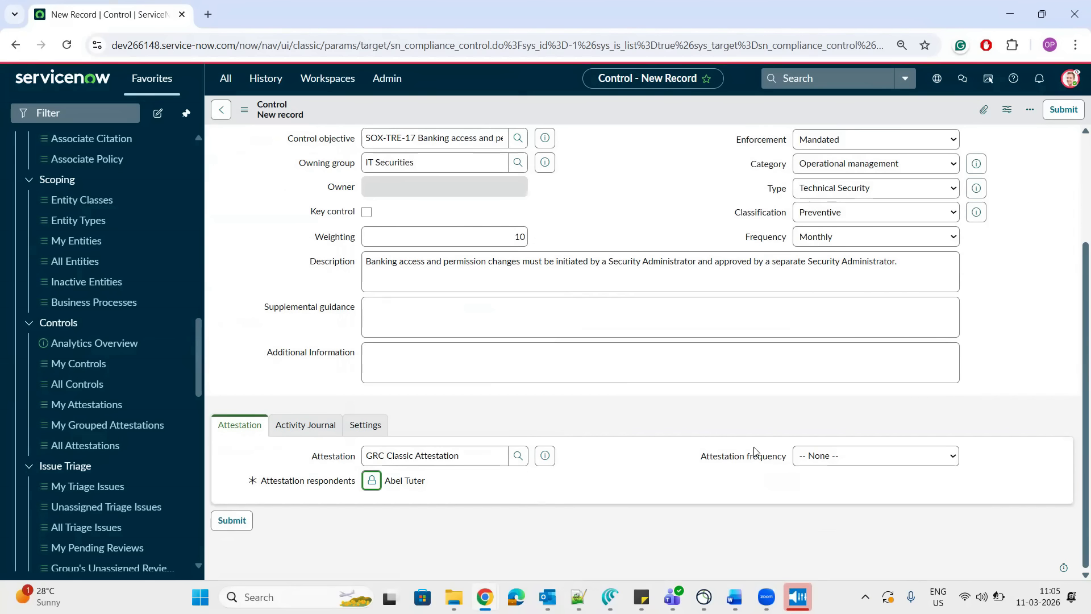
# Set the attestation frequency to Annually and submit the new control record
pyautogui.click(817, 465)
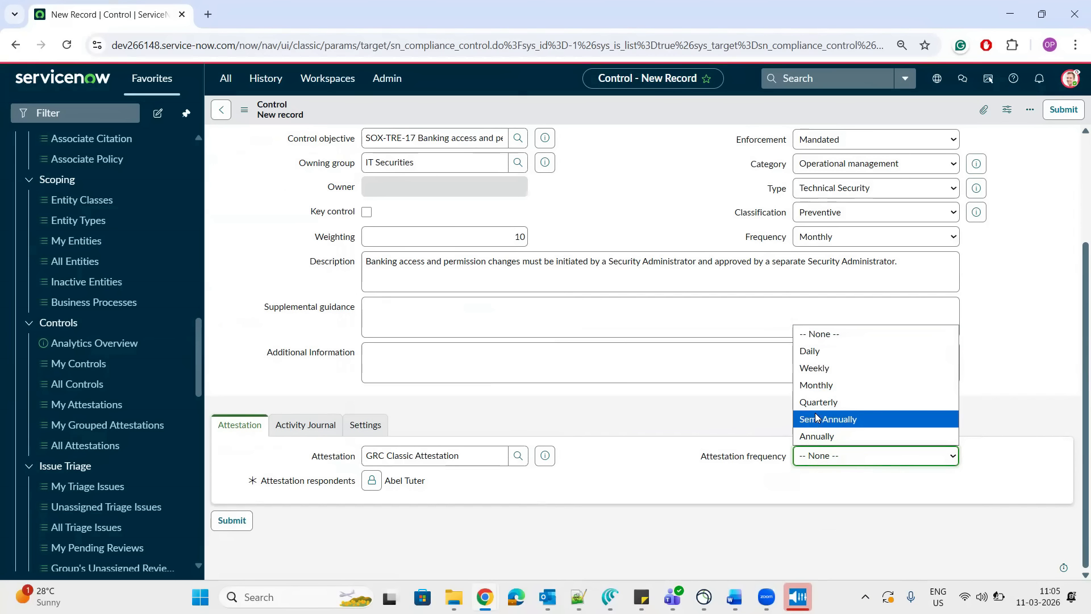
pyautogui.click(821, 436)
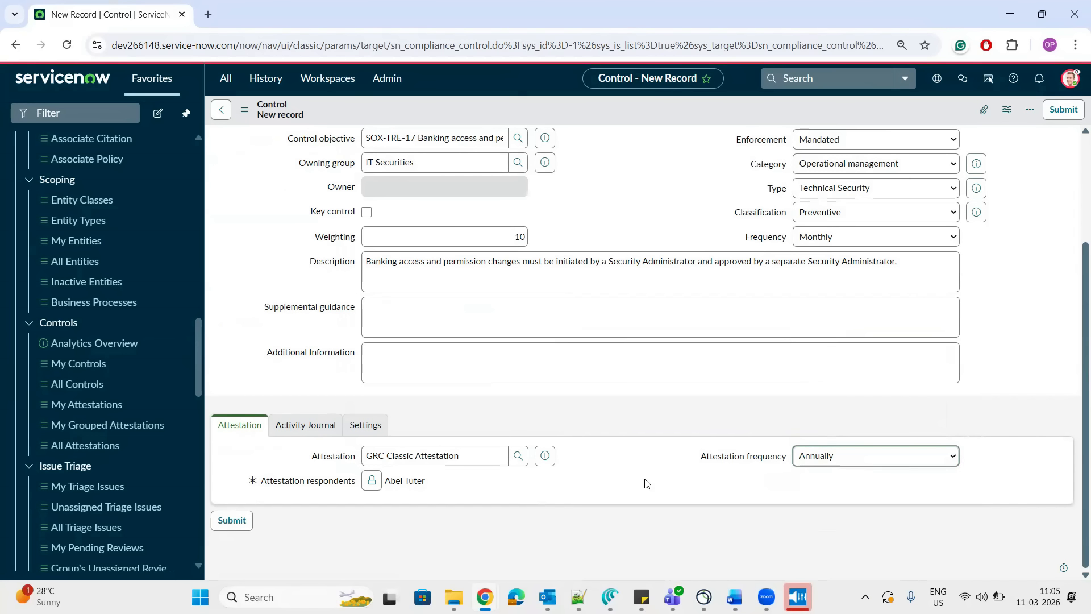
pyautogui.scroll(3, 1075, 300)
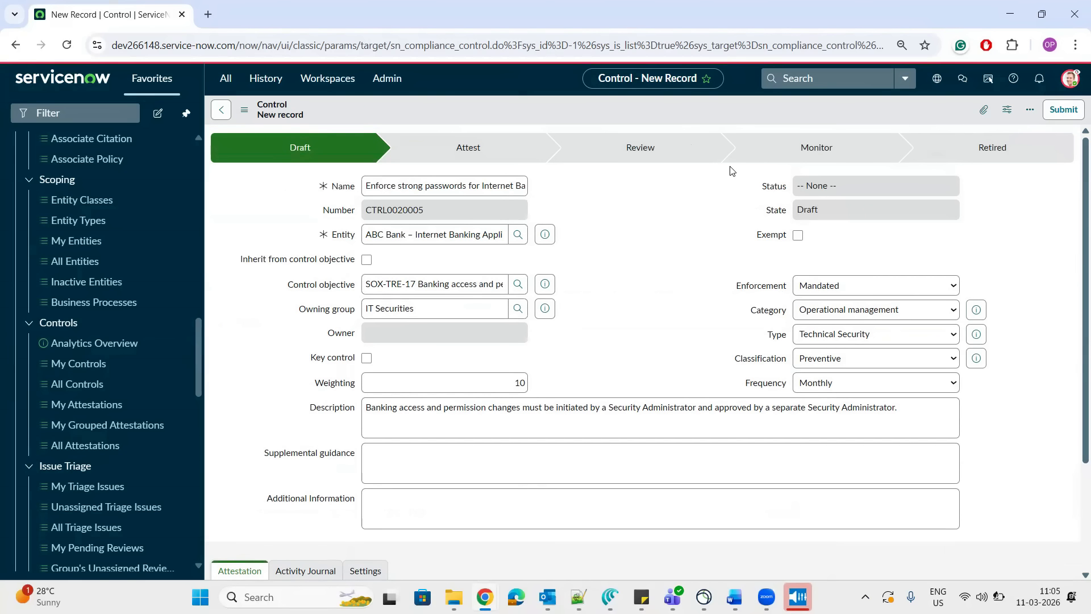
pyautogui.click(1065, 109)
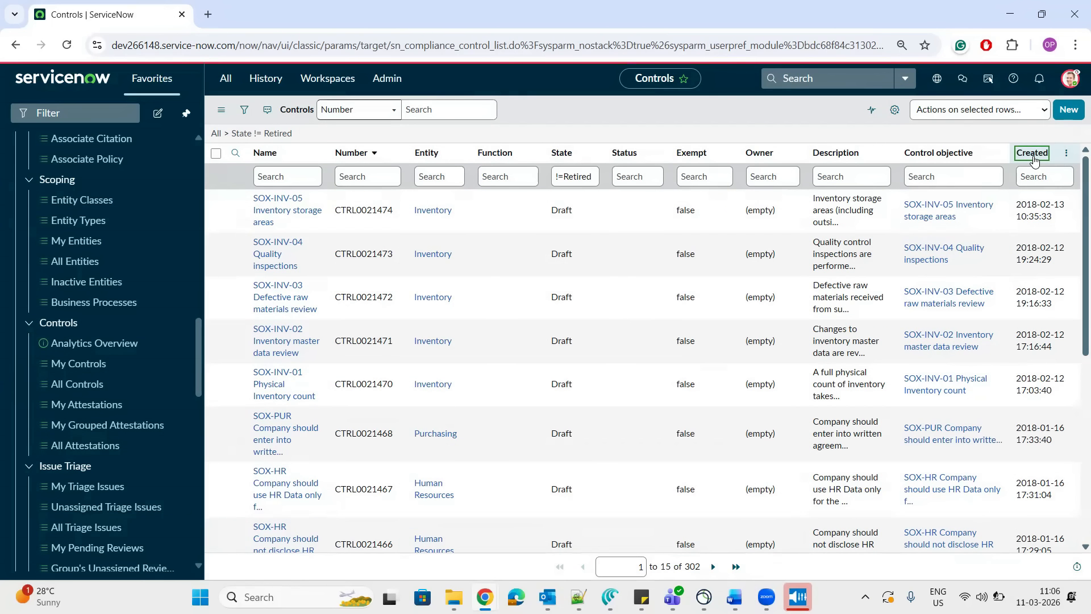
# Sort the controls by creation date, newest first, and move the "Enforce strong passwords for Internet Banking" control to the Attest state
pyautogui.click(1032, 153)
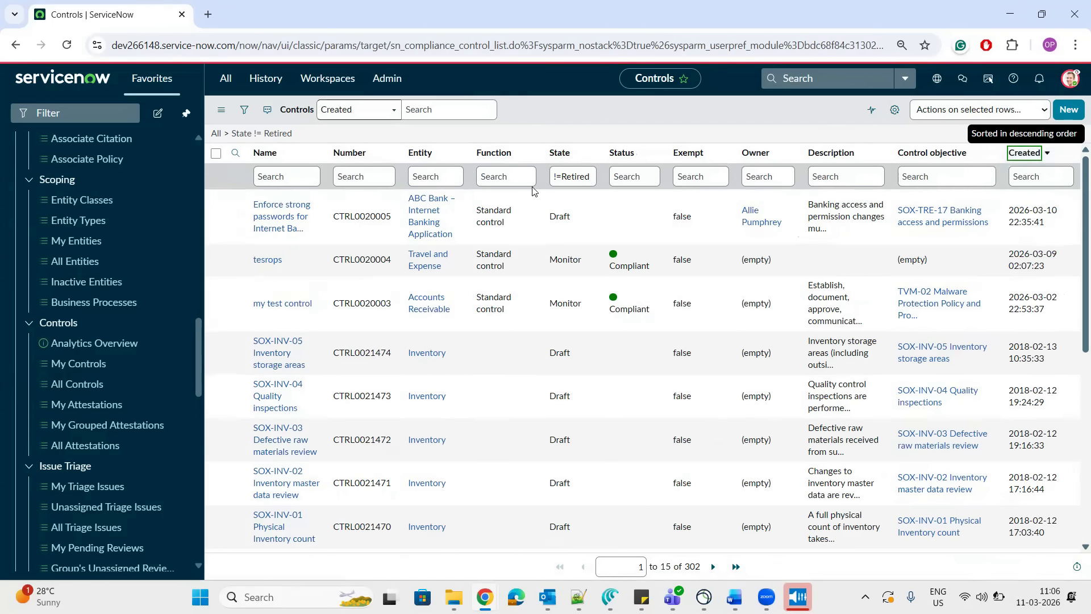
pyautogui.click(289, 222)
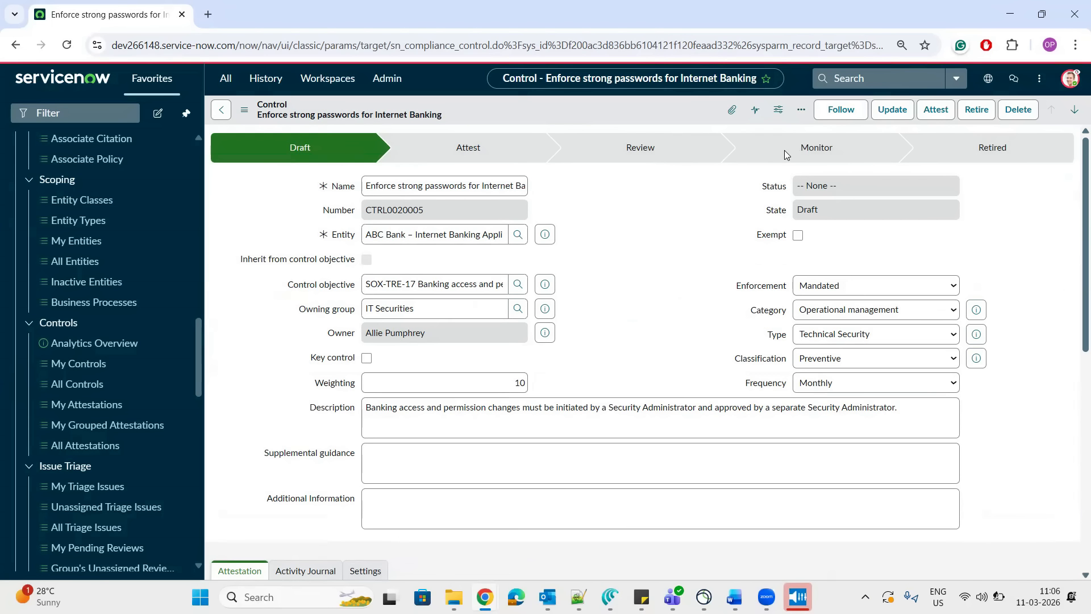
pyautogui.doubleClick(825, 149)
pyautogui.click(689, 235)
pyautogui.click(934, 109)
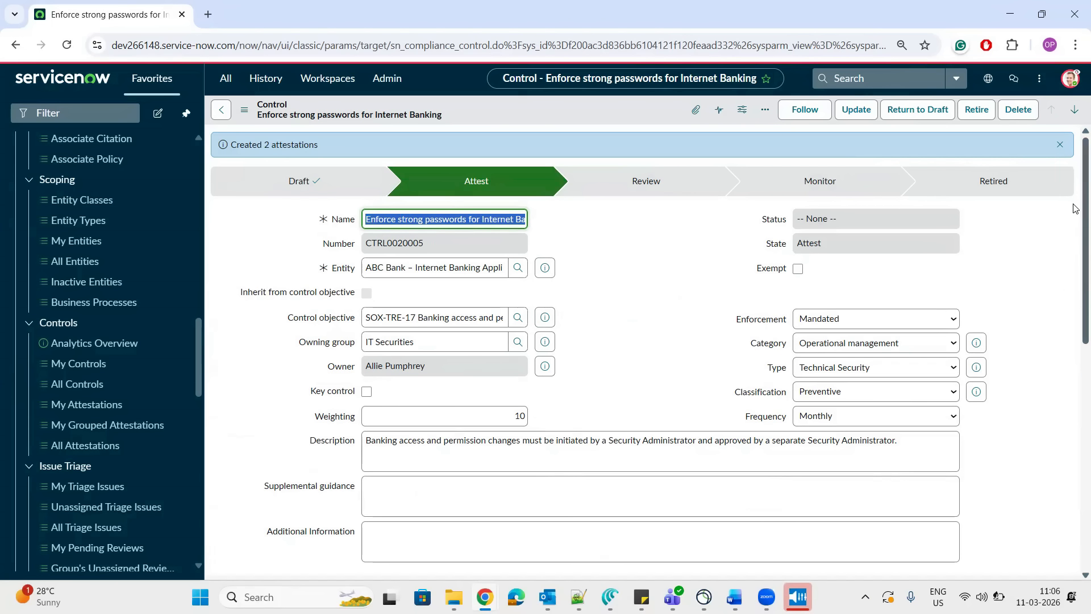
# Examine the control's classic attestations and compare their assignees with the attestation respondents
pyautogui.moveTo(1073, 206); pyautogui.dragTo(1073, 379)
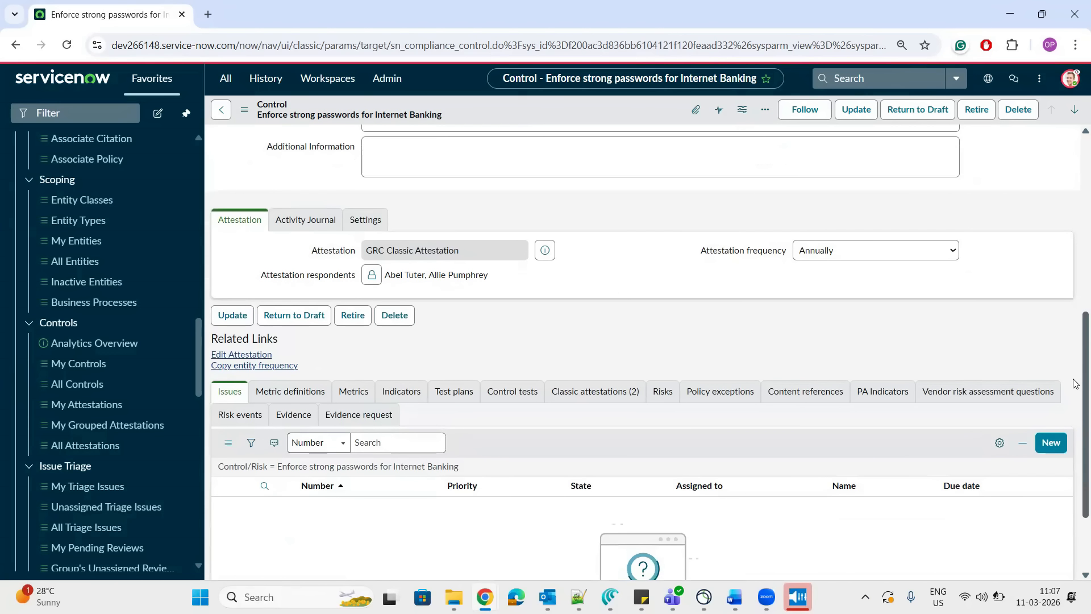
pyautogui.click(604, 397)
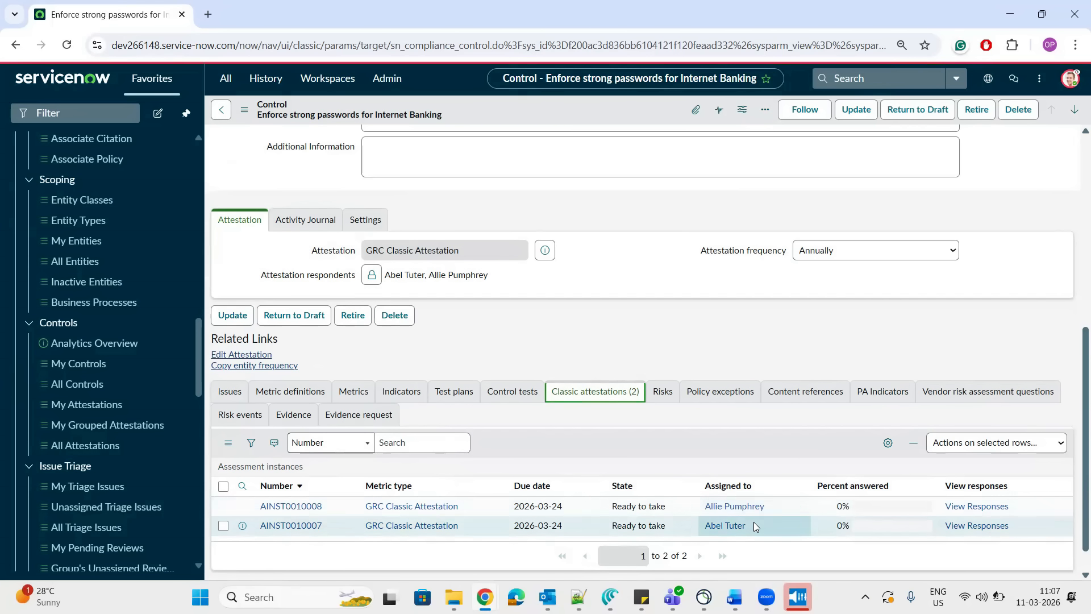
pyautogui.tripleClick(467, 278)
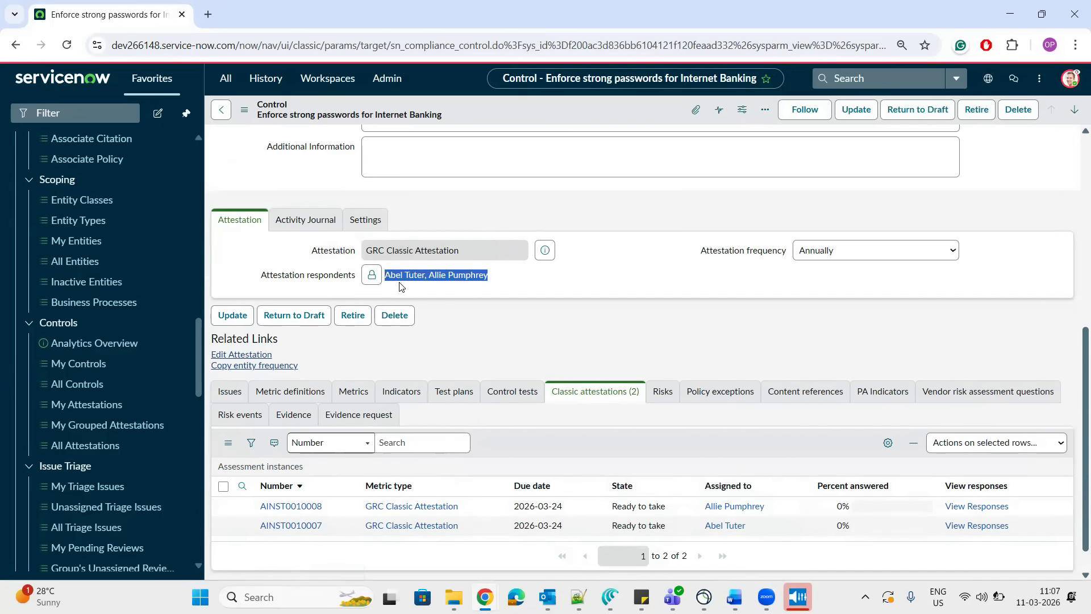
pyautogui.click(495, 277)
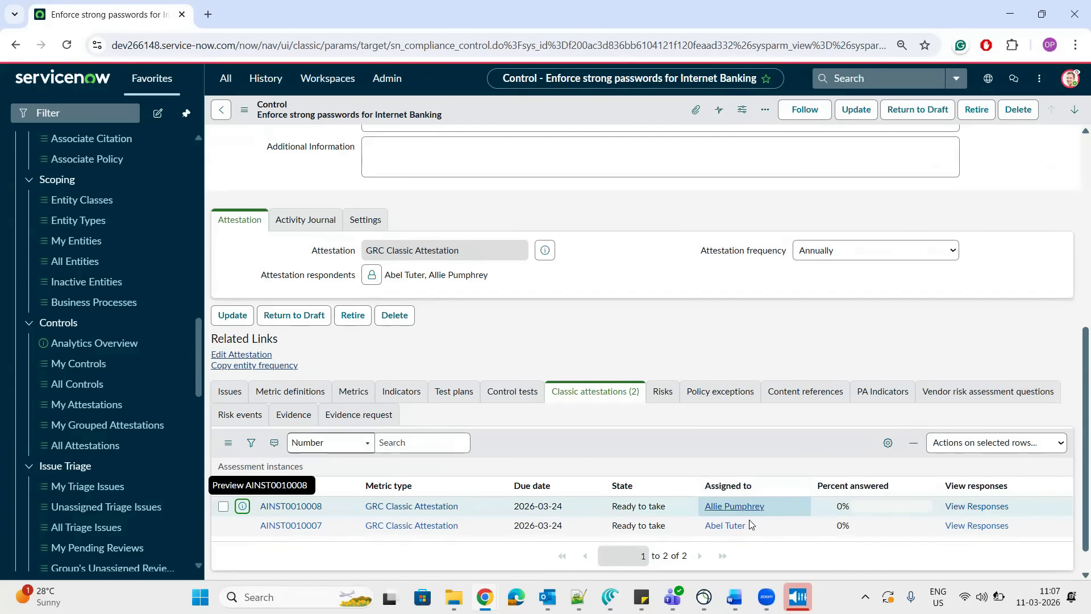
pyautogui.moveTo(752, 528); pyautogui.dragTo(704, 531)
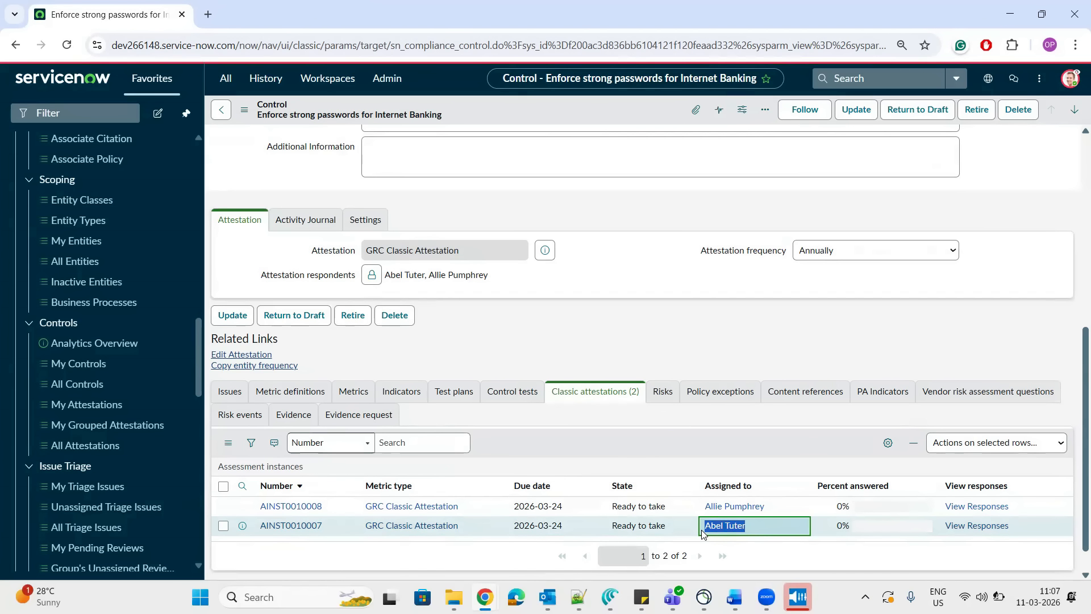
pyautogui.hotkey('alt', 'Tab')
pyautogui.click(641, 343)
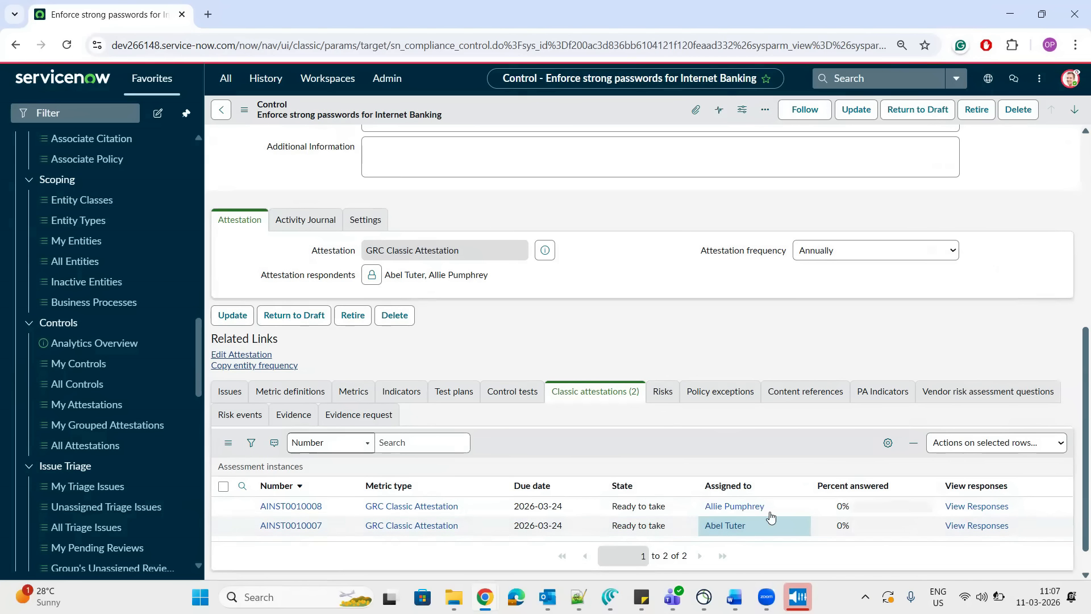
# Switch to the incognito ServiceNow window, impersonate the attestation respondent added to the control, and open that user's own attestations
pyautogui.moveTo(484, 597)
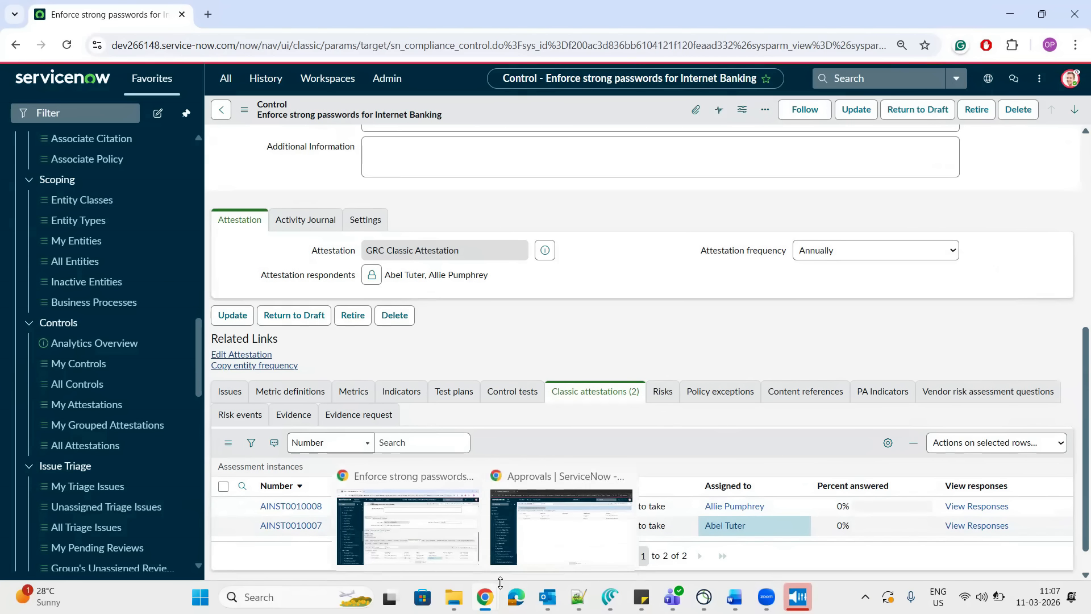
pyautogui.click(561, 520)
pyautogui.click(536, 237)
pyautogui.click(671, 516)
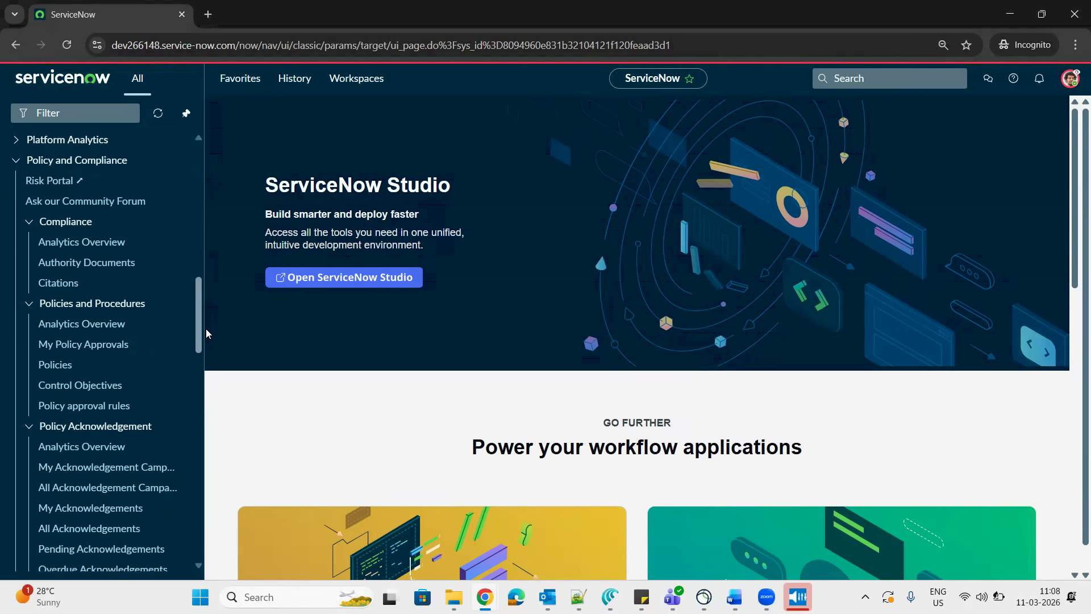
pyautogui.moveTo(205, 329); pyautogui.dragTo(209, 477)
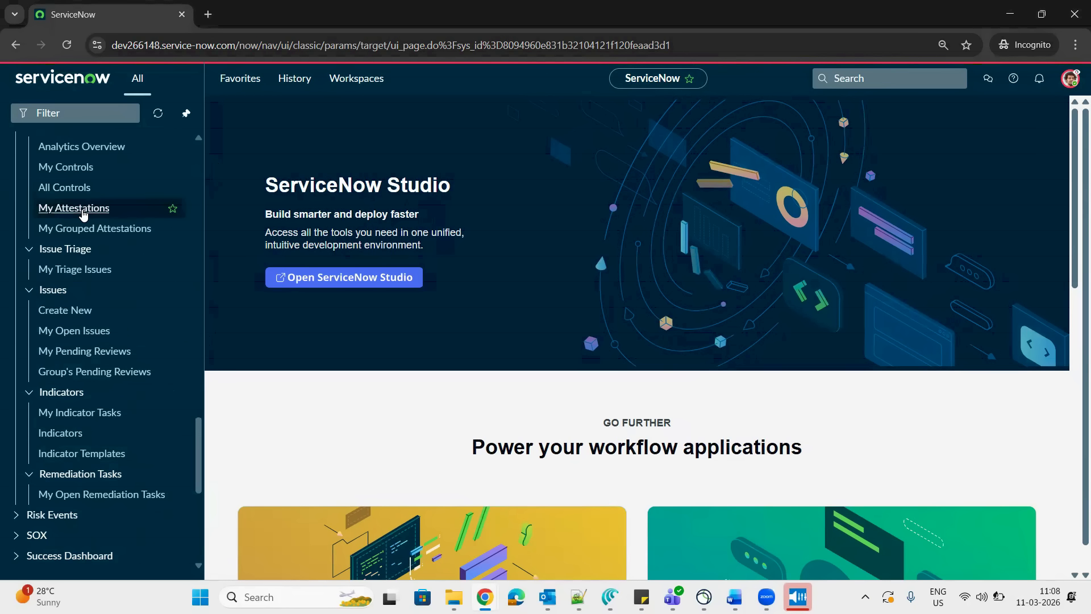
pyautogui.click(108, 215)
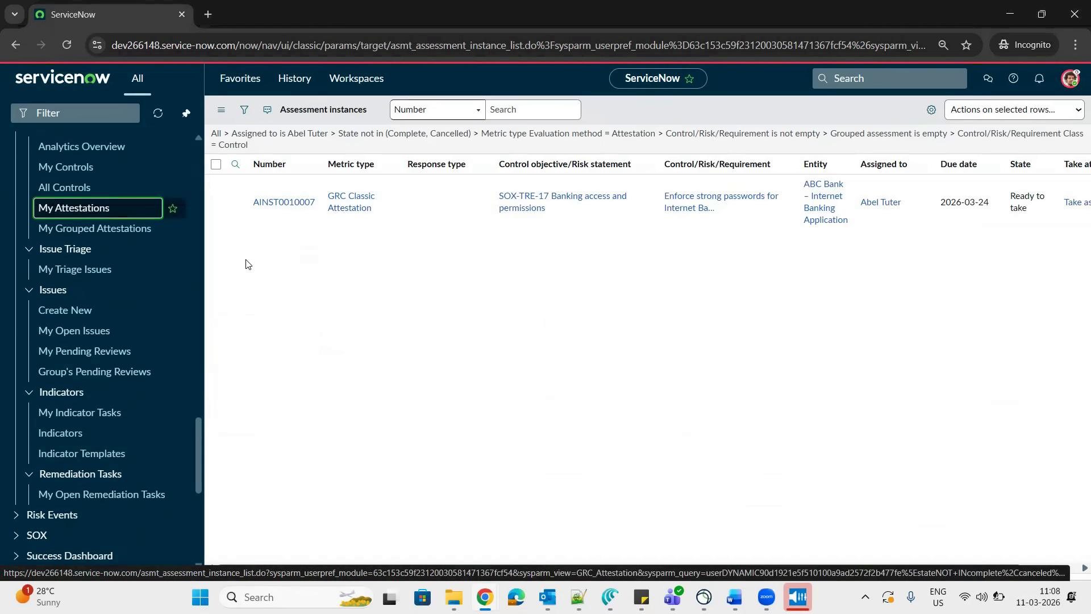
# Take assessment AINST0010007, answer Yes to whether the control is implemented, and attach "GRC Basics Navigation Guide (1).pdf" as evidence
pyautogui.click(286, 205)
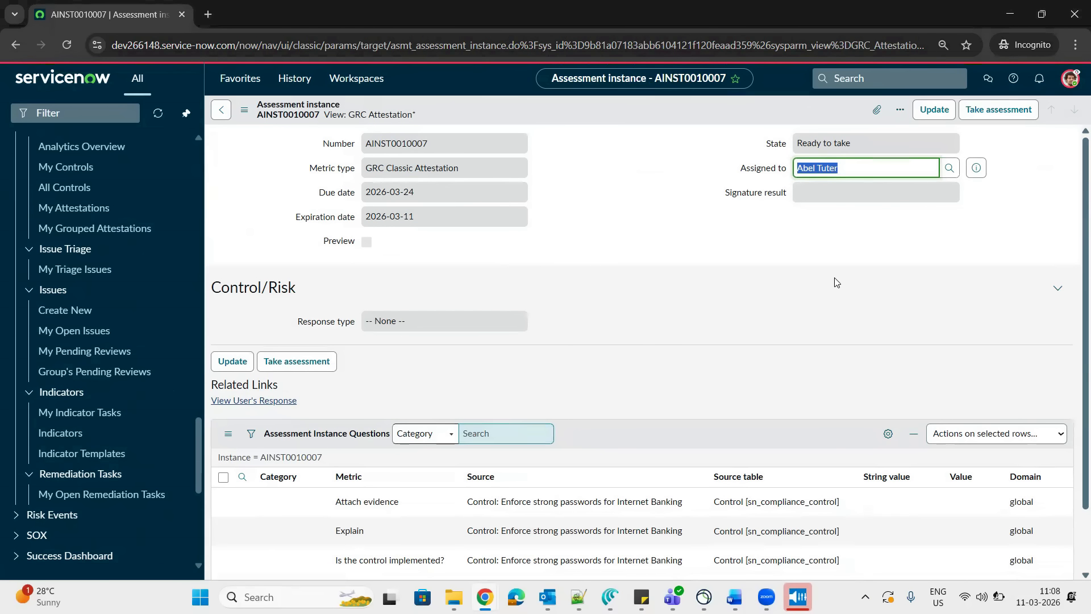
pyautogui.click(998, 109)
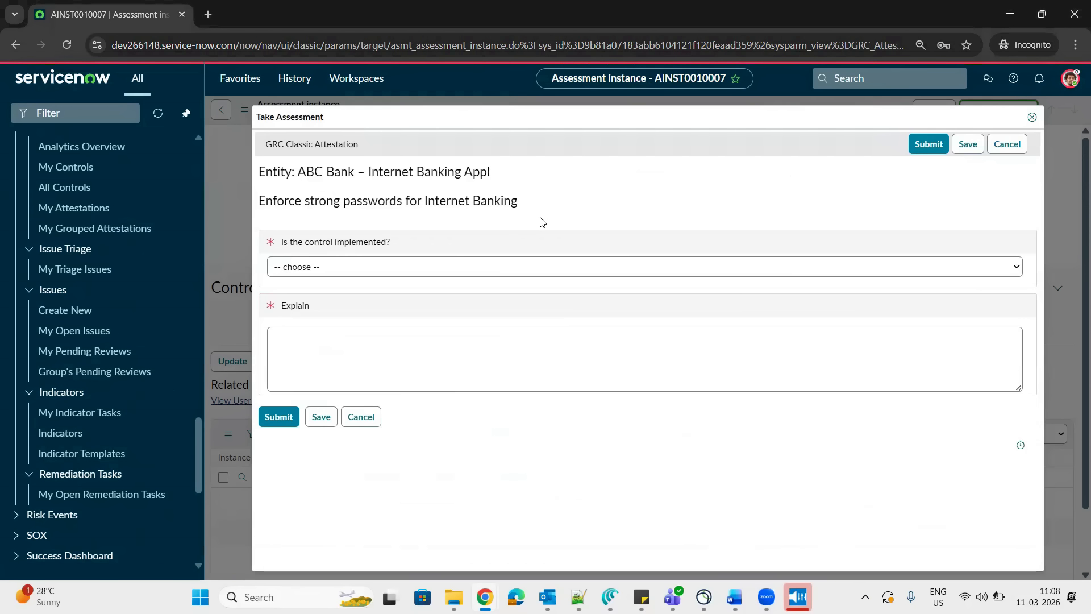
pyautogui.click(443, 266)
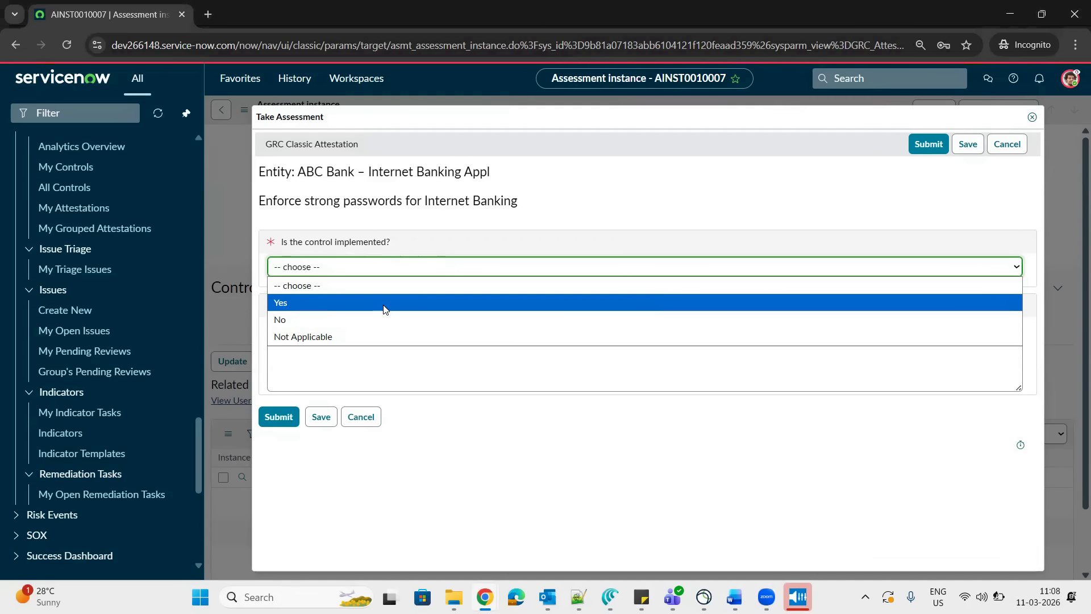
pyautogui.click(384, 304)
pyautogui.click(358, 308)
pyautogui.click(647, 332)
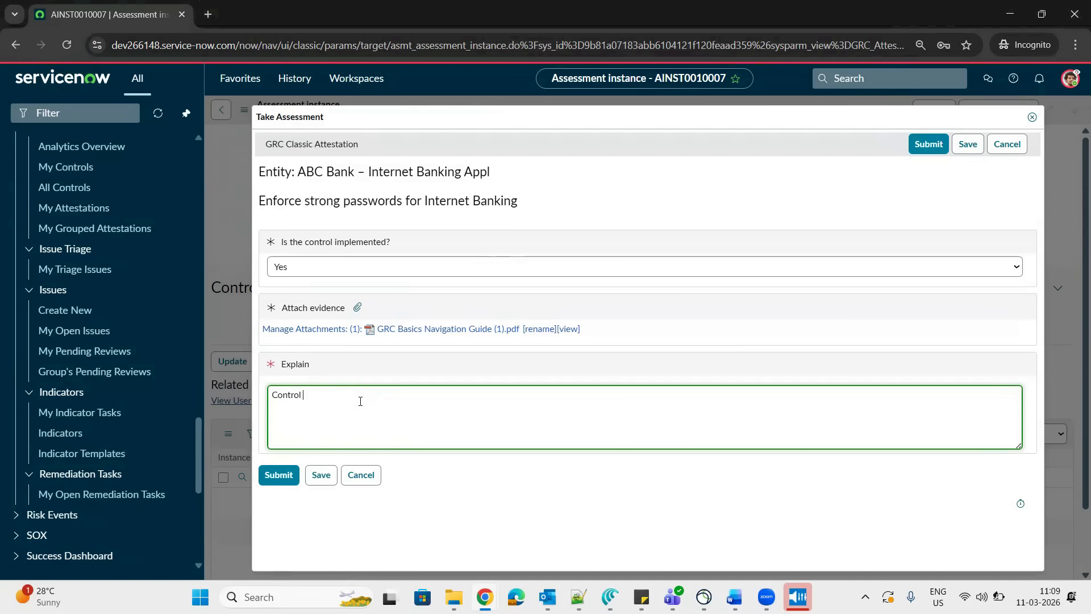
# Enter "Control active" as the explanation, submit the attestation and close the assessment
pyautogui.write('active')
pyautogui.click(288, 480)
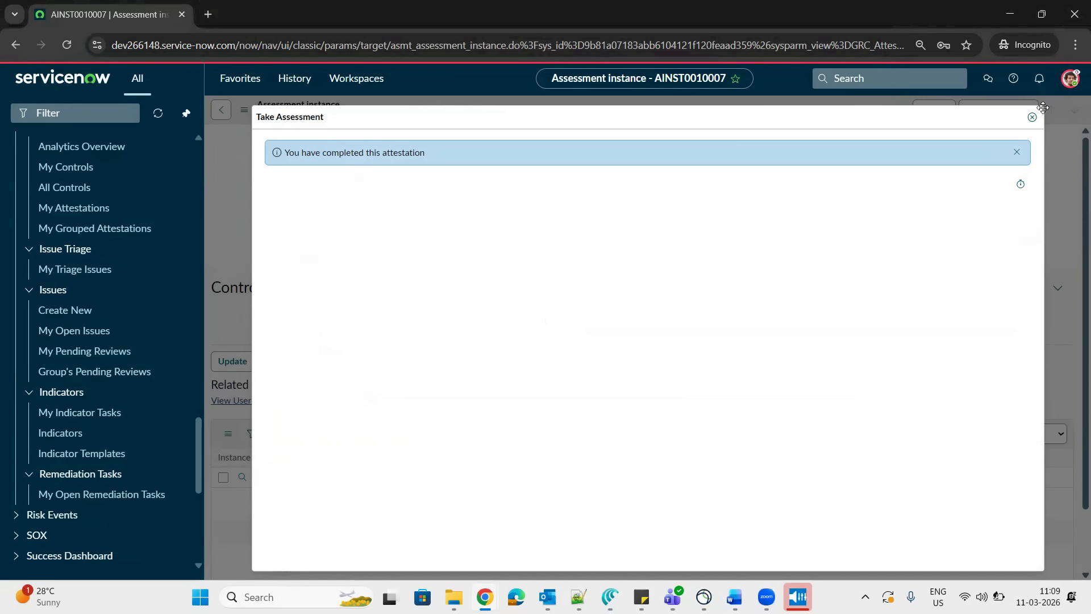
pyautogui.click(1031, 117)
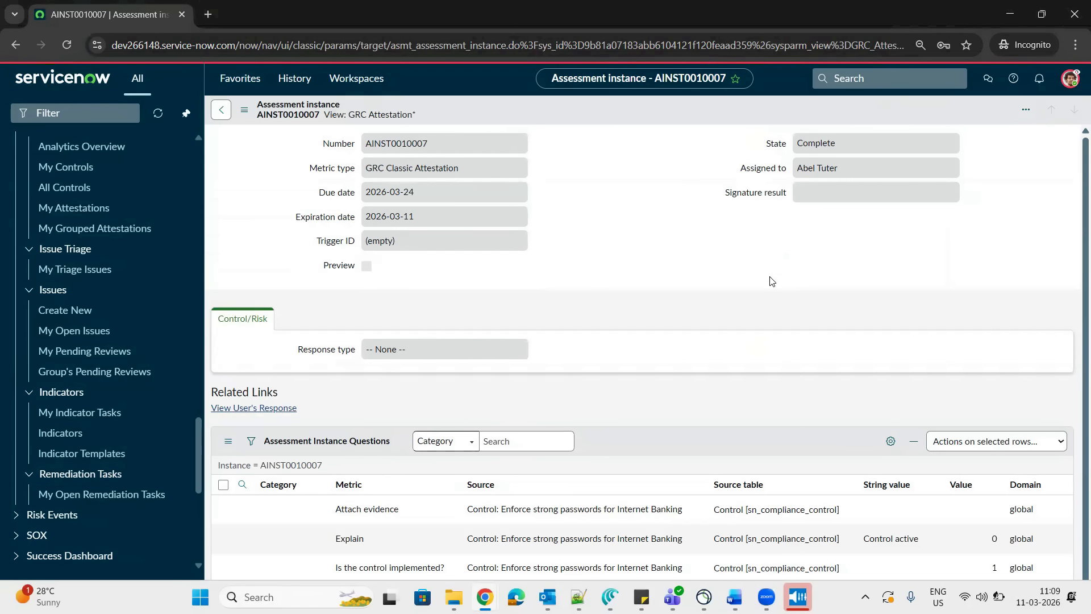
# Impersonate the control owner, who is the other attestation respondent, and find that user's own attestations by filtering the navigator for "att"
pyautogui.click(1070, 78)
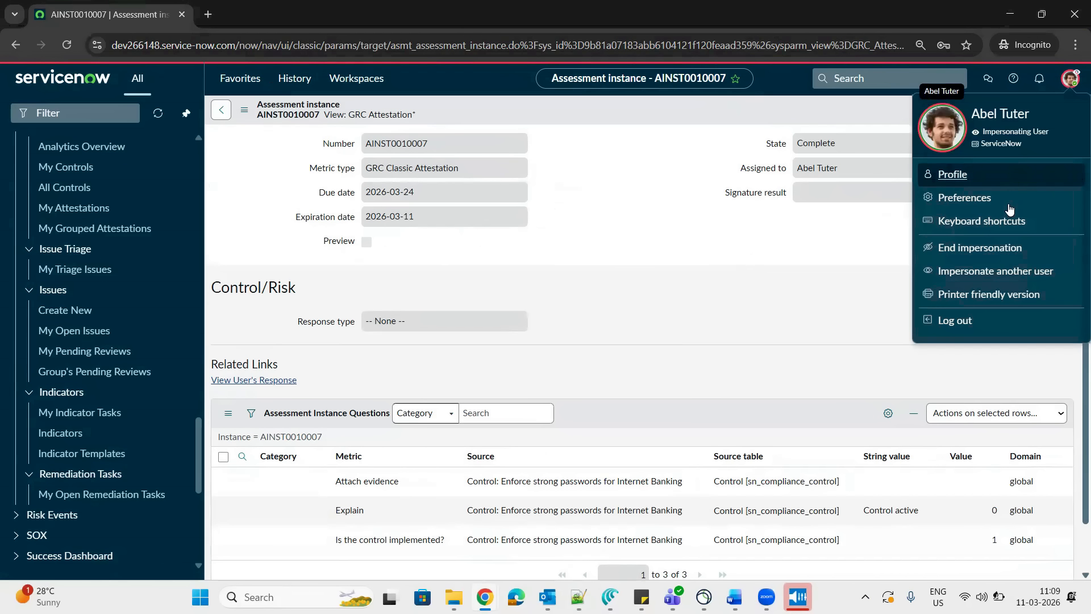
pyautogui.click(980, 270)
pyautogui.click(546, 173)
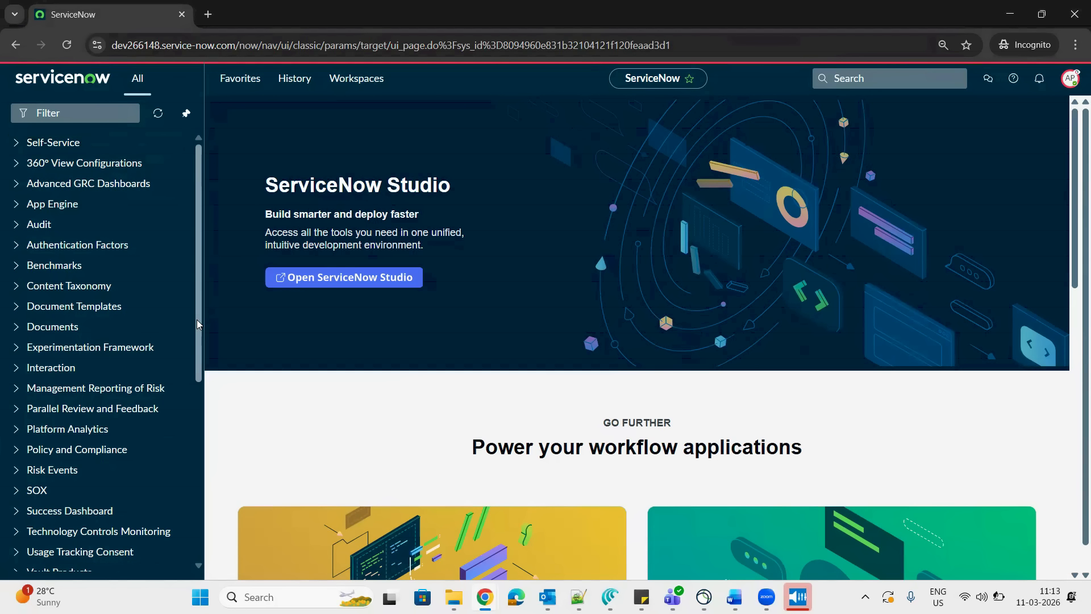
pyautogui.moveTo(196, 320); pyautogui.dragTo(204, 421)
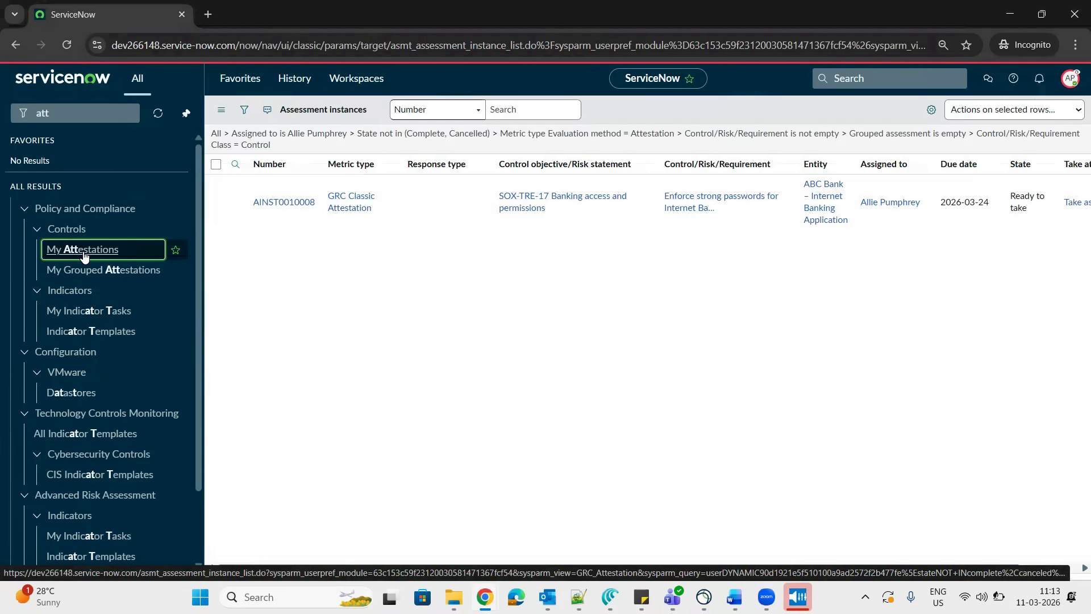
# Complete assessment AINST0010008 with implemented Yes, "GRC Basics Navigation Guide (1).pdf" as evidence and the explanation "dpone", and submit it
pyautogui.click(286, 203)
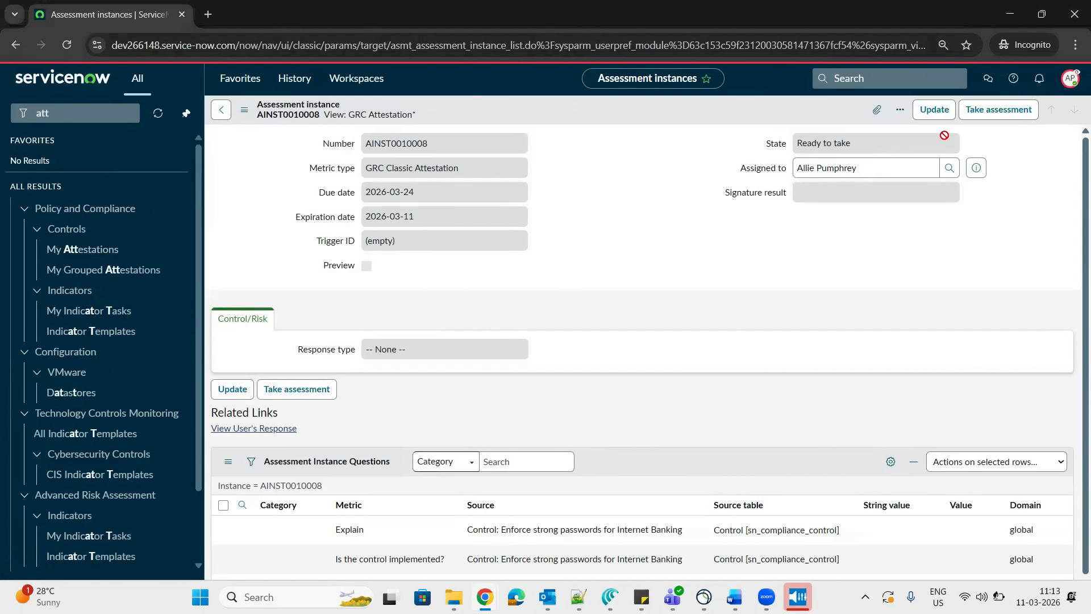
pyautogui.click(1001, 108)
pyautogui.click(356, 267)
pyautogui.click(325, 307)
pyautogui.click(357, 307)
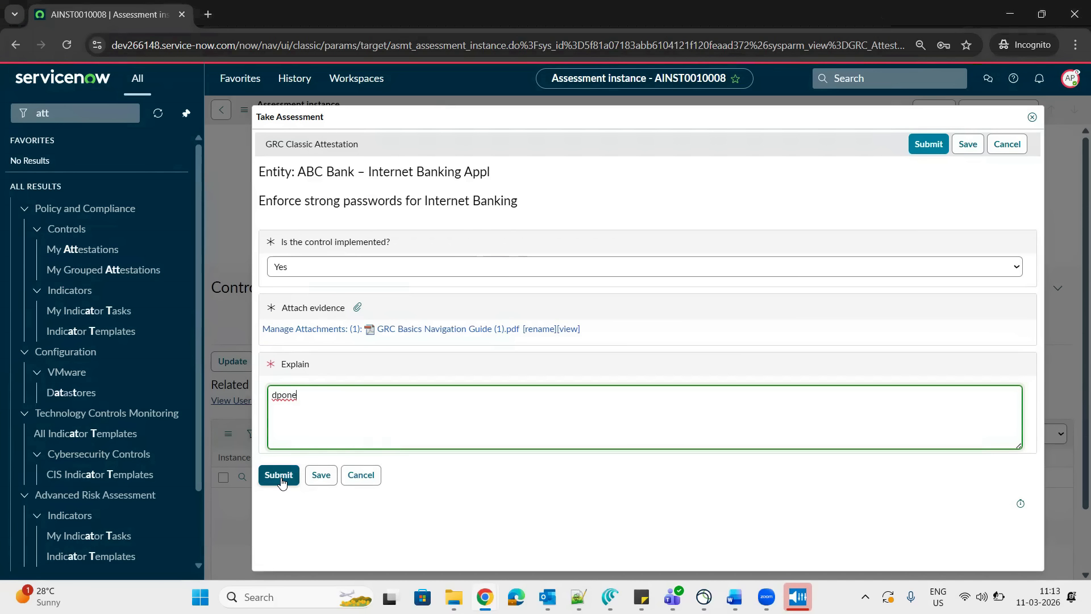
pyautogui.click(279, 476)
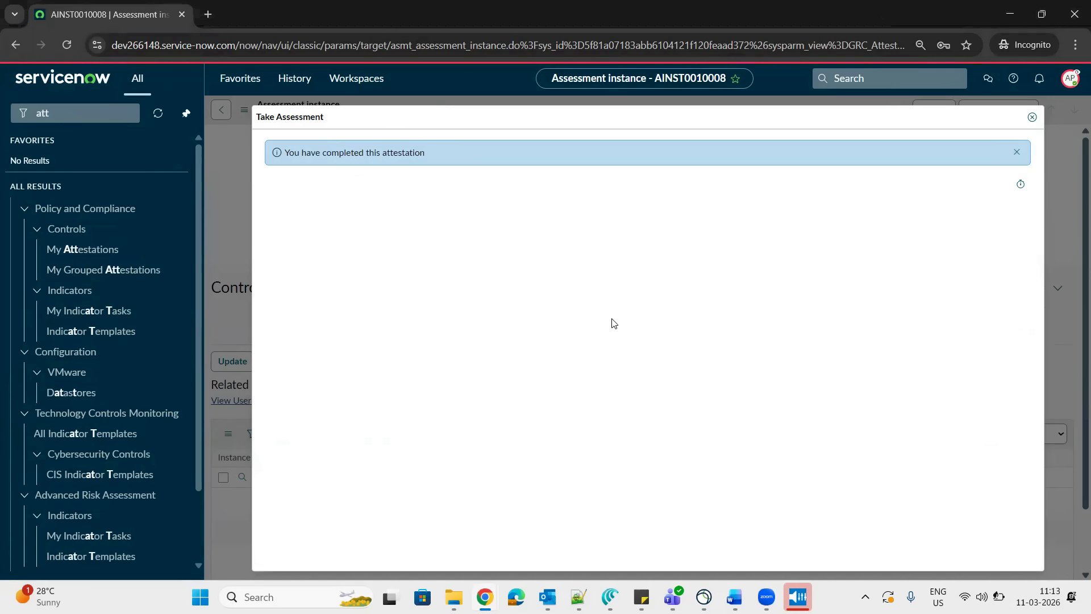
# Close the completed assessment and move the control "Enforce strong passwords for Internet Banking" from Review to Monitor
pyautogui.click(1033, 119)
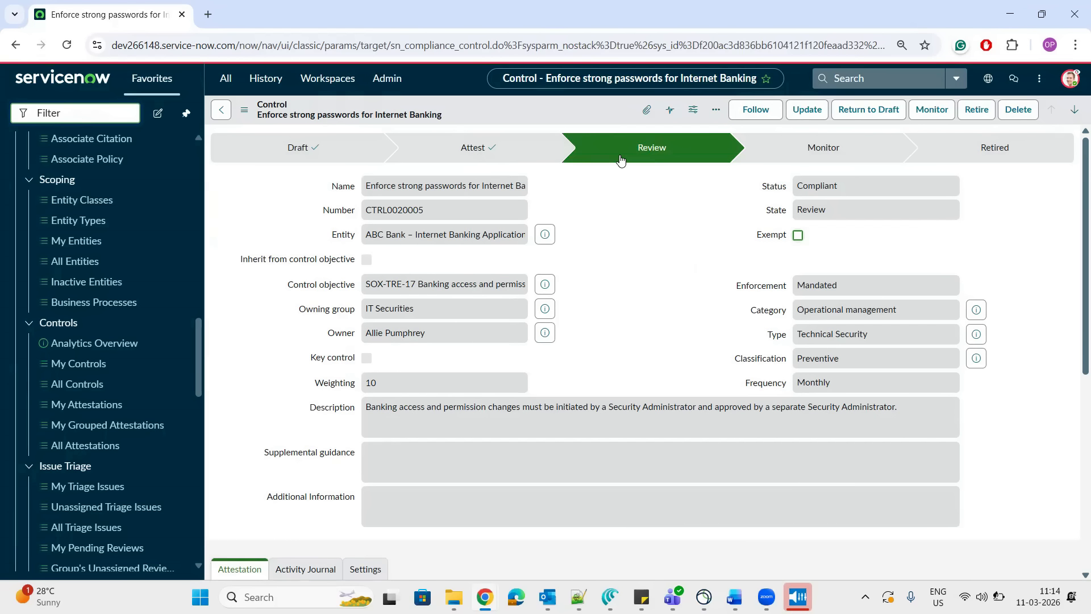
pyautogui.click(934, 109)
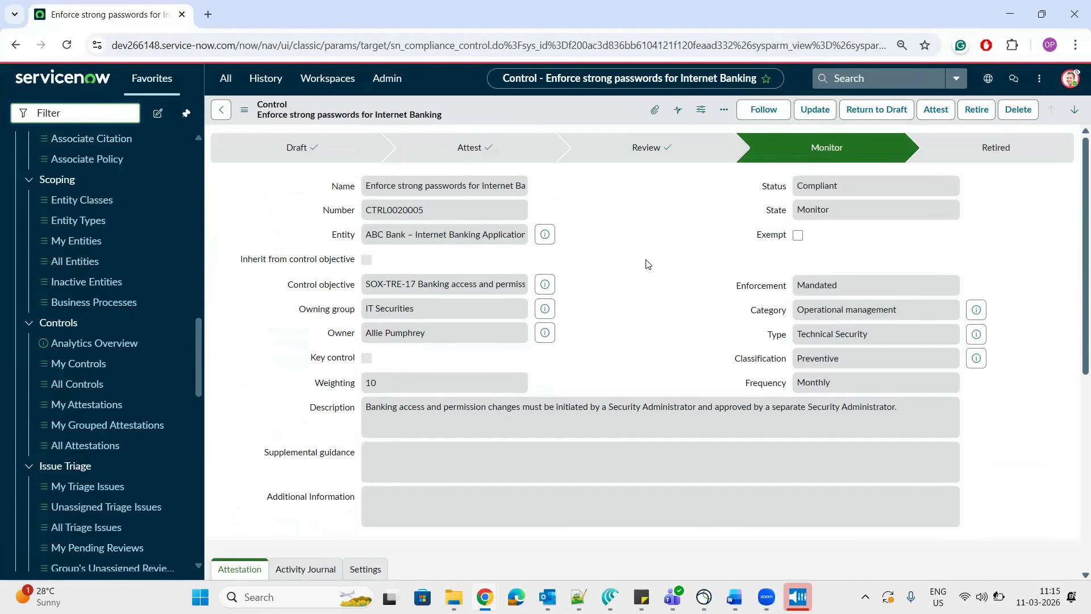
# Switch to the Policy & Compliance Flowchart document in Word and read the Step 6 explanation of what an indicator is and measures
pyautogui.hotkey('alt', 'Tab')
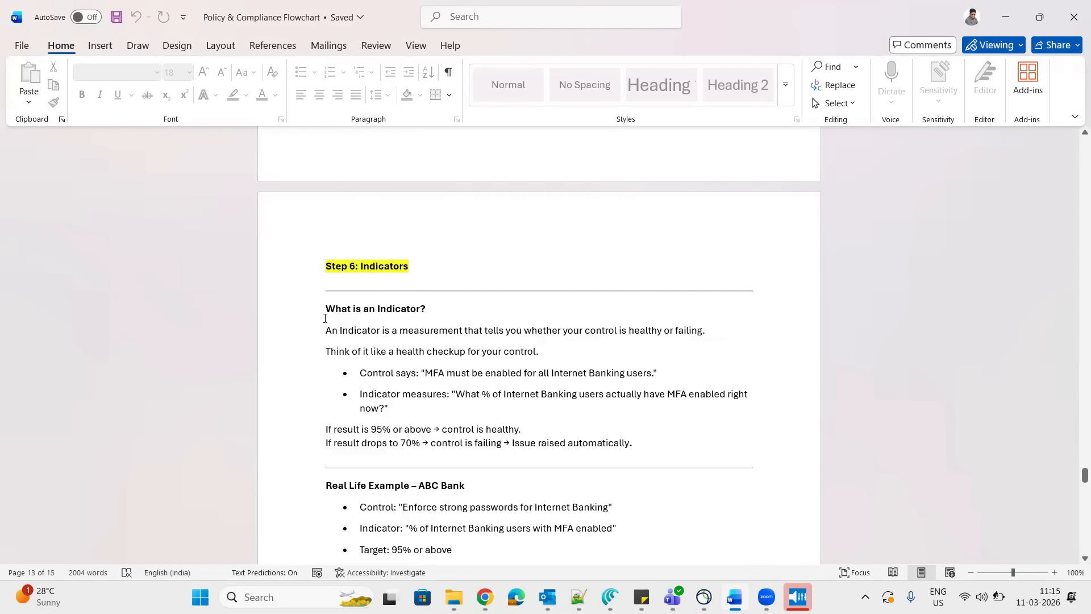
pyautogui.tripleClick(333, 271)
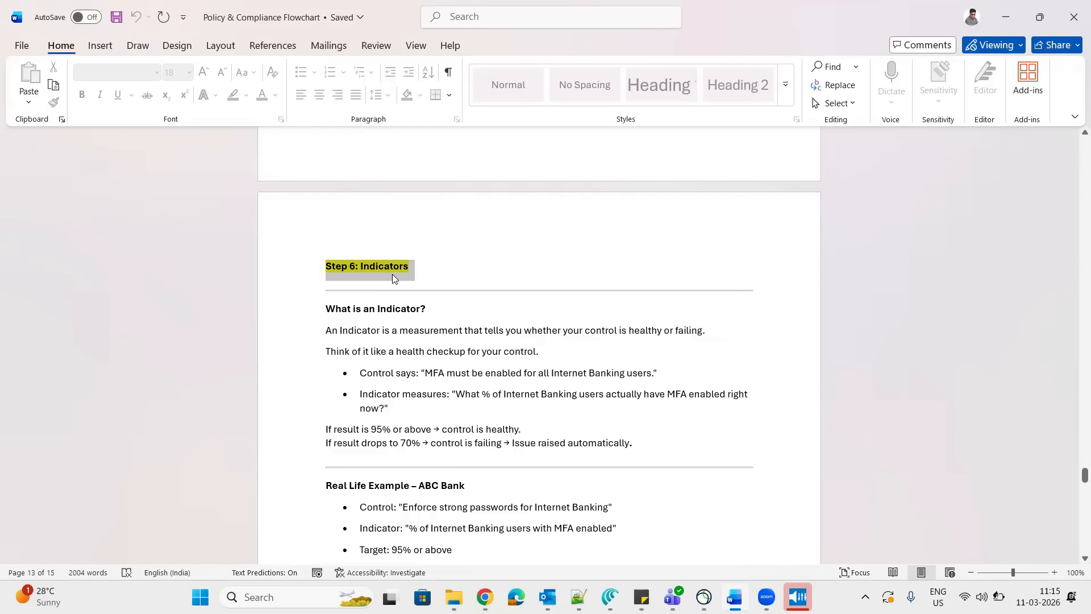
pyautogui.moveTo(326, 313); pyautogui.dragTo(349, 316)
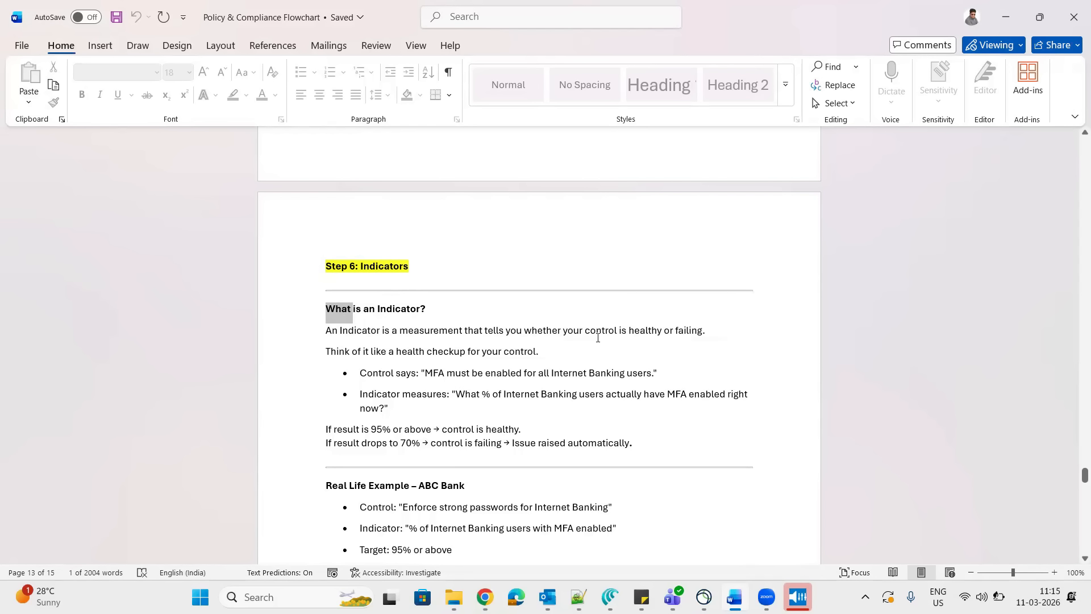
pyautogui.moveTo(701, 330)
pyautogui.mouseDown()
pyautogui.moveTo(326, 336)
pyautogui.moveTo(389, 352)
pyautogui.moveTo(540, 351)
pyautogui.mouseUp()
pyautogui.click(539, 352)
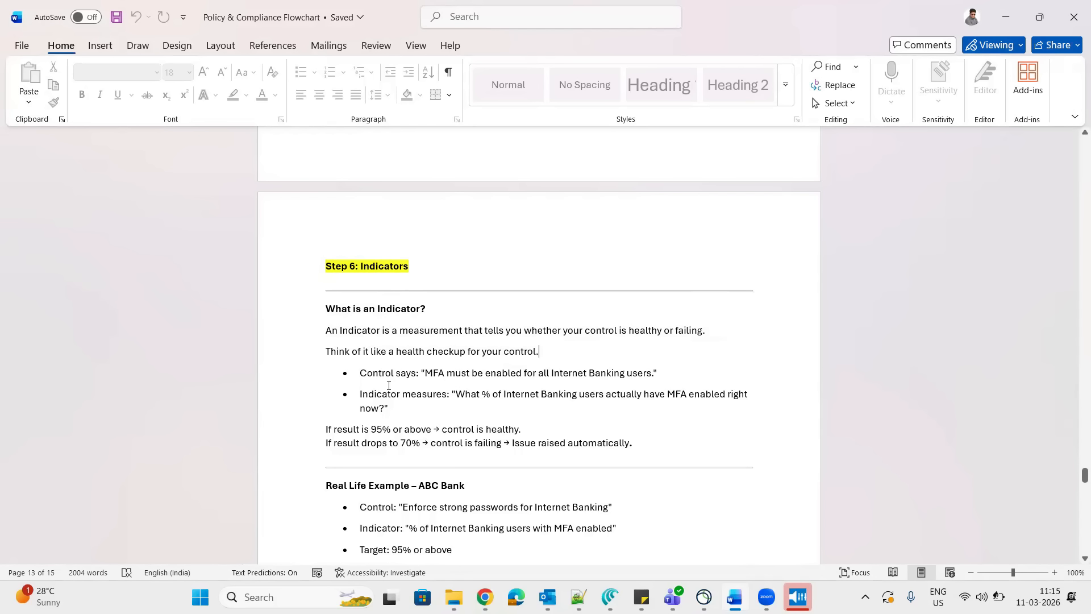
pyautogui.doubleClick(374, 373)
pyautogui.moveTo(387, 375); pyautogui.dragTo(650, 374)
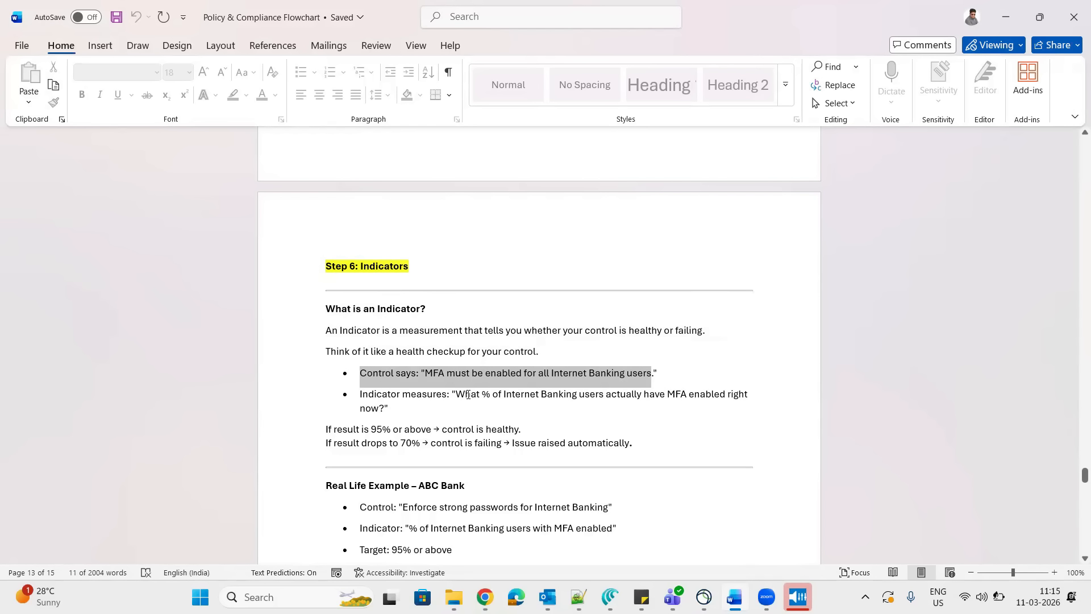
pyautogui.moveTo(468, 395); pyautogui.dragTo(679, 400)
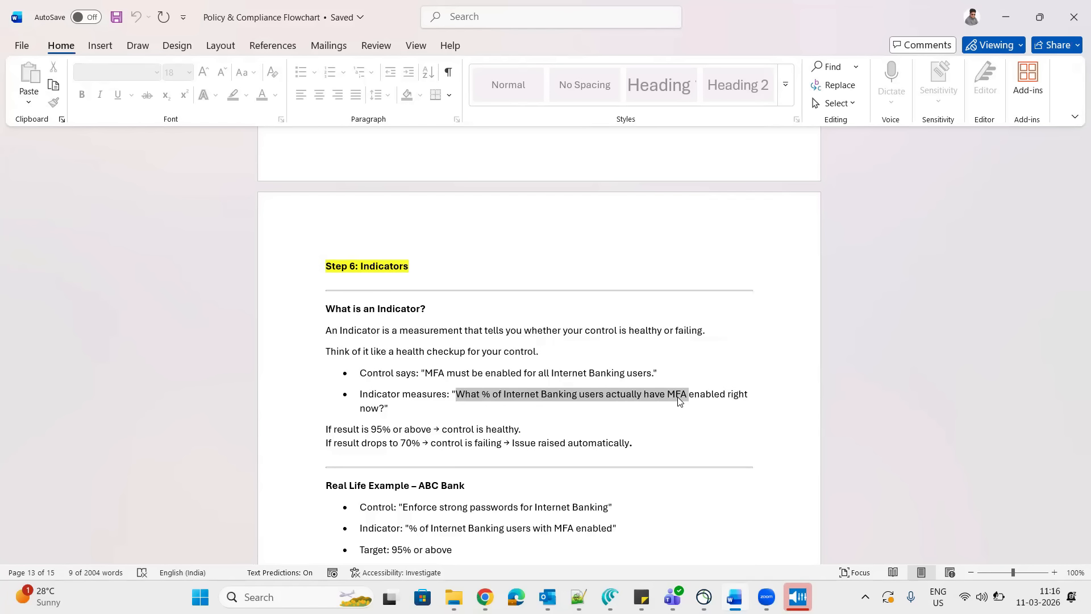
pyautogui.click(529, 446)
# Back in ServiceNow, start a new indicator record, keep category Control Indicator and name it "% of Internet Banking users with MFA enabled"
pyautogui.hotkey('alt', 'Tab')
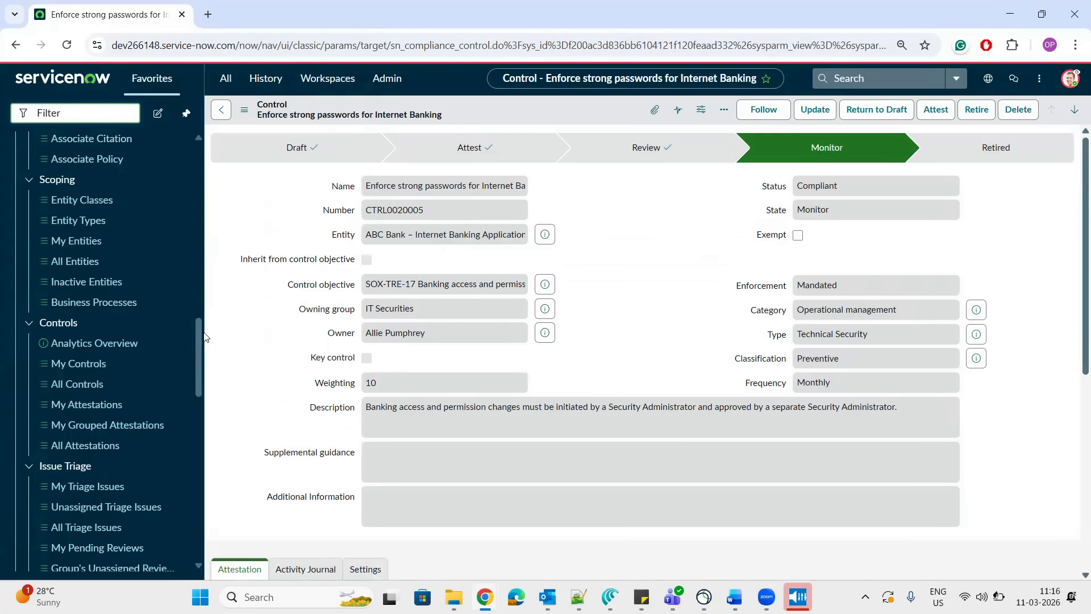
pyautogui.moveTo(198, 350); pyautogui.dragTo(214, 426)
pyautogui.click(79, 405)
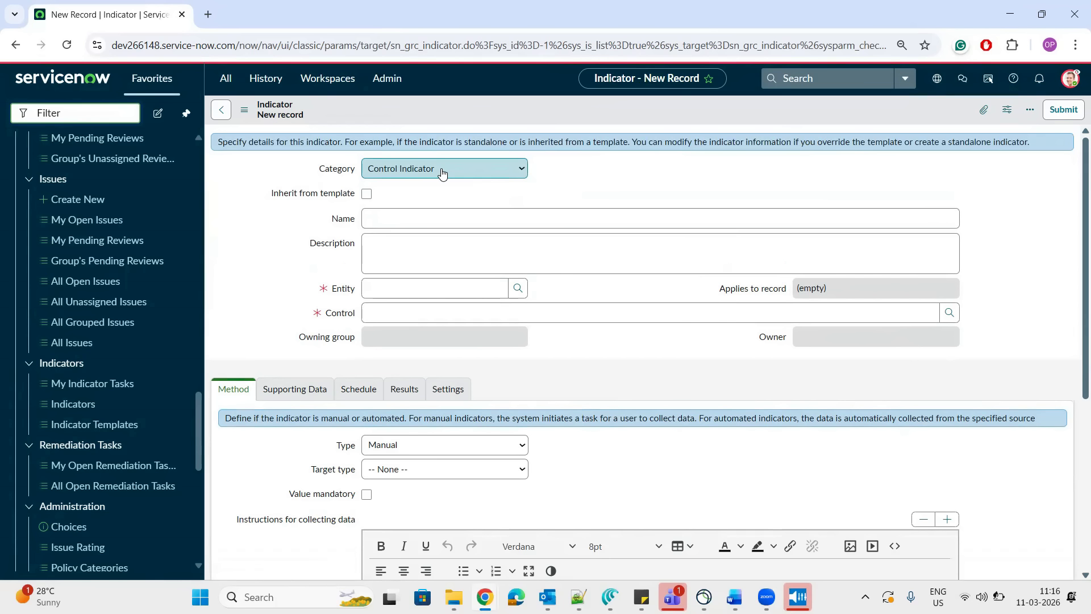
pyautogui.click(442, 173)
pyautogui.click(569, 182)
pyautogui.click(525, 220)
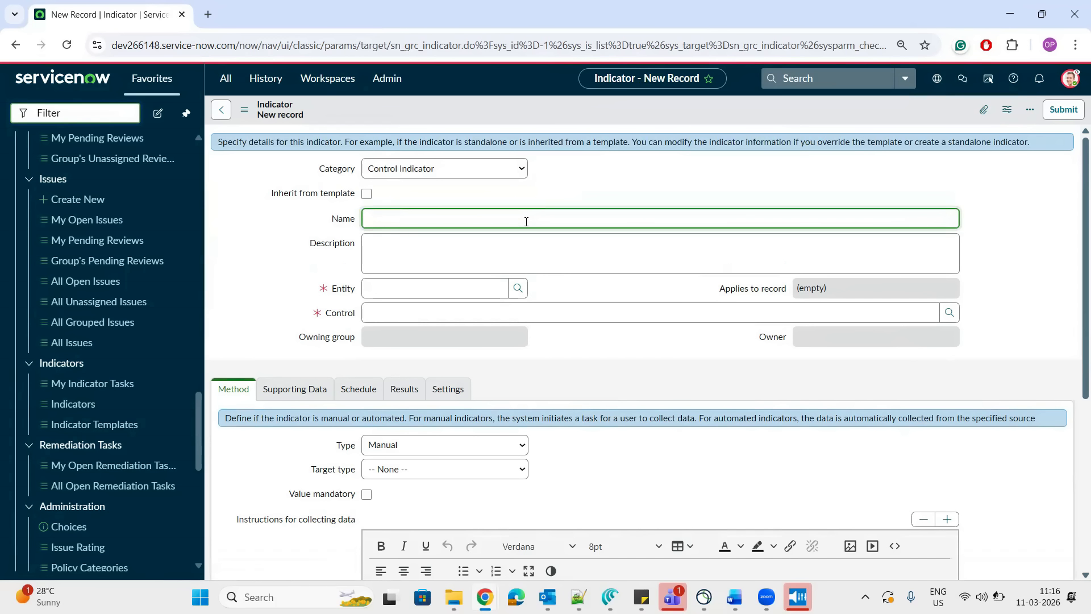
pyautogui.write('% of Internet Banking users with MFA enabled')
# Copy the indicator description about the percentage of active Internet Banking users with MFA from the Word document into the record's Description
pyautogui.click(516, 244)
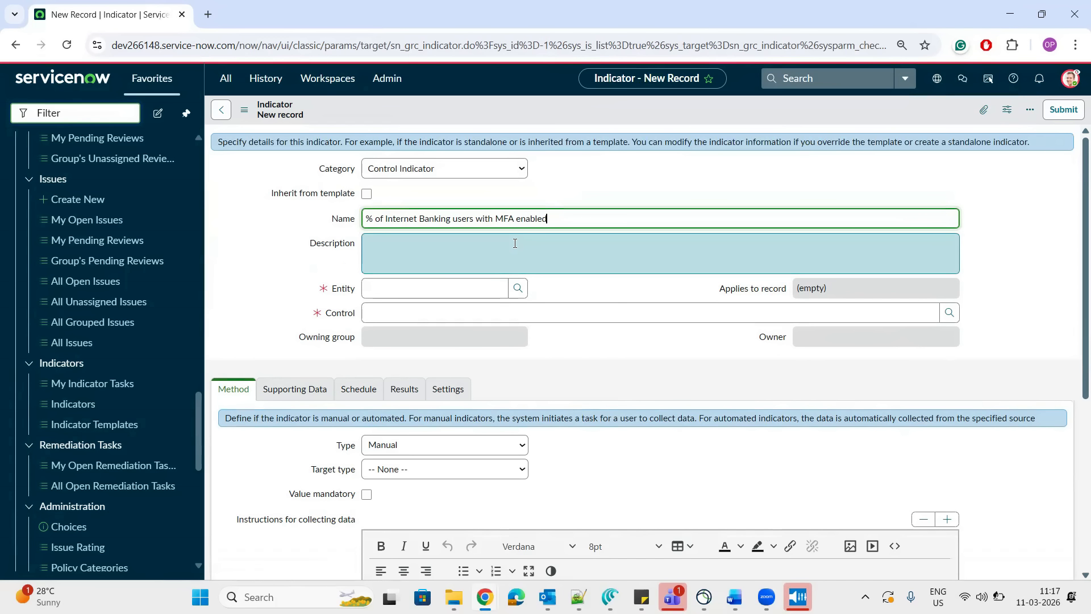
pyautogui.hotkey('alt', 'Tab')
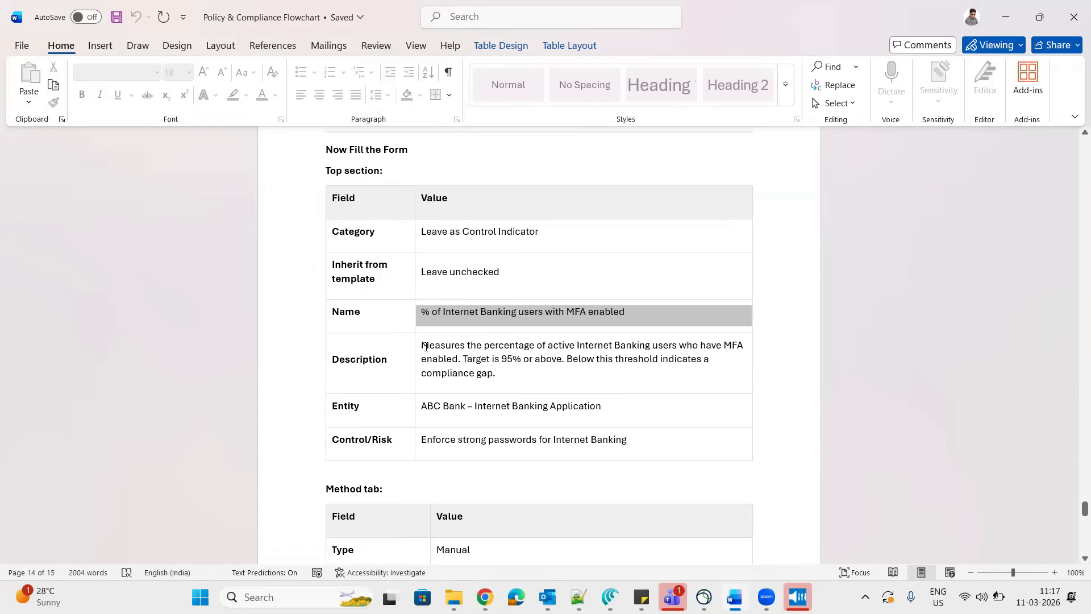
pyautogui.moveTo(425, 346); pyautogui.dragTo(495, 374)
pyautogui.hotkey('ctrl', 'c')
pyautogui.hotkey('alt', 'Tab')
pyautogui.hotkey('ctrl', 'v')
# Set the indicator's entity to ABC Bank – Internet Banking Application and its control to "Enforce strong passwords for Internet Banking"
pyautogui.click(484, 292)
pyautogui.click(517, 291)
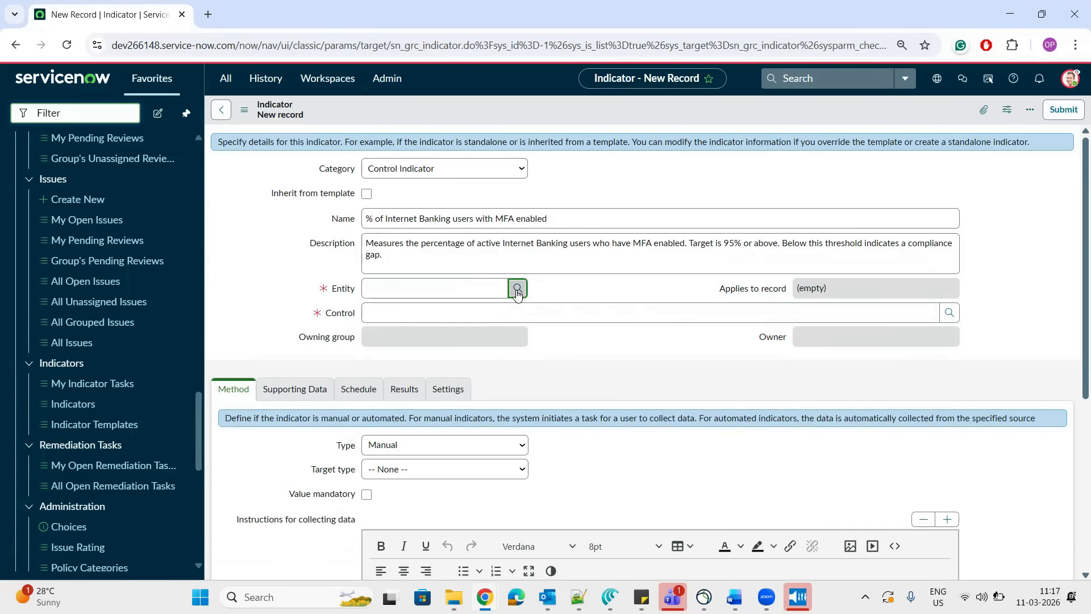
pyautogui.click(295, 210)
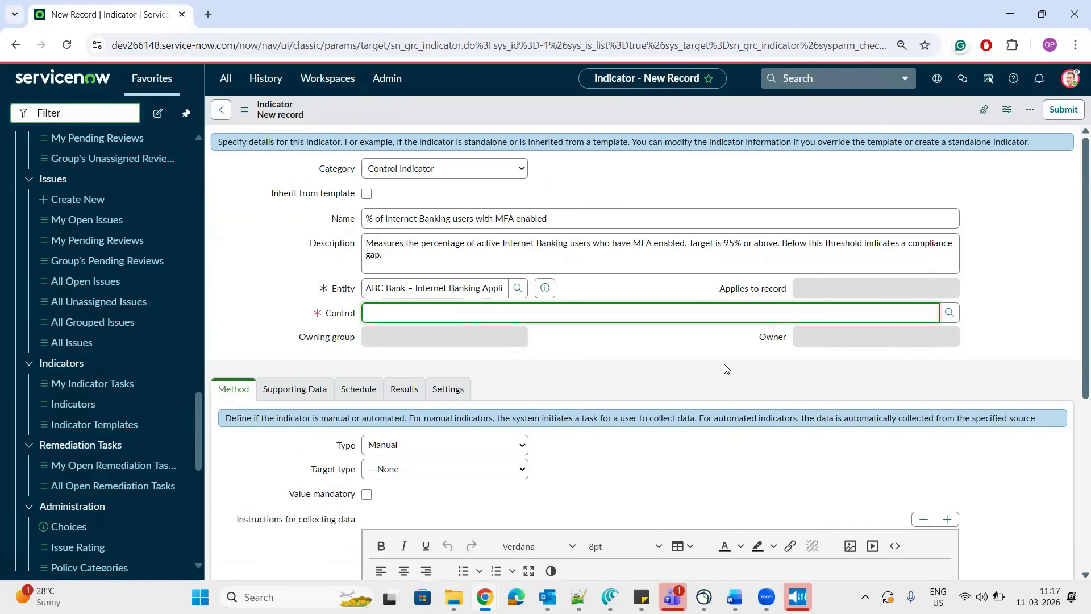
pyautogui.click(952, 313)
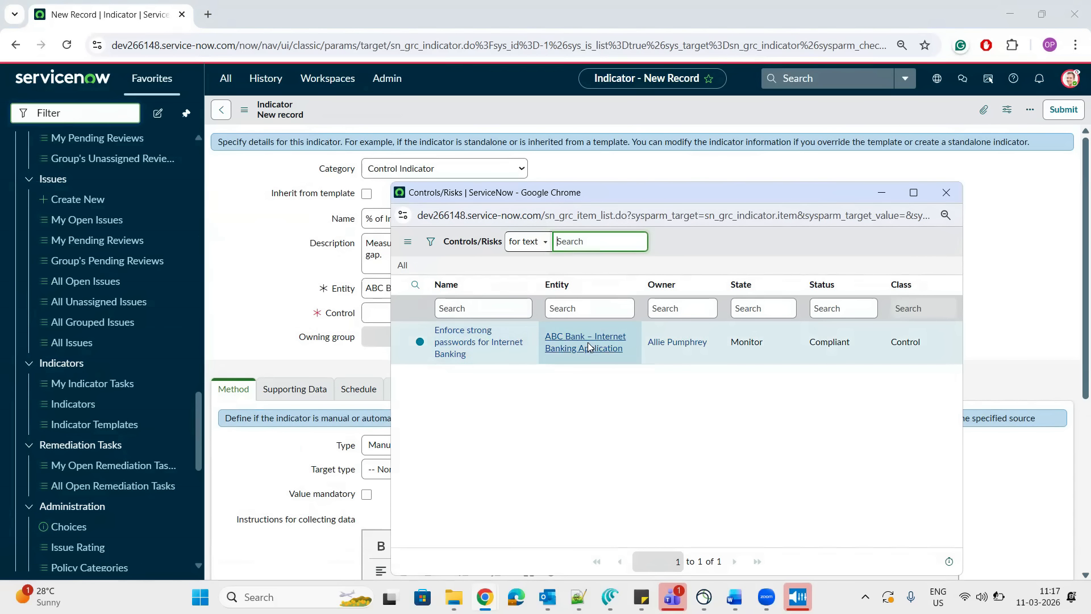
pyautogui.click(456, 348)
# Review the method types, keep Manual, and set the target type to Percentage with a target of 95
pyautogui.doubleClick(383, 325)
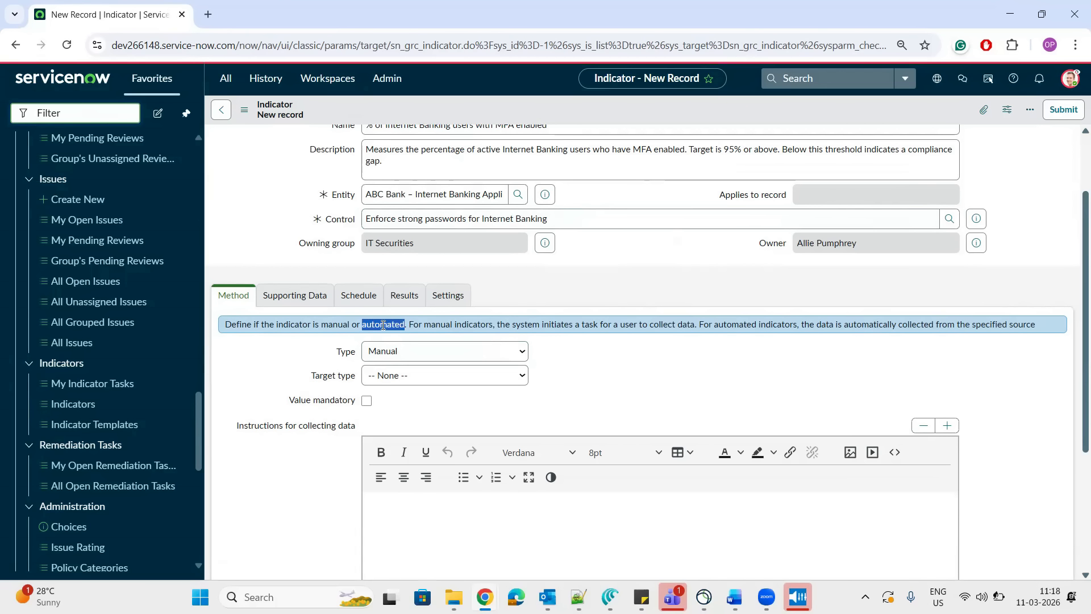
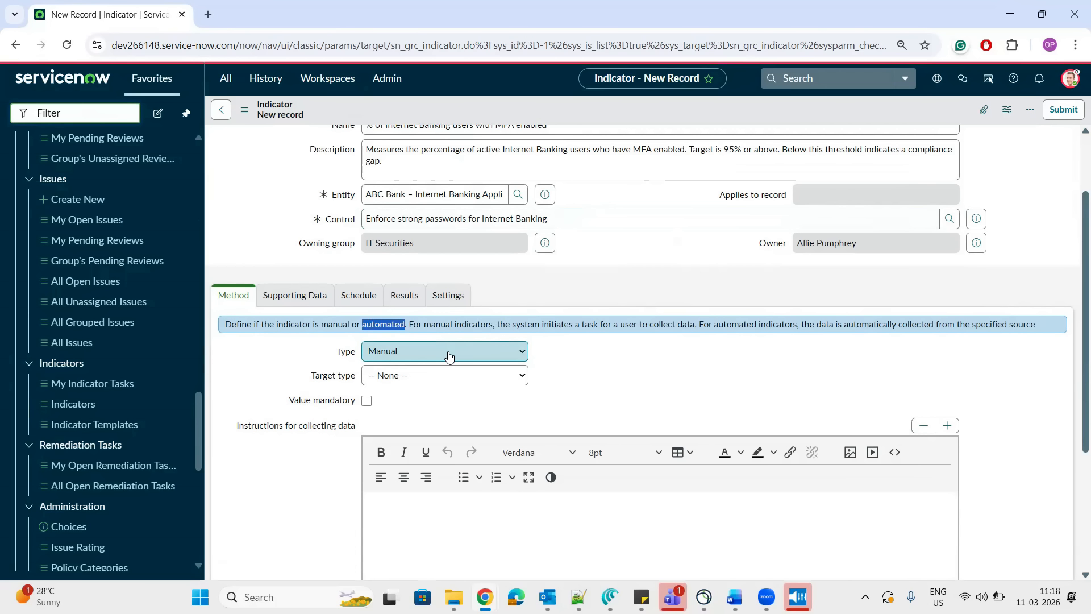
pyautogui.click(448, 355)
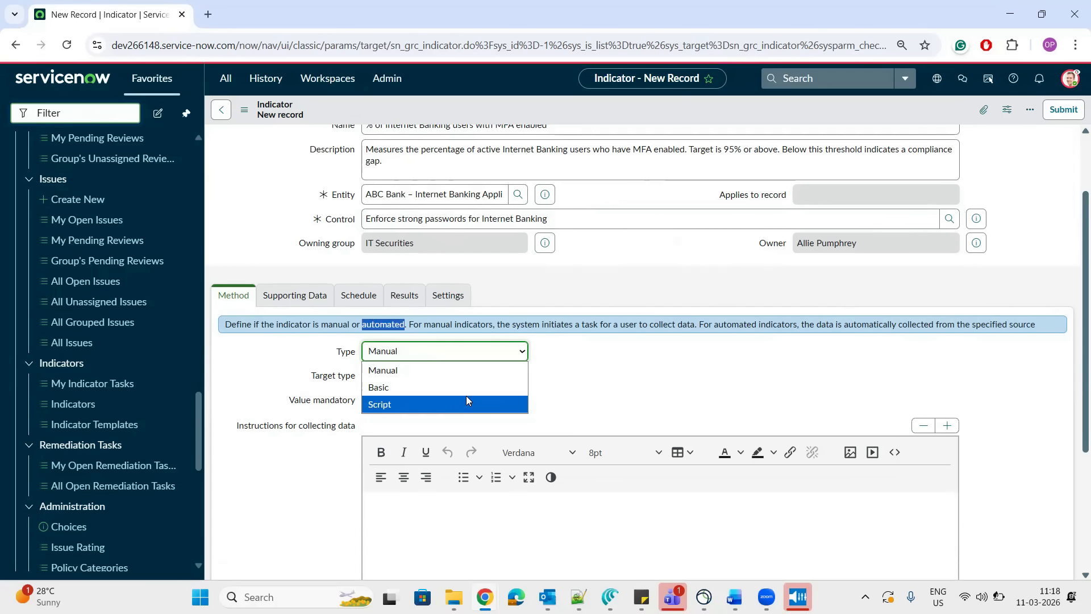
pyautogui.click(586, 375)
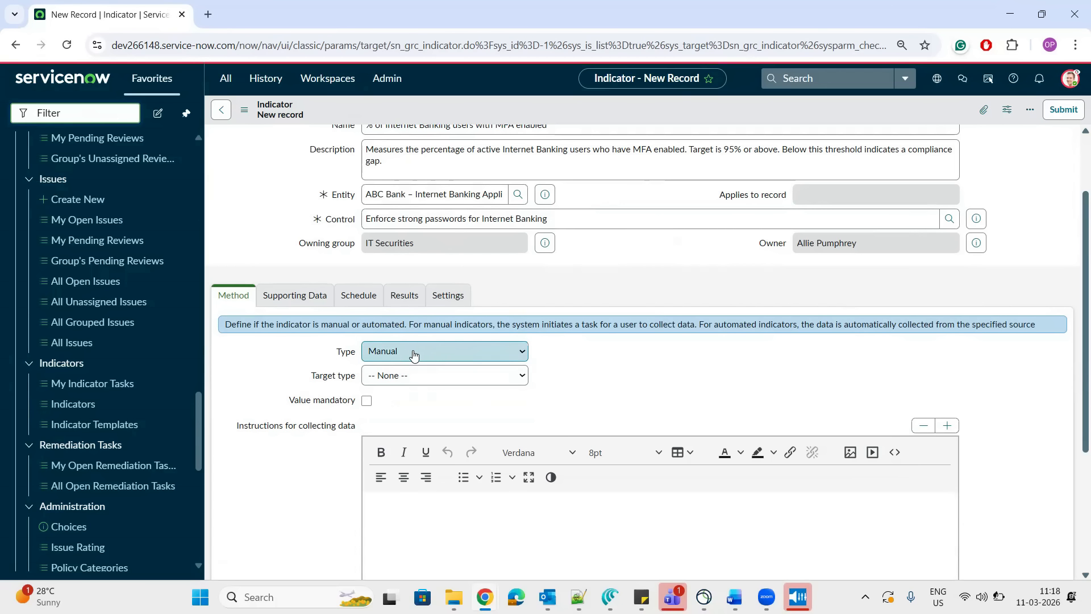
pyautogui.click(421, 386)
pyautogui.click(397, 412)
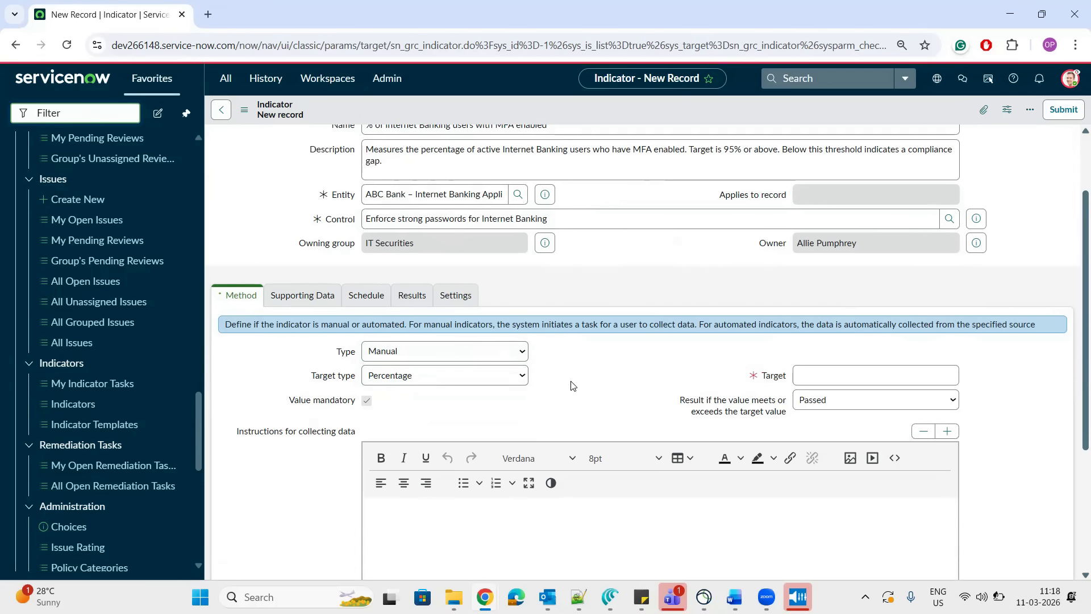
pyautogui.click(828, 375)
pyautogui.click(828, 375)
pyautogui.write('95')
pyautogui.click(662, 375)
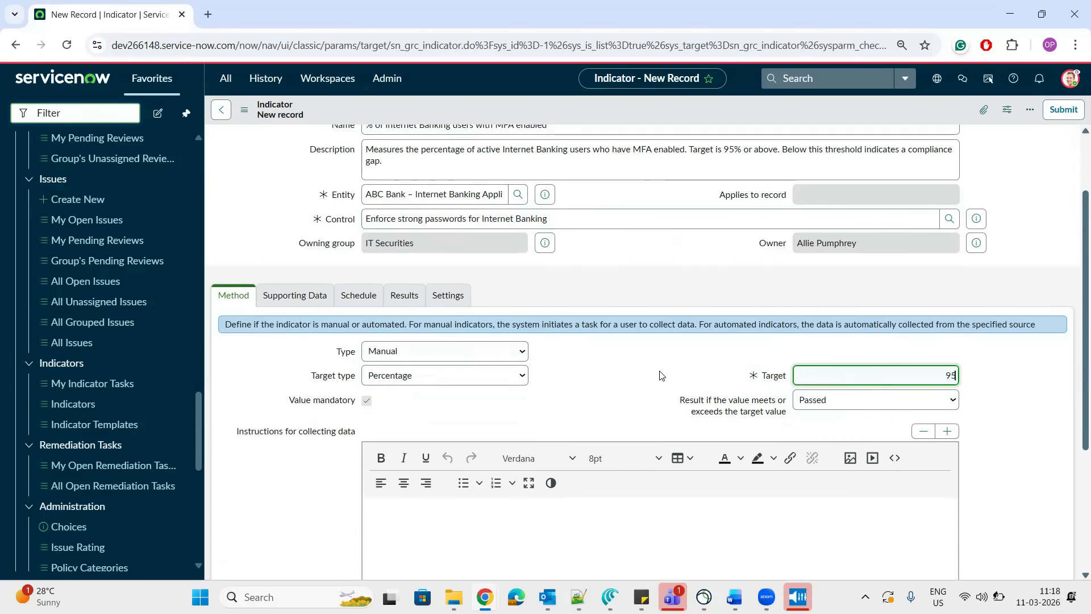
# Copy the MFA status report instructions from the Word document's Method table into the indicator's instructions for collecting data
pyautogui.hotkey('alt', 'Tab')
pyautogui.moveTo(519, 335); pyautogui.dragTo(439, 306)
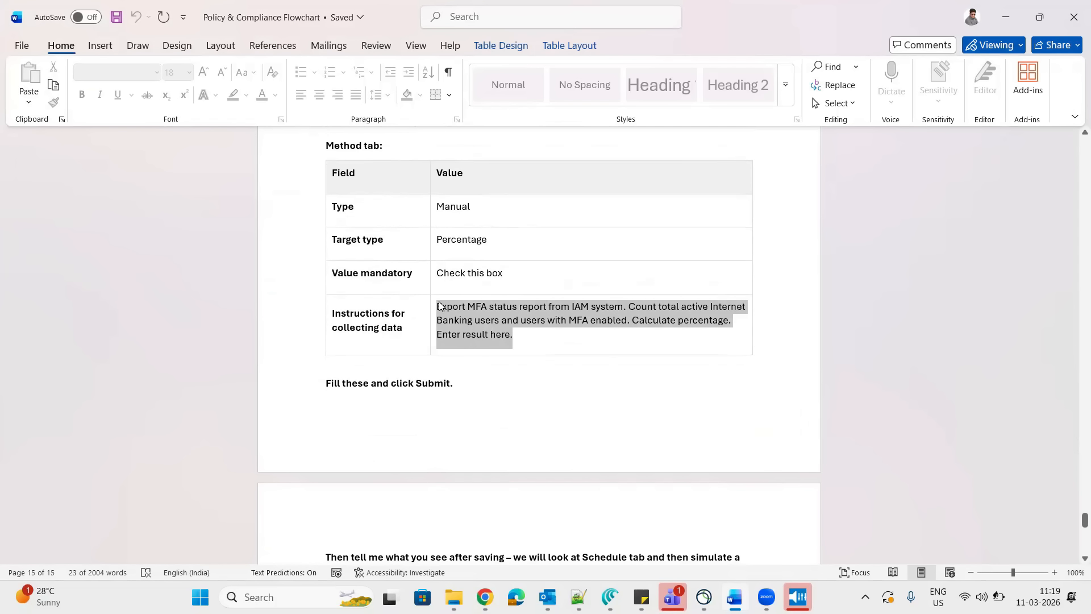
pyautogui.hotkey('ctrl', 'c')
pyautogui.hotkey('alt', 'Tab')
pyautogui.hotkey('ctrl', 'v')
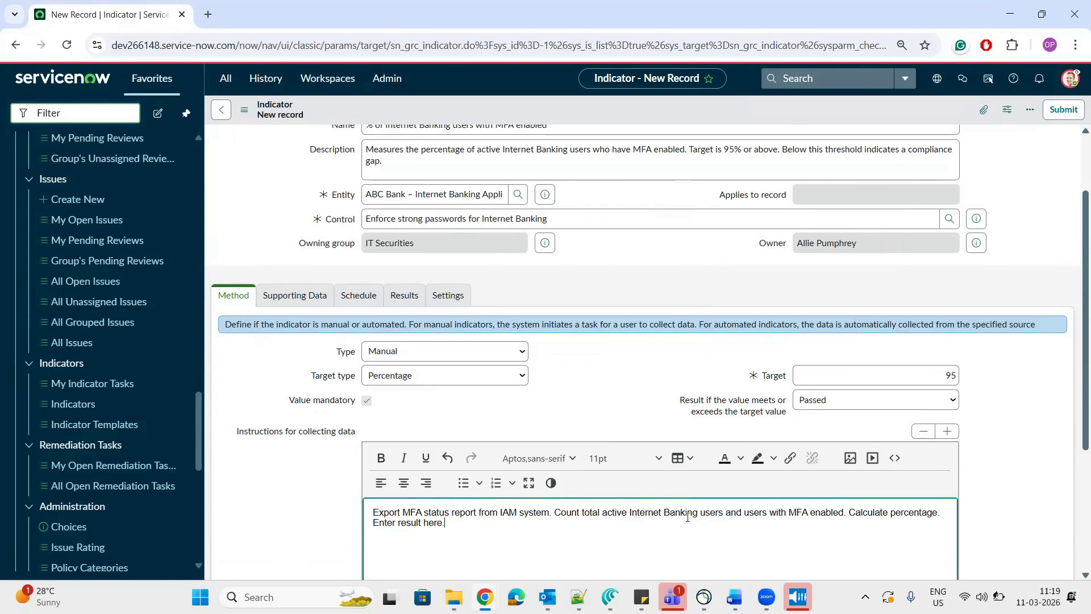
pyautogui.tripleClick(801, 515)
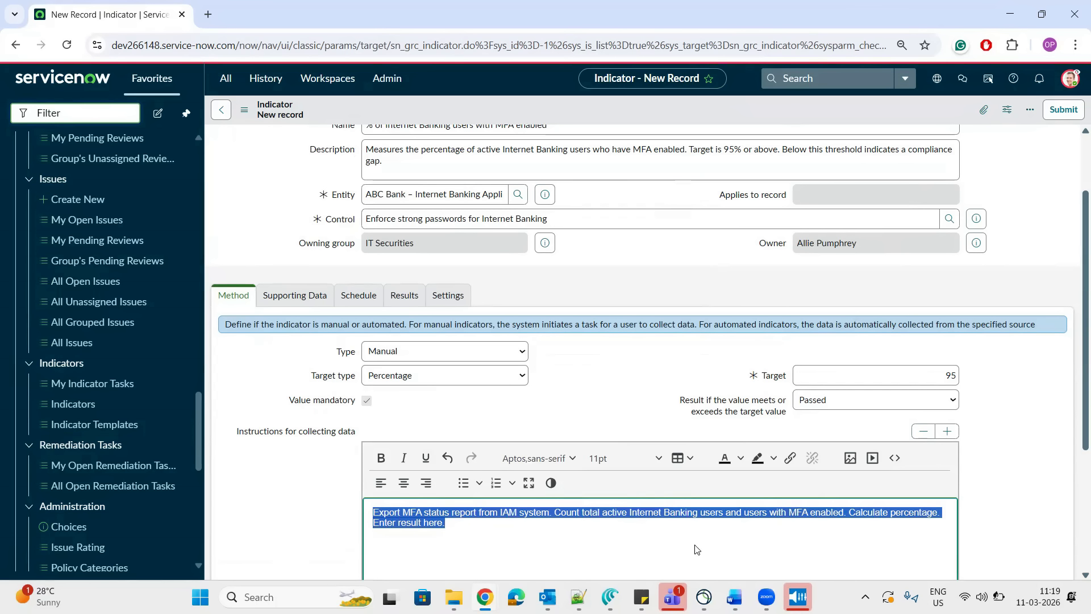
pyautogui.click(463, 532)
pyautogui.click(635, 356)
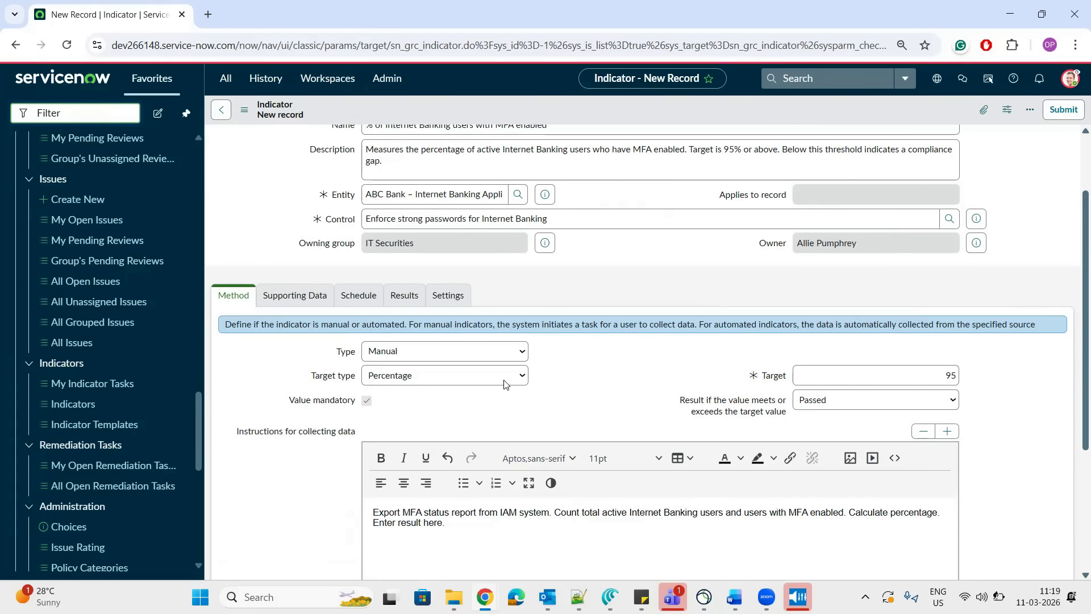
# Check the supporting data options, set the indicator's collection frequency to Quarterly and submit the record
pyautogui.click(357, 298)
pyautogui.click(230, 390)
pyautogui.press('Tab')
pyautogui.press('Tab')
pyautogui.press('Tab')
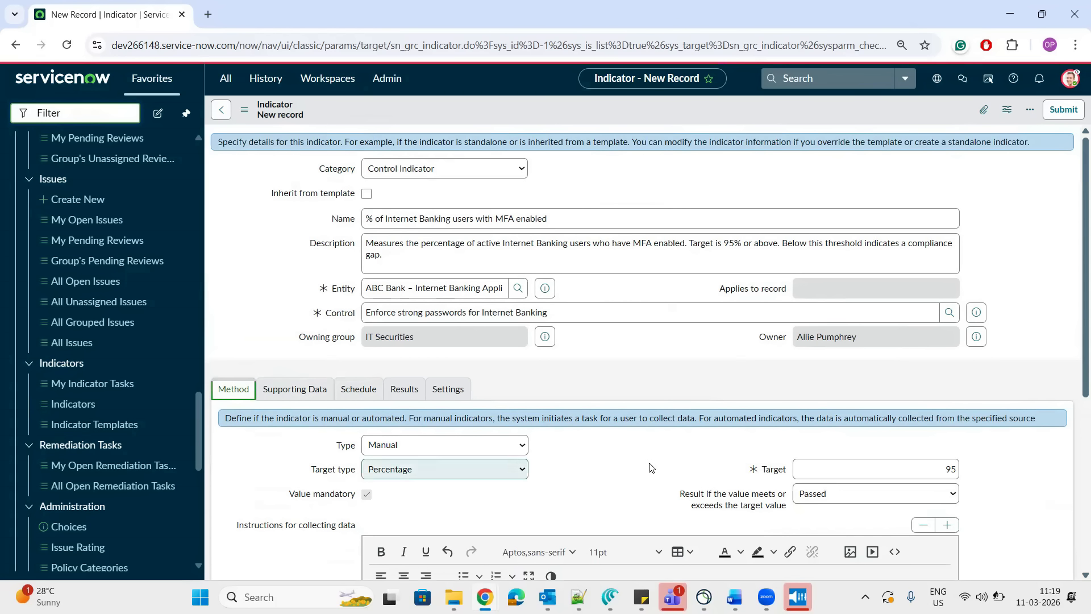
pyautogui.click(303, 393)
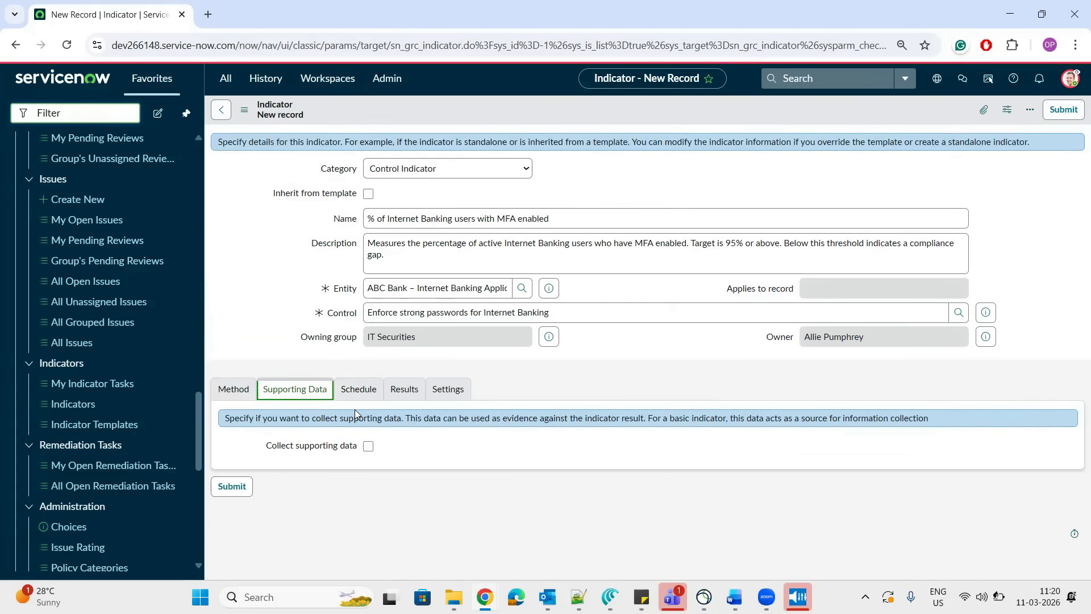
pyautogui.click(358, 394)
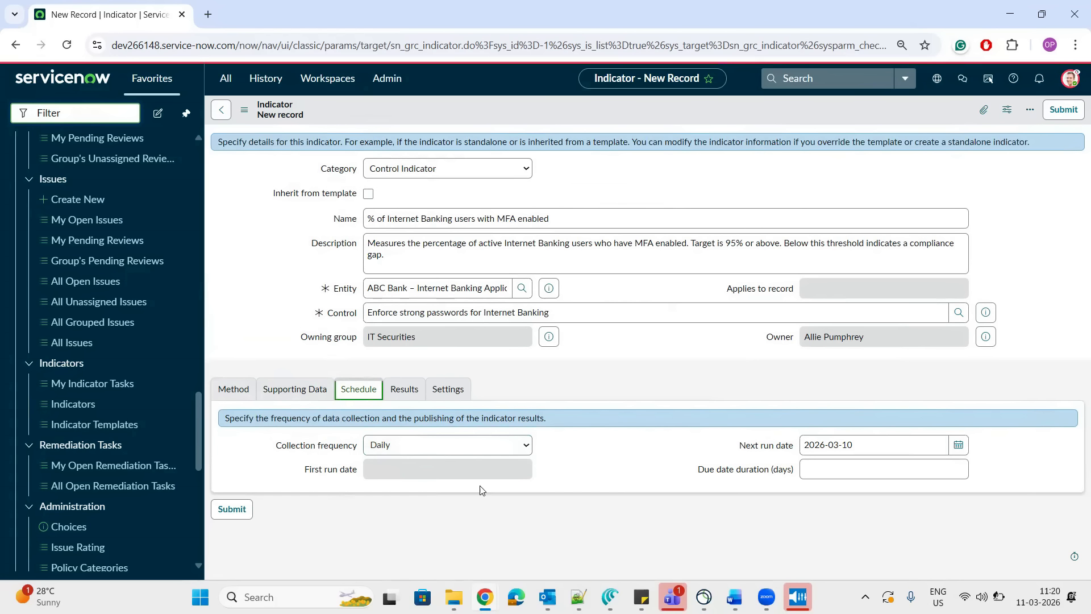
pyautogui.click(512, 448)
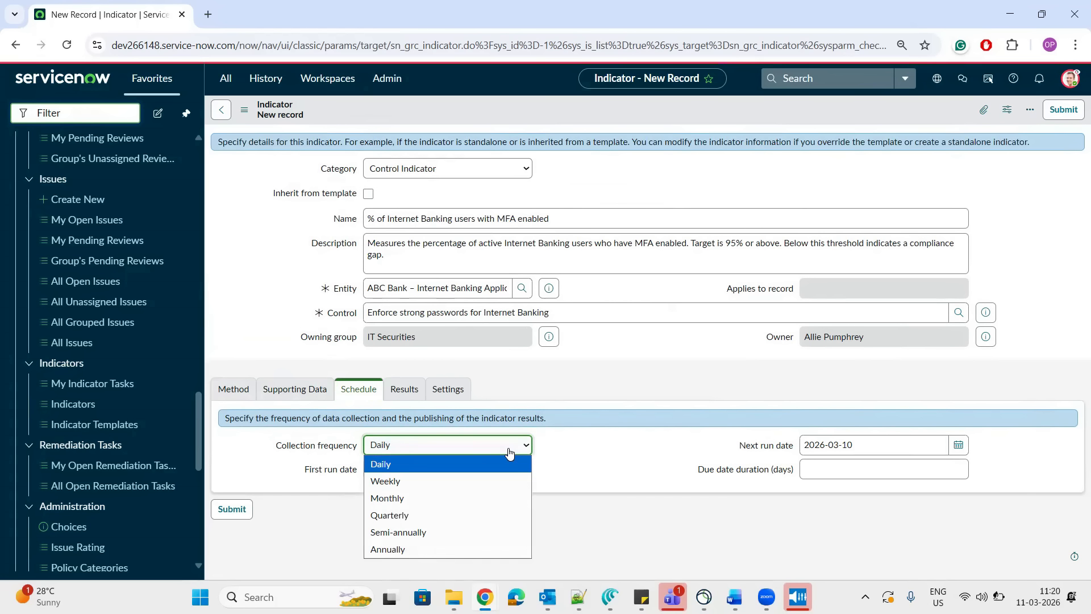
pyautogui.click(430, 514)
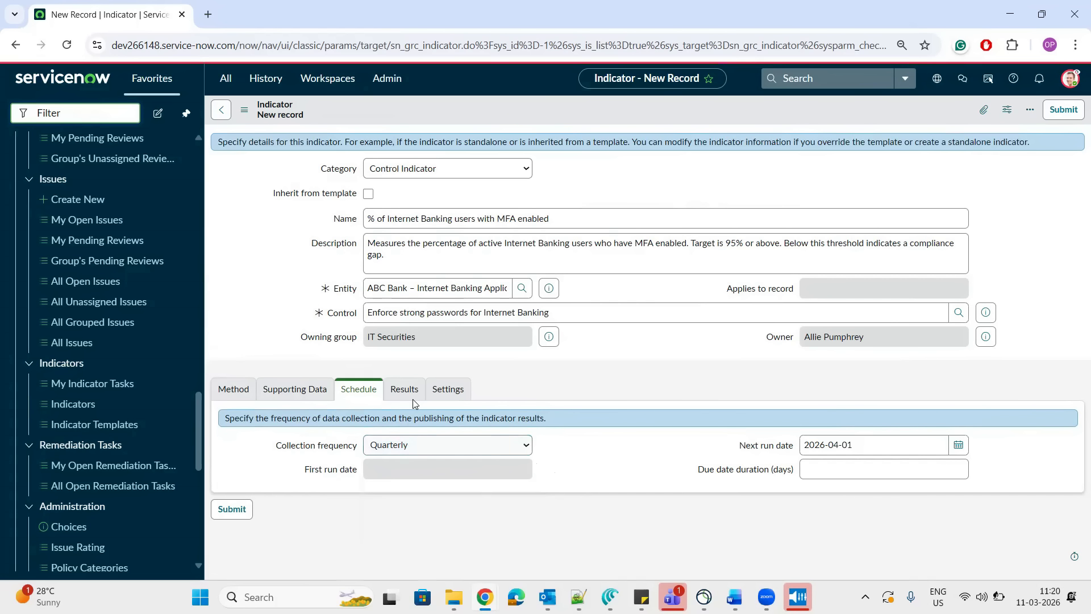
pyautogui.click(1060, 112)
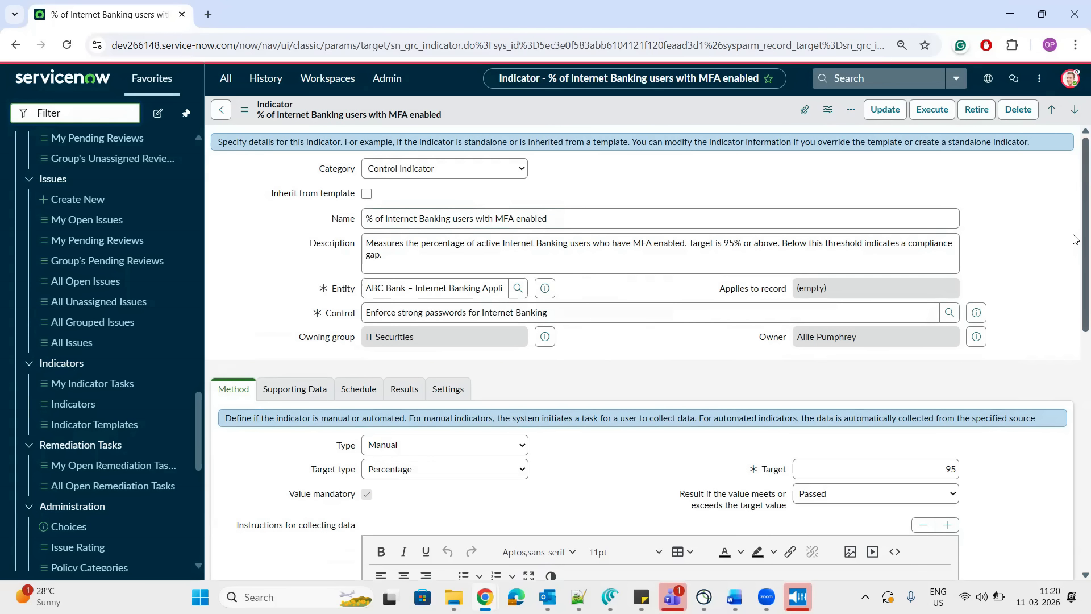
# Execute the "% of Internet Banking users with MFA enabled" indicator so that an indicator task is generated
pyautogui.moveTo(1073, 233)
pyautogui.mouseDown()
pyautogui.moveTo(1073, 439)
pyautogui.moveTo(1073, 226)
pyautogui.mouseUp()
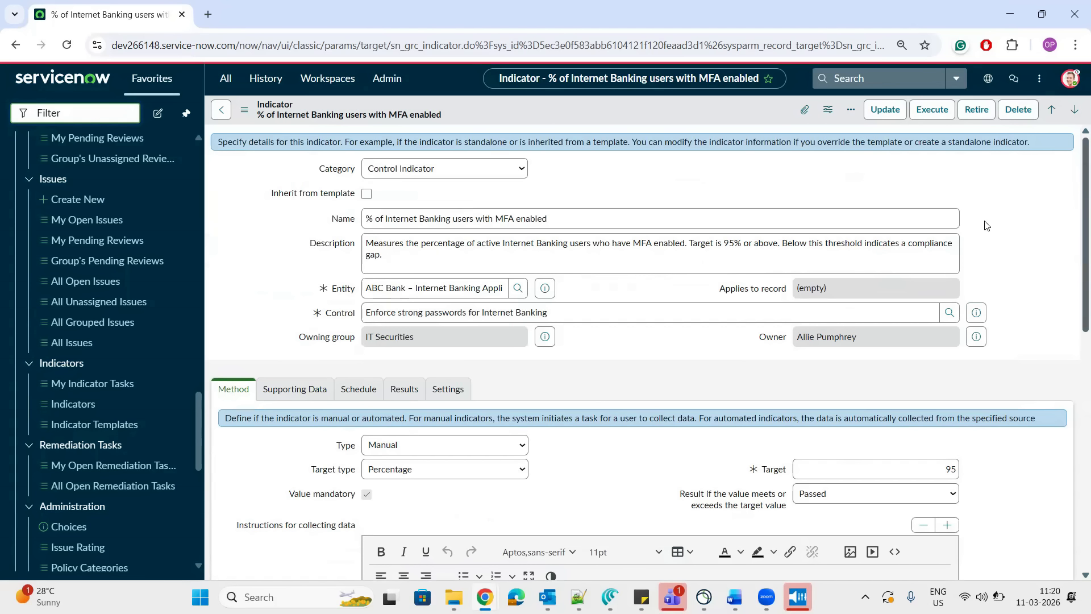
pyautogui.click(932, 111)
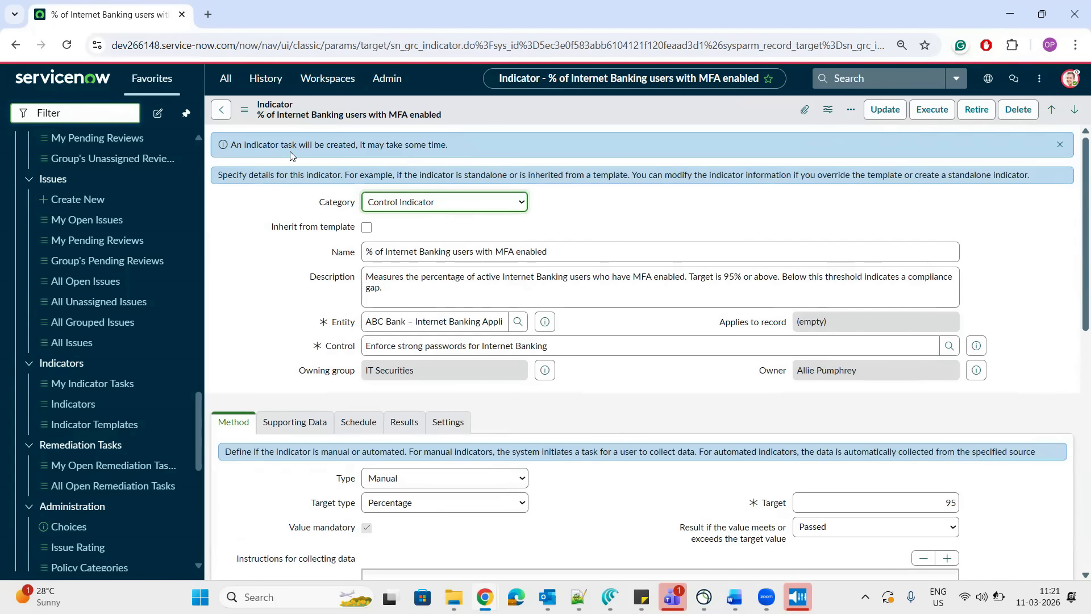
pyautogui.moveTo(231, 145); pyautogui.dragTo(456, 147)
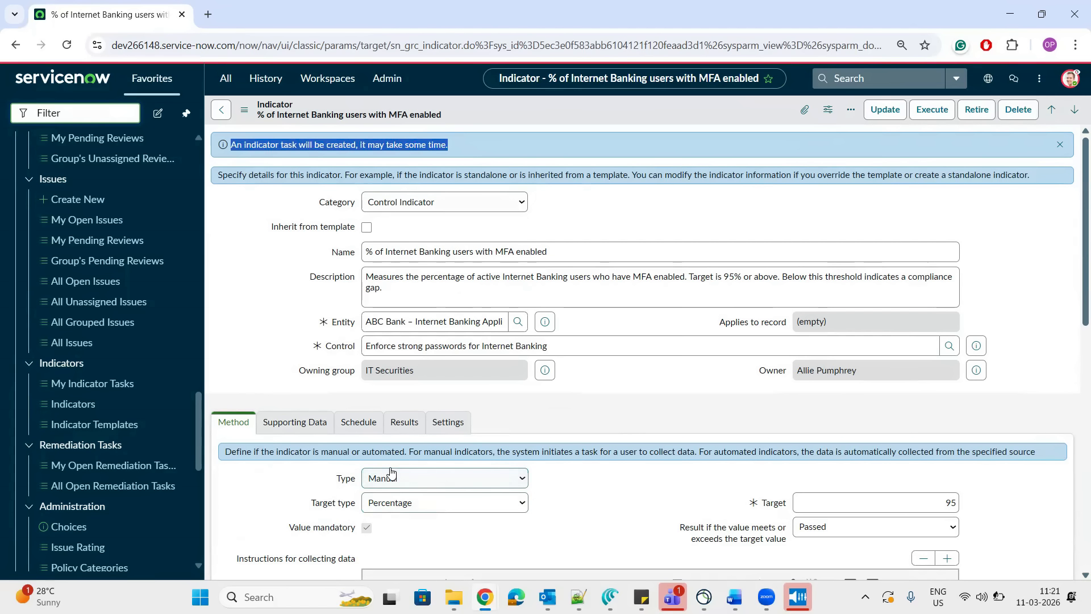
pyautogui.click(269, 333)
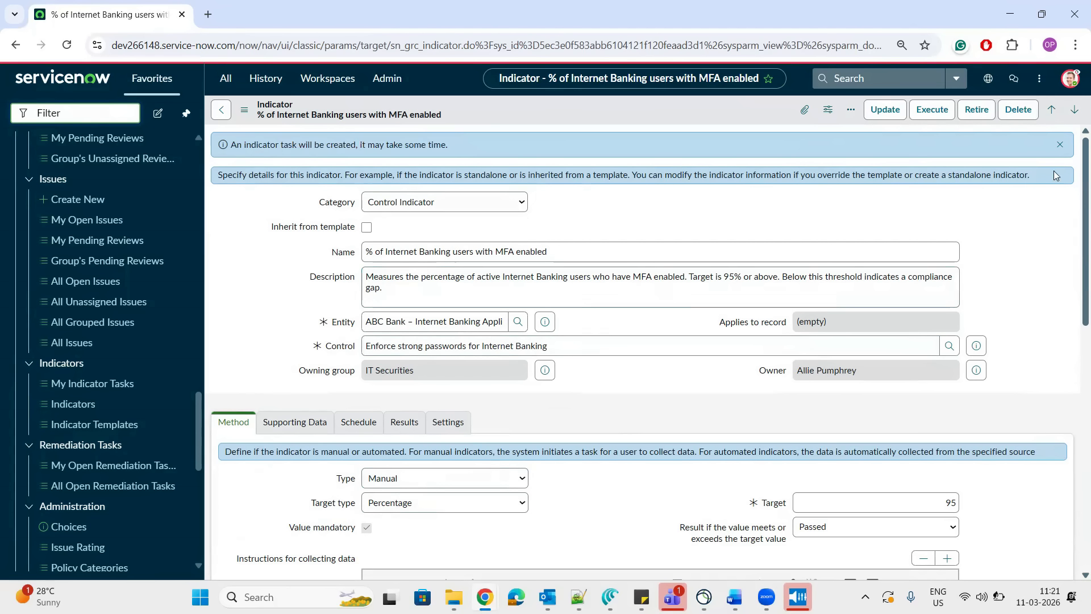
# Reload the indicator form and show its open tasks in the related lists
pyautogui.scroll(-10, 1074, 214)
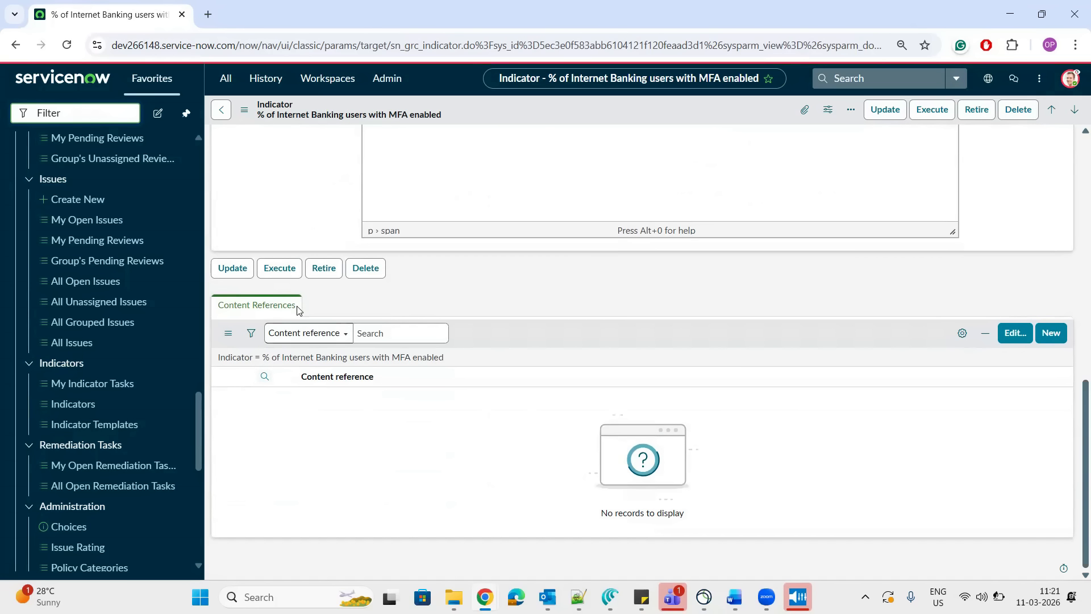
pyautogui.rightClick(509, 111)
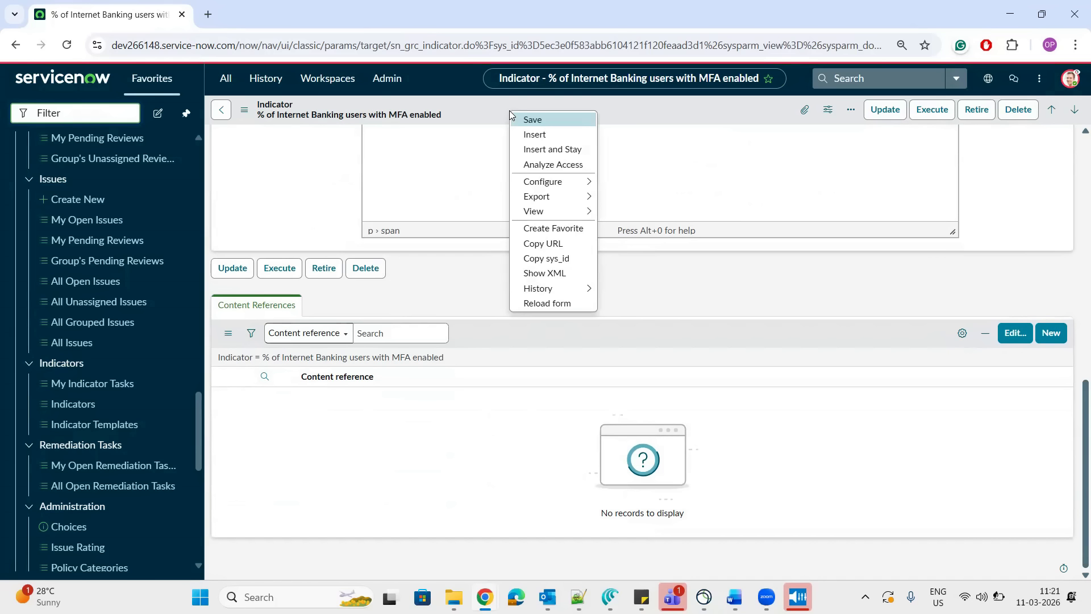
pyautogui.click(543, 305)
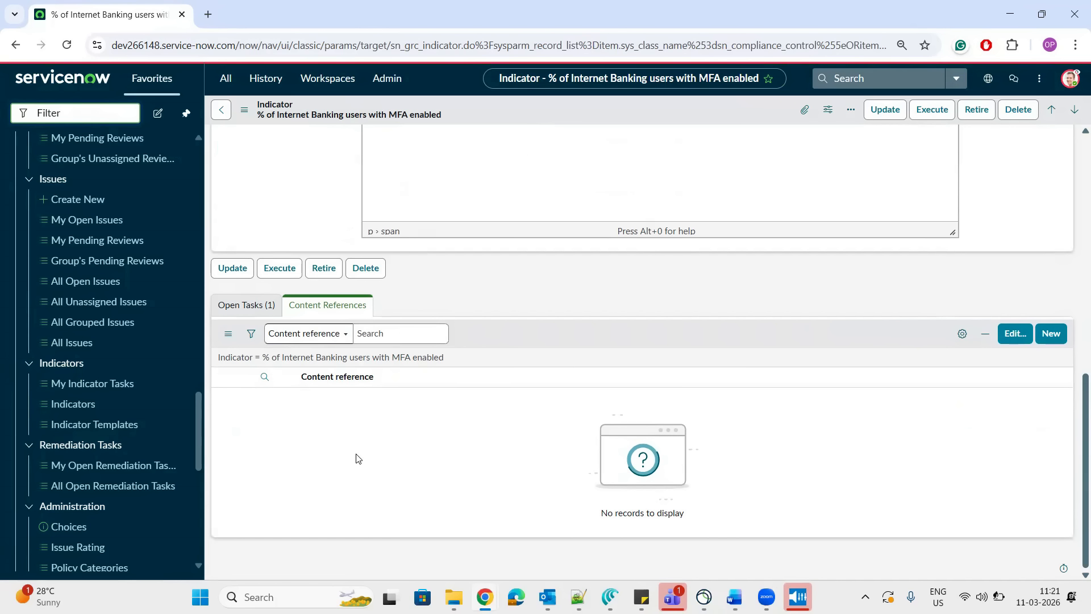
pyautogui.click(246, 305)
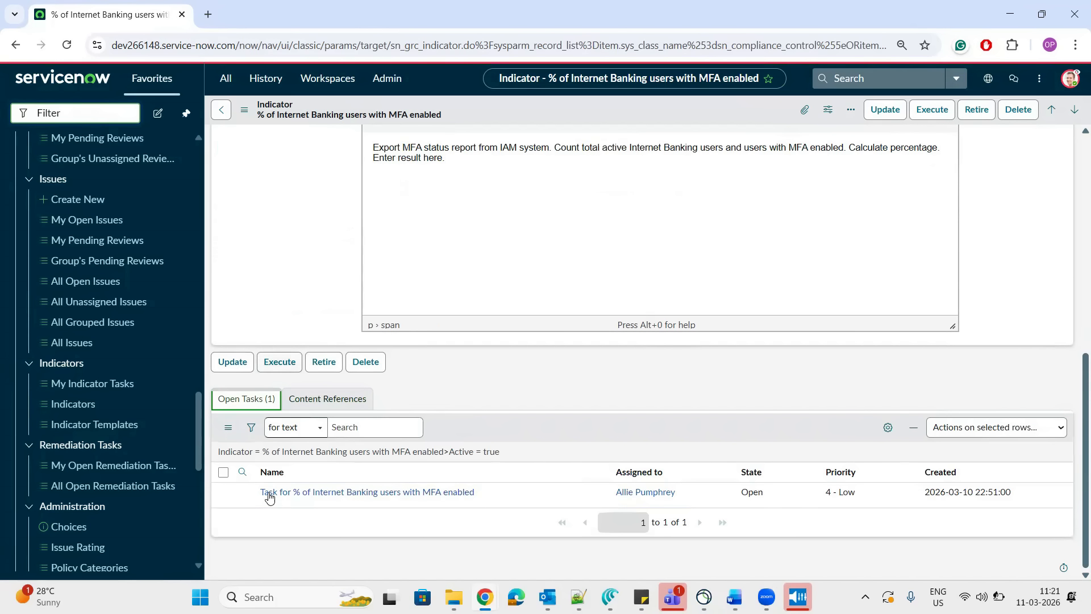
# Open the MFA indicator's open task in a new browser tab and check who it is assigned to
pyautogui.rightClick(242, 496)
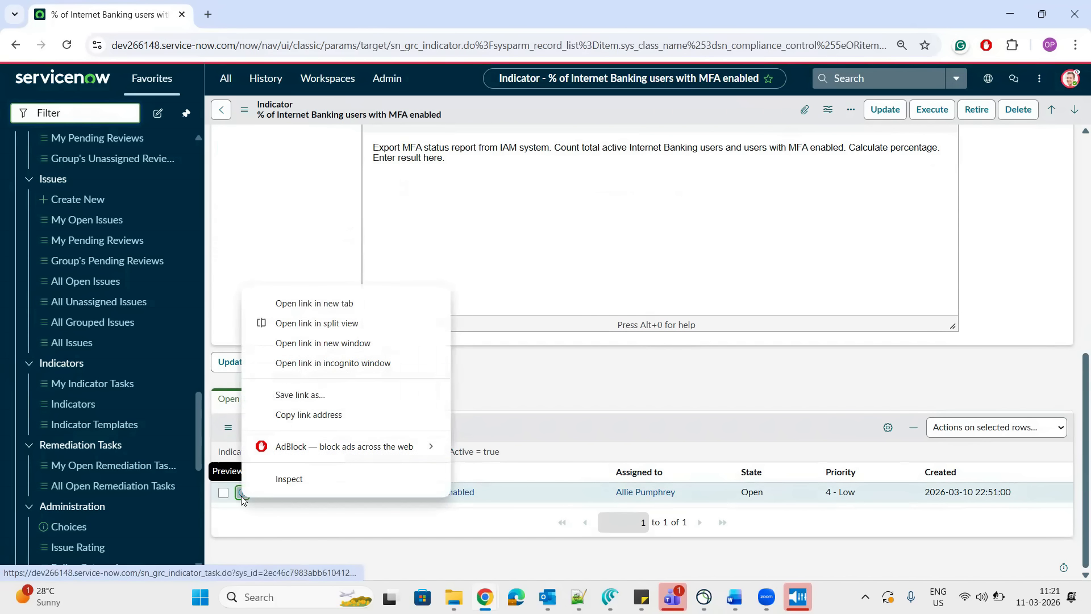
pyautogui.click(314, 303)
pyautogui.tripleClick(284, 153)
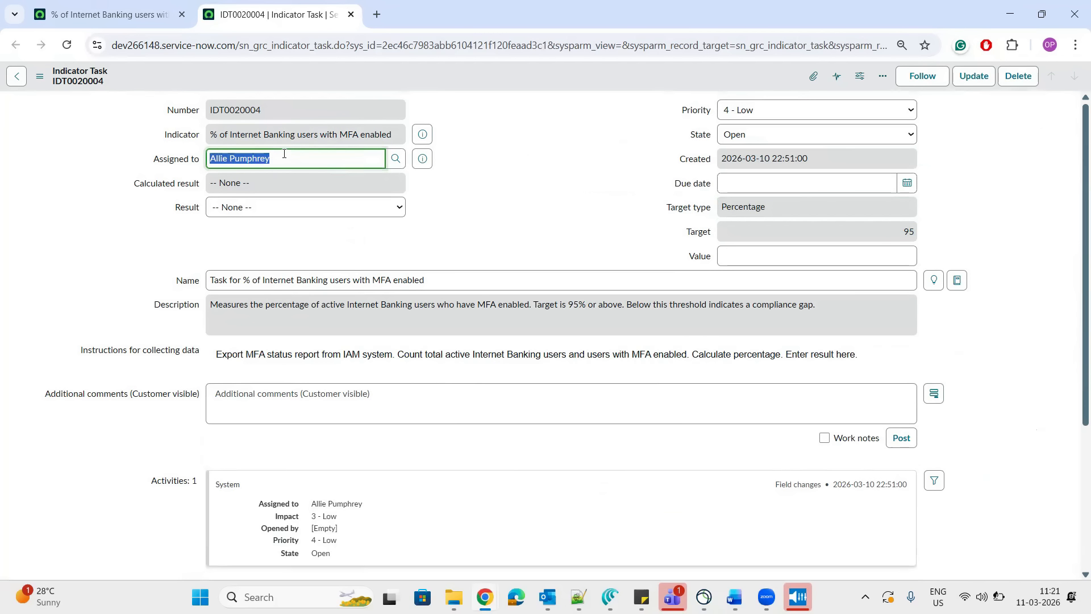
pyautogui.click(512, 247)
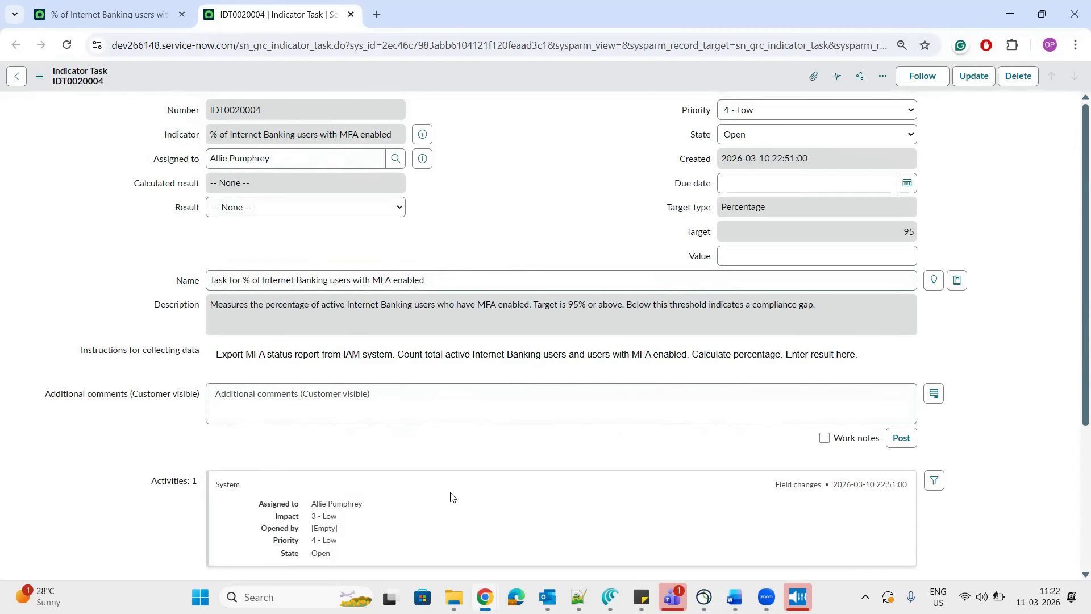
# Switch to the incognito Chrome window with the assessment instance and check which user is being impersonated
pyautogui.hotkey('alt', 'Tab')
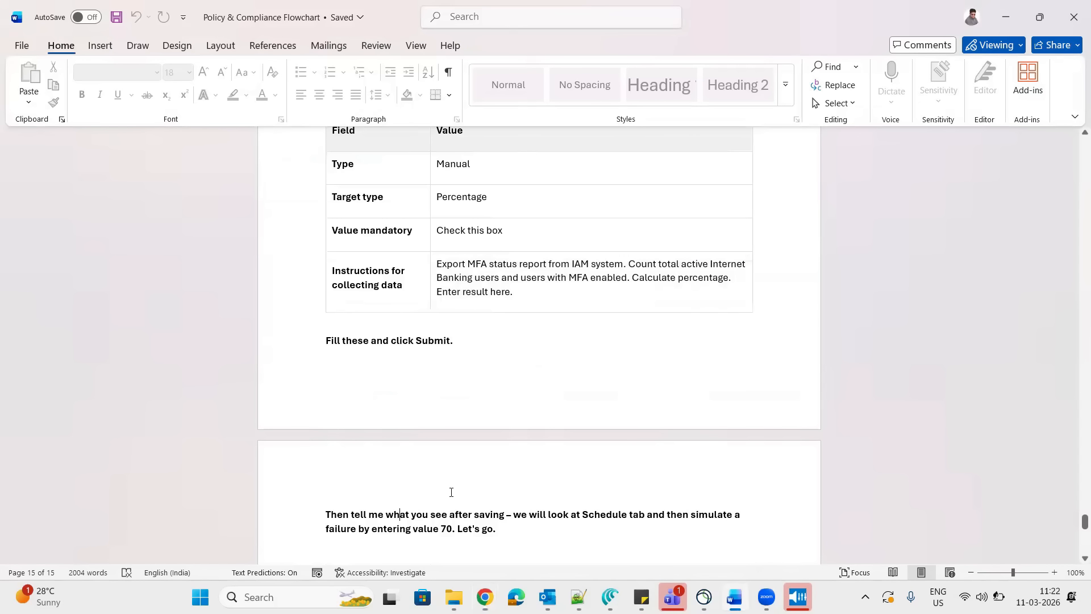
pyautogui.hotkey('alt', 'Tab')
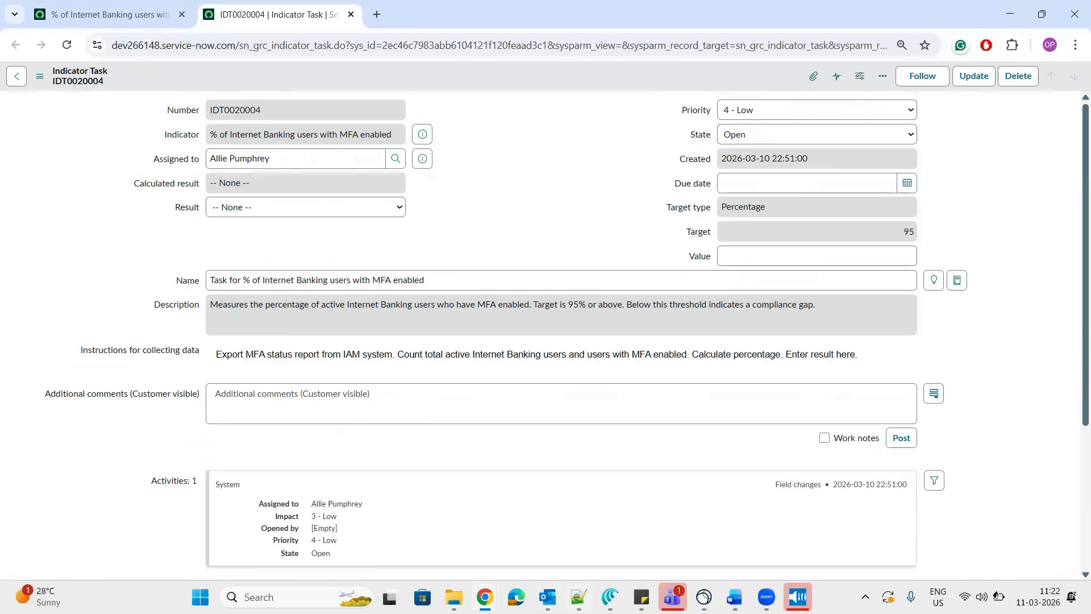
pyautogui.moveTo(484, 596)
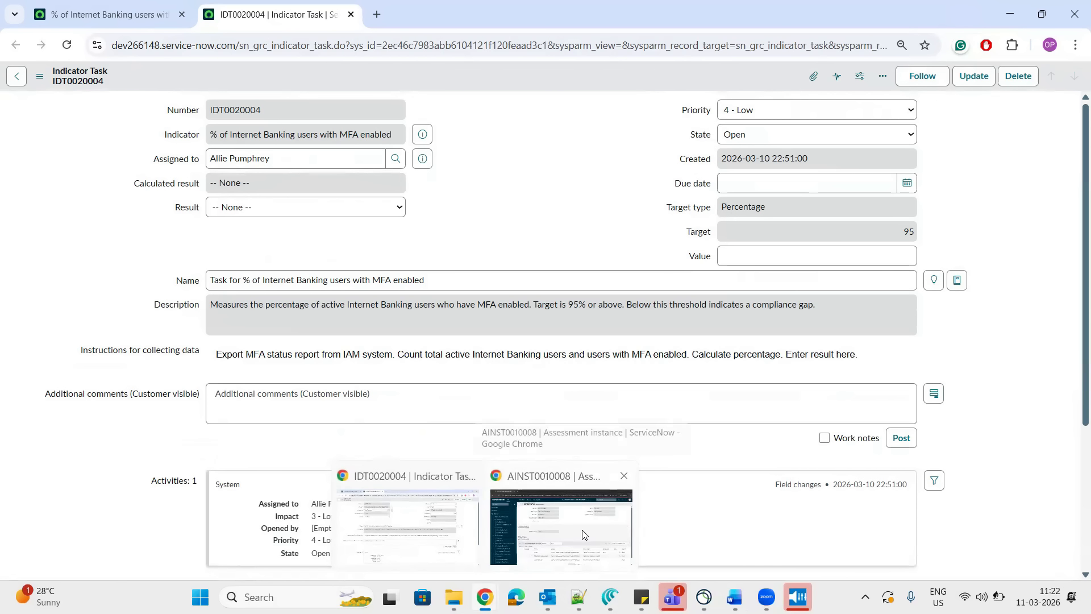
pyautogui.click(585, 534)
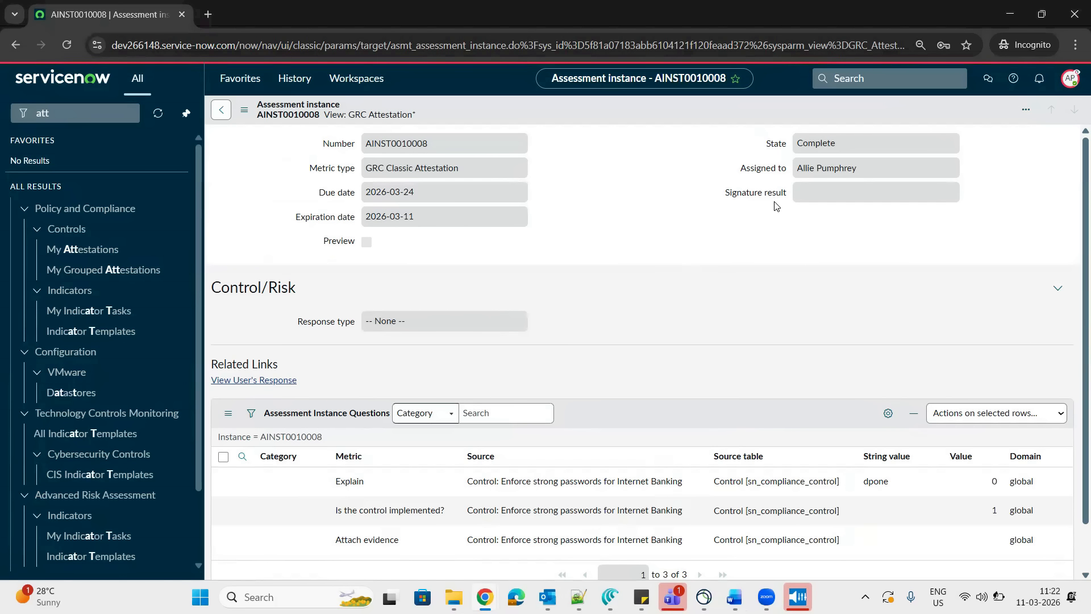
pyautogui.click(1072, 83)
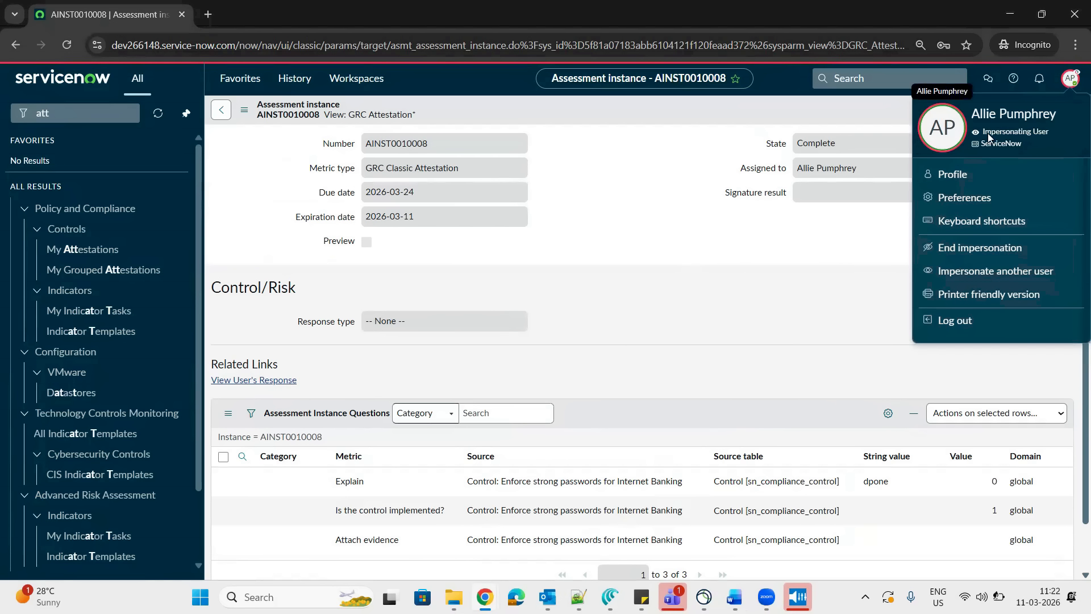
pyautogui.click(633, 199)
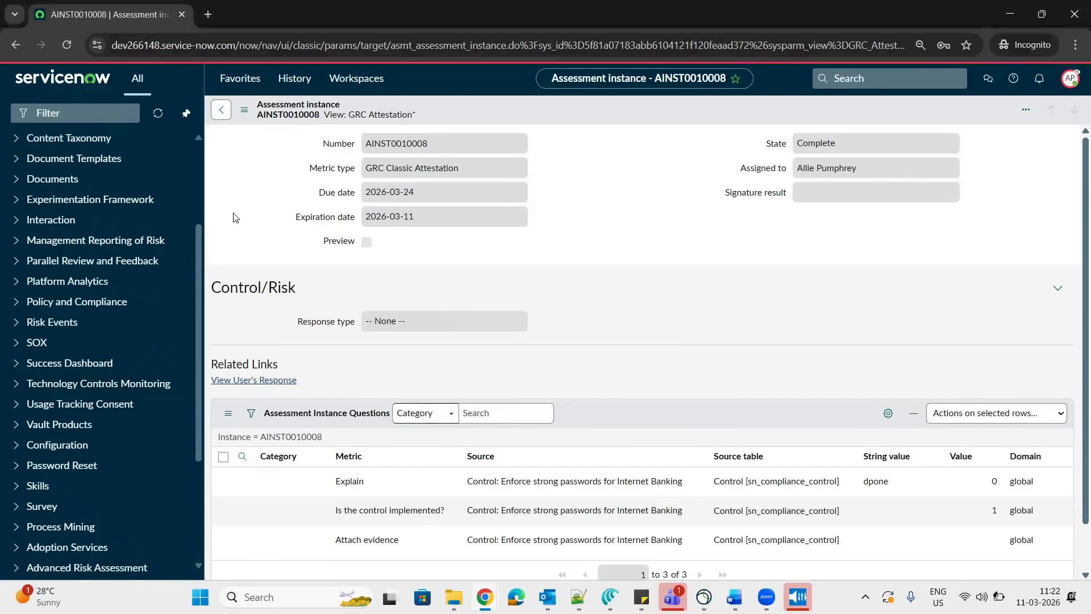
# From the Policy and Compliance indicators list, open the "% of Internet Banking users with MFA enabled" indicator and its open task
pyautogui.click(159, 301)
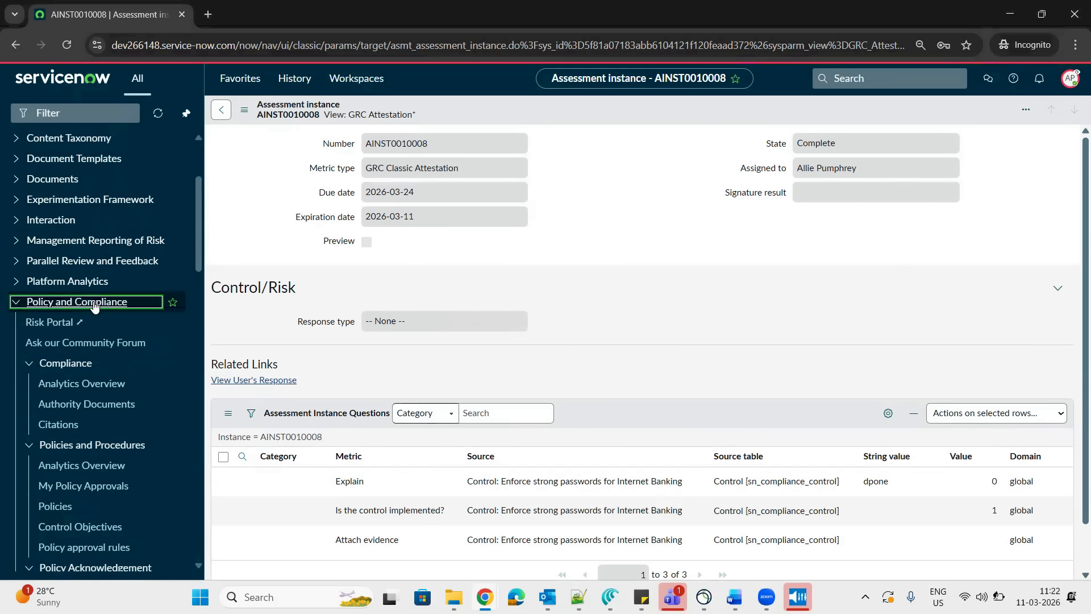
pyautogui.scroll(-18, 61, 303)
pyautogui.click(61, 298)
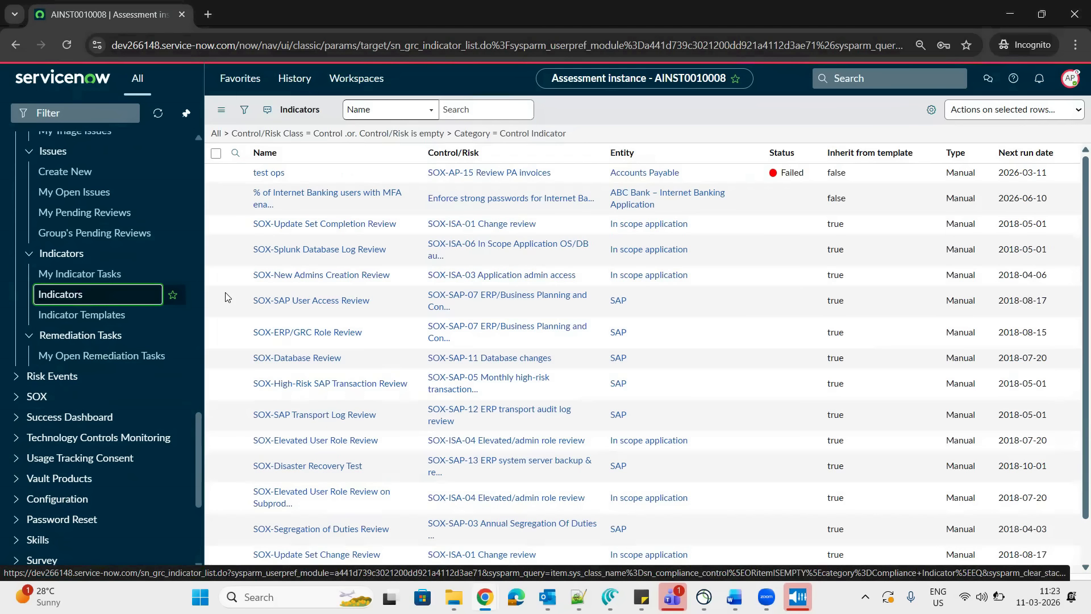
pyautogui.click(320, 194)
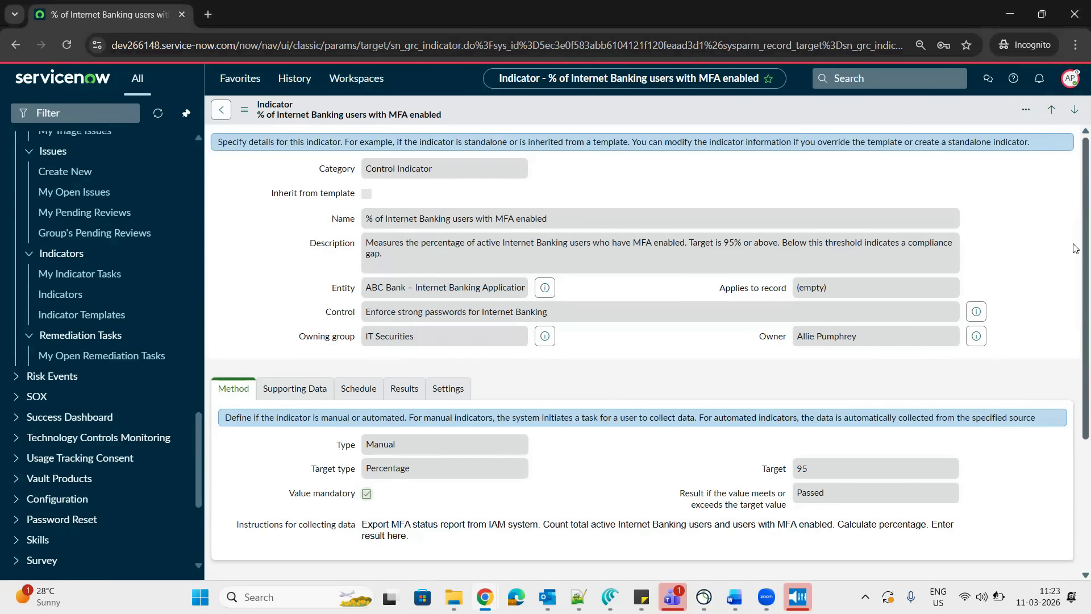
pyautogui.scroll(-3, 1074, 334)
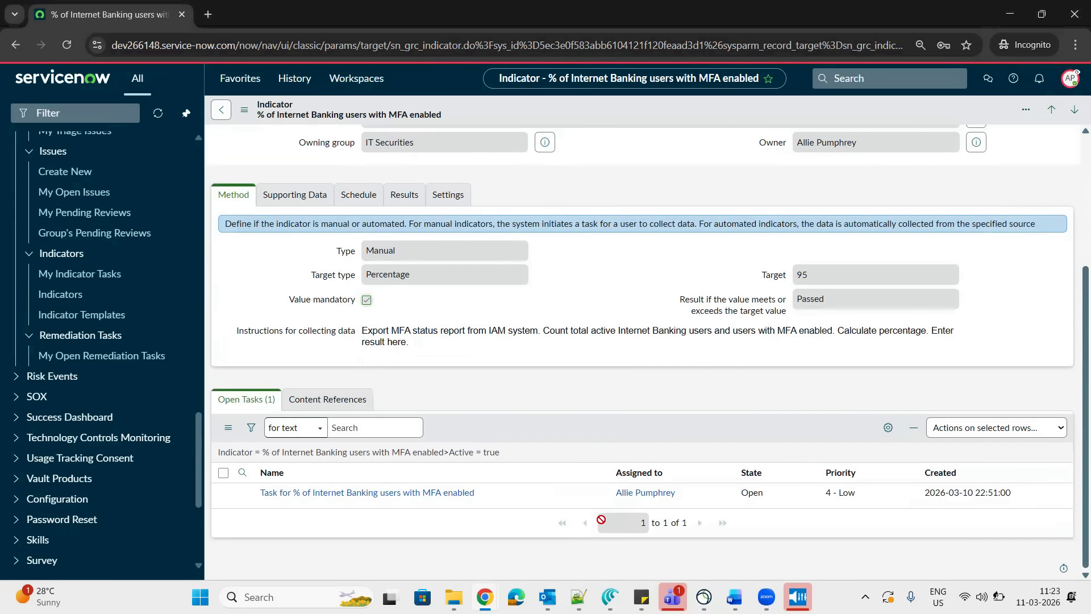
pyautogui.click(429, 493)
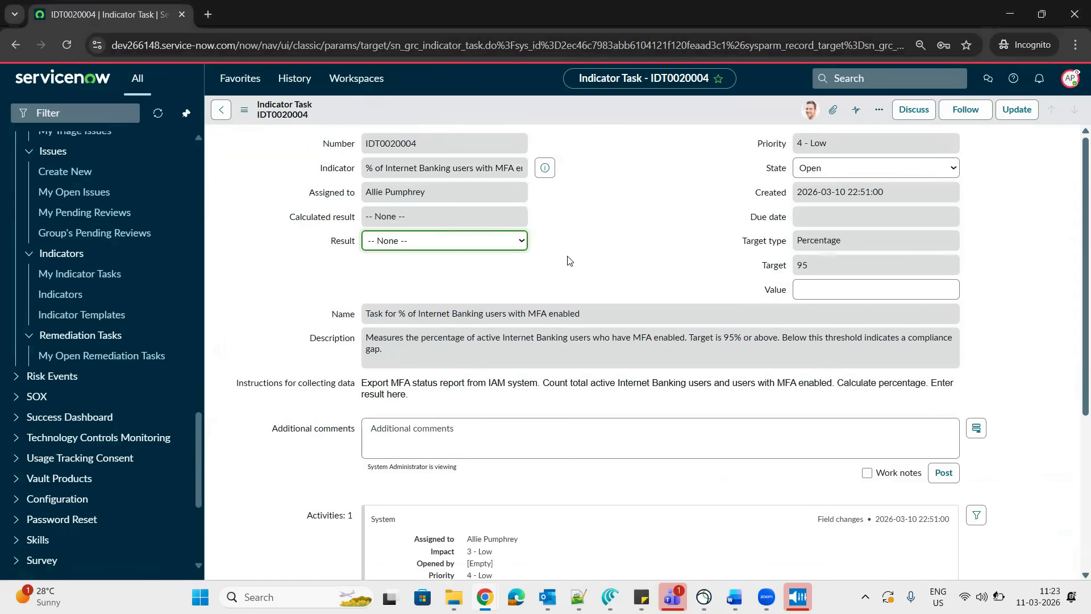
# Fill in the indicator task with the value 96, the result Passed and the additional comment "passed"
pyautogui.click(521, 242)
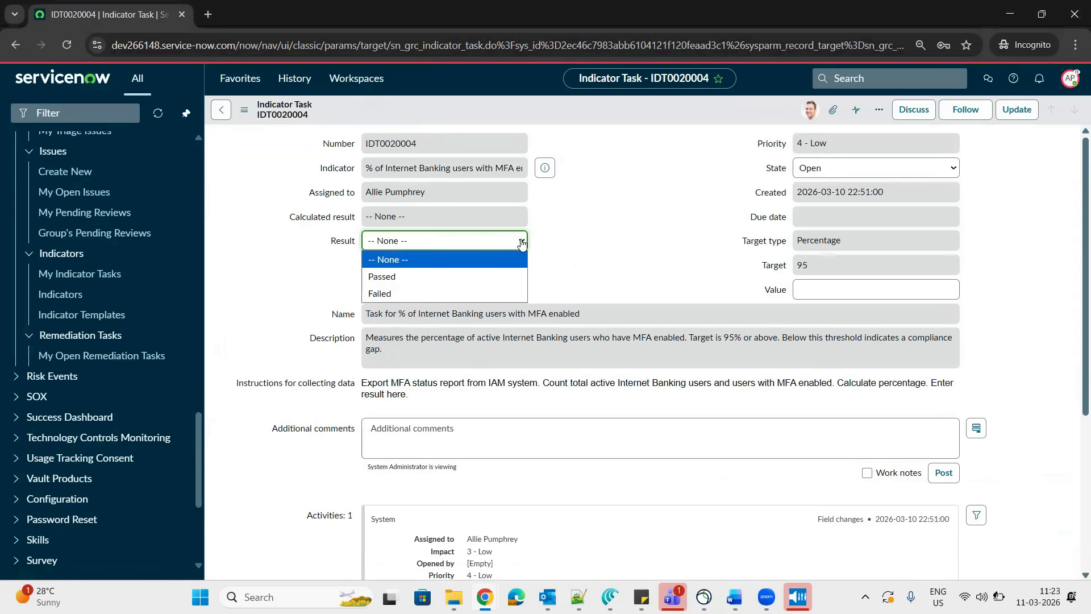
pyautogui.click(619, 261)
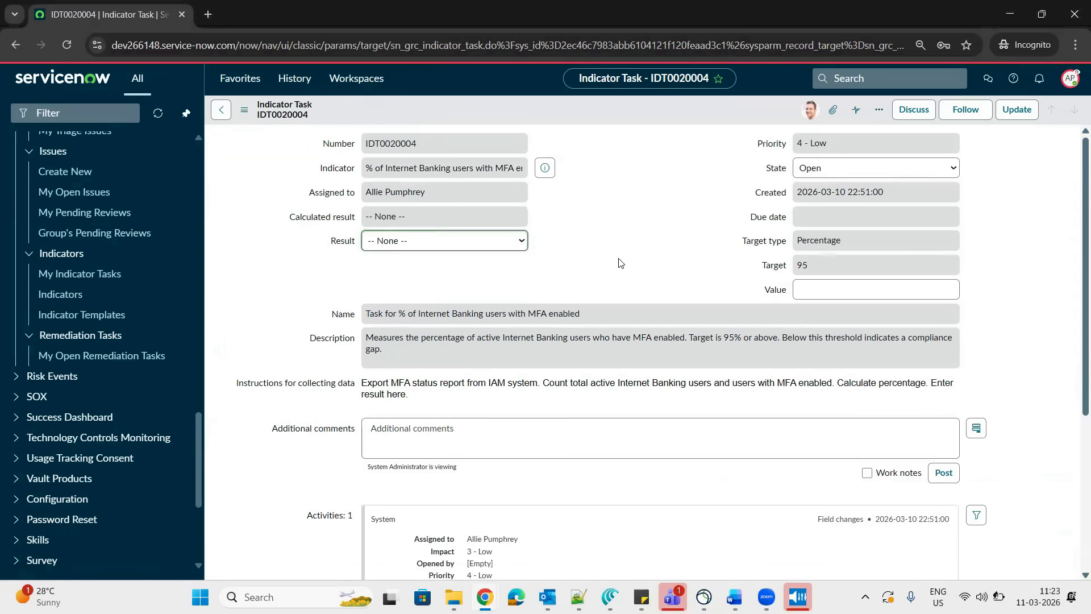
pyautogui.click(882, 292)
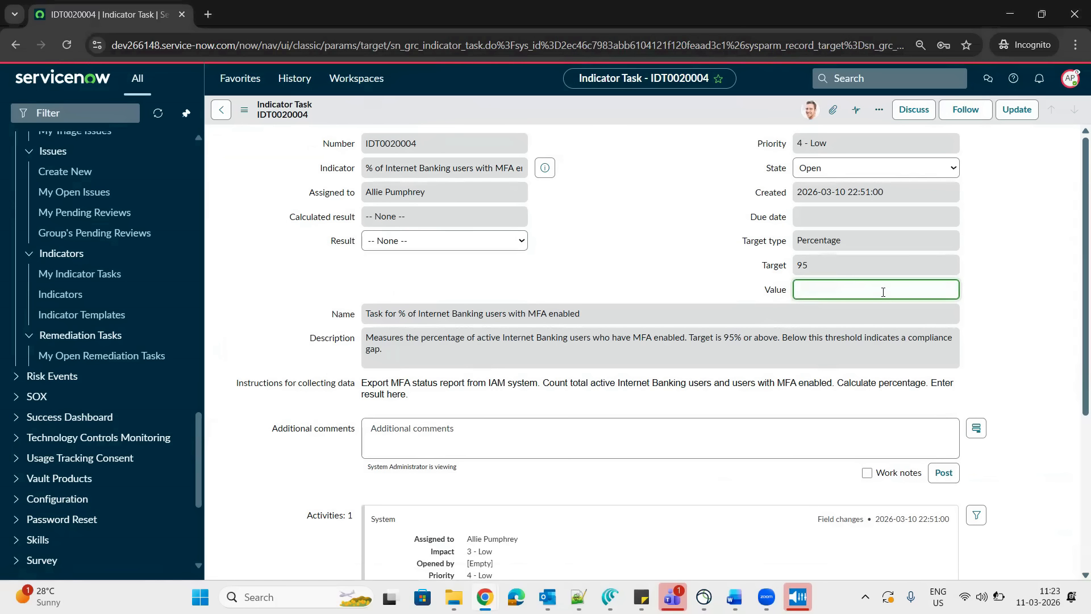
pyautogui.click(519, 240)
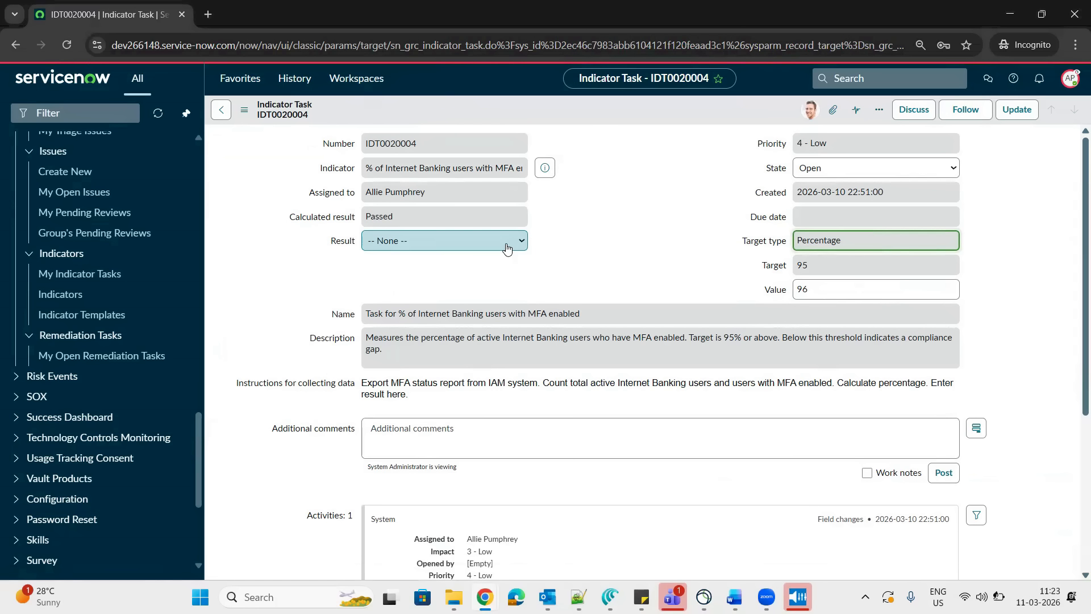
pyautogui.click(473, 276)
pyautogui.click(456, 438)
pyautogui.write('passed')
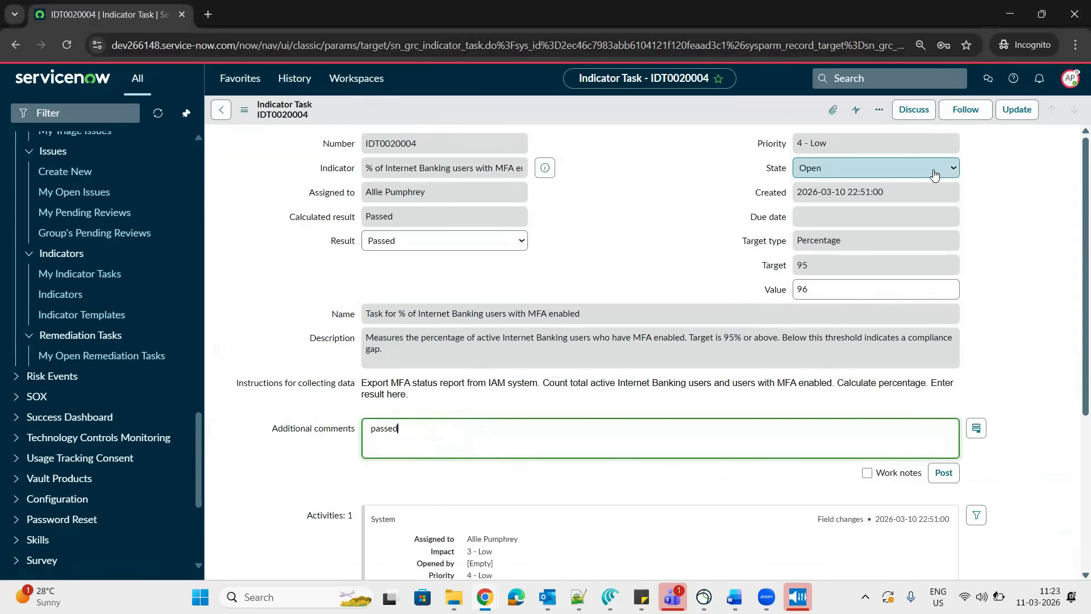
# Set the indicator task's state to Closed and update the record
pyautogui.click(934, 168)
pyautogui.click(870, 217)
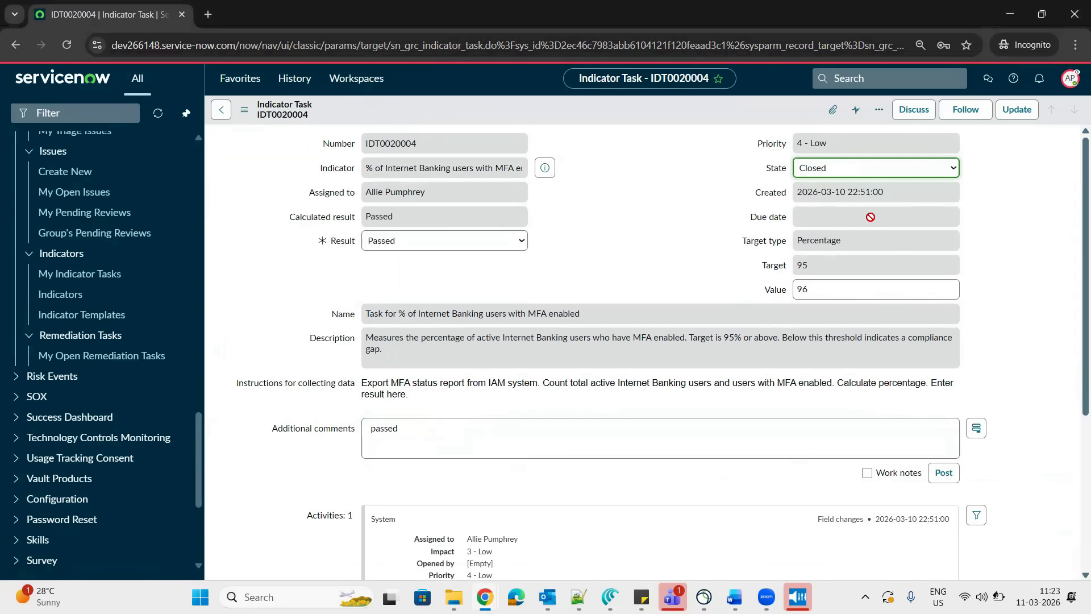
pyautogui.click(1017, 114)
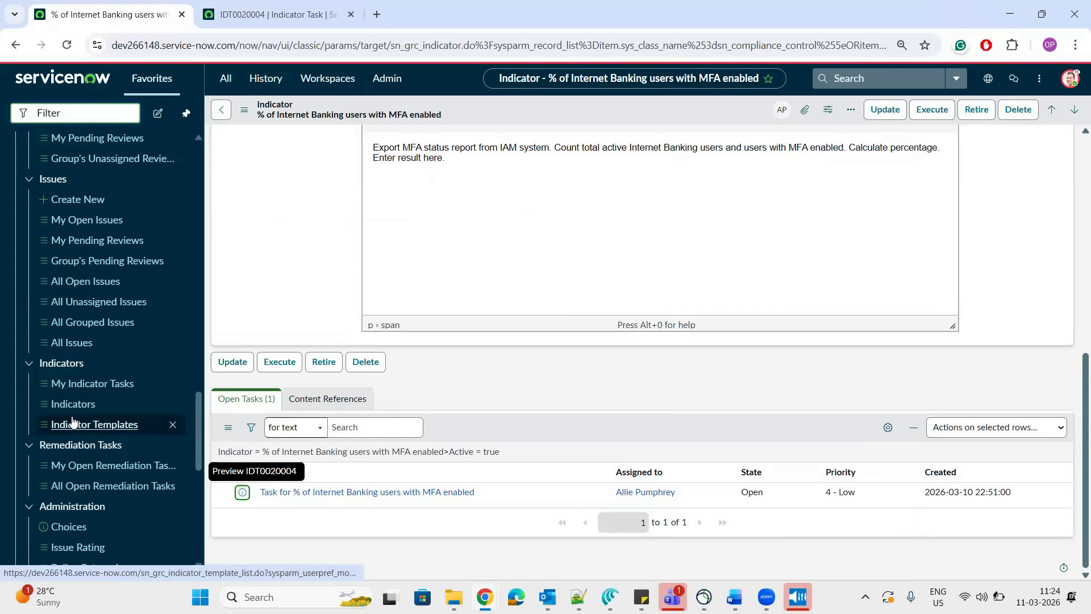
# Switch back to the administrator's browser window and check the MFA indicator's status in the Indicators list
pyautogui.click(72, 405)
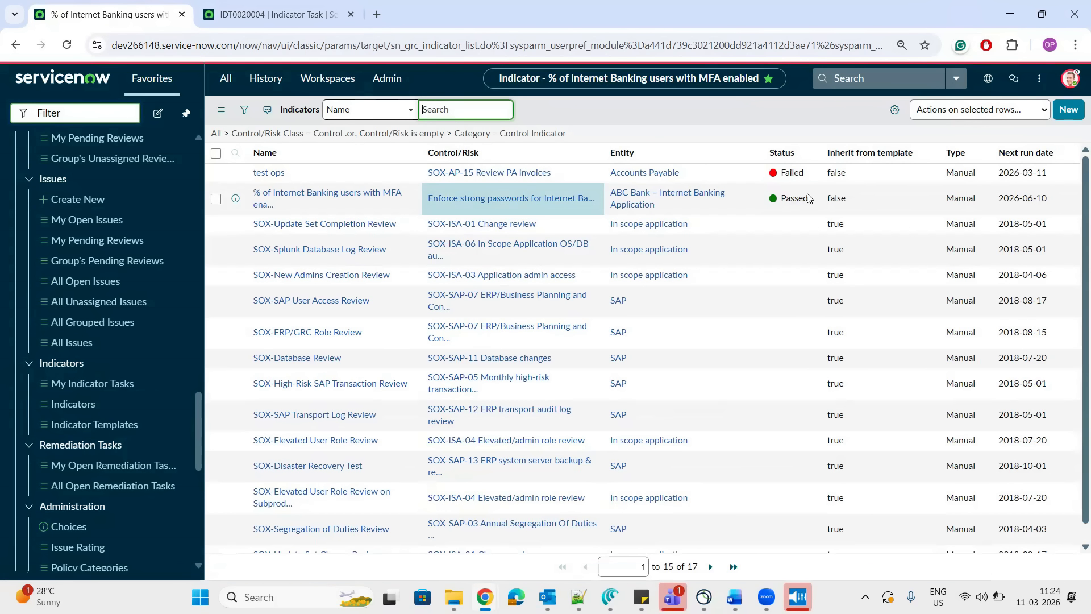
pyautogui.moveTo(809, 197); pyautogui.dragTo(764, 212)
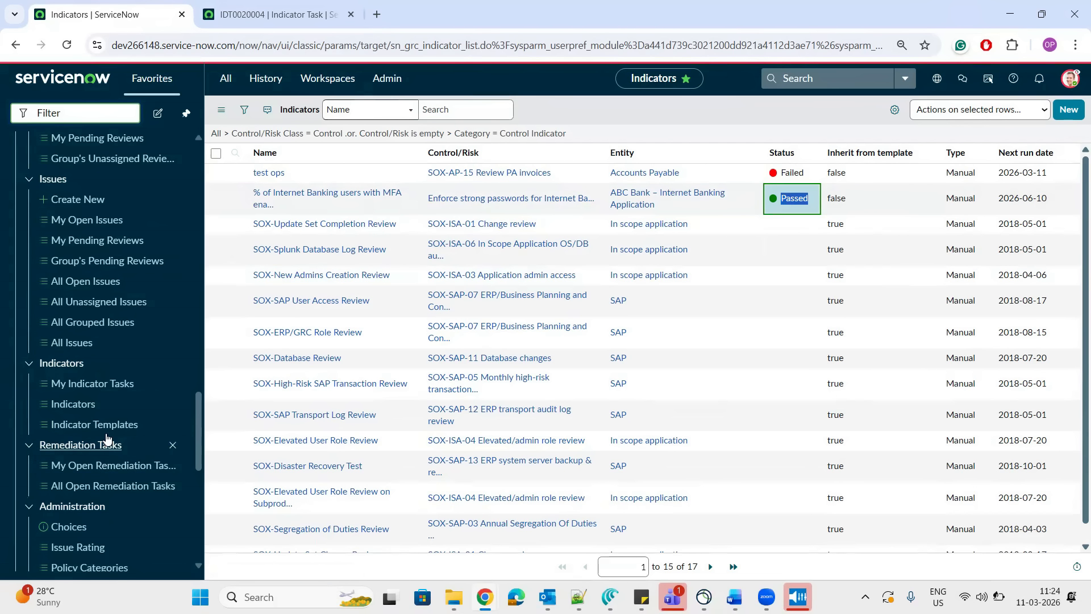
# Open the list of all controls in a new browser tab and check the compliance status of "Enforce strong passwords for Internet Banking"
pyautogui.scroll(6, 106, 437)
pyautogui.middleClick(85, 318)
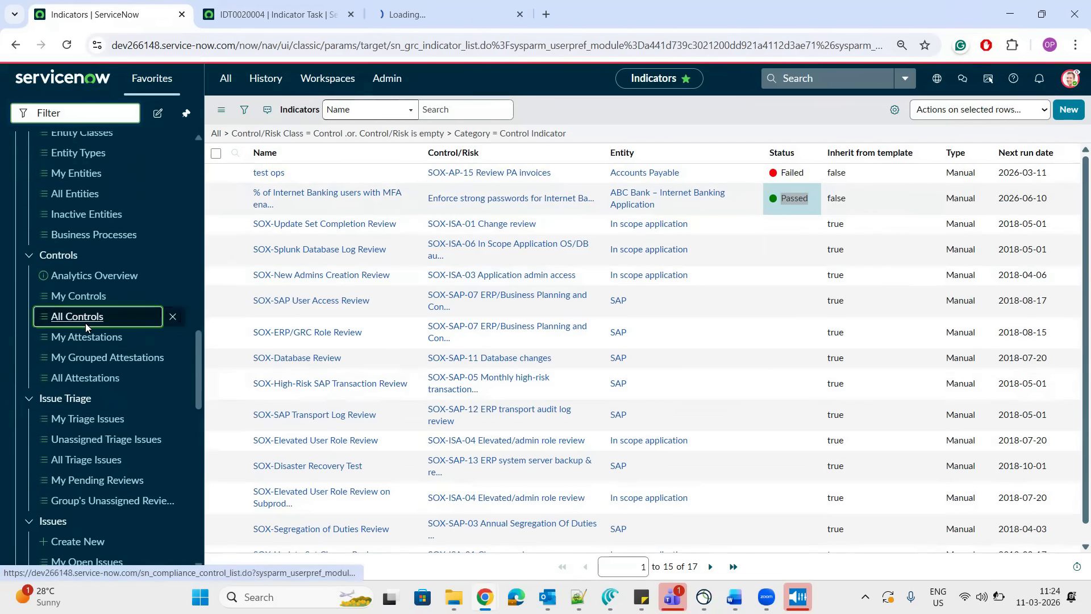
pyautogui.click(435, 7)
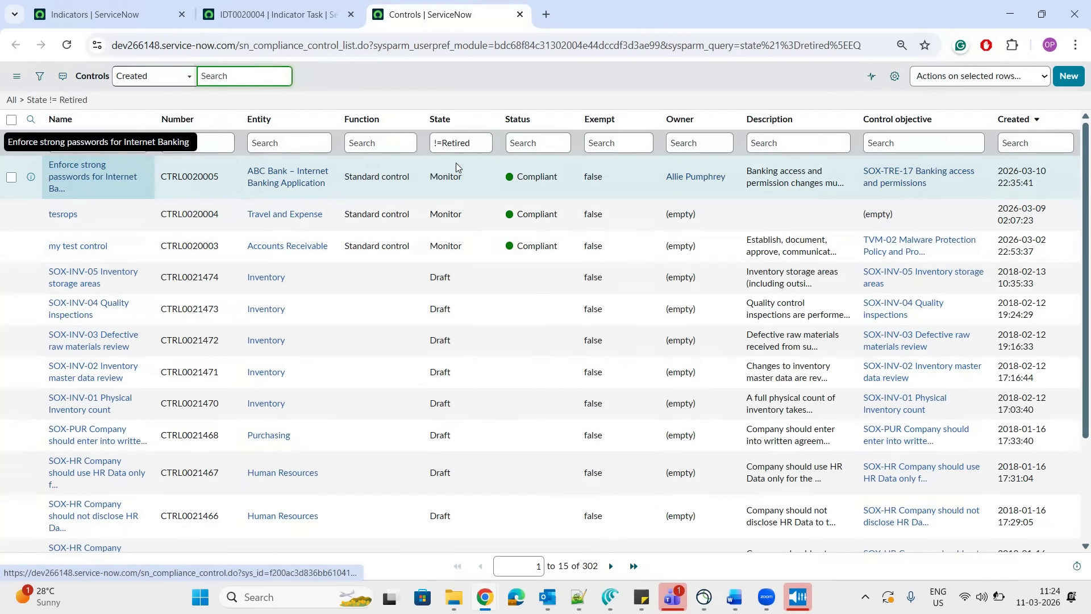
pyautogui.click(557, 182)
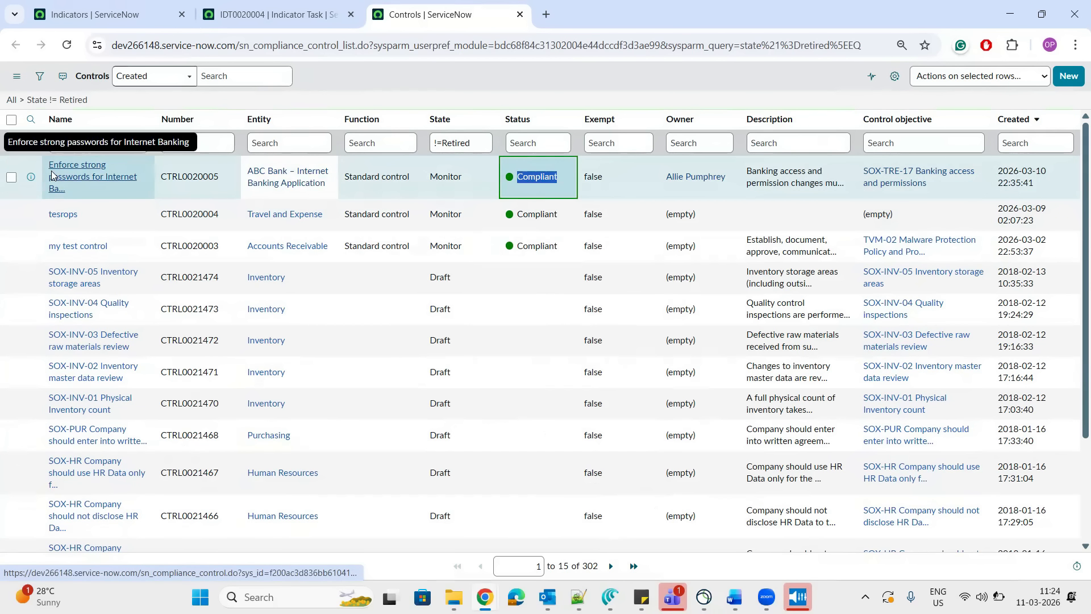
# Open the control "Enforce strong passwords for Internet Banking" in a new browser tab and review its details and related records
pyautogui.rightClick(32, 177)
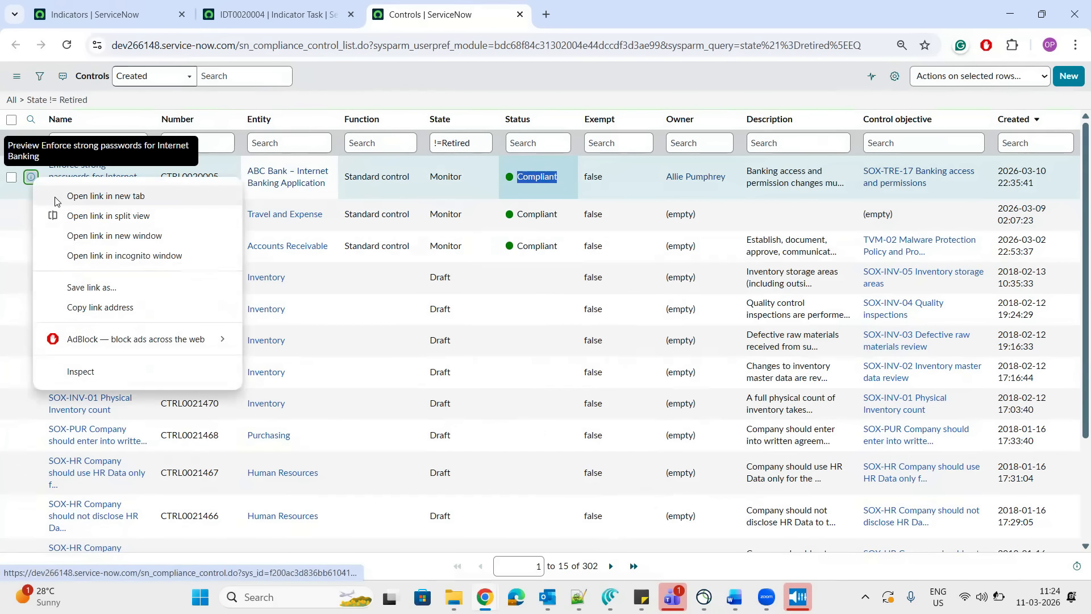
pyautogui.click(55, 197)
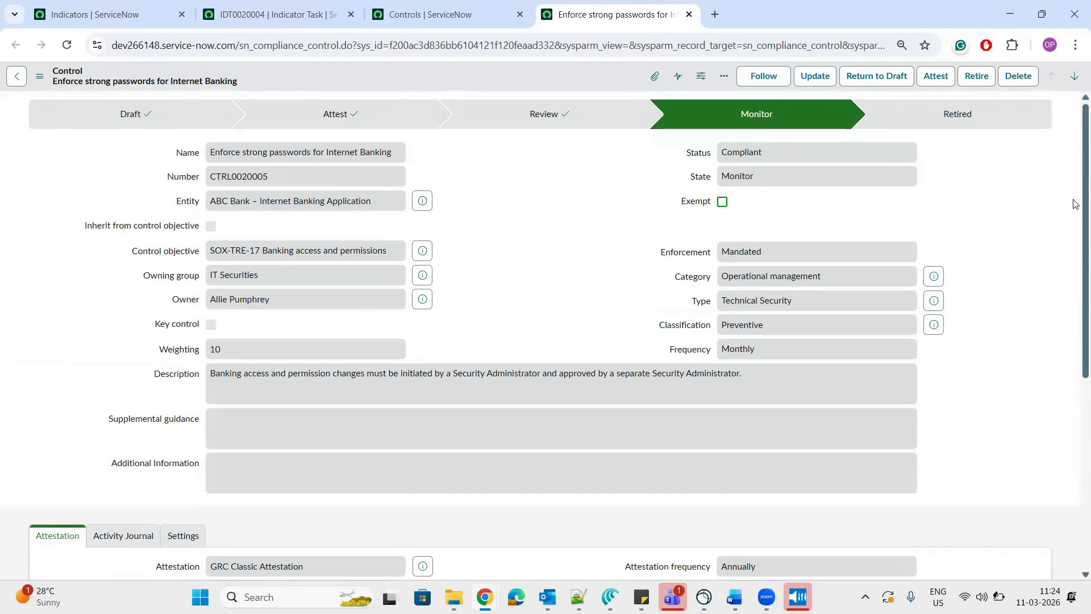
pyautogui.scroll(-6, 1074, 239)
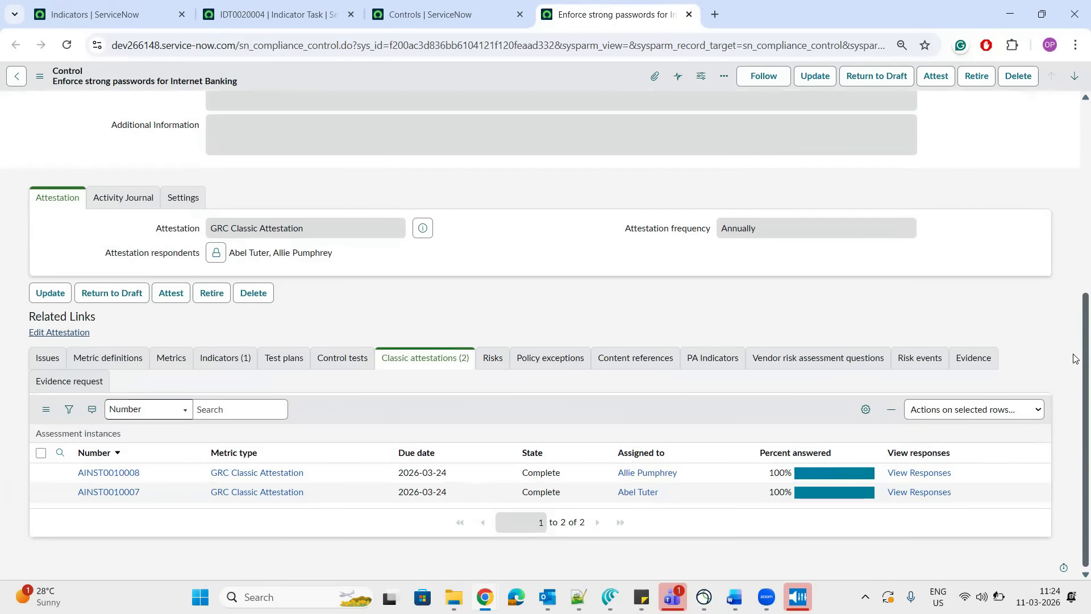
pyautogui.scroll(6, 1070, 245)
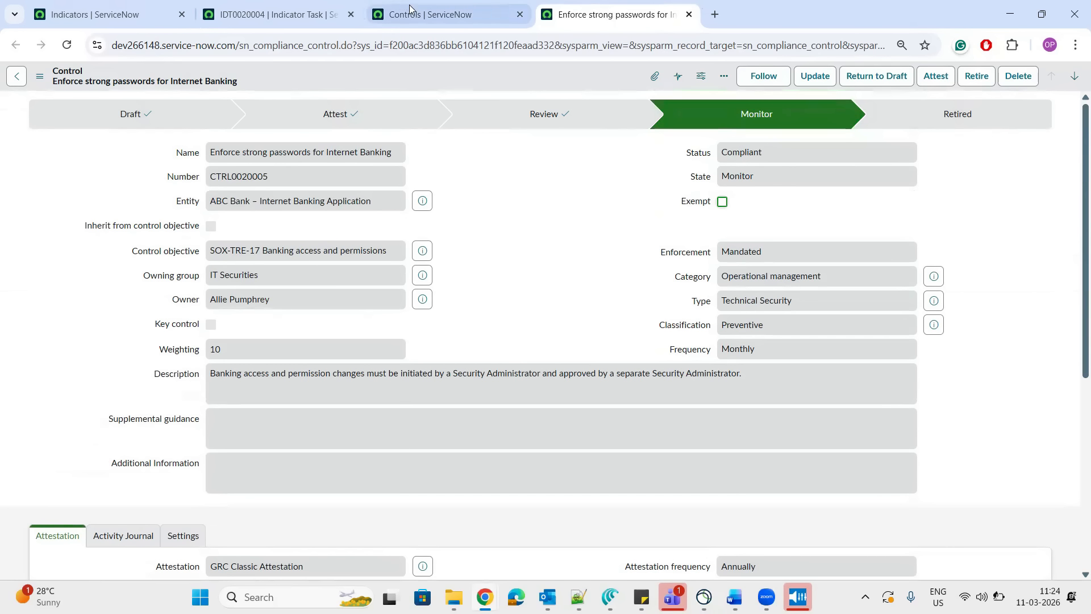
# Return to the Indicators list, open "% of Internet Banking users with MFA enabled" and execute the indicator again
pyautogui.click(412, 12)
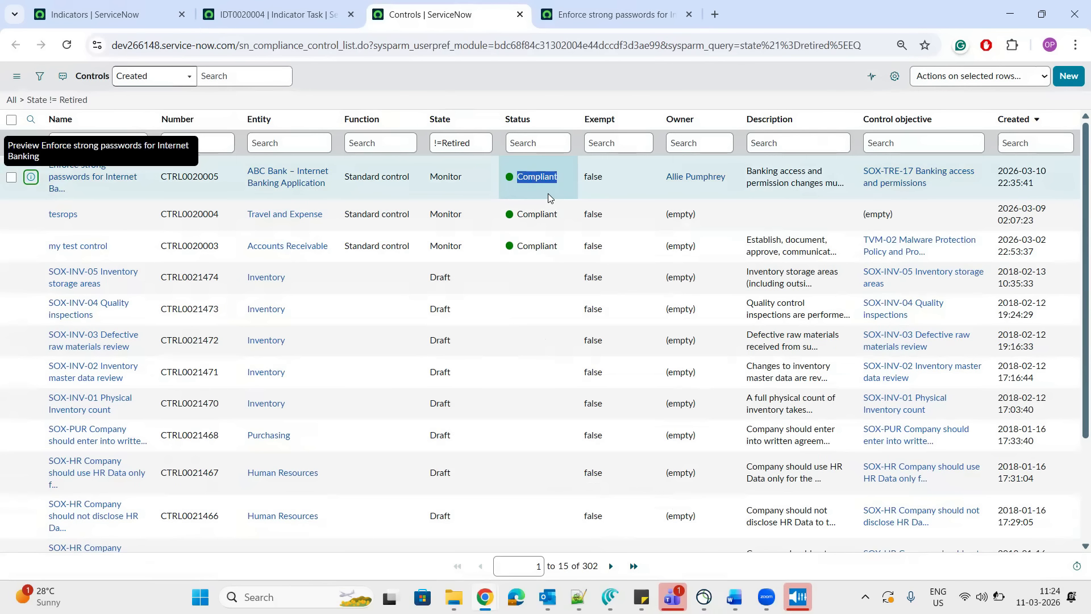
pyautogui.click(282, 20)
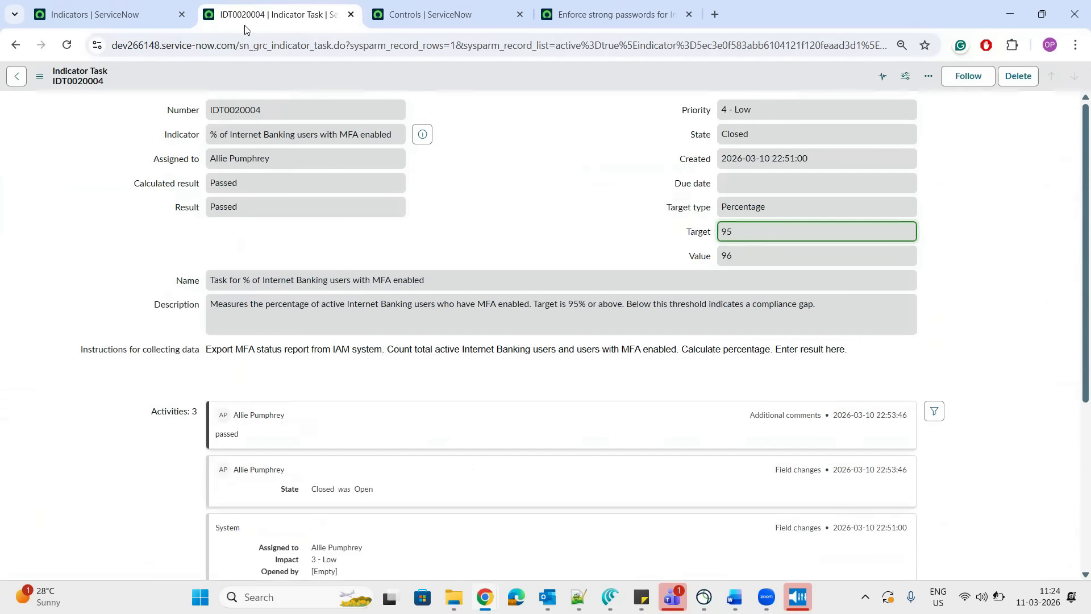
pyautogui.click(110, 15)
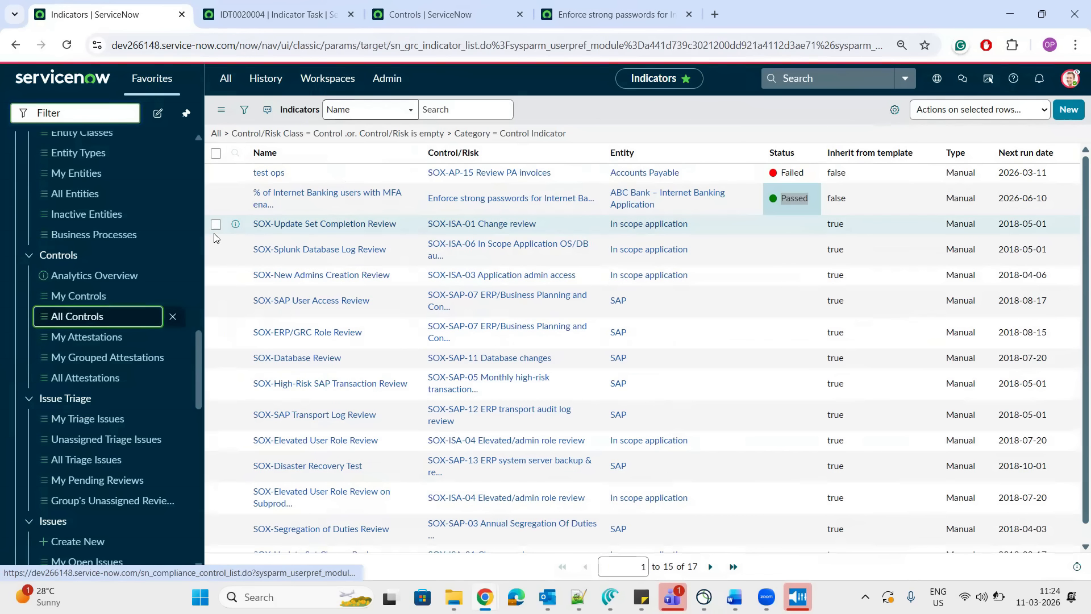
pyautogui.click(348, 196)
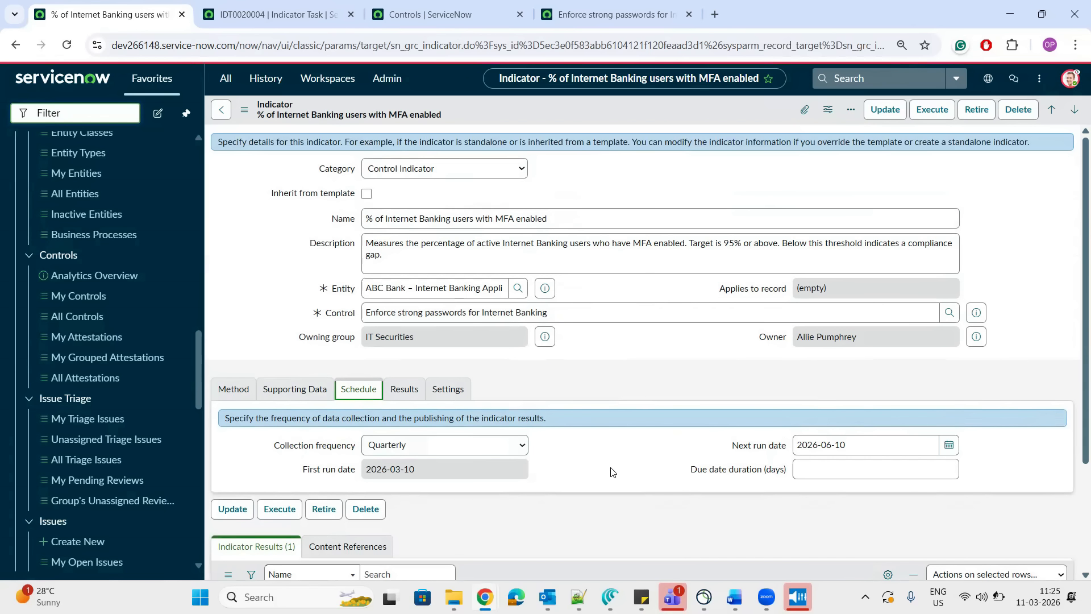
pyautogui.click(231, 388)
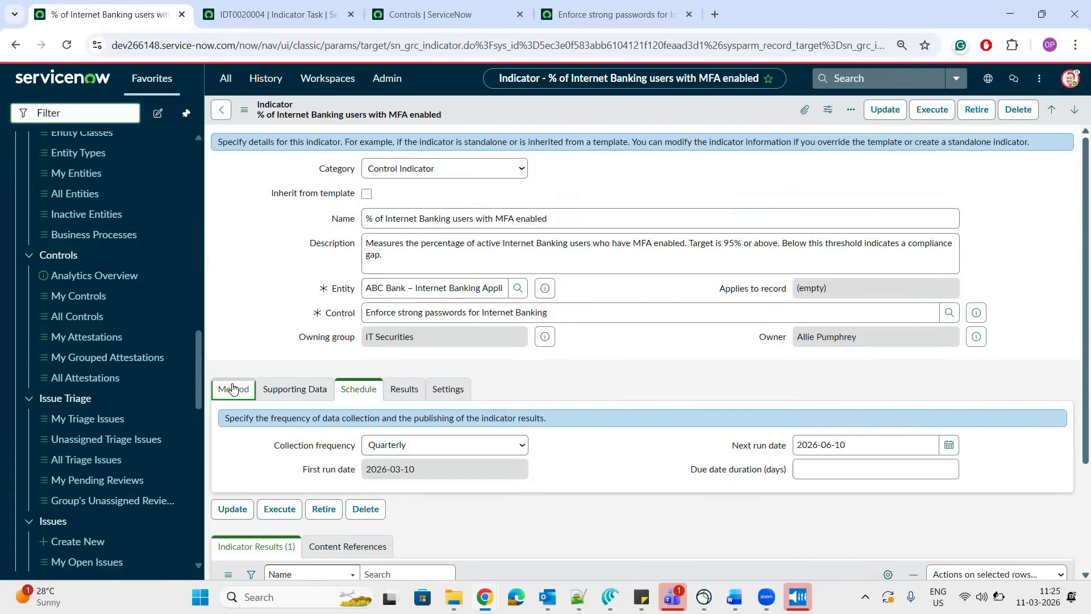
pyautogui.click(932, 116)
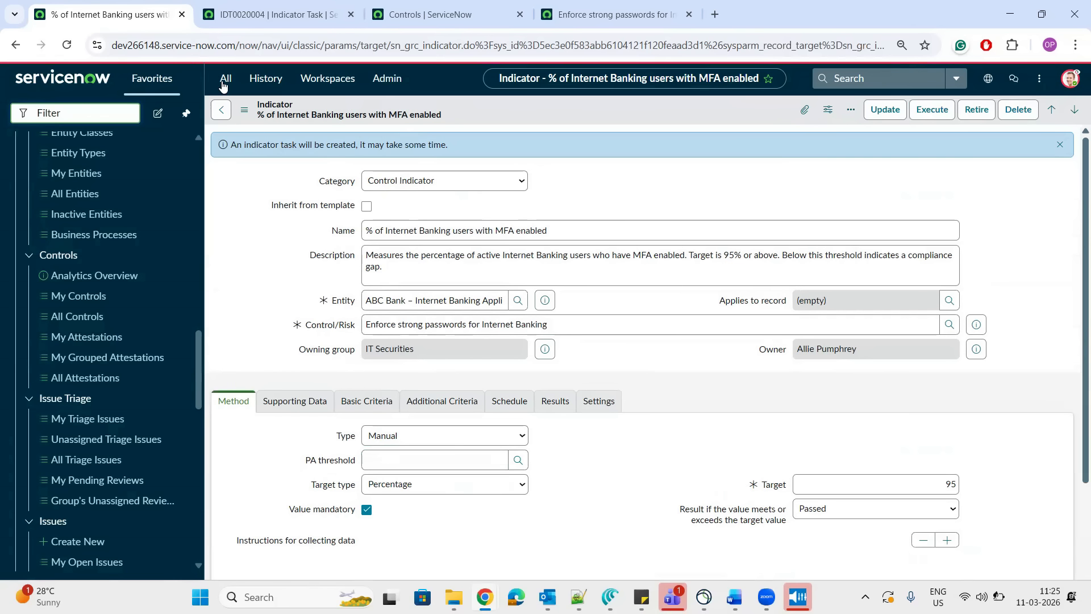
# Check the MFA indicator's Open Tasks list for the newly generated indicator task
pyautogui.tripleClick(305, 145)
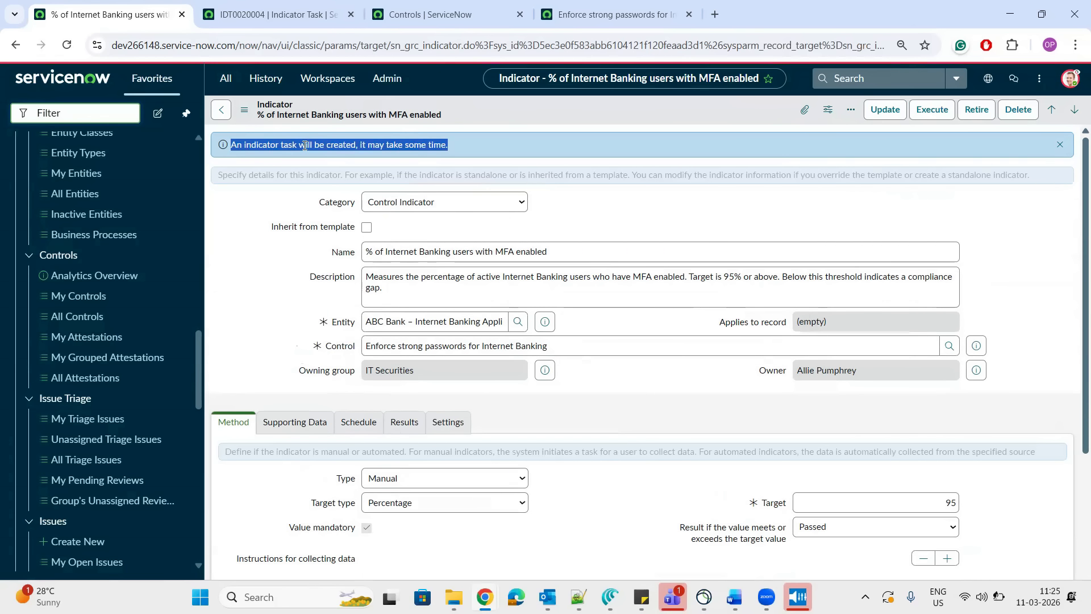
pyautogui.click(698, 244)
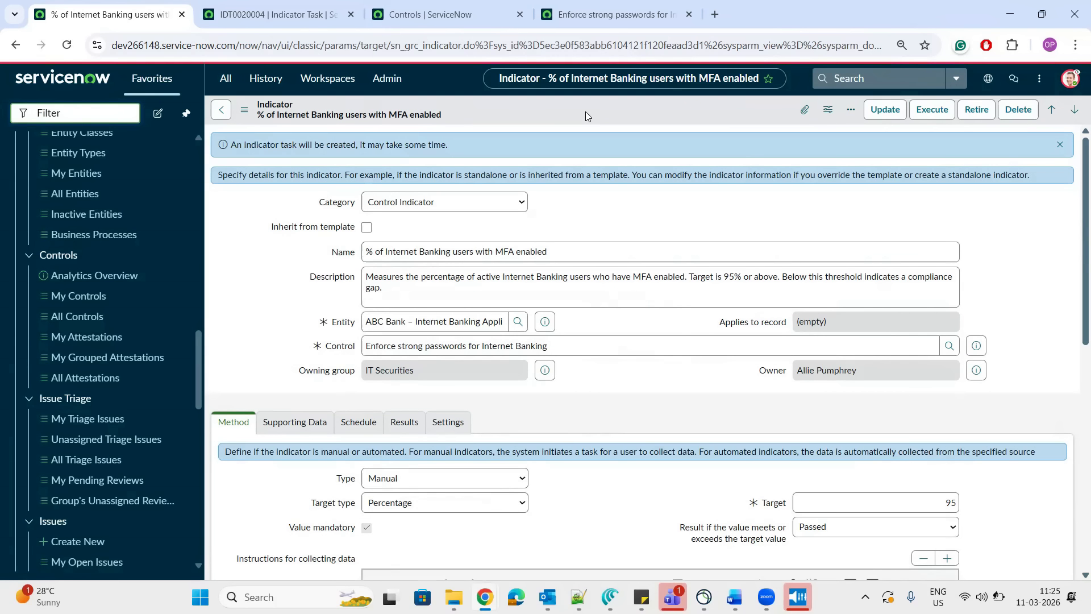
pyautogui.click(647, 305)
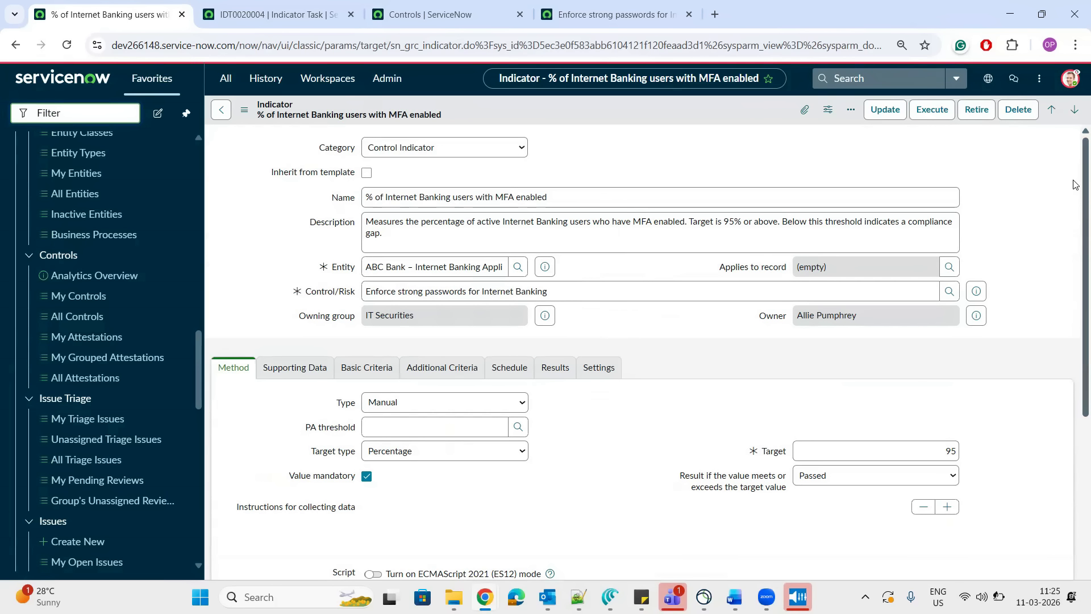
pyautogui.scroll(-4, 1076, 409)
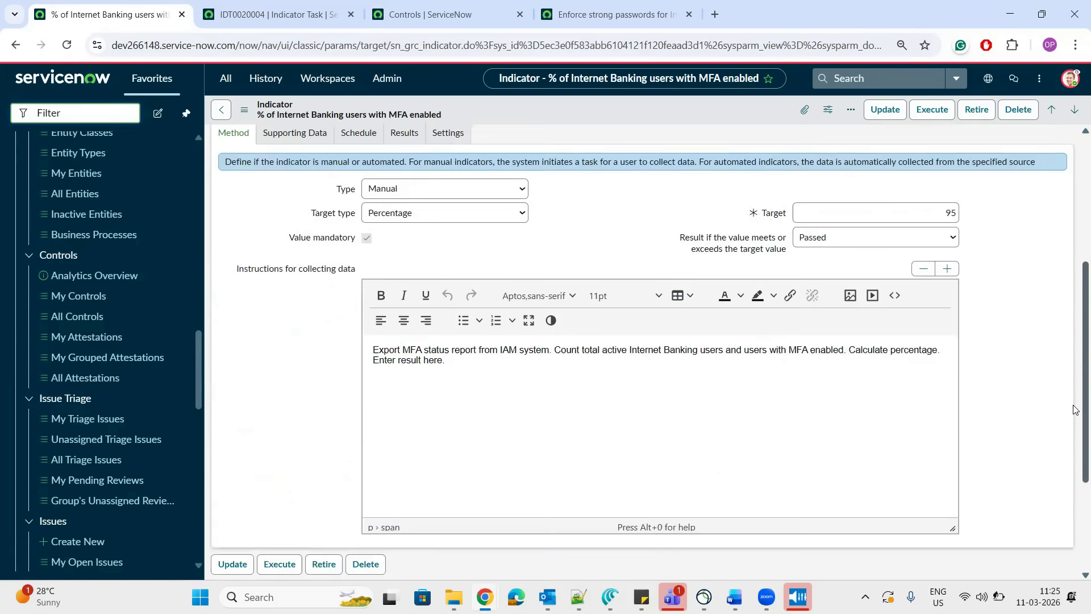
pyautogui.scroll(-3, 1075, 409)
pyautogui.click(231, 421)
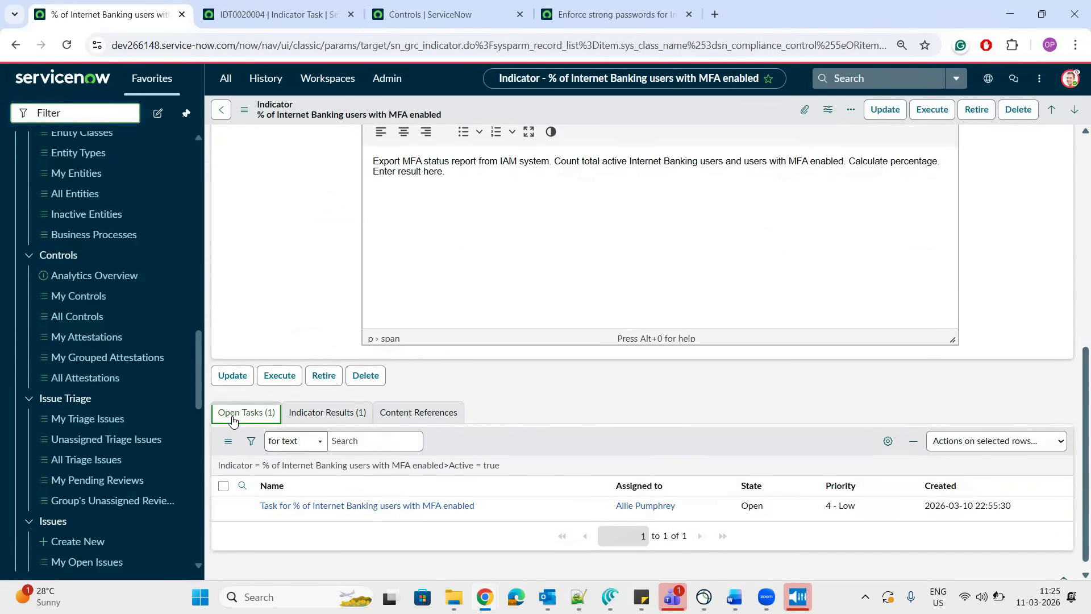
# Switch to the assigned user's incognito window and open the MFA task in the Open state from My Indicator Tasks
pyautogui.hotkey('alt', 'Tab')
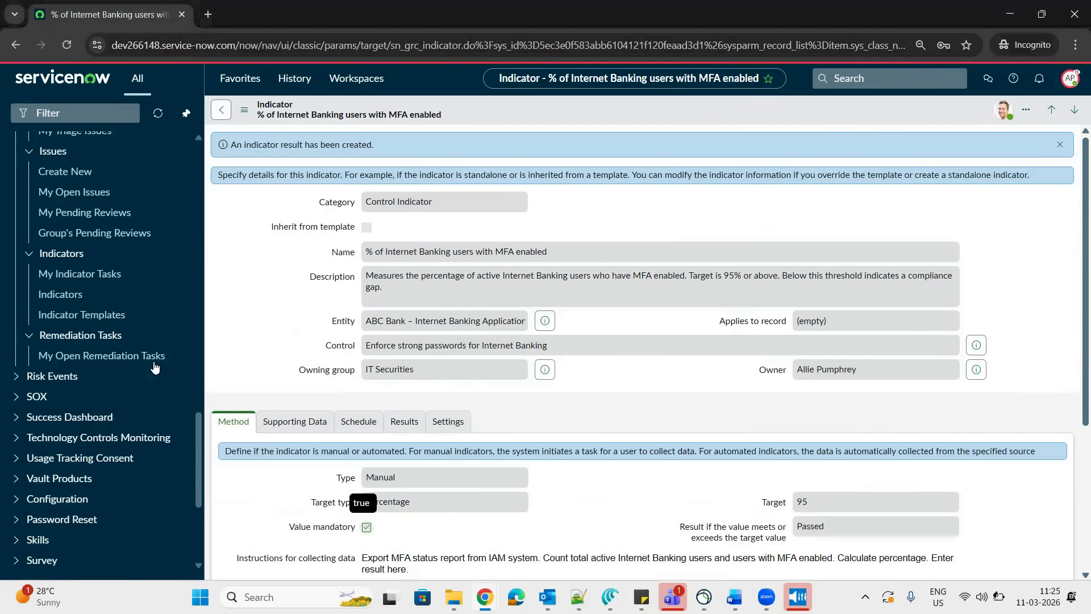
pyautogui.click(74, 298)
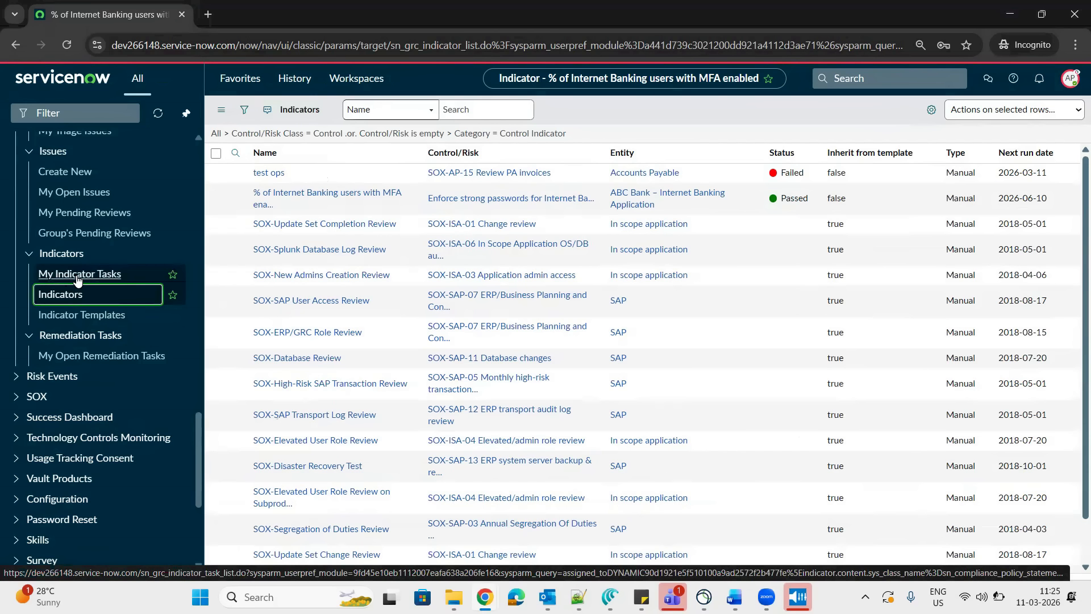
pyautogui.click(78, 278)
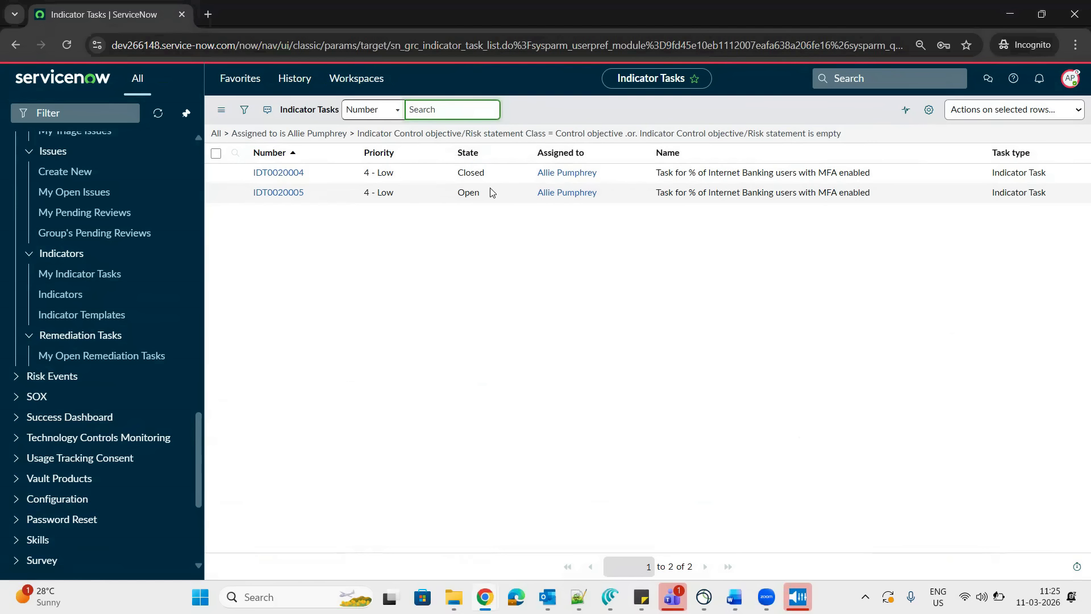
pyautogui.moveTo(482, 192); pyautogui.dragTo(289, 198)
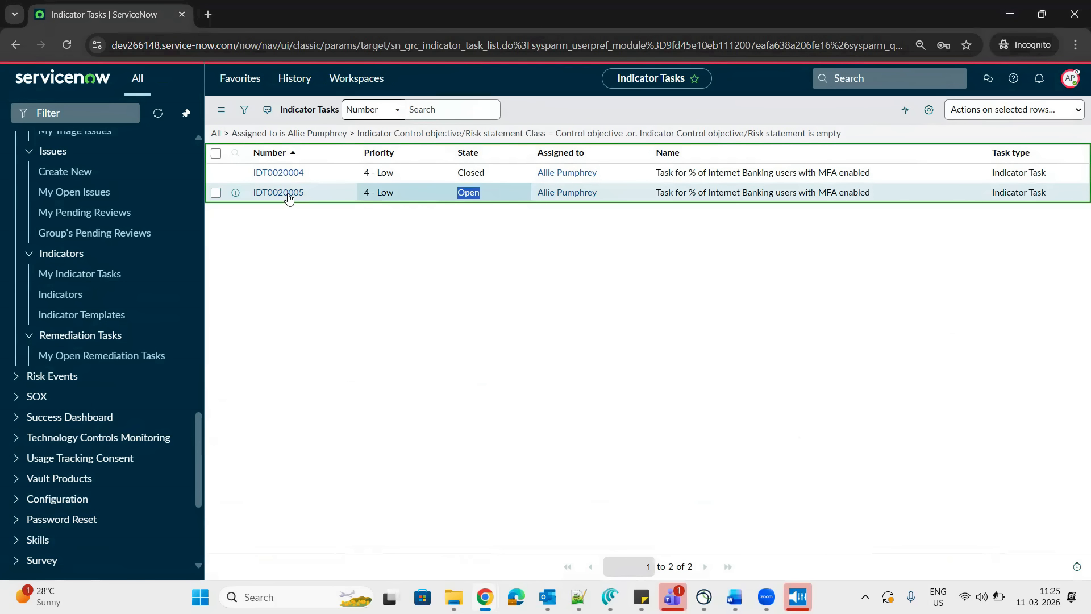
pyautogui.click(289, 196)
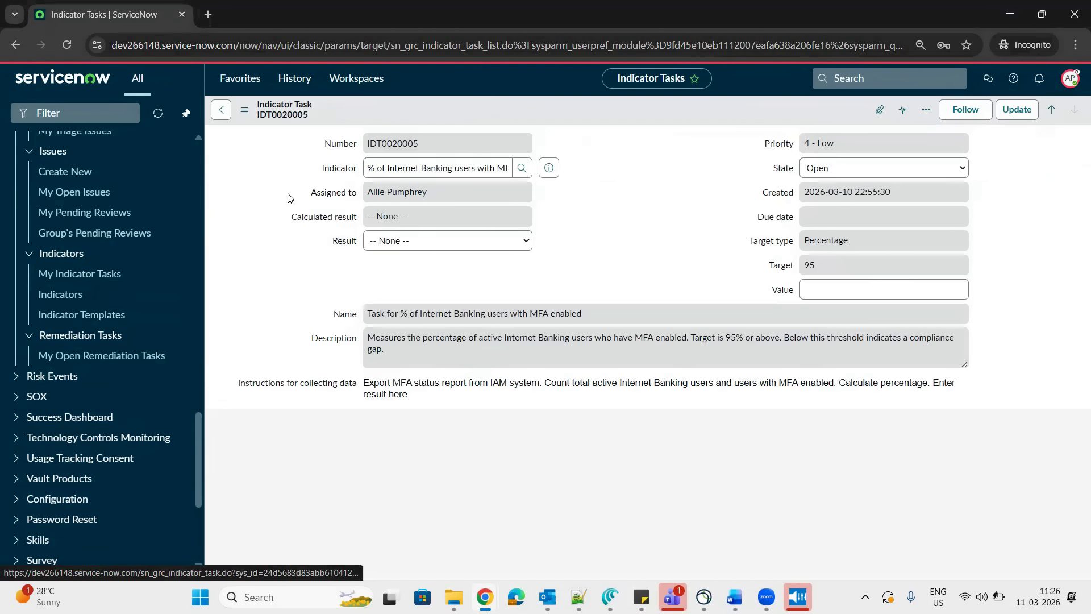
# Set the indicator task's result to Failed and its value to 70
pyautogui.click(472, 240)
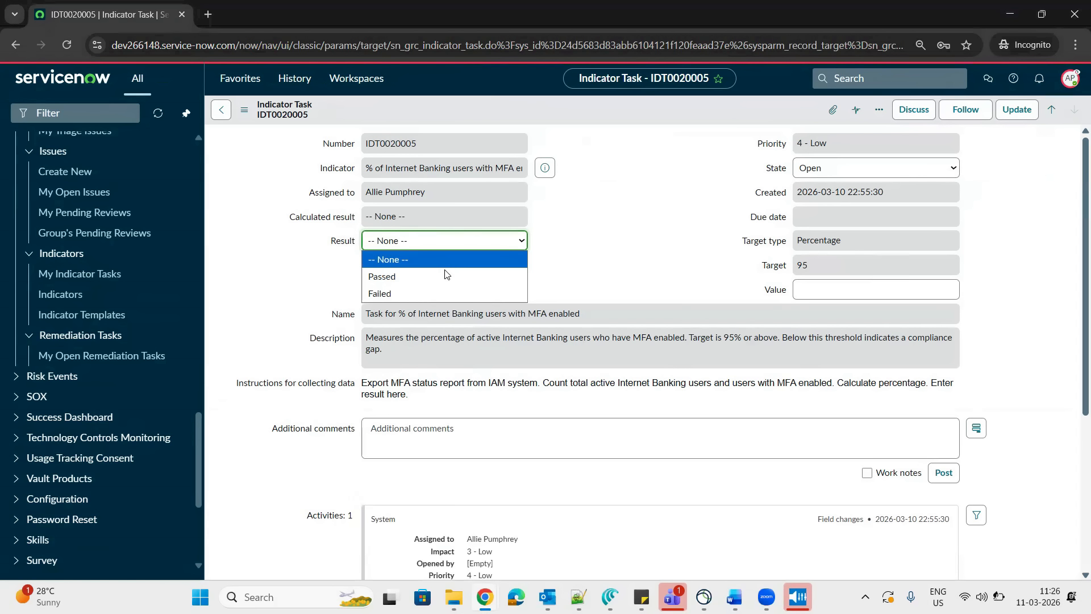
pyautogui.press('Return')
pyautogui.click(603, 266)
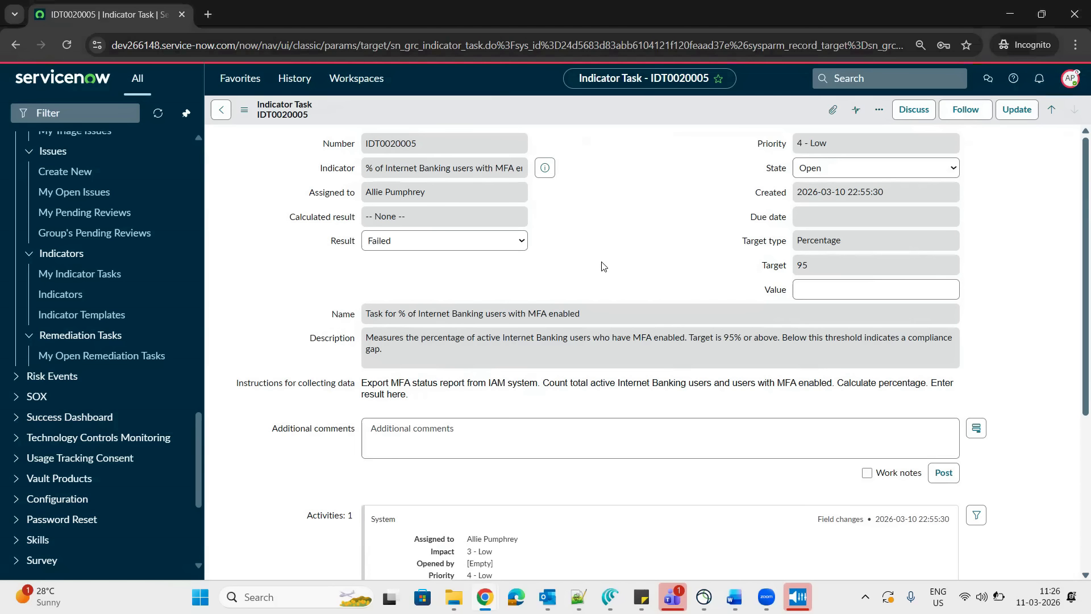
pyautogui.click(873, 281)
pyautogui.write('70')
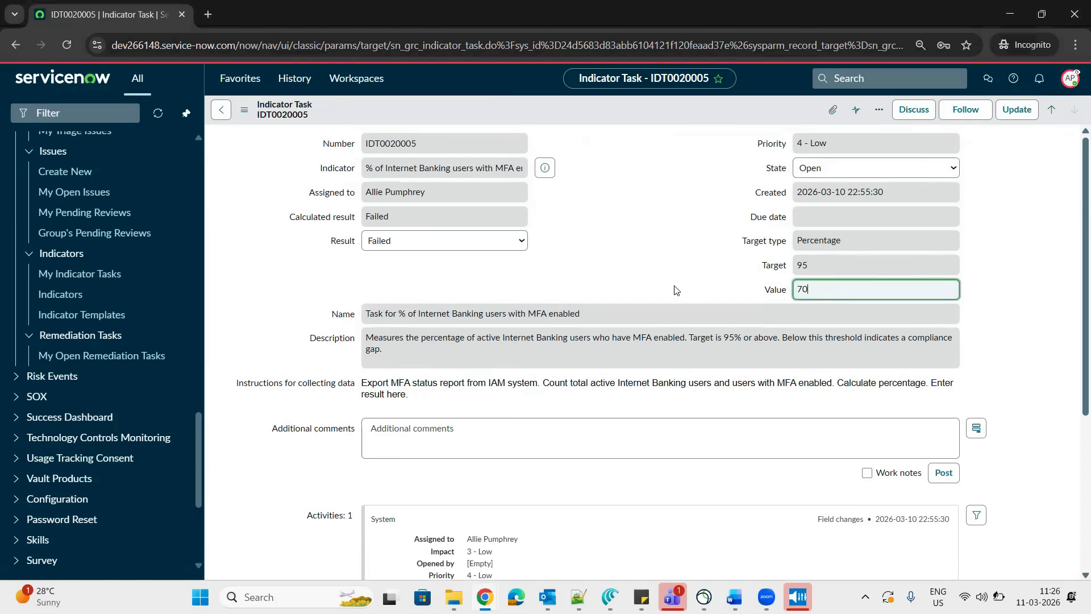
# Set the task's state to Closed, add the additional comment "failed" and update the record
pyautogui.click(878, 171)
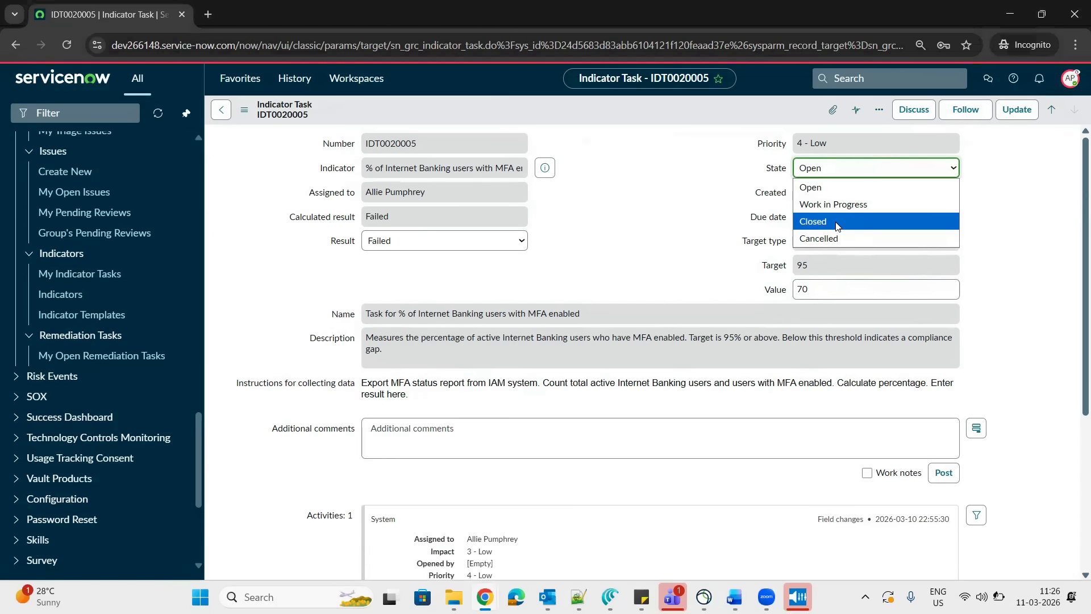
pyautogui.click(830, 222)
pyautogui.click(547, 440)
pyautogui.write('failed')
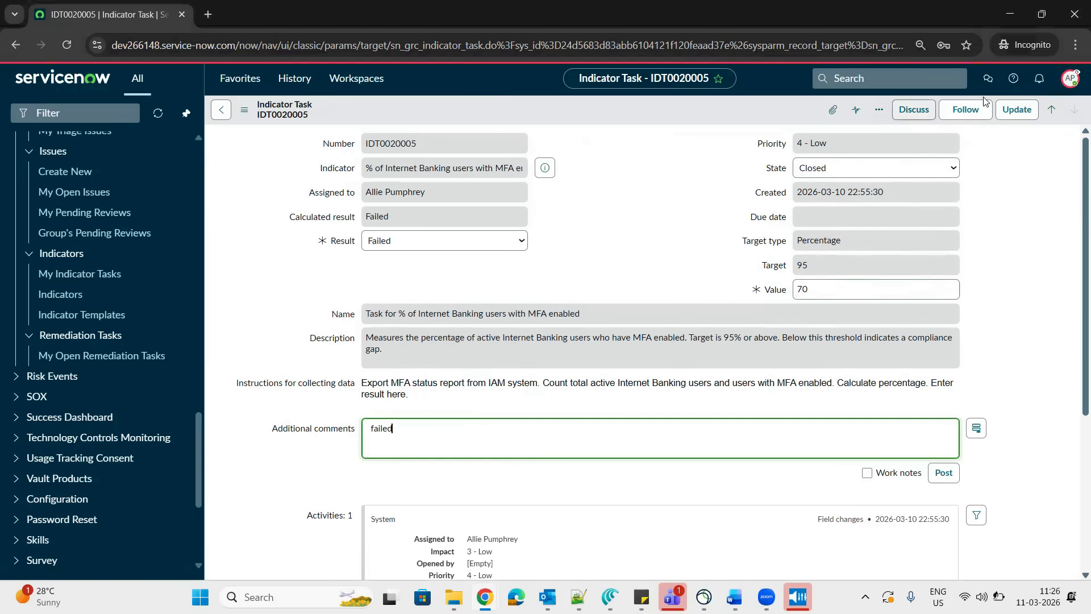
pyautogui.click(1016, 109)
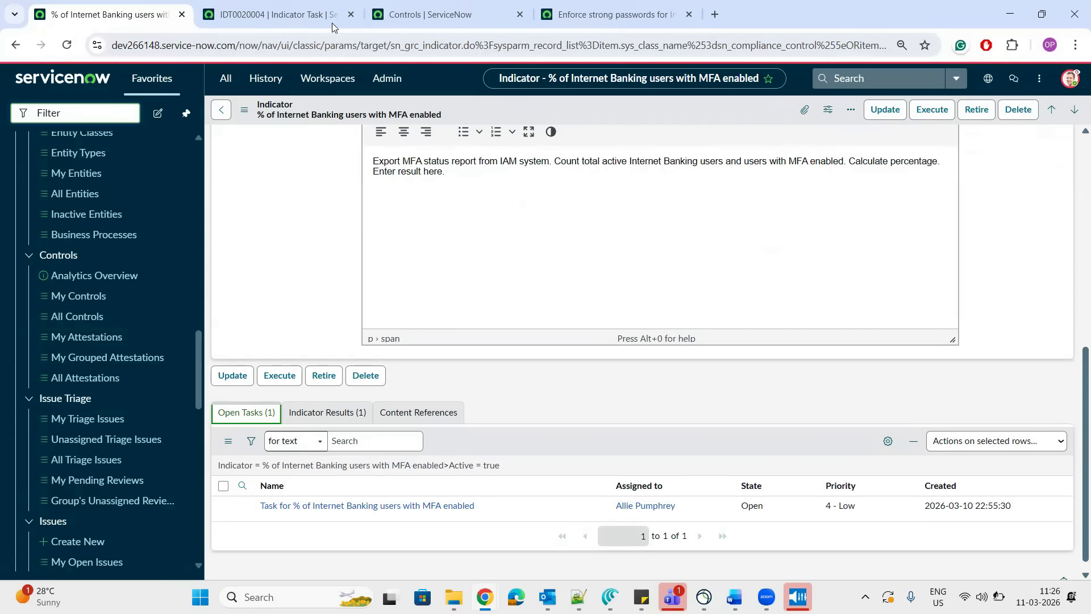
# Refresh the Controls list in the administrator's window and review "Enforce strong passwords for Internet Banking" in a new browser tab
pyautogui.click(444, 17)
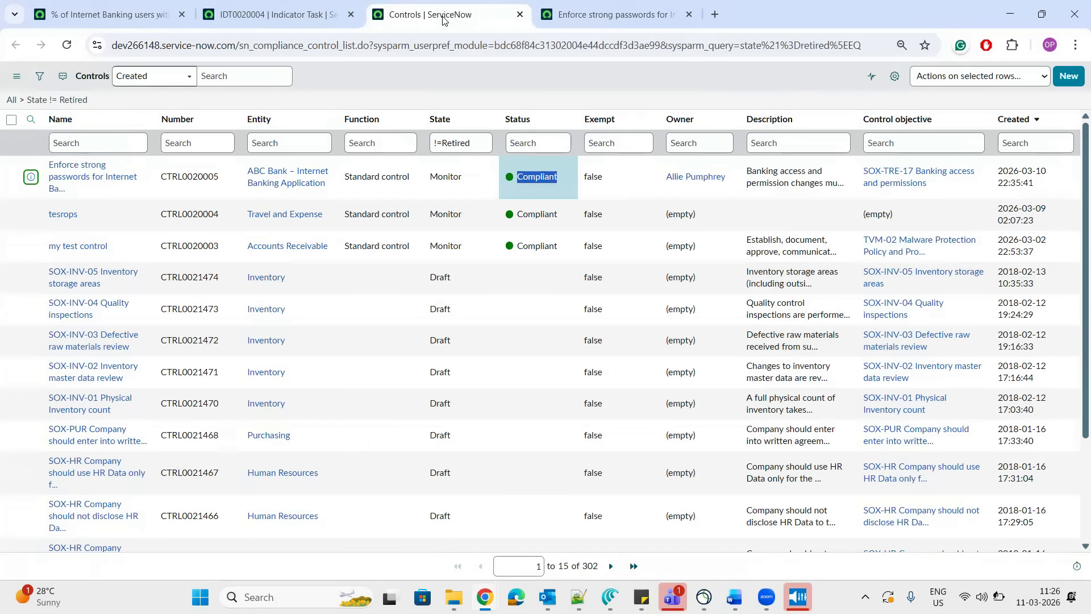
pyautogui.click(71, 101)
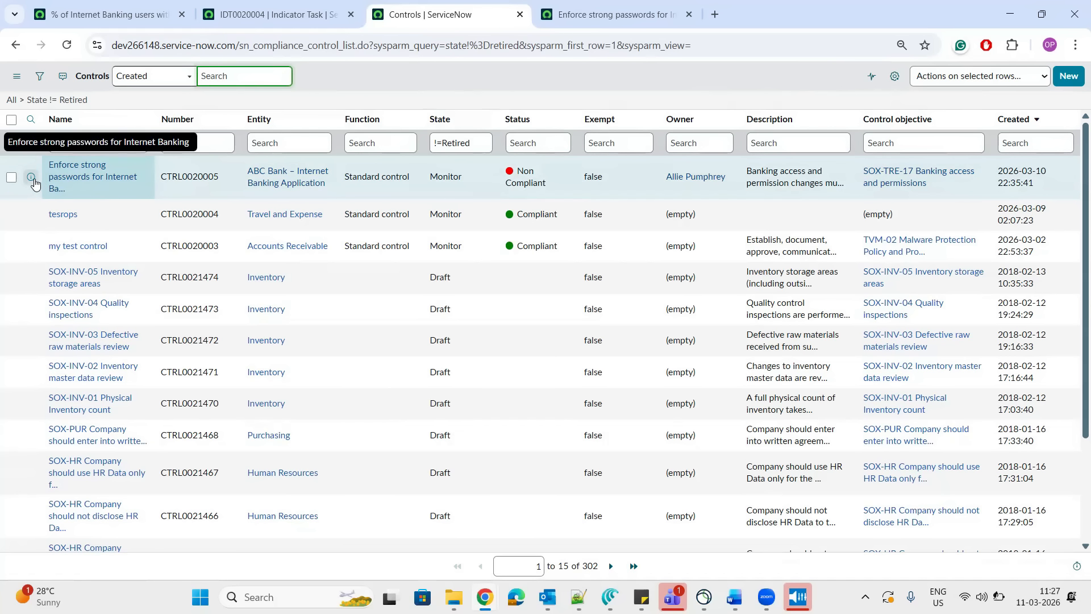
pyautogui.rightClick(33, 180)
pyautogui.click(64, 197)
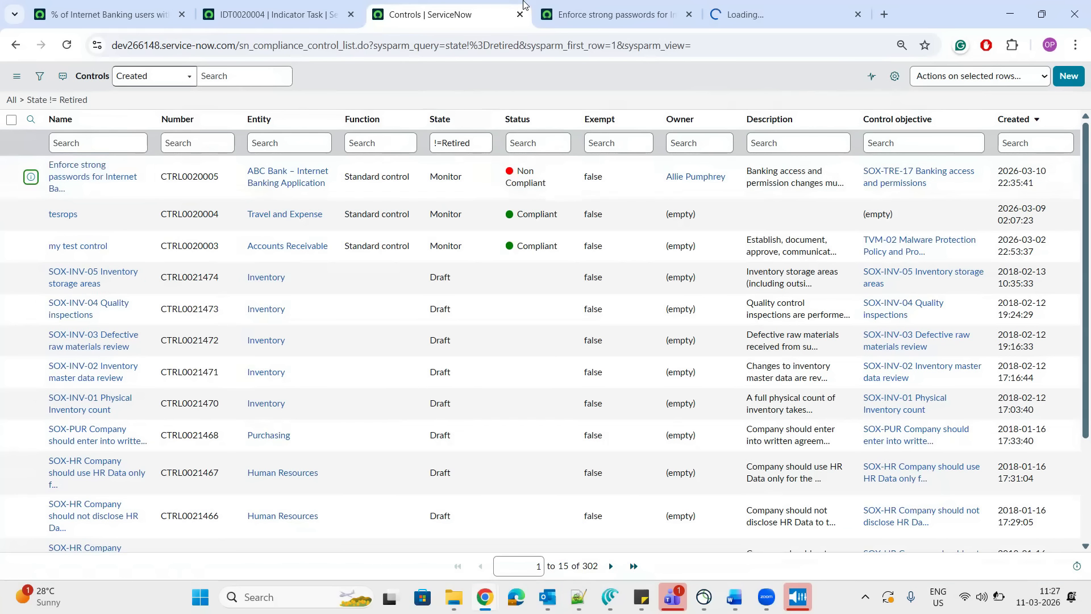
pyautogui.click(753, 12)
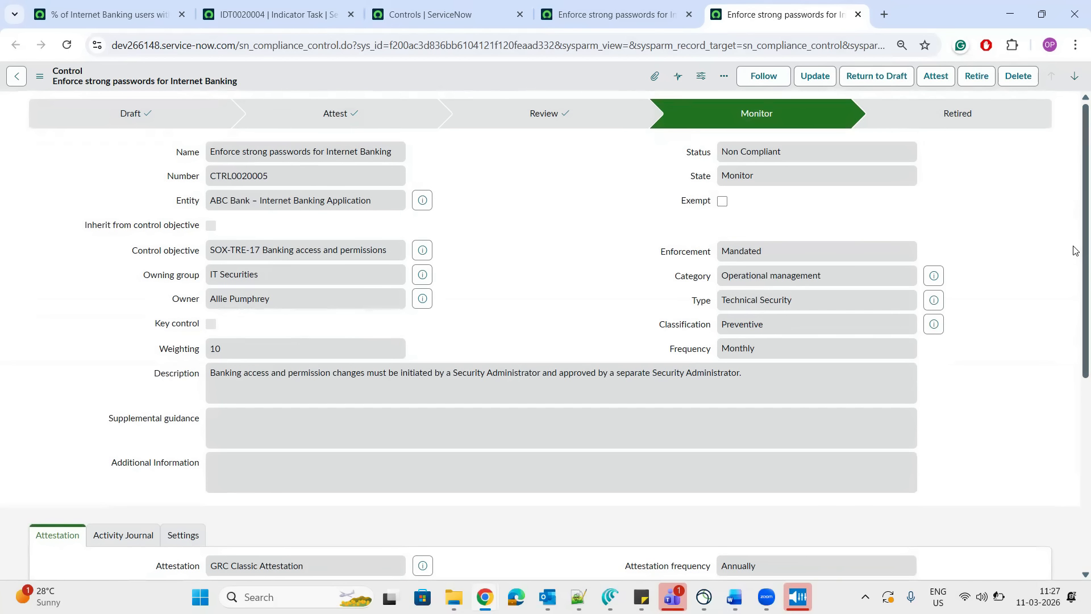
pyautogui.scroll(-6, 1074, 318)
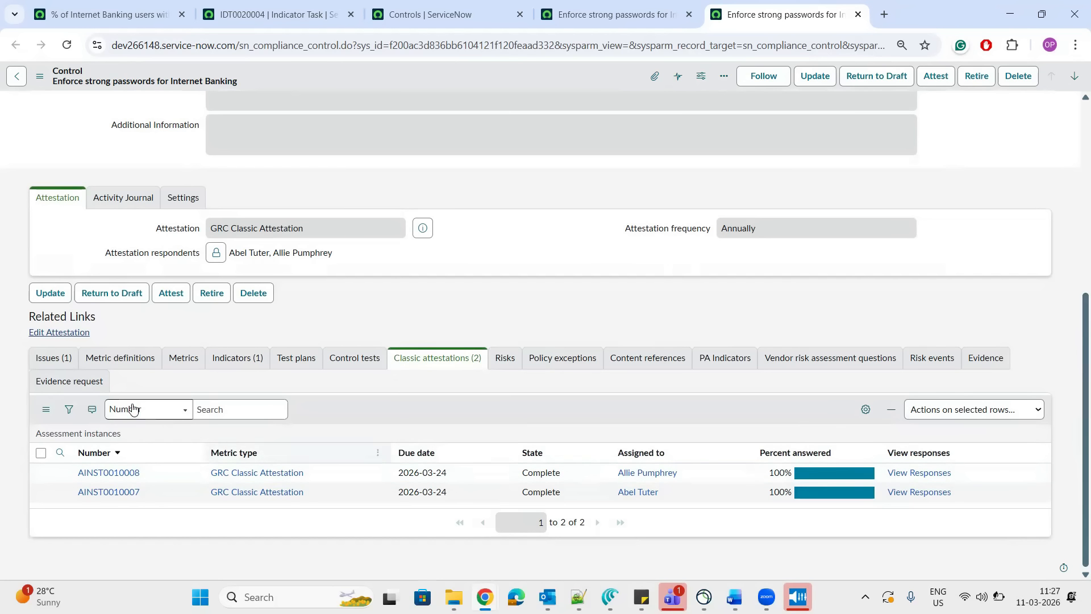
# Open the issue related to the control in a new browser tab and check its name
pyautogui.click(49, 360)
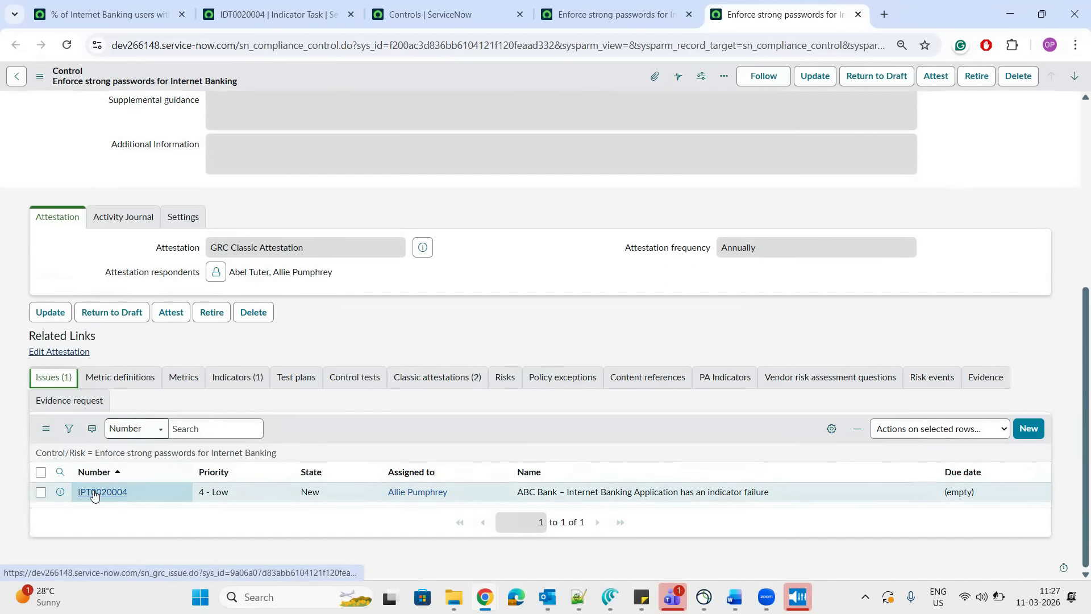
pyautogui.rightClick(61, 493)
pyautogui.click(170, 298)
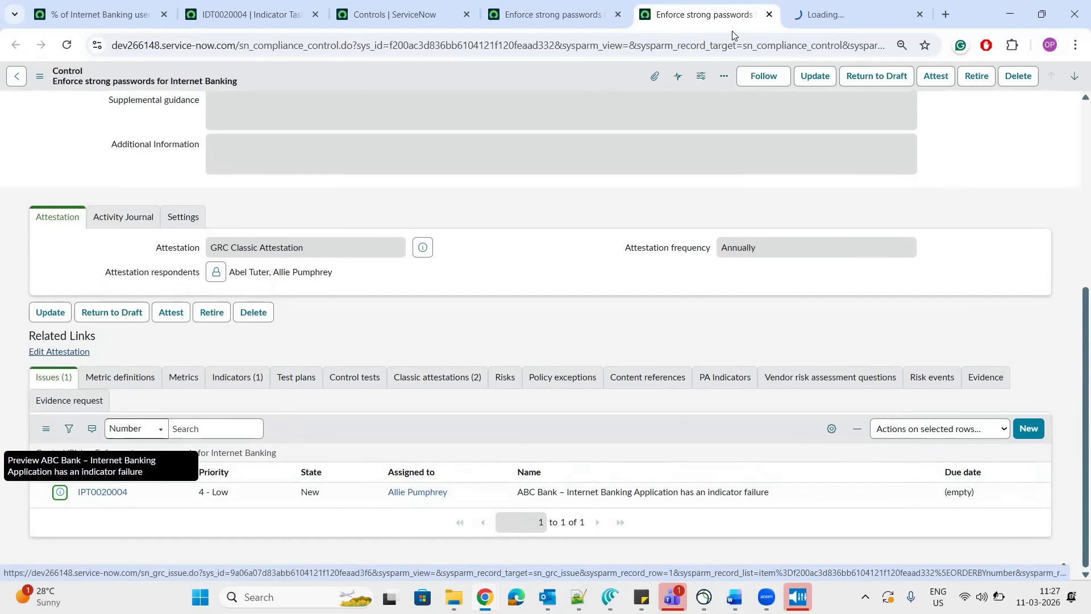
pyautogui.click(815, 17)
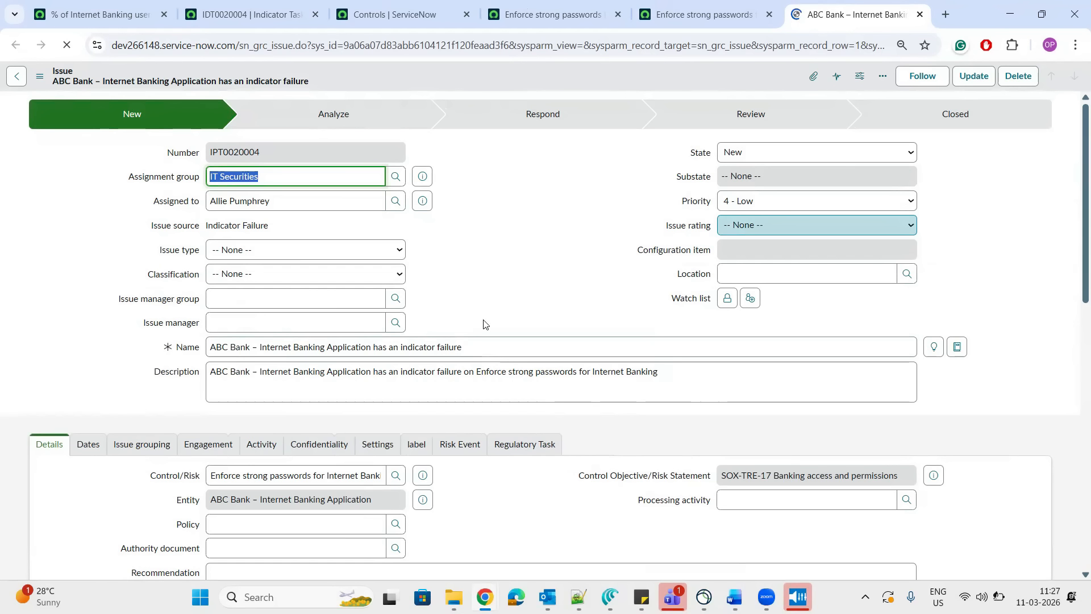
pyautogui.tripleClick(468, 344)
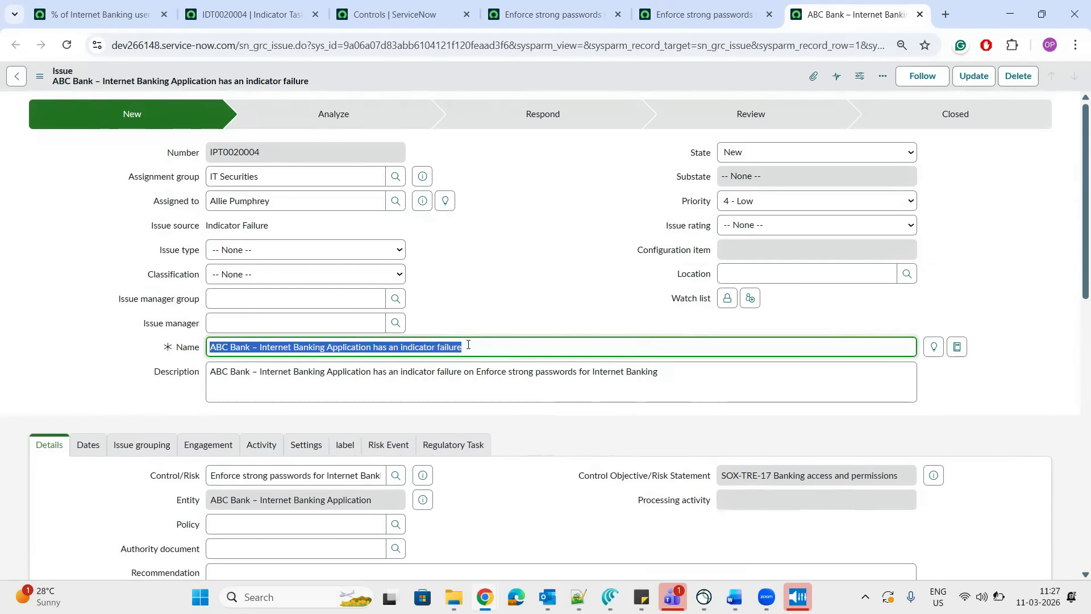
# Set the issue's type to Non-compliance to a policy and its classification to Compliance
pyautogui.click(529, 281)
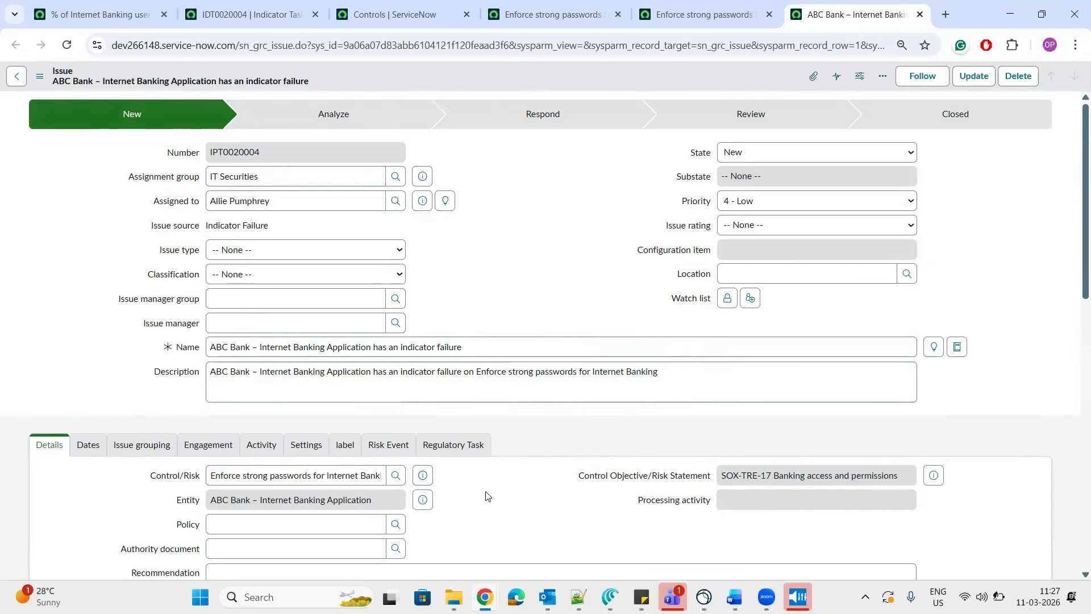
pyautogui.click(365, 253)
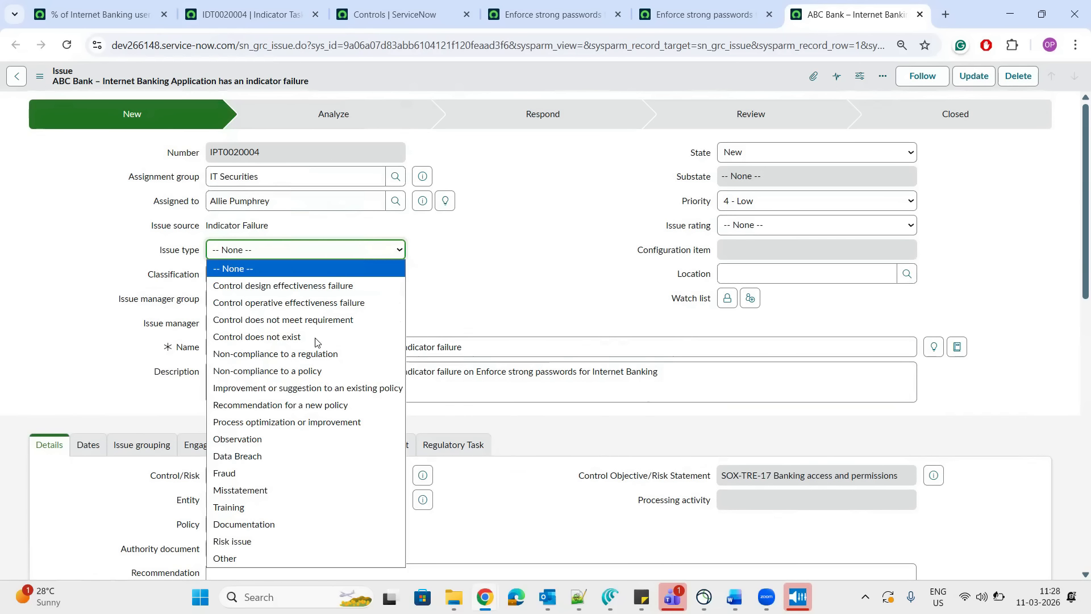
pyautogui.click(299, 376)
pyautogui.click(325, 274)
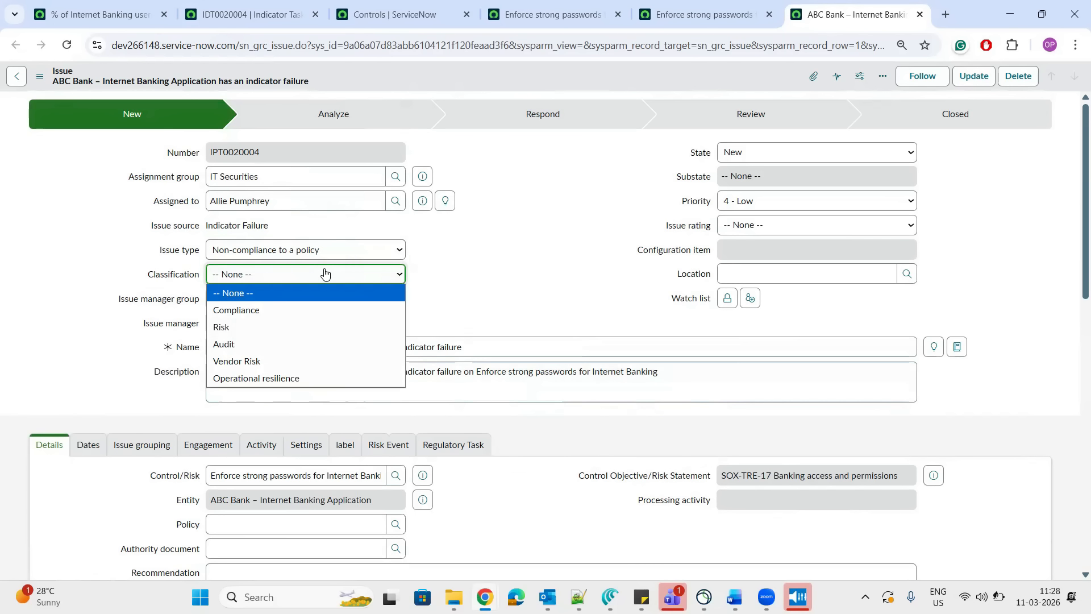
pyautogui.click(285, 311)
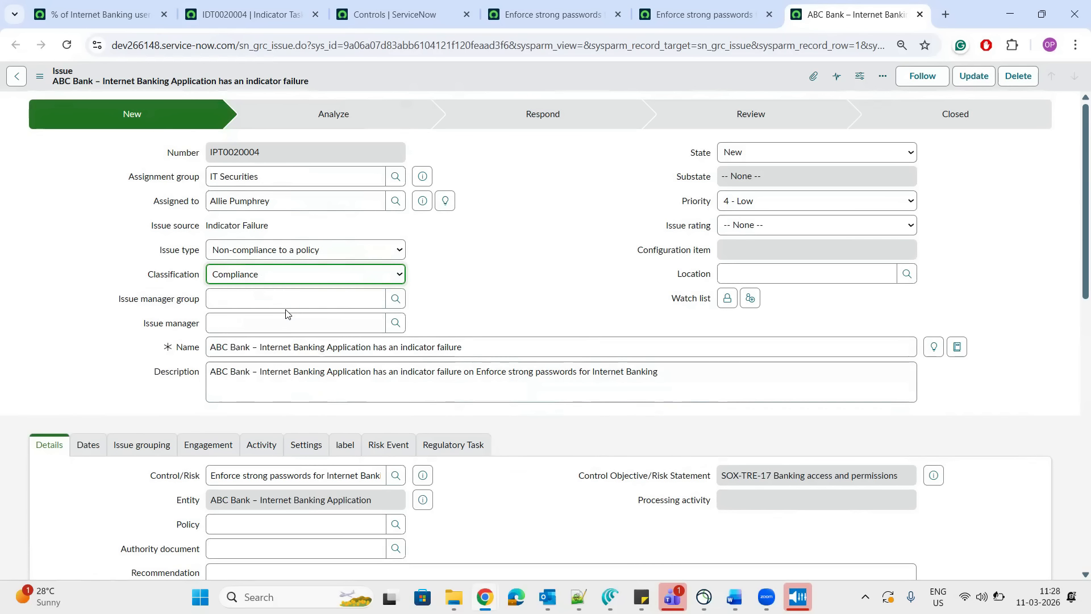
# Choose the first listed user as the issue manager and set the issue rating to 2 - High
pyautogui.click(288, 327)
pyautogui.click(393, 325)
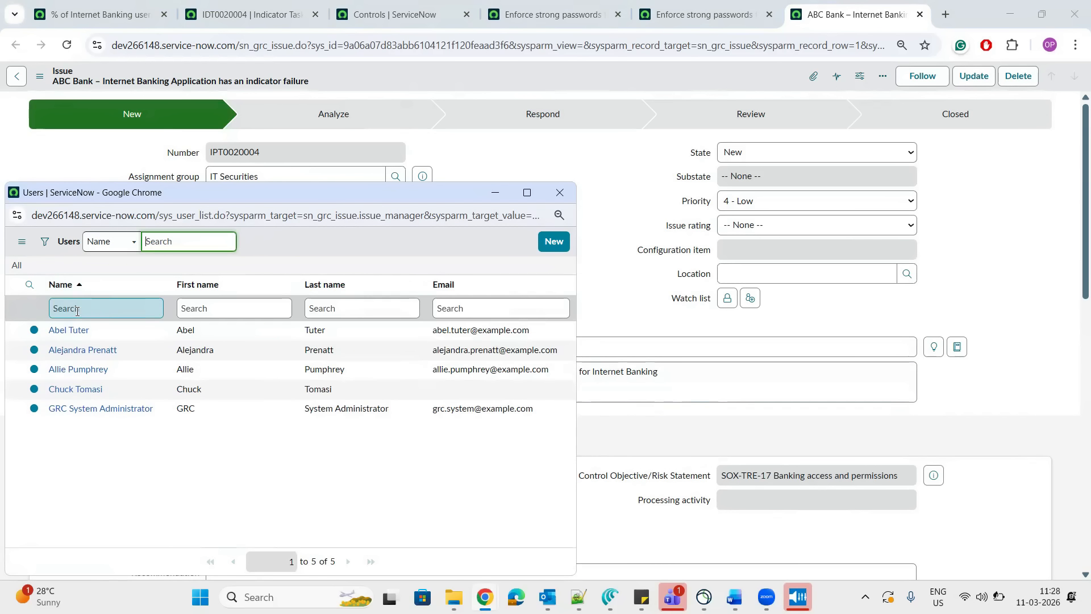
pyautogui.click(68, 329)
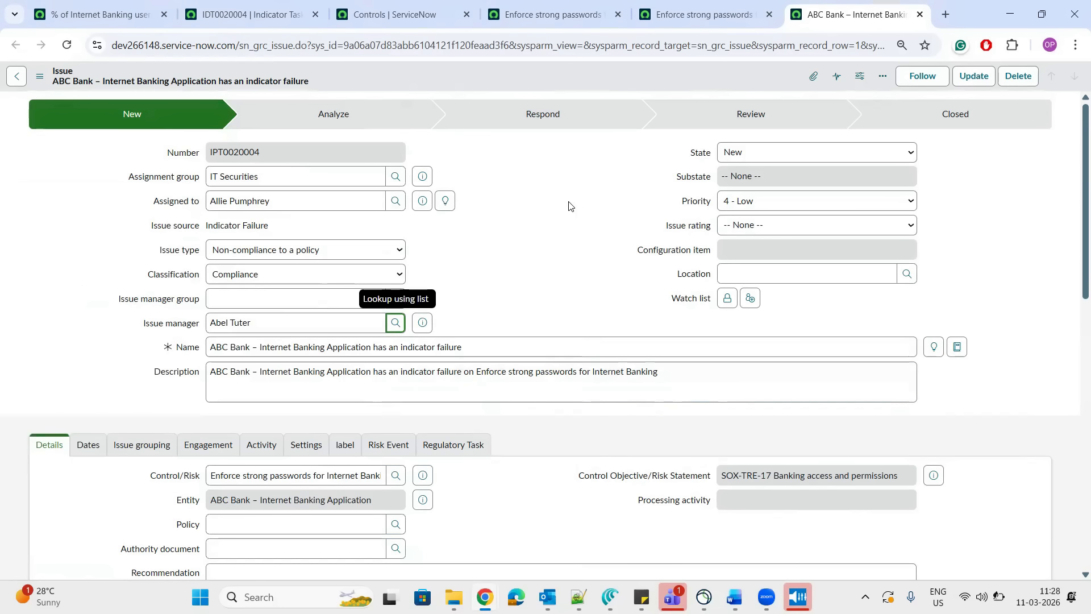
pyautogui.click(749, 226)
pyautogui.click(765, 277)
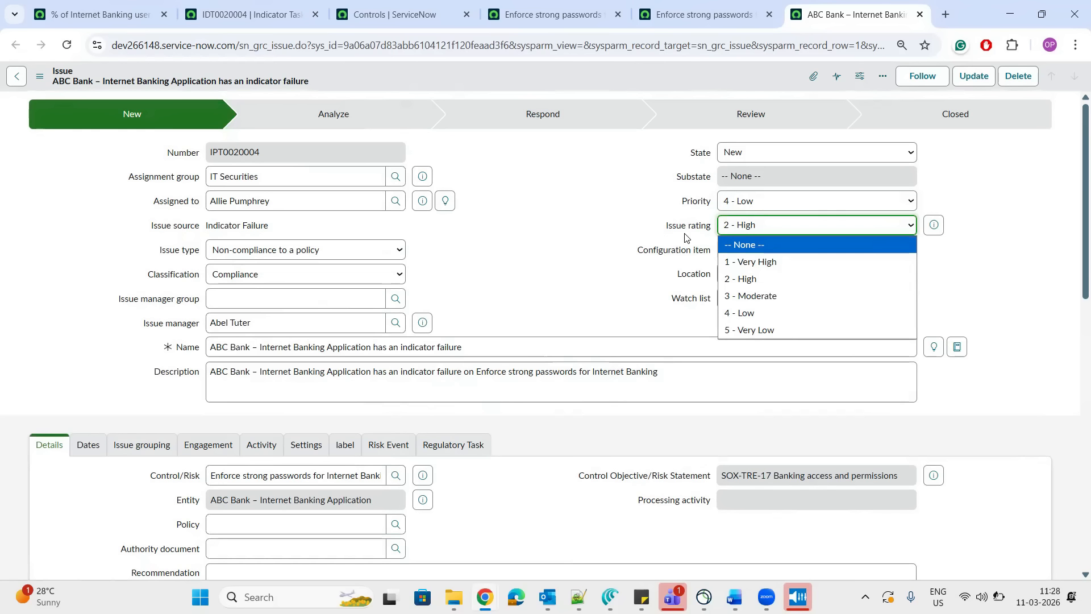
pyautogui.click(765, 278)
pyautogui.click(536, 256)
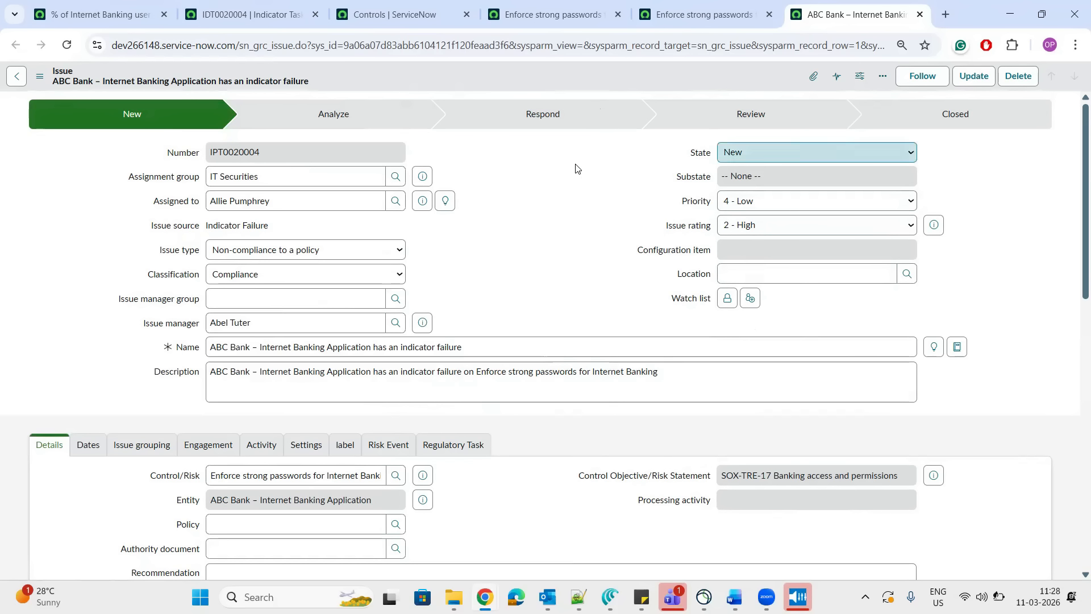
# Save the issue while staying on the record, and check who it is assigned to
pyautogui.rightClick(576, 65)
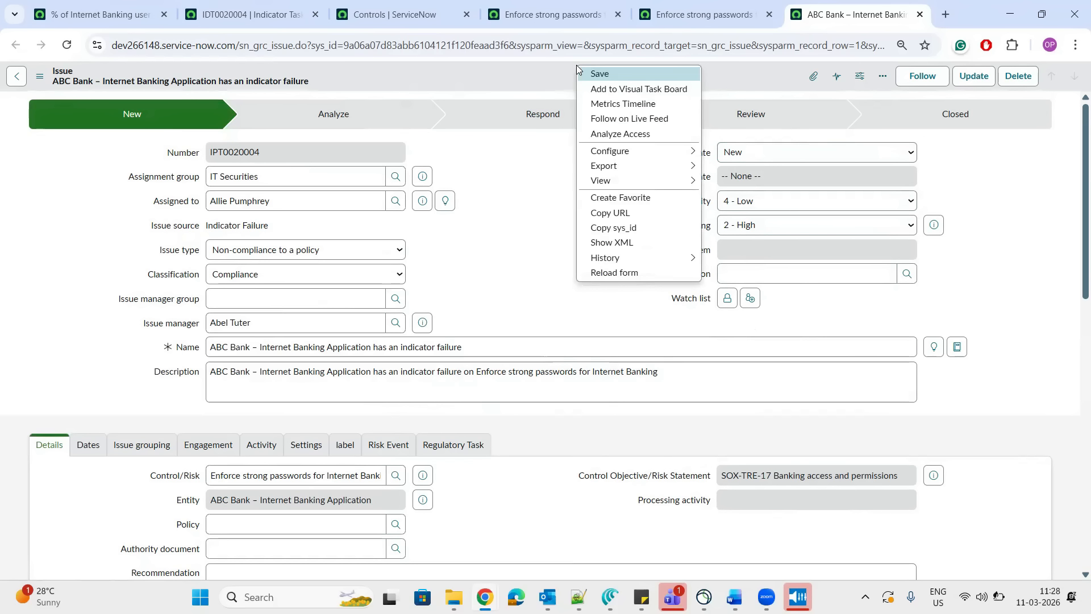
pyautogui.click(585, 73)
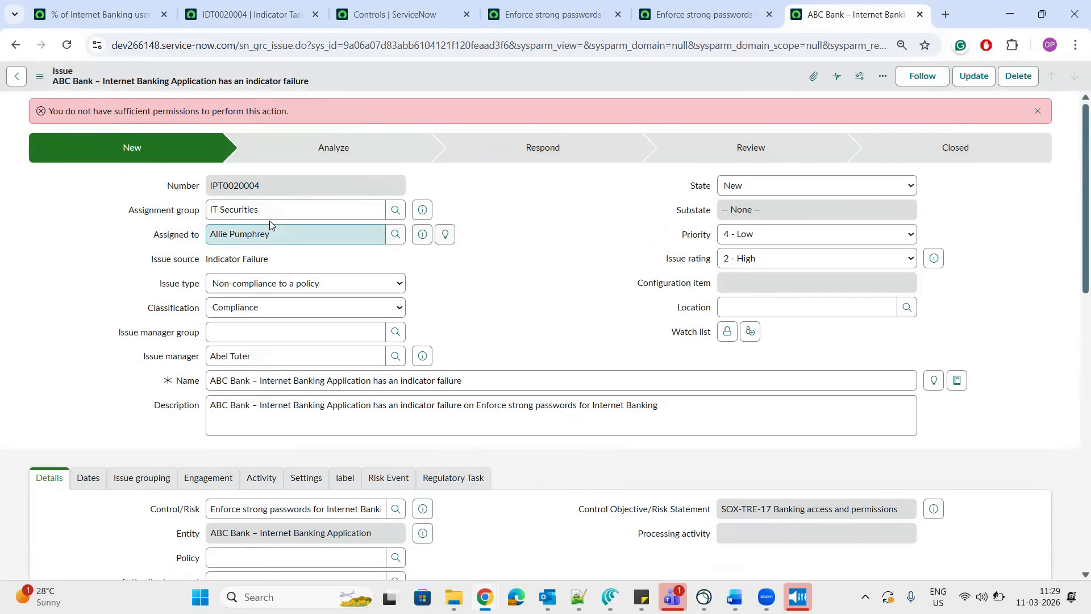
pyautogui.tripleClick(287, 242)
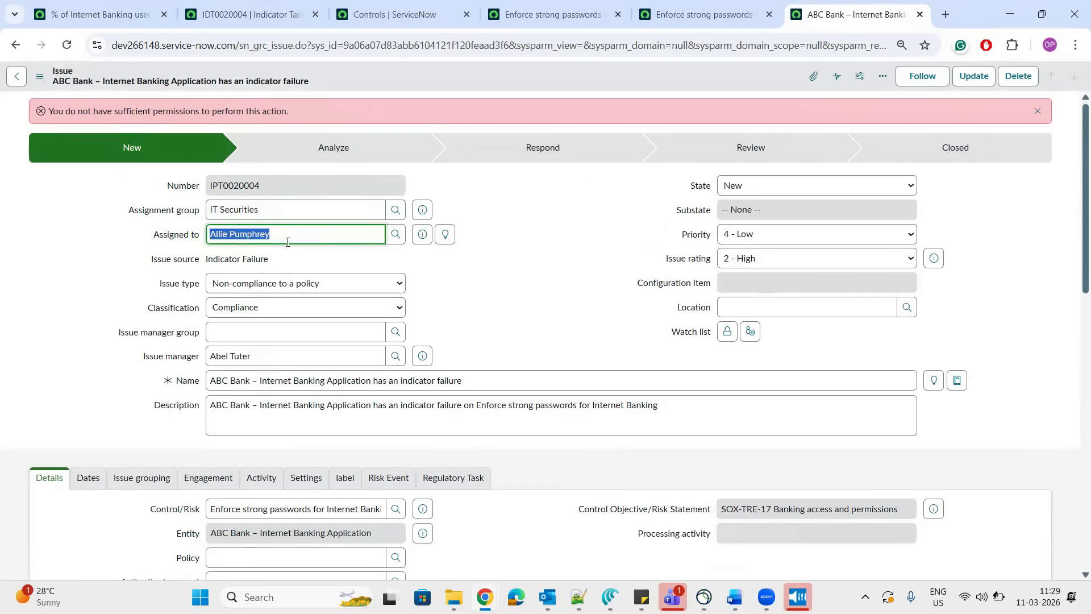
pyautogui.tripleClick(265, 109)
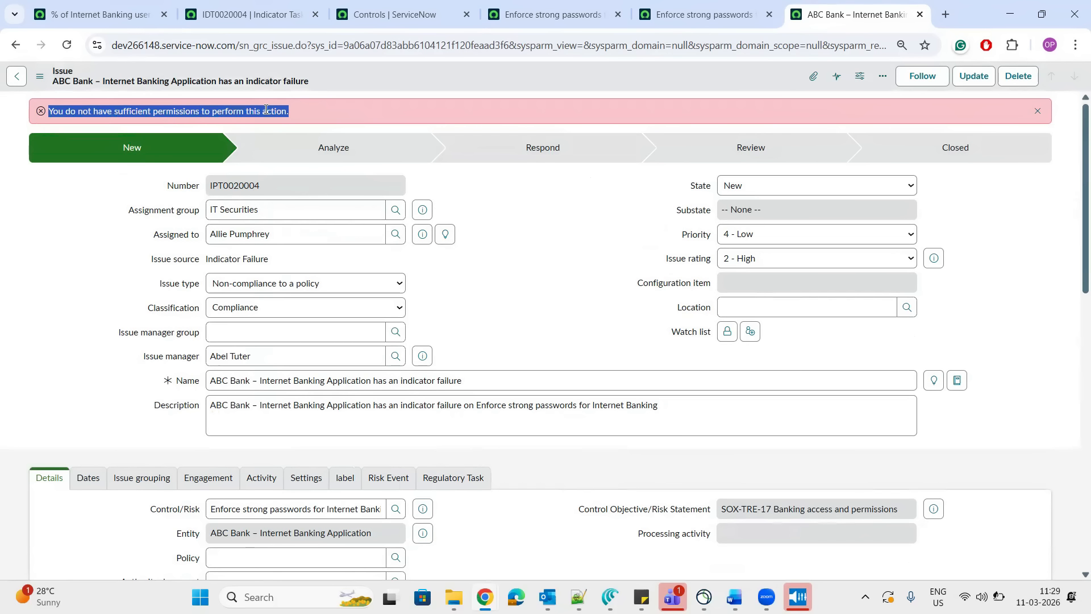
pyautogui.click(517, 215)
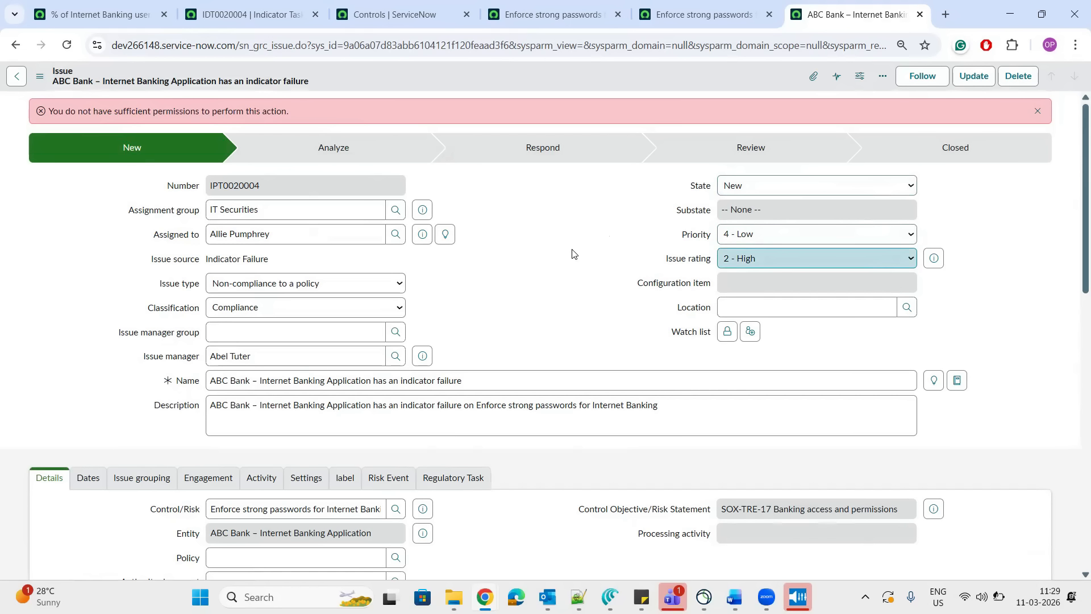
# Switch to the assignee's incognito window, find the issues modules and list the assignee's open issues under Audit
pyautogui.hotkey('alt', 'Tab')
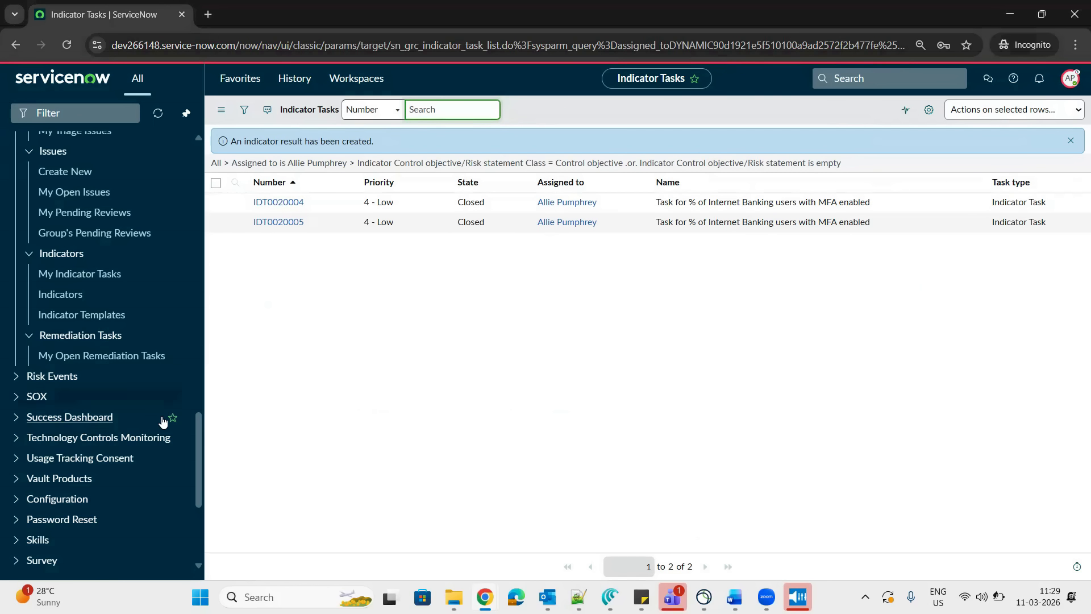
pyautogui.click(98, 117)
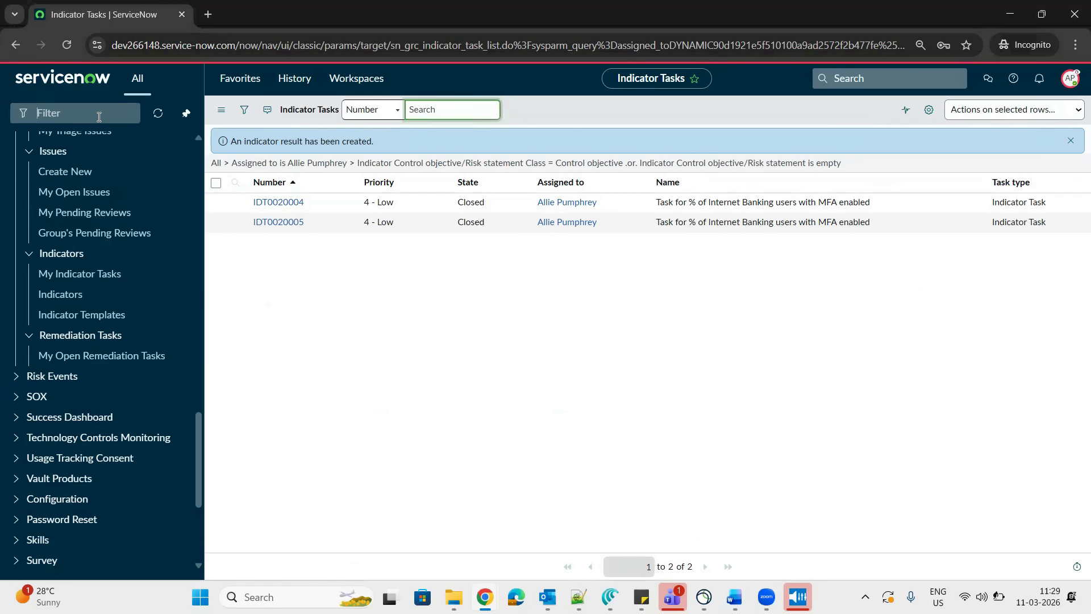
pyautogui.write('issues')
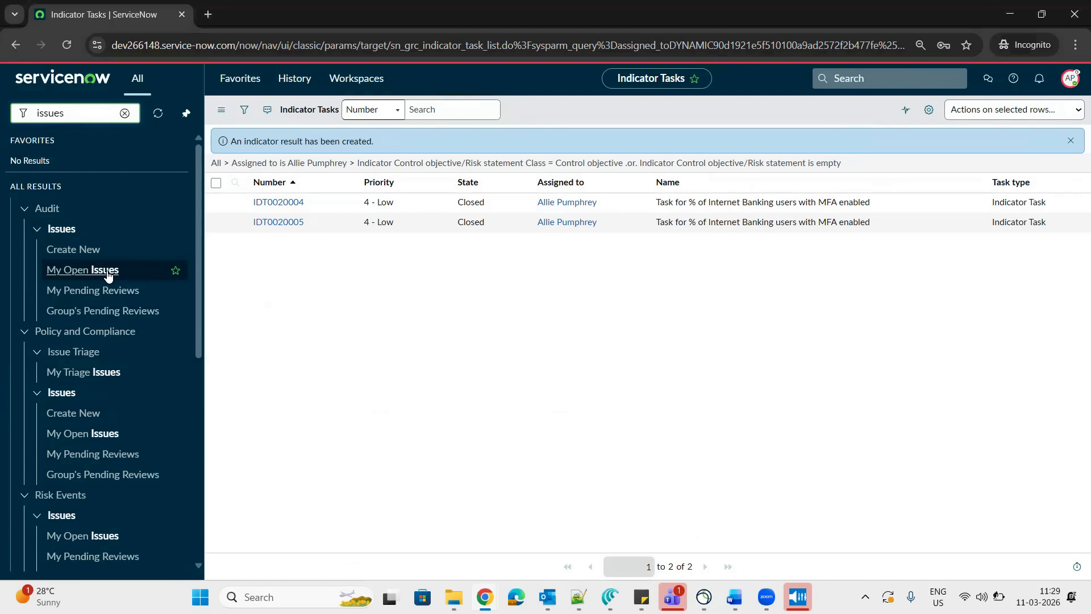
pyautogui.click(108, 271)
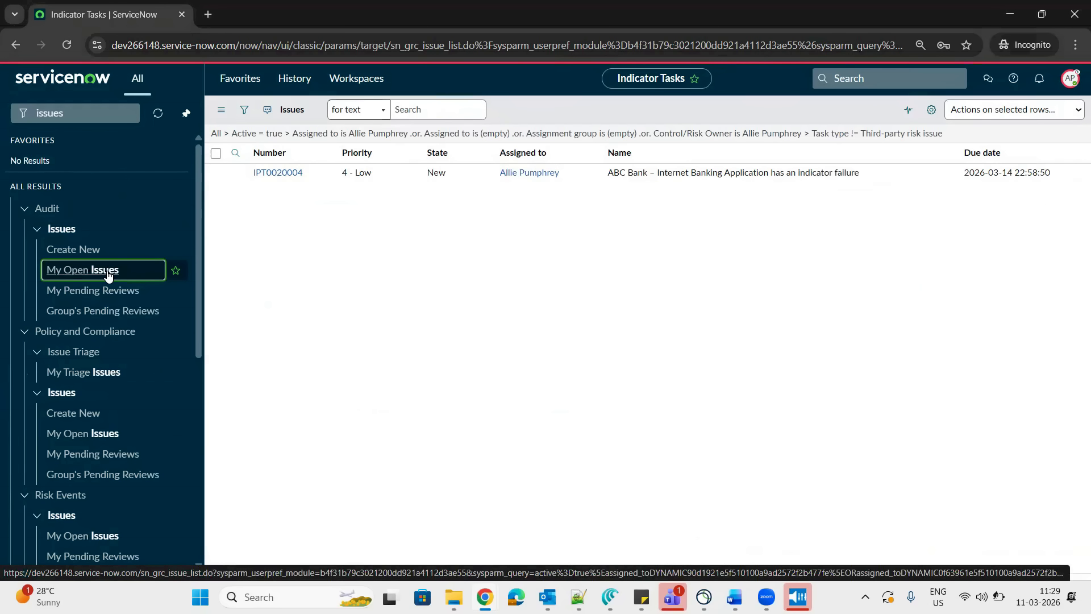
# Open the "ABC Bank – Internet Banking Application has an indicator failure" issue, set its state to Analyze and save it
pyautogui.click(290, 178)
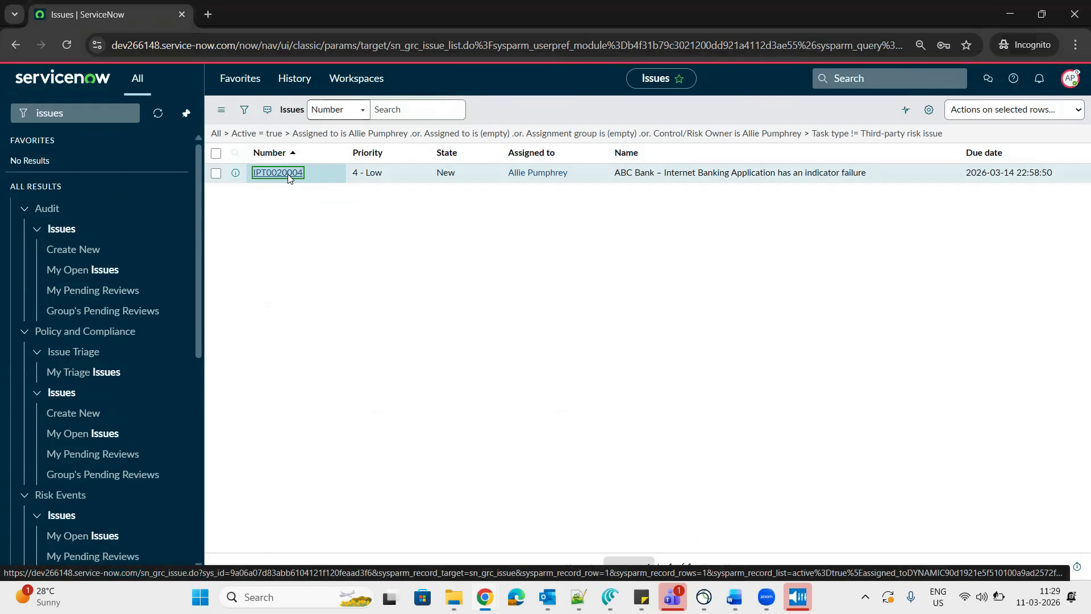
pyautogui.scroll(-5, 1075, 380)
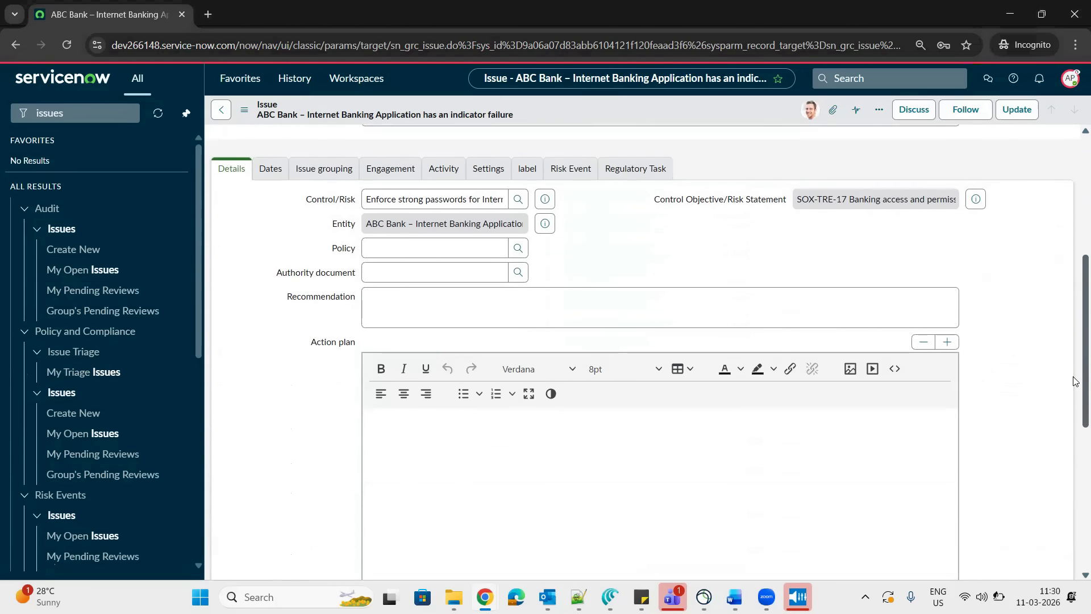
pyautogui.scroll(5, 1075, 380)
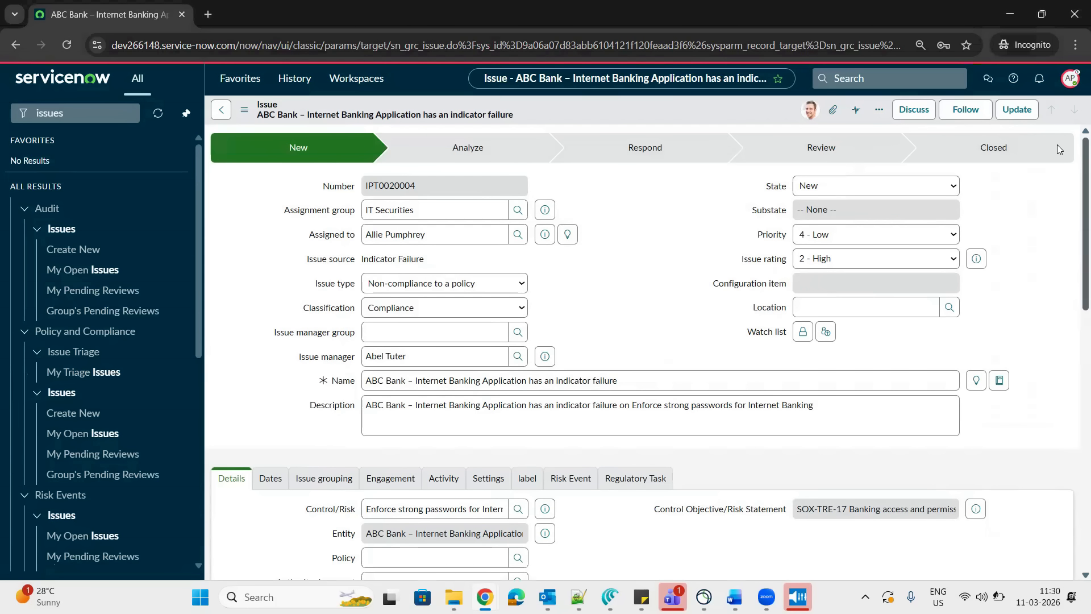
pyautogui.click(840, 187)
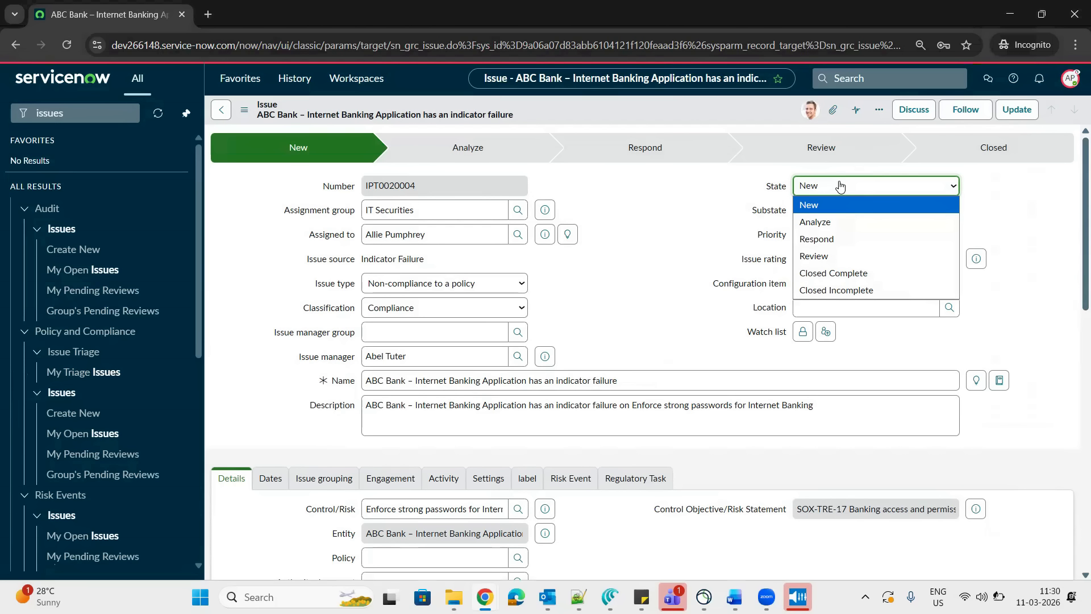
pyautogui.click(825, 222)
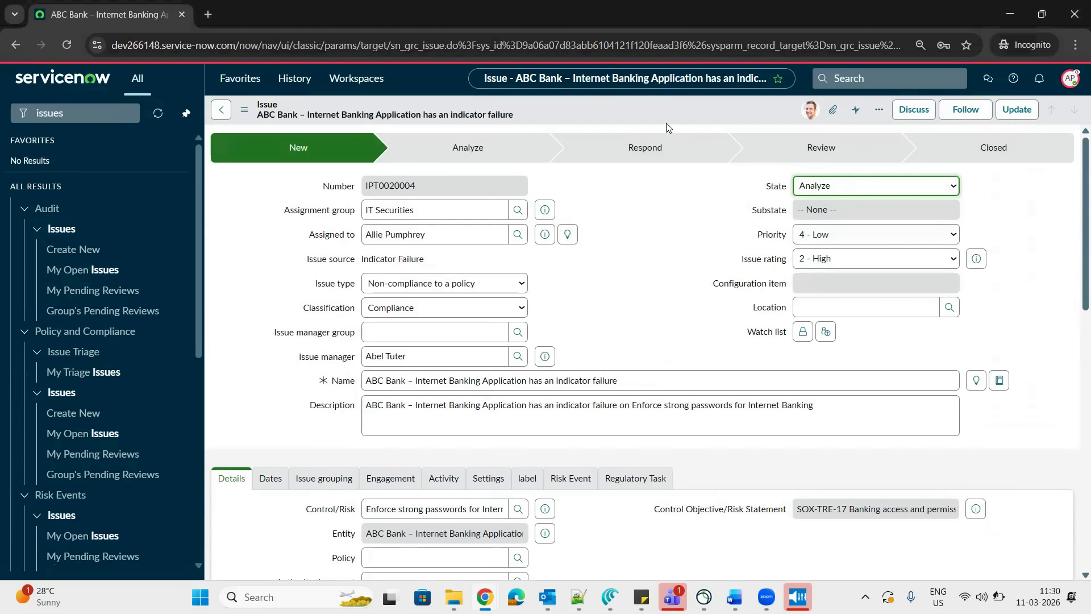
# Try to save the issue with its state set to Review
pyautogui.click(843, 187)
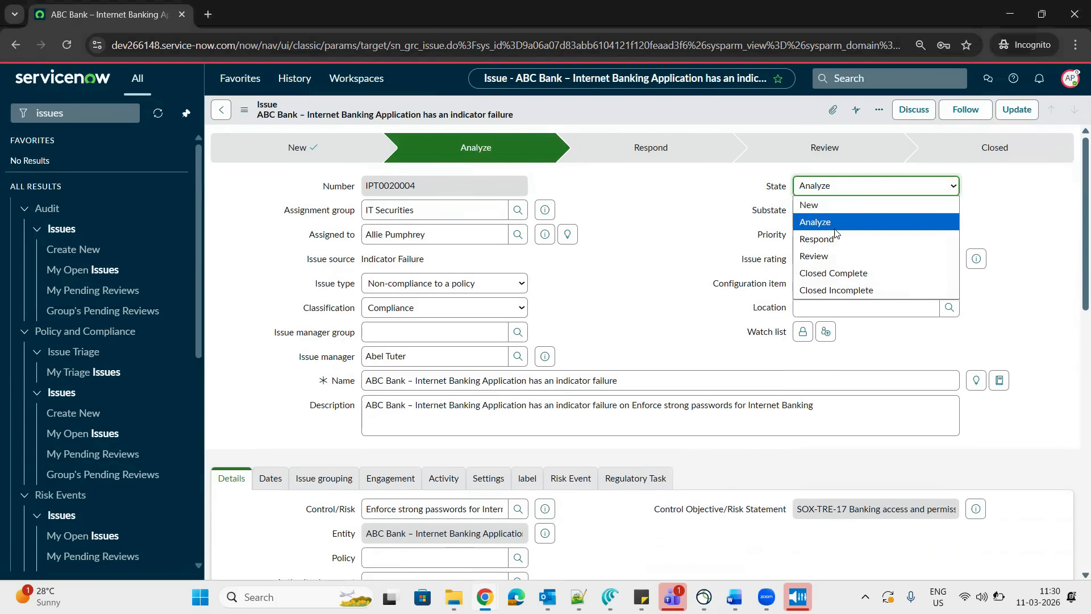
pyautogui.click(832, 257)
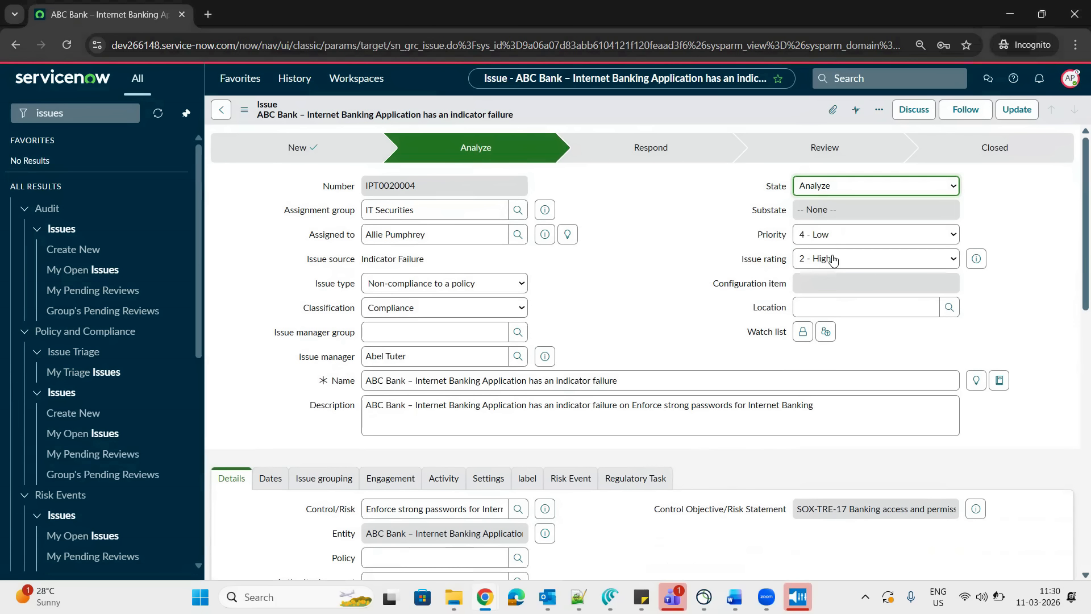
pyautogui.rightClick(648, 109)
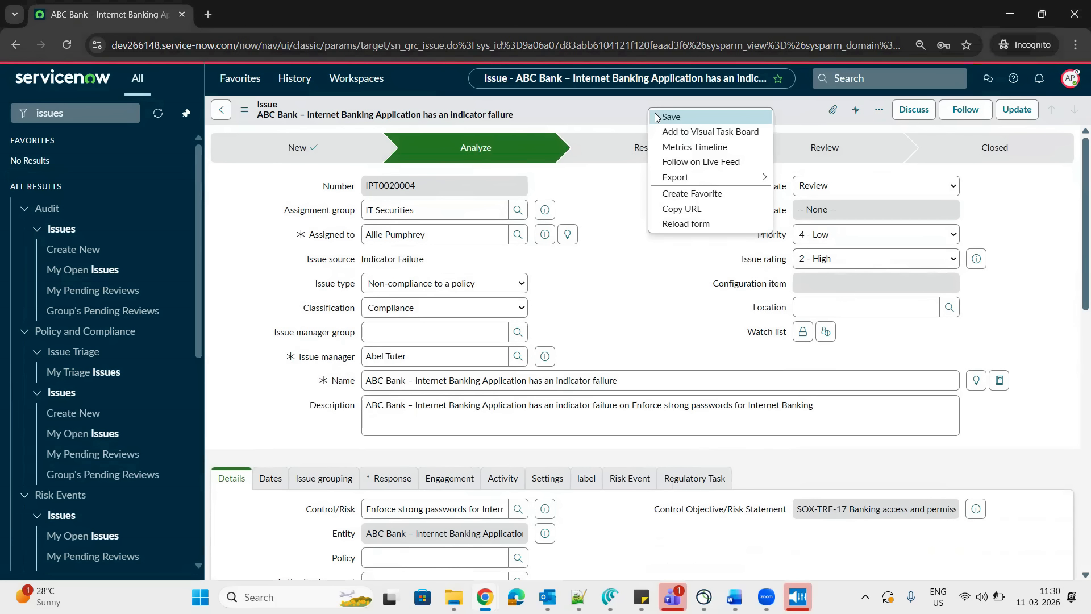
pyautogui.click(670, 117)
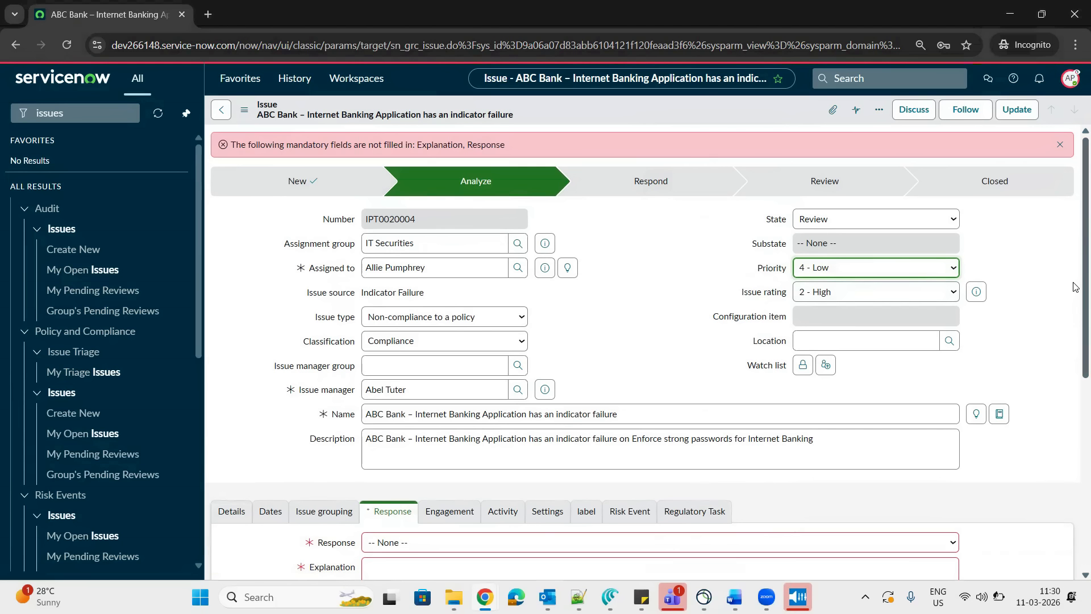
# Set the issue's response to Remediate and enter the explanation "I want to fix it."
pyautogui.scroll(-3, 1076, 286)
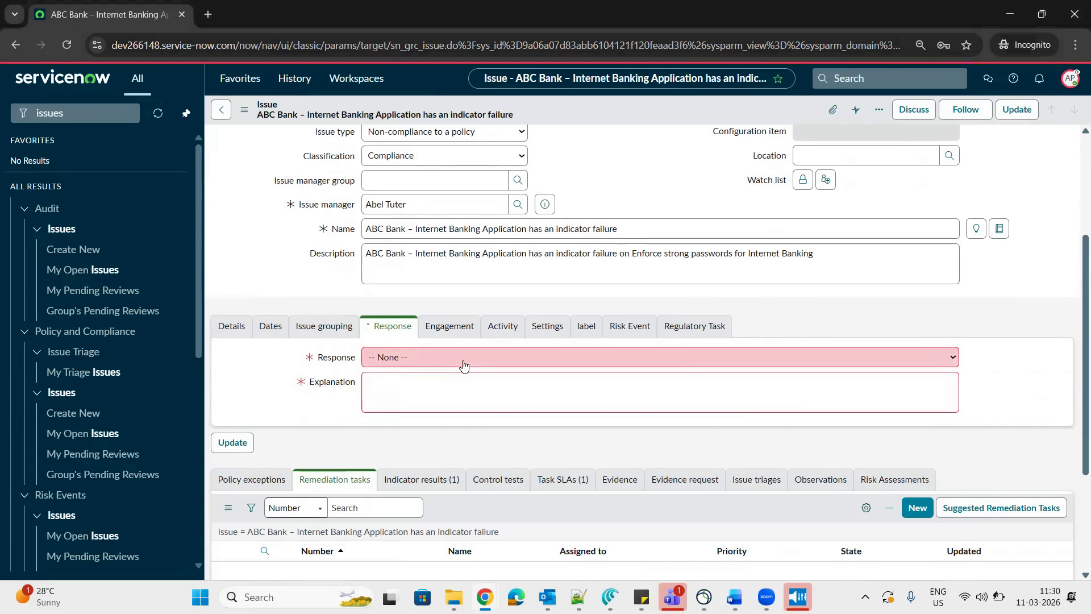
pyautogui.click(464, 364)
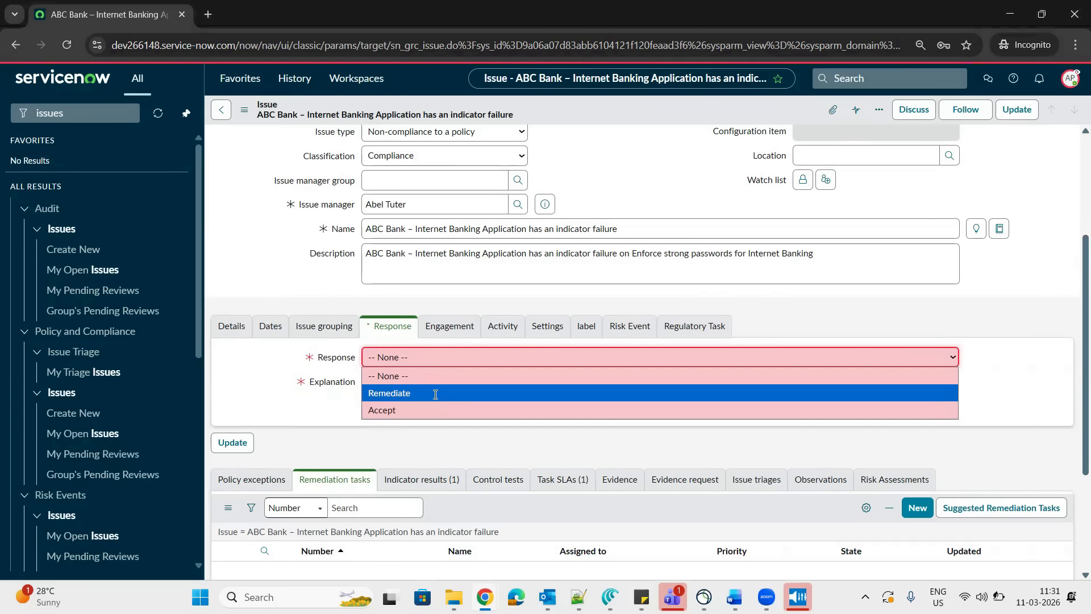
pyautogui.click(435, 393)
pyautogui.click(487, 357)
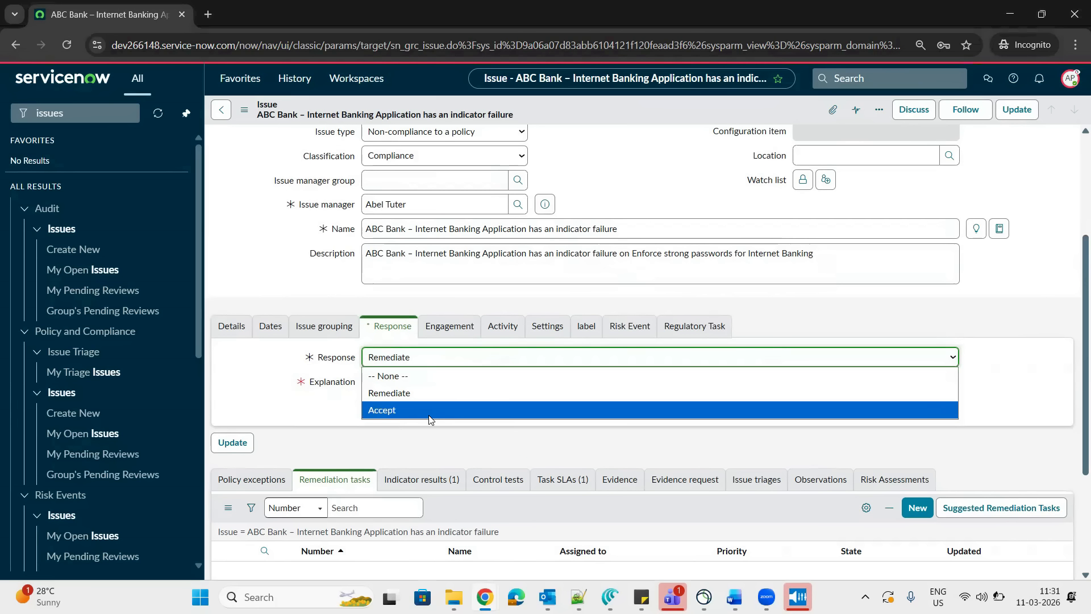
pyautogui.click(412, 389)
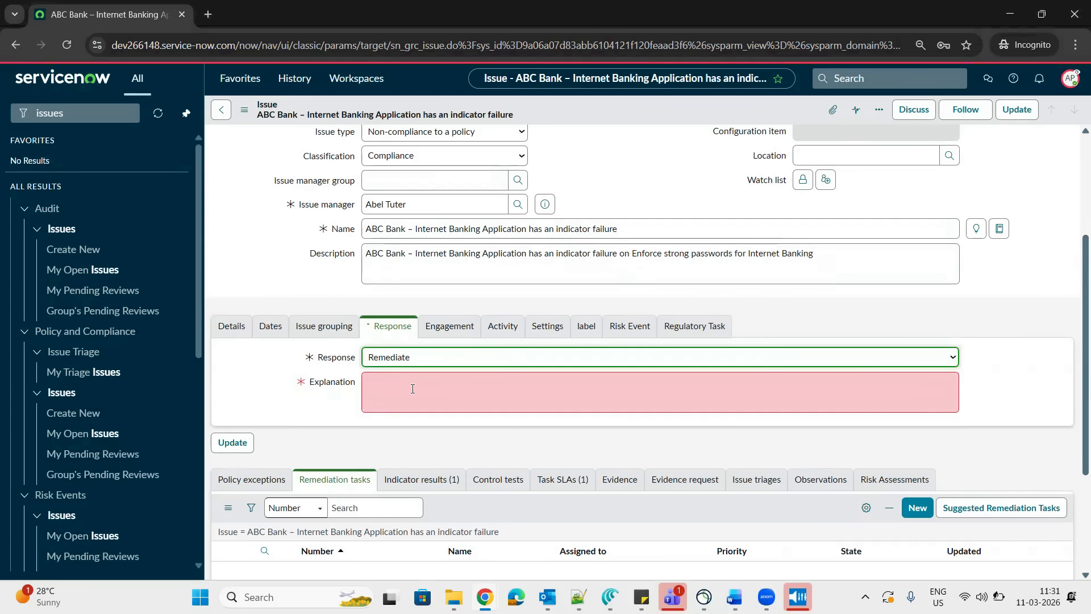
pyautogui.click(413, 390)
pyautogui.write('I w')
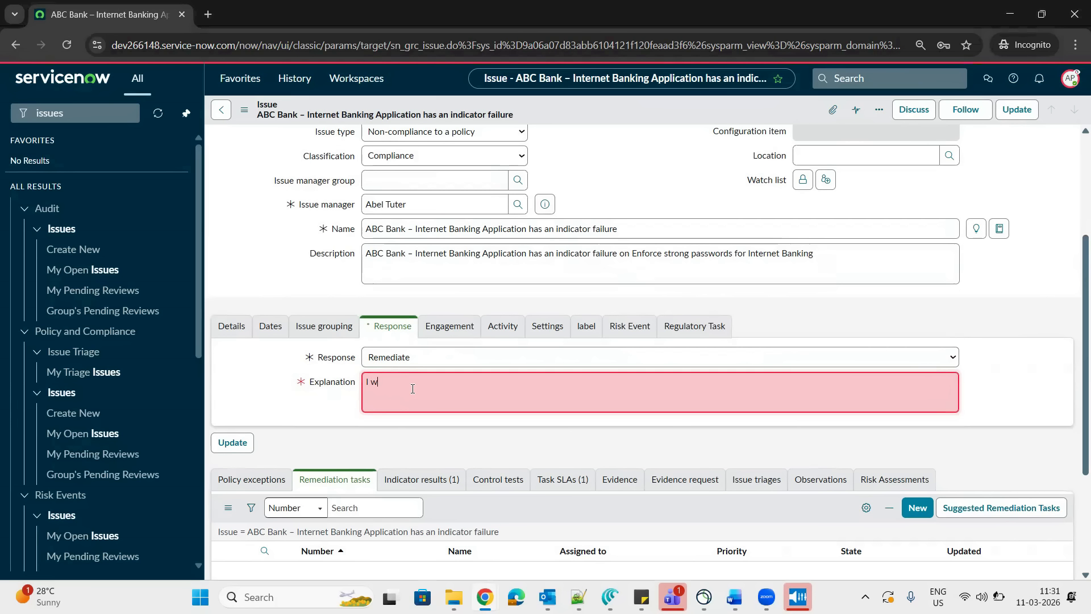
pyautogui.write('ant to fix it.')
pyautogui.click(880, 334)
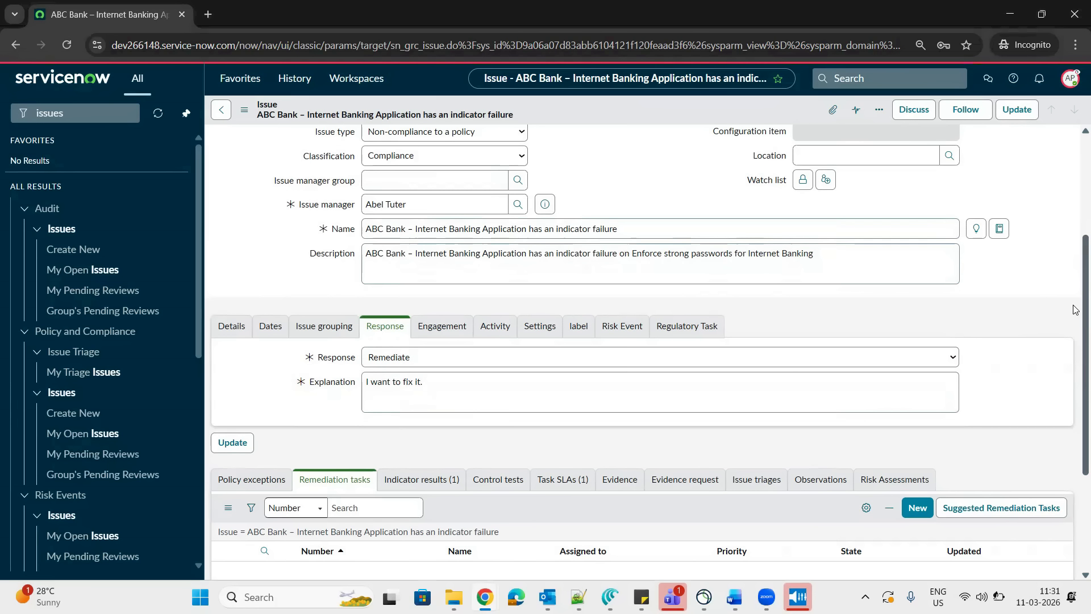
# Set the issue's state to Respond
pyautogui.scroll(4, 1075, 310)
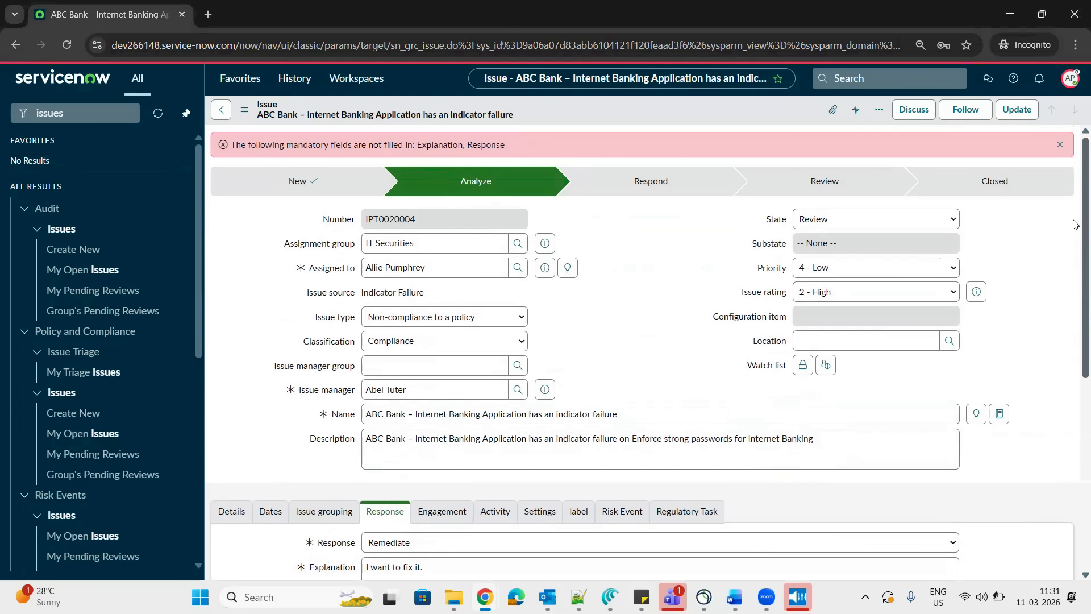
pyautogui.click(854, 220)
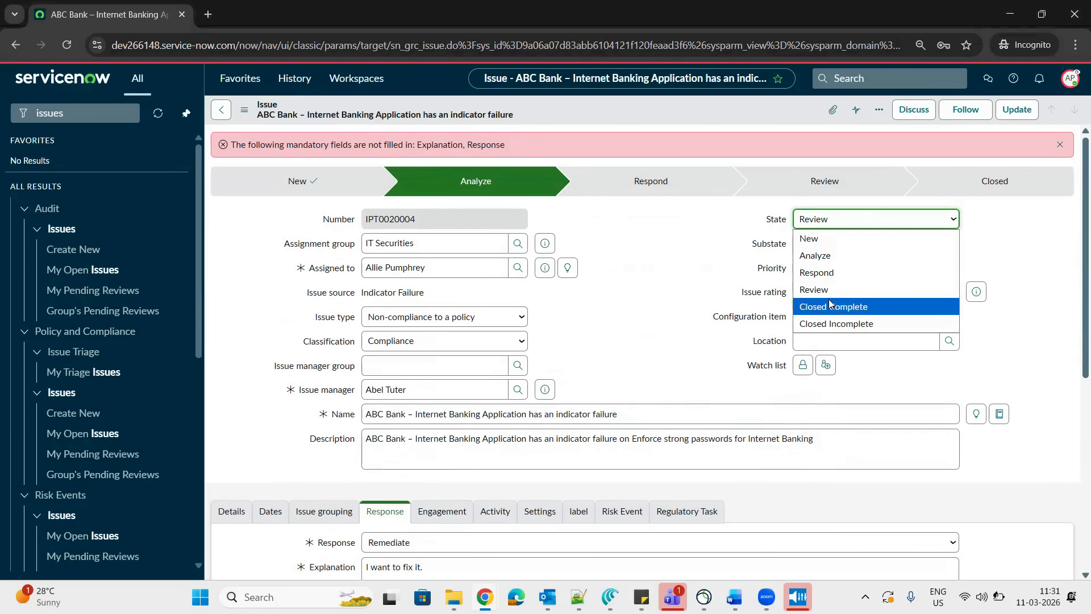
pyautogui.click(827, 276)
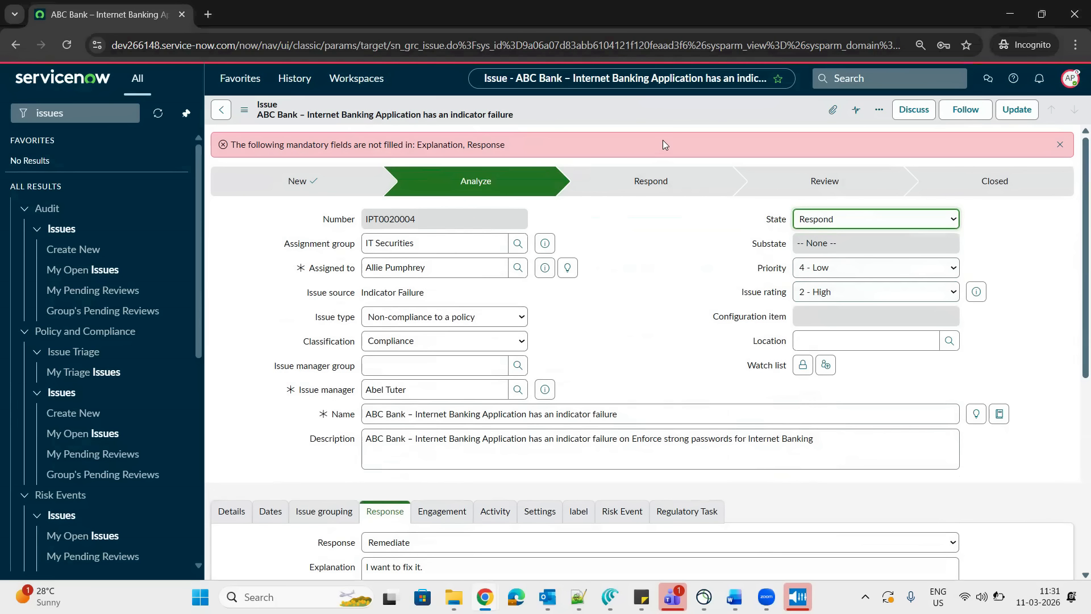
# Save the issue with its state set to Respond
pyautogui.rightClick(660, 110)
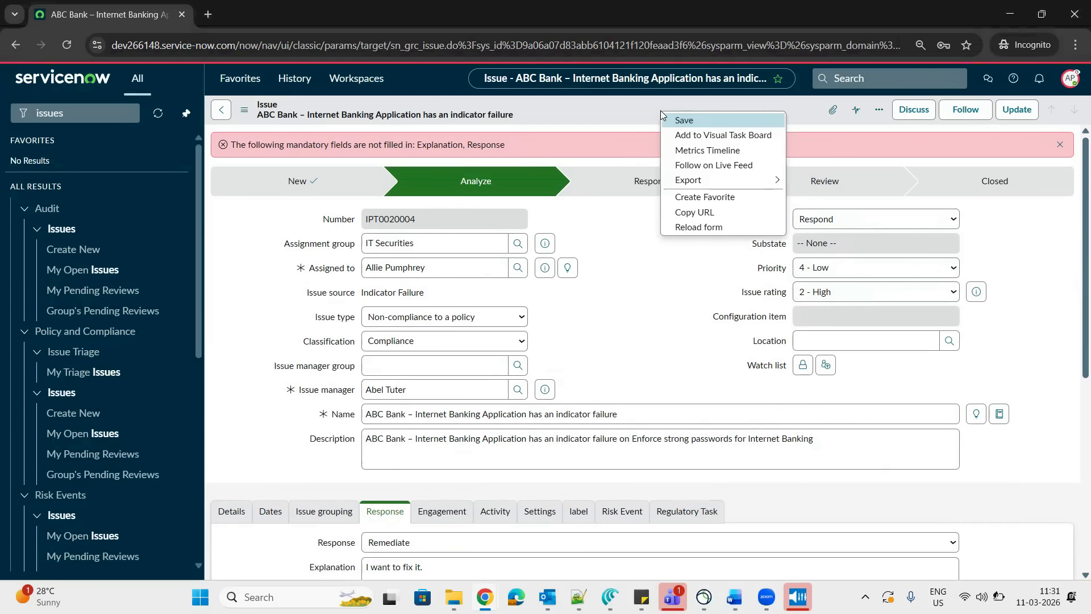
pyautogui.click(691, 124)
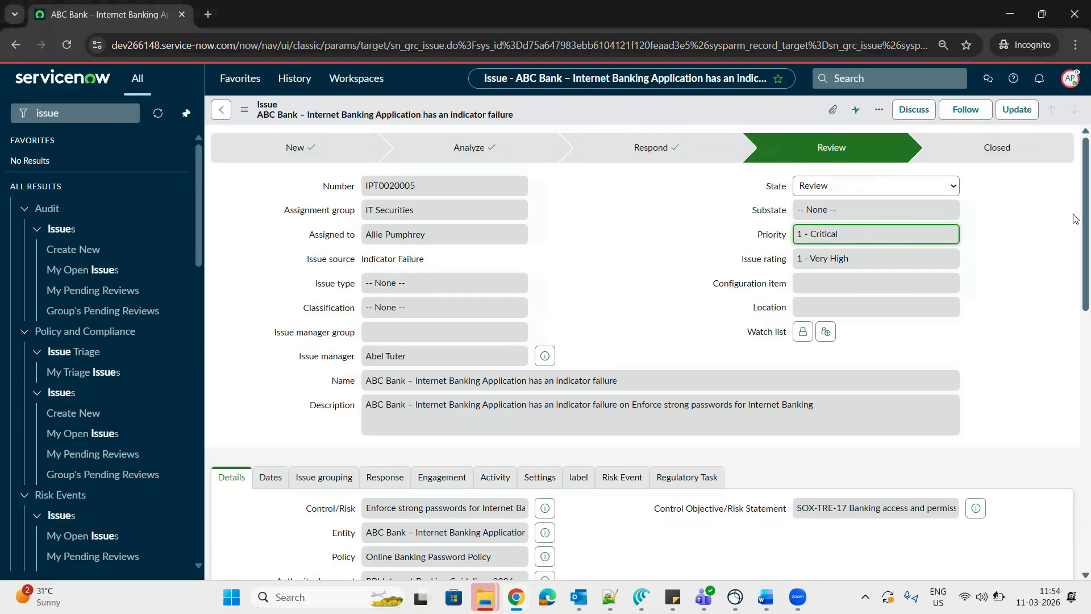
# Create a remediation task for the issue named "Please fix the MFA issue with users", assign it to the second listed user and submit it
pyautogui.moveTo(1076, 242); pyautogui.dragTo(1075, 464)
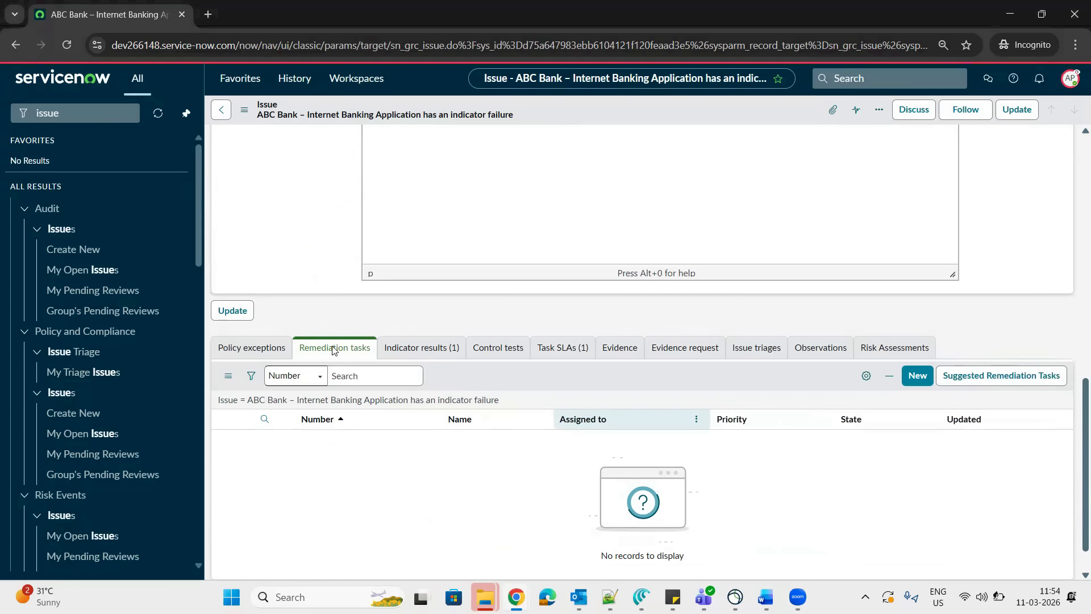
pyautogui.click(918, 377)
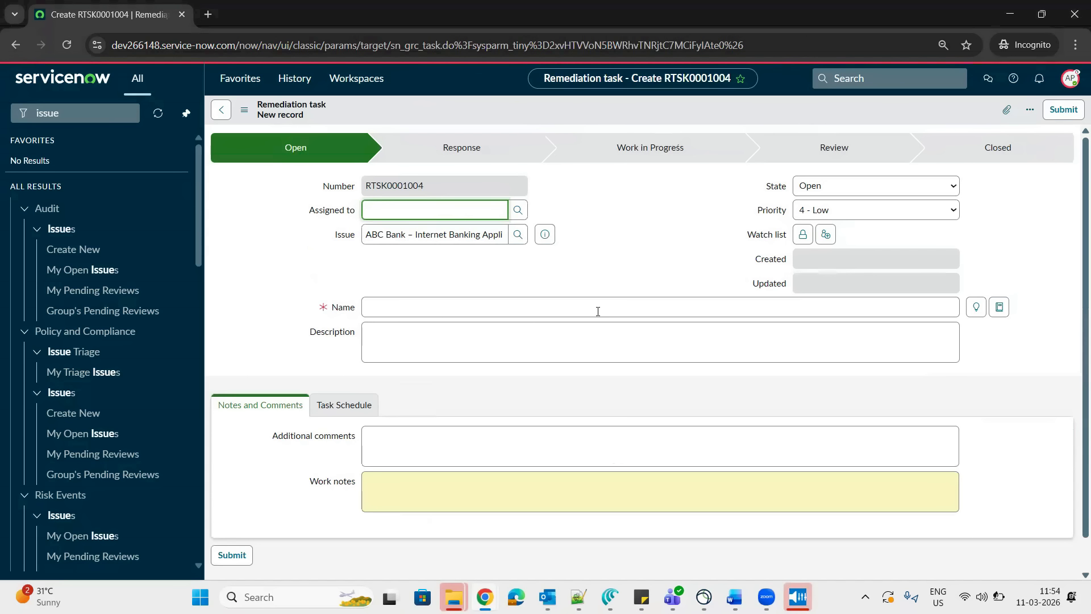
pyautogui.click(518, 210)
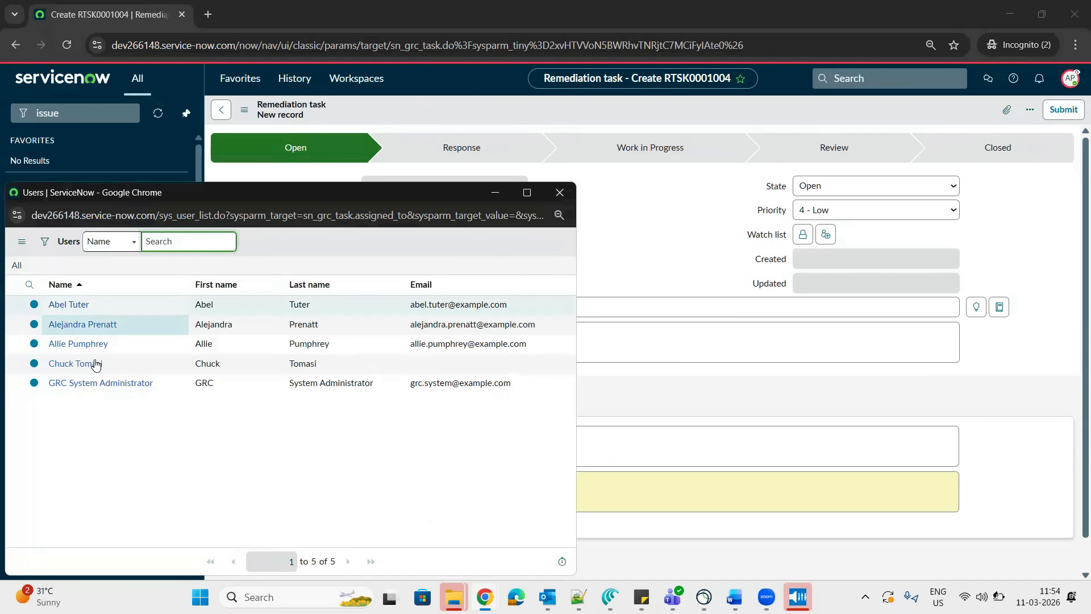
pyautogui.click(90, 324)
pyautogui.write('Please fix the MFA issue with users')
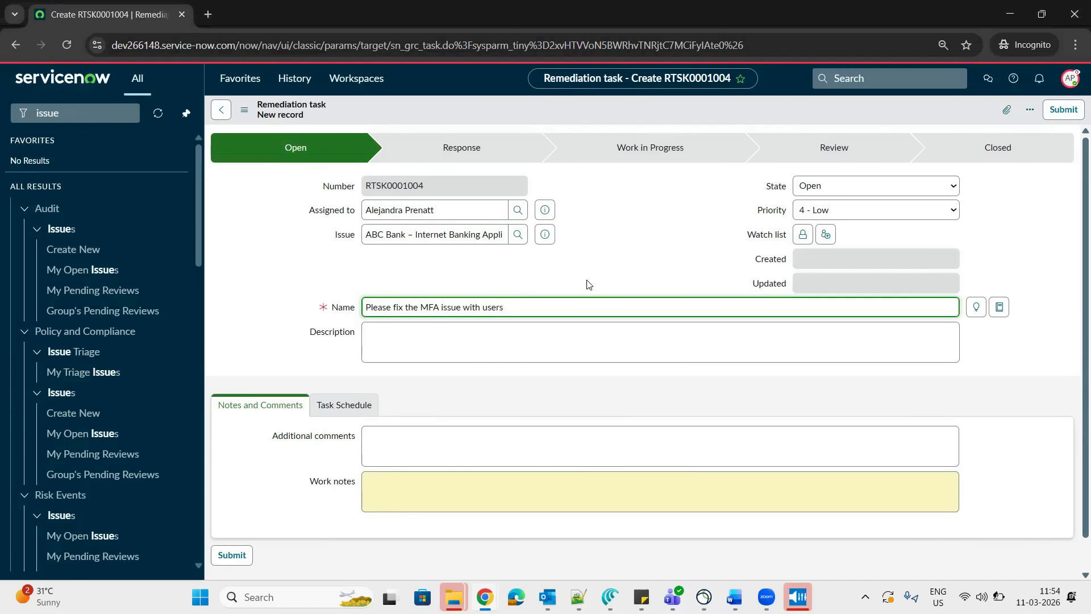
pyautogui.click(594, 286)
pyautogui.tripleClick(539, 300)
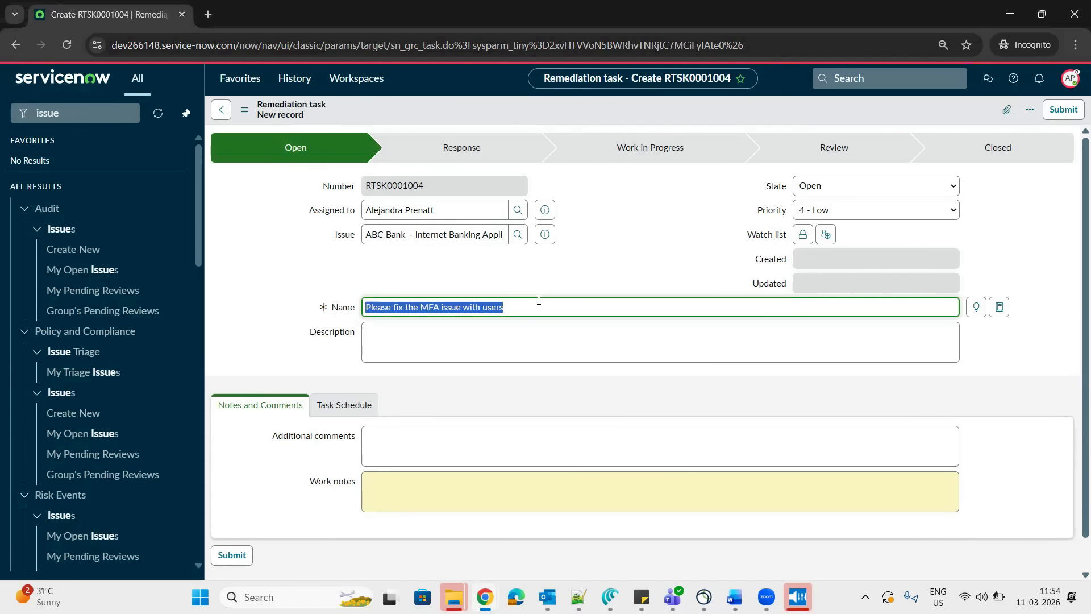
pyautogui.click(591, 262)
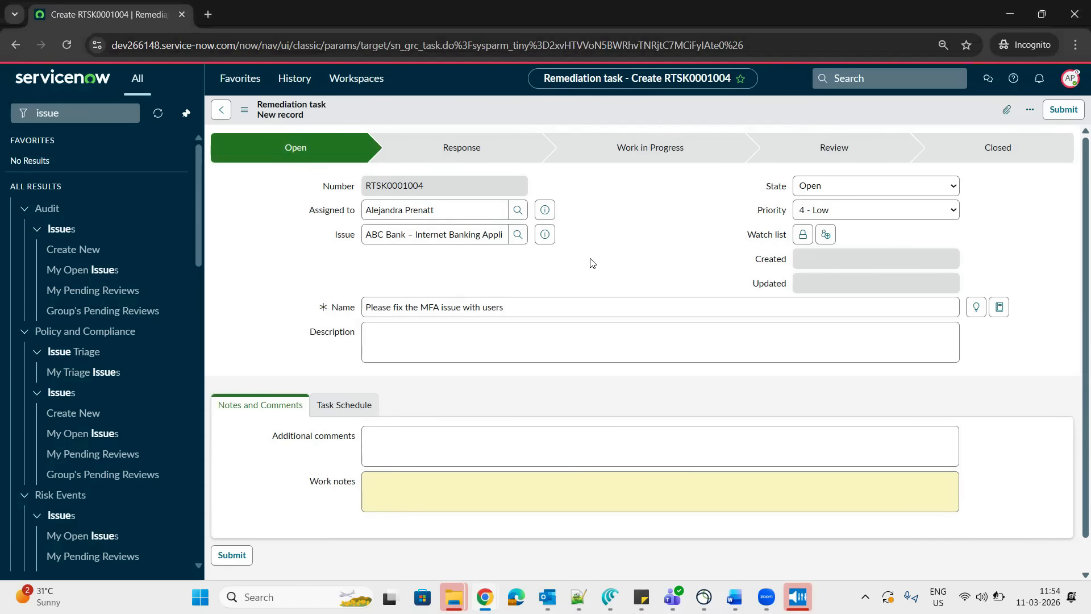
pyautogui.click(471, 218)
pyautogui.click(1062, 112)
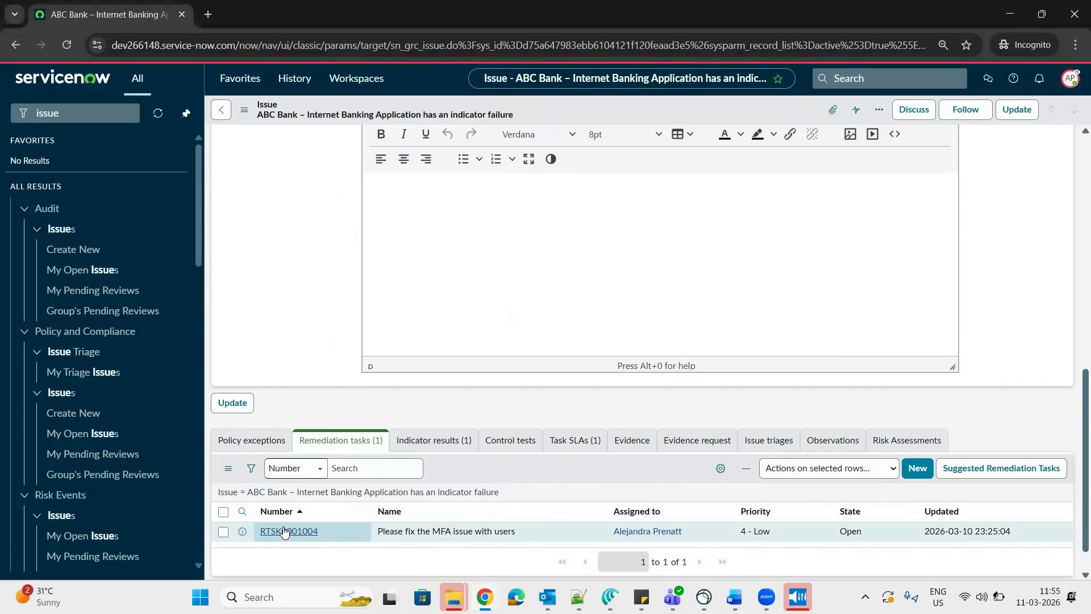
# Open the MFA remediation task, set its state to Work in Progress with the additional comment "working" and save it
pyautogui.click(284, 530)
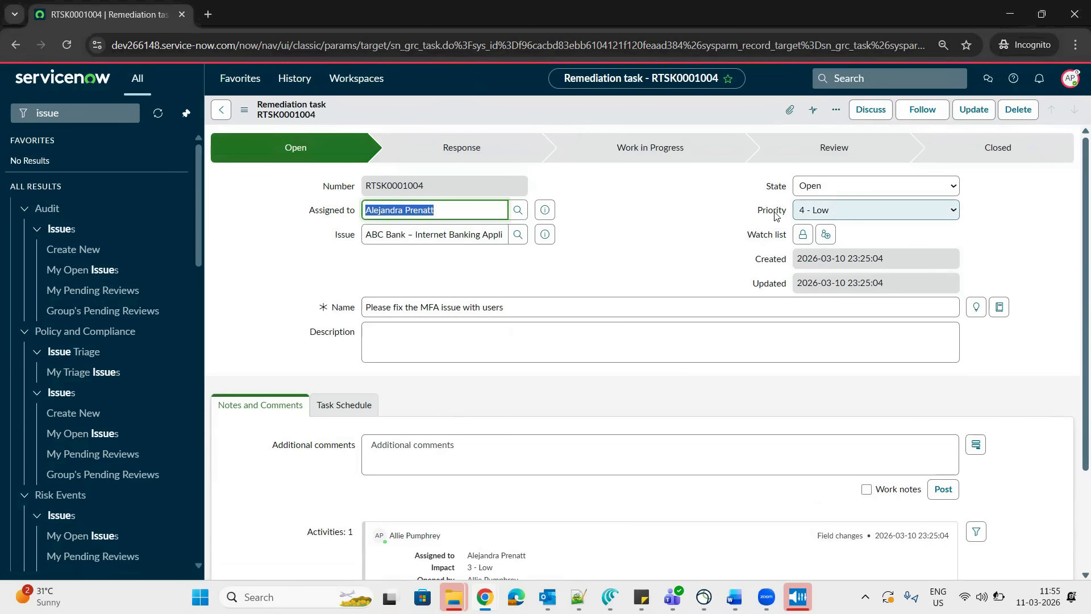
pyautogui.click(847, 188)
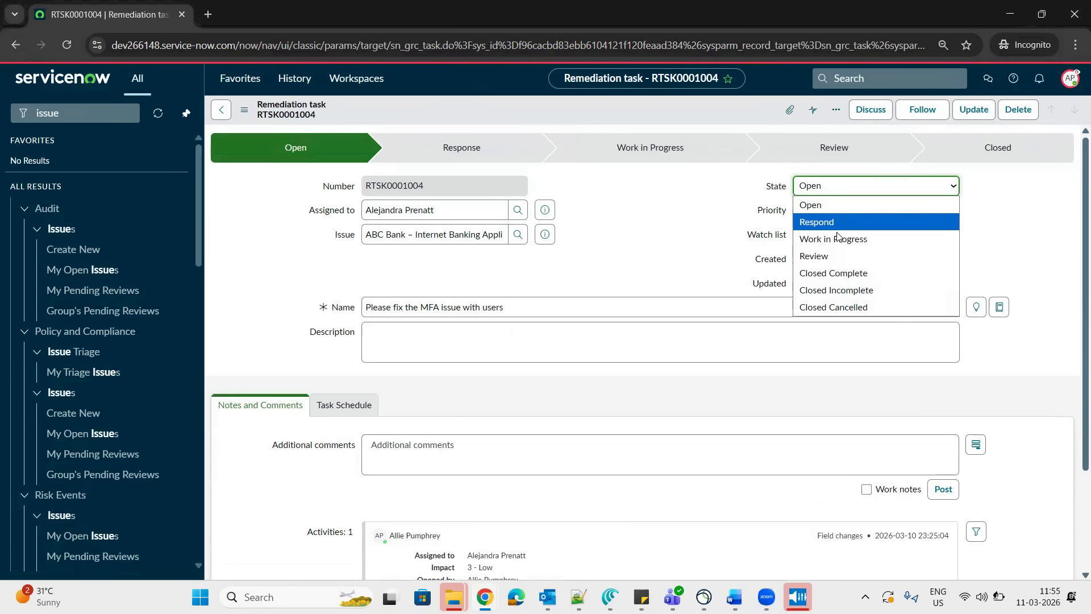
pyautogui.click(841, 238)
pyautogui.click(481, 461)
pyautogui.write('working')
pyautogui.rightClick(737, 106)
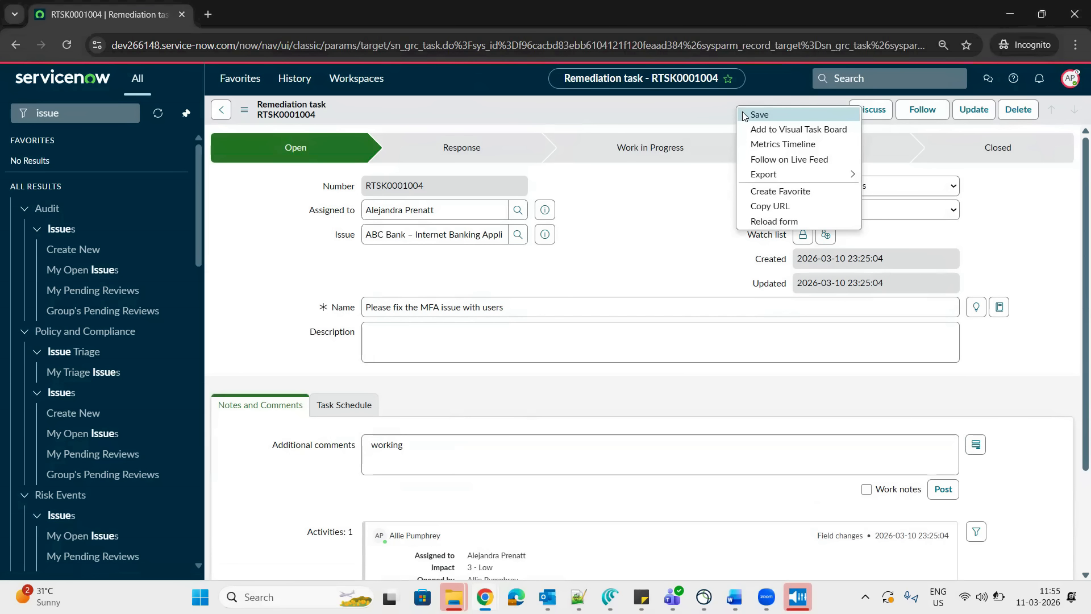
pyautogui.click(744, 116)
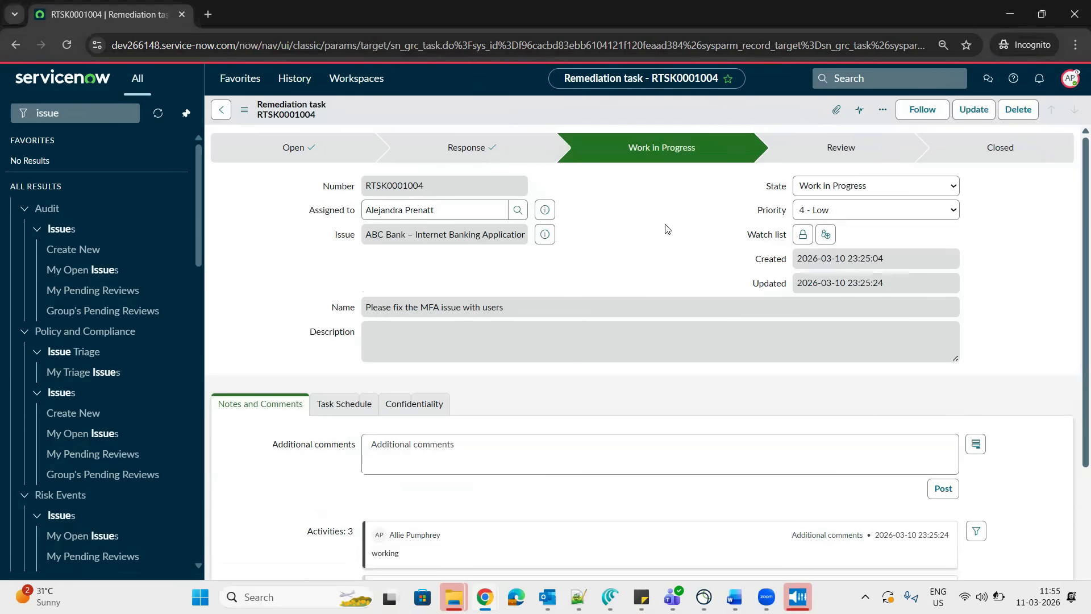
# Set the remediation task's state to Closed Complete, add the comment "fix is now applied" and update the task
pyautogui.click(910, 189)
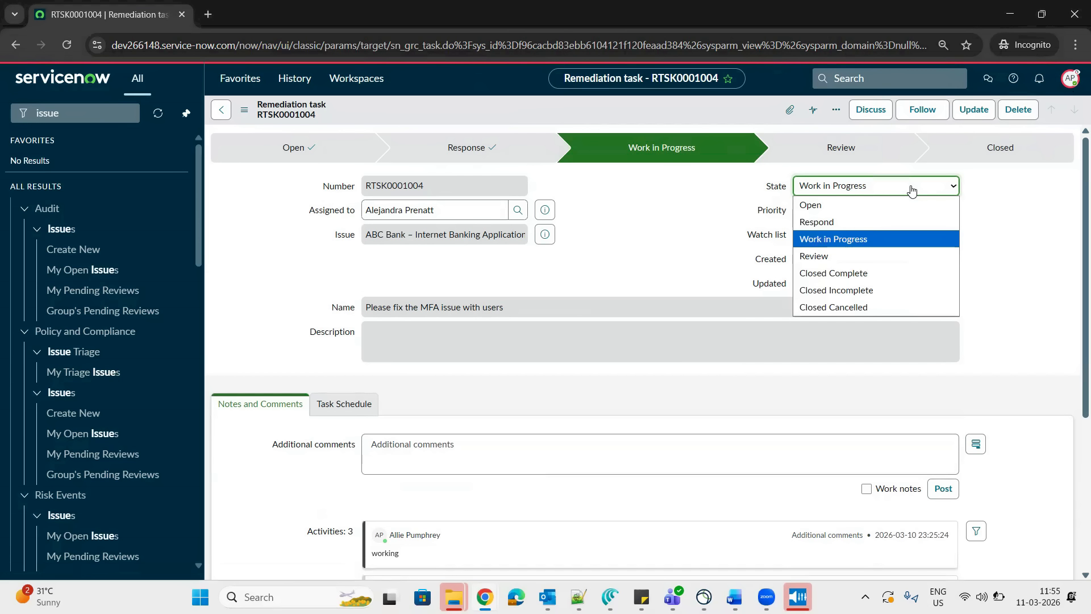
pyautogui.click(841, 273)
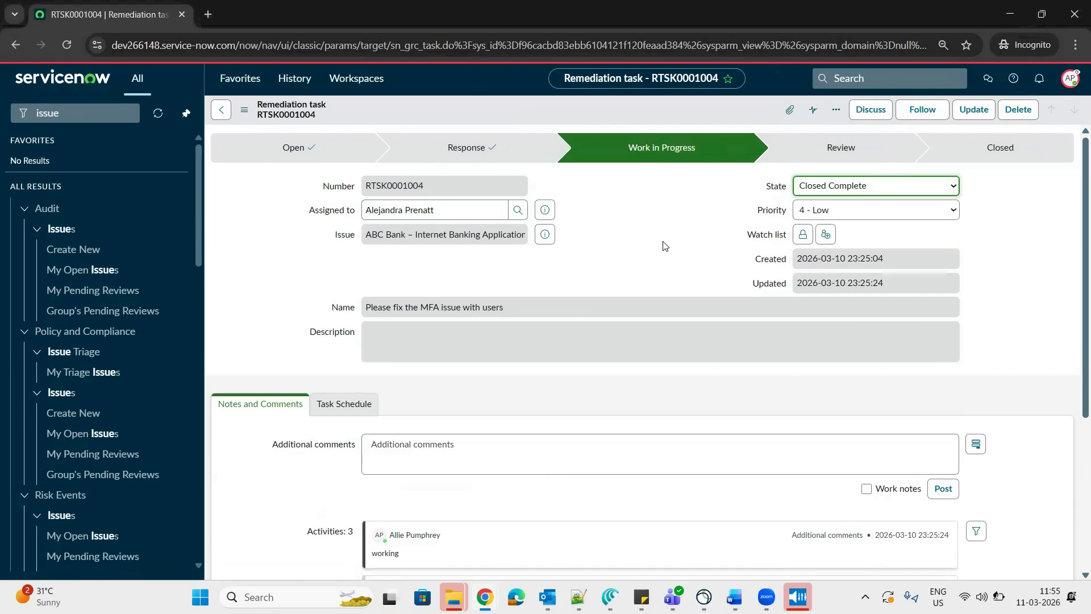
pyautogui.click(488, 458)
pyautogui.write('fix is now applied')
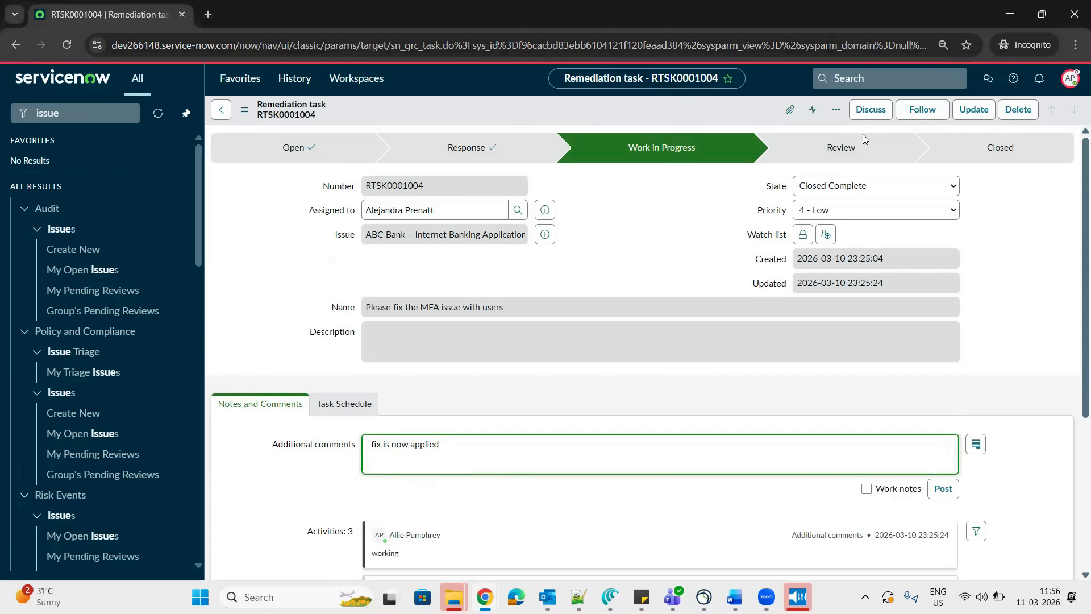
pyautogui.click(964, 115)
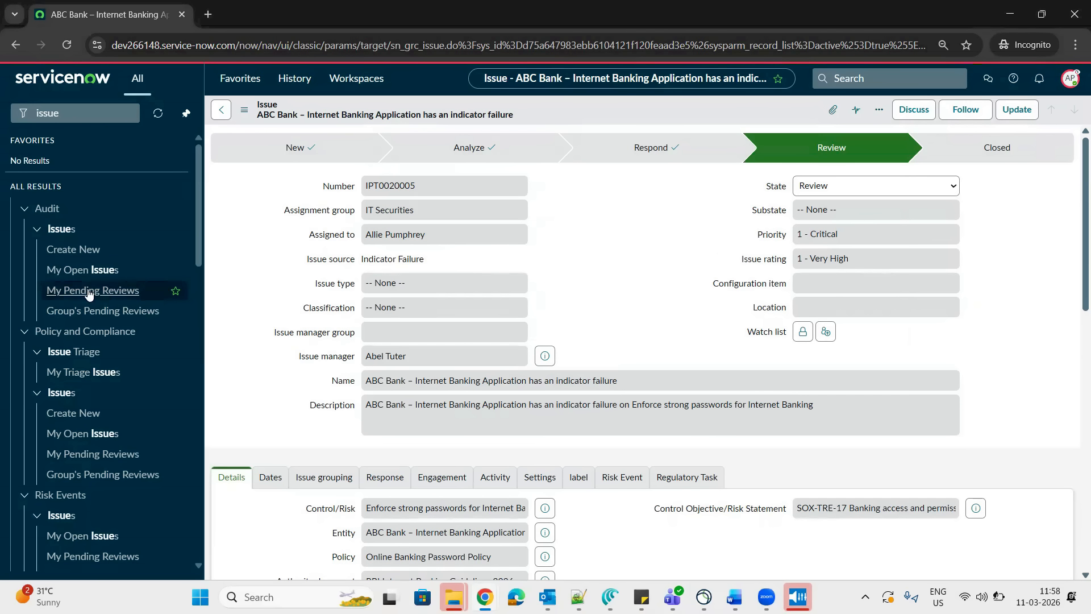
# Open the critical indicator failure issue from the Audit list of own open issues and start a new evidence request for it
pyautogui.click(80, 270)
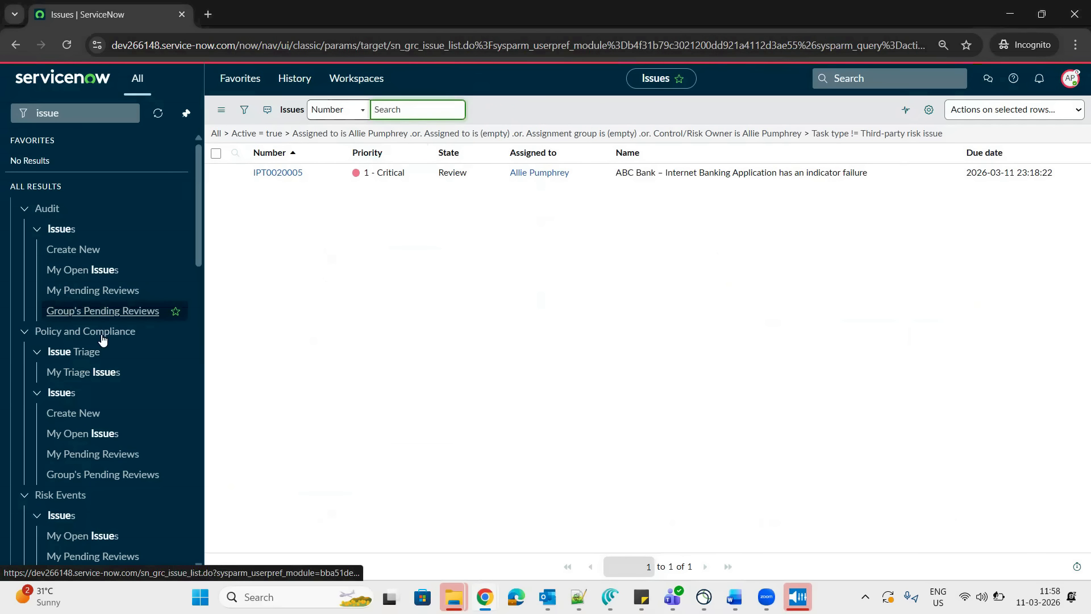
pyautogui.click(285, 173)
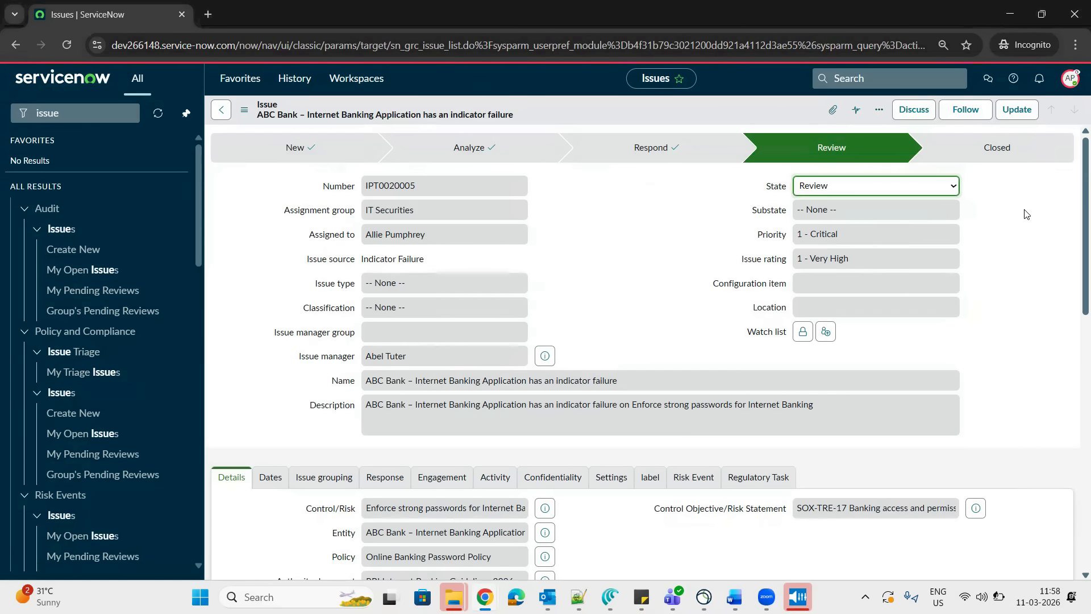
pyautogui.moveTo(1074, 207); pyautogui.dragTo(1075, 427)
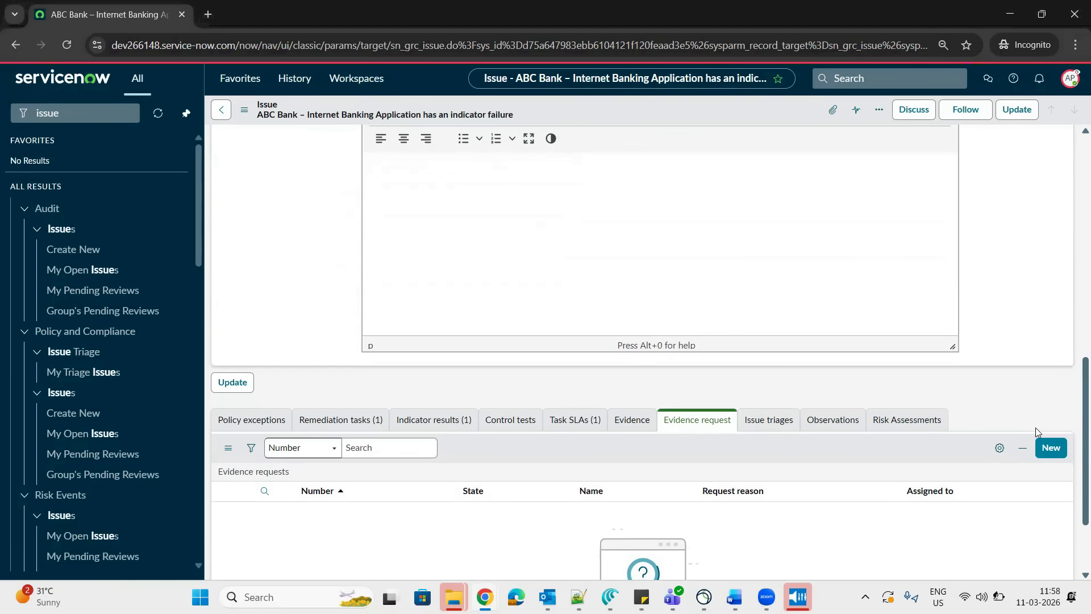
pyautogui.click(1052, 448)
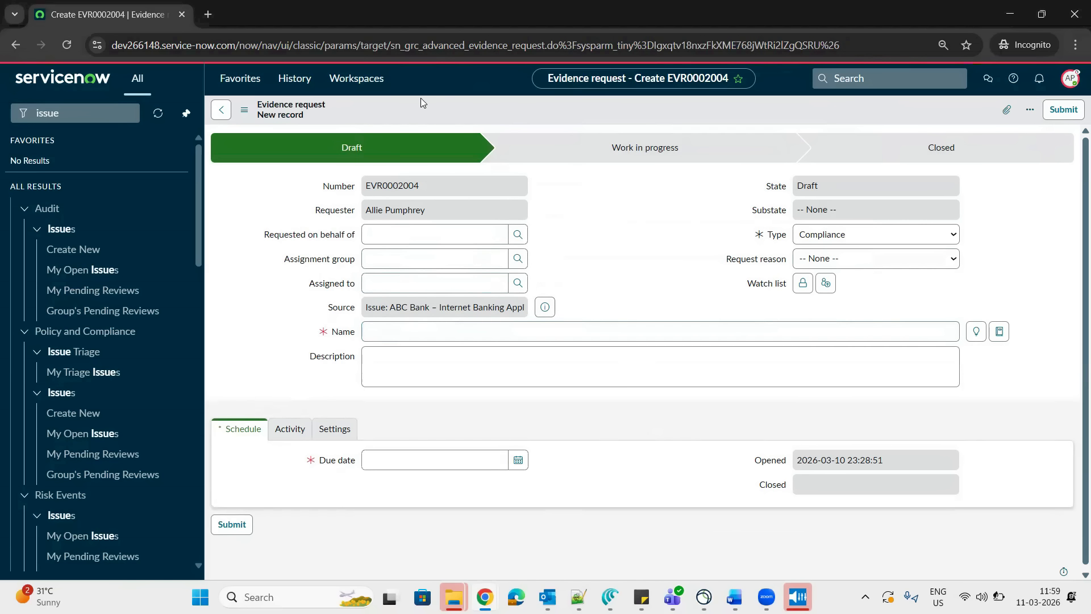
# Assign the evidence request to the second listed user, name it "MFA Control Data" and describe it as "Please provide the report of MFA status of users downloaded last week,"
pyautogui.click(517, 283)
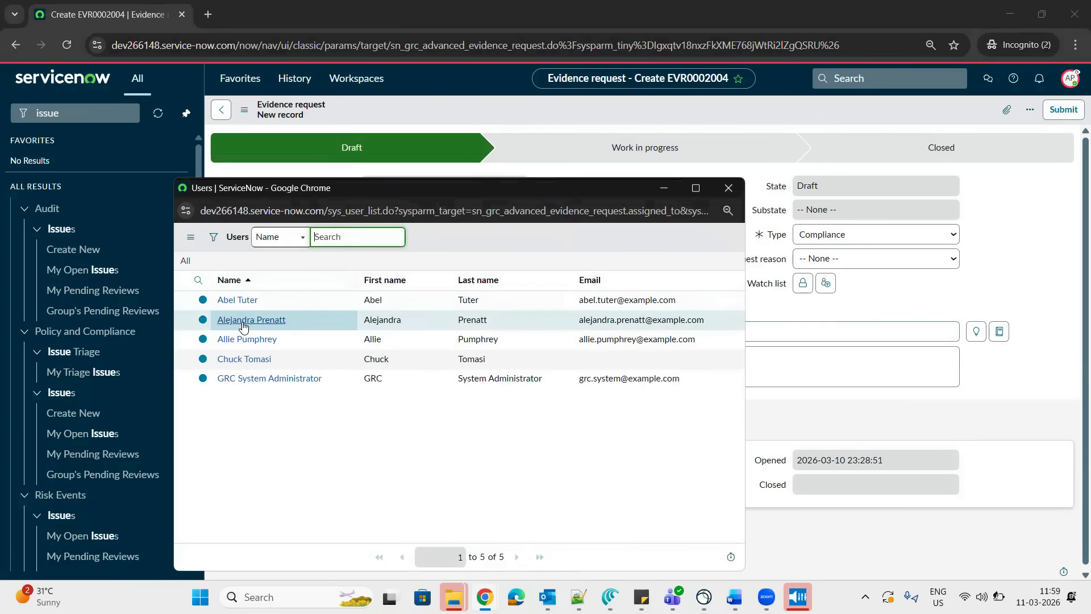
pyautogui.click(244, 322)
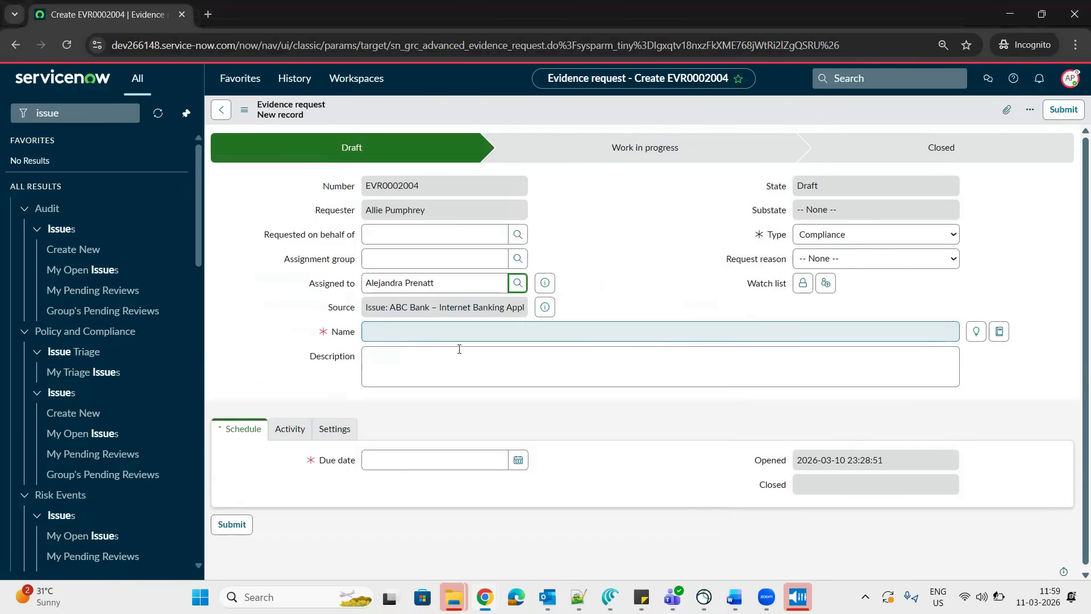
pyautogui.click(450, 329)
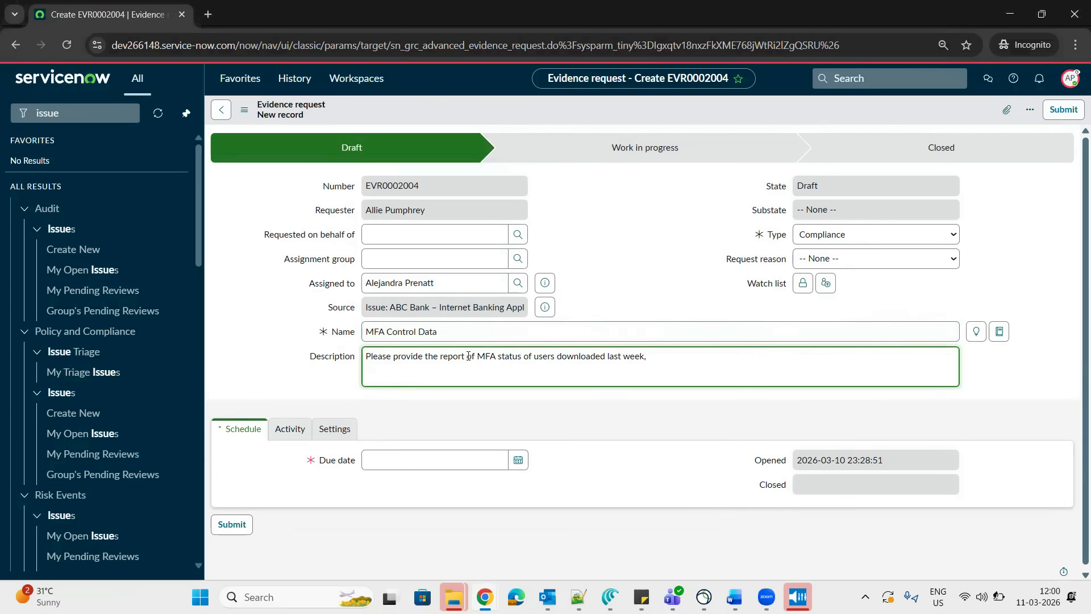
pyautogui.tripleClick(546, 356)
pyautogui.click(627, 259)
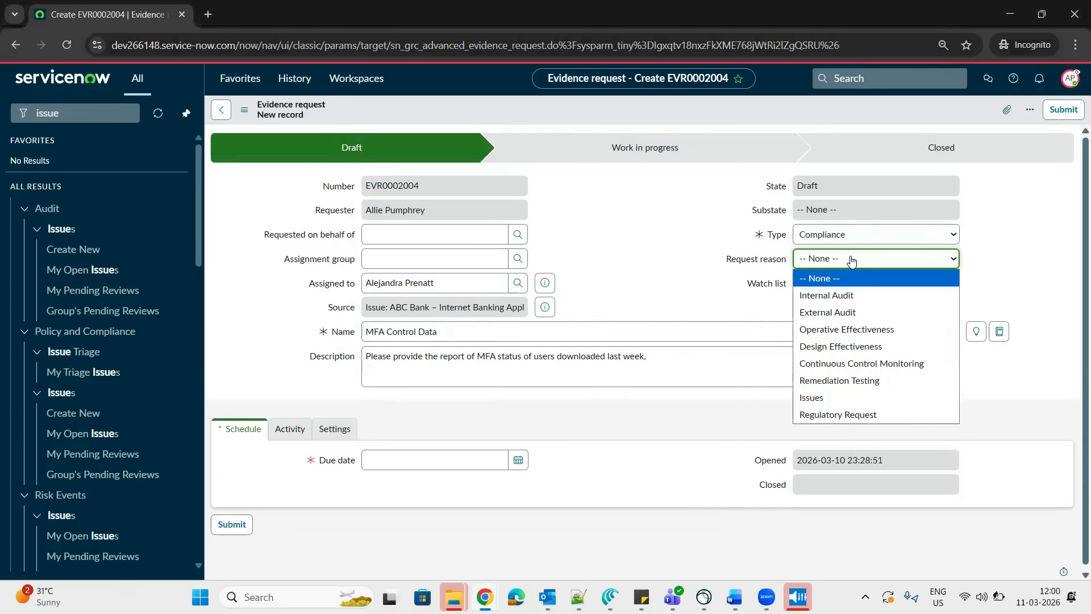
pyautogui.click(837, 301)
pyautogui.click(519, 460)
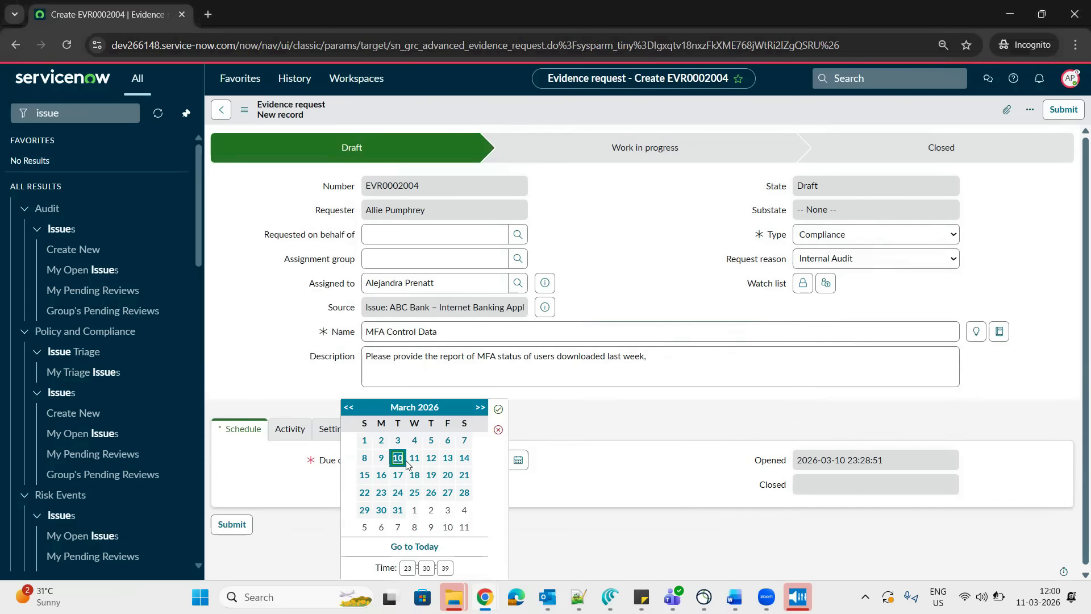
pyautogui.click(414, 459)
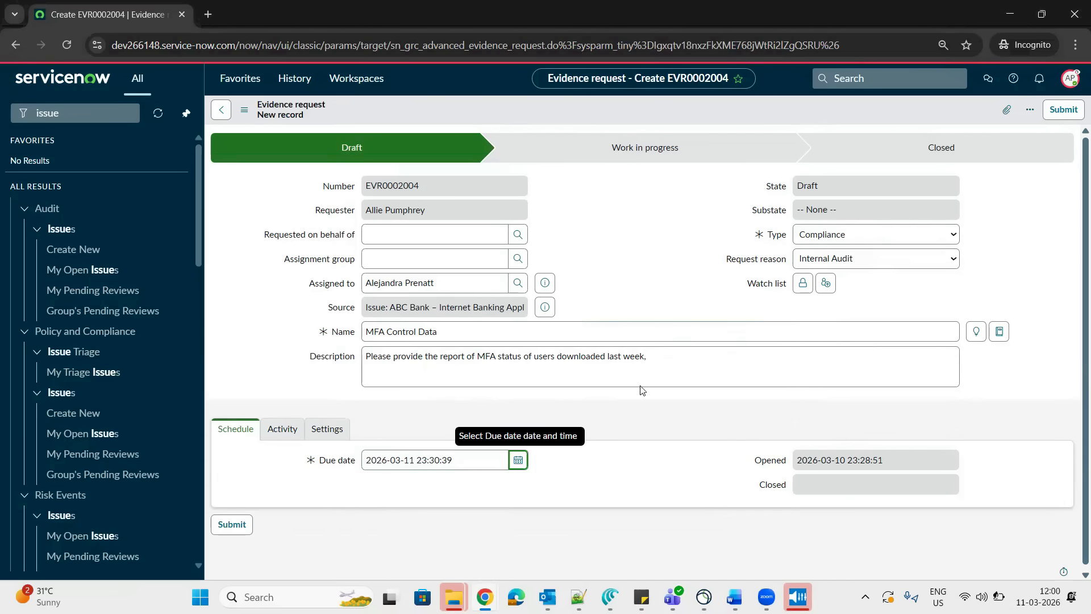
pyautogui.rightClick(766, 117)
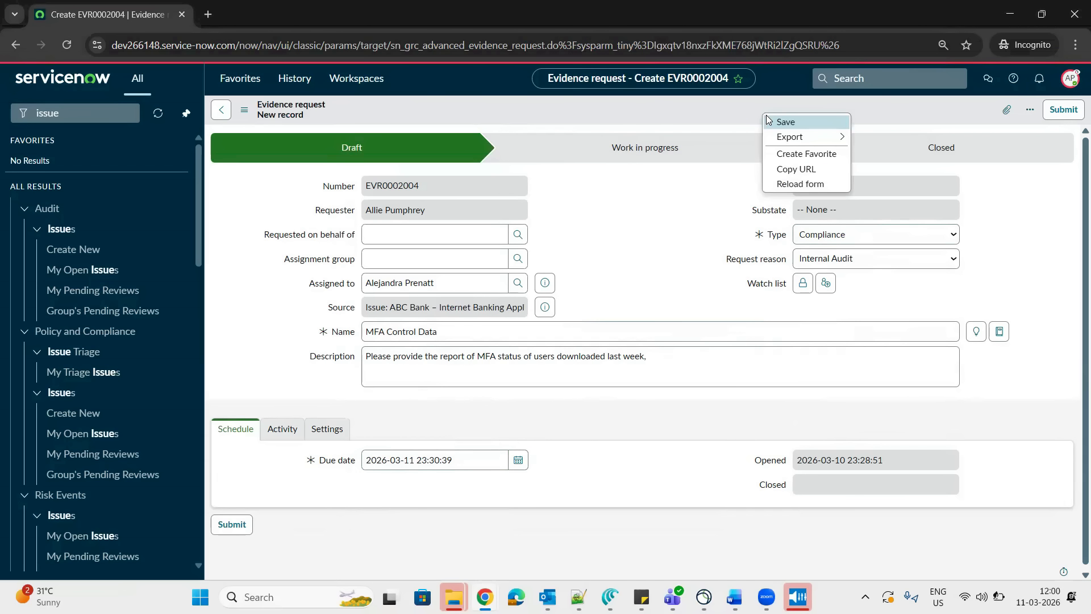
pyautogui.click(768, 121)
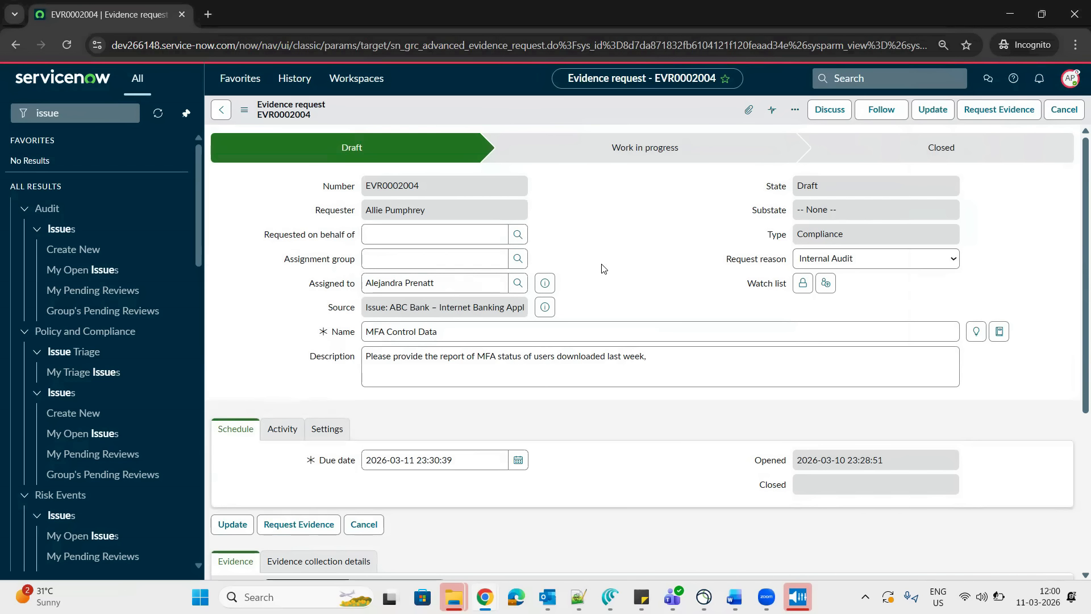
# Try to request evidence from the saved MFA Control Data record
pyautogui.click(1006, 111)
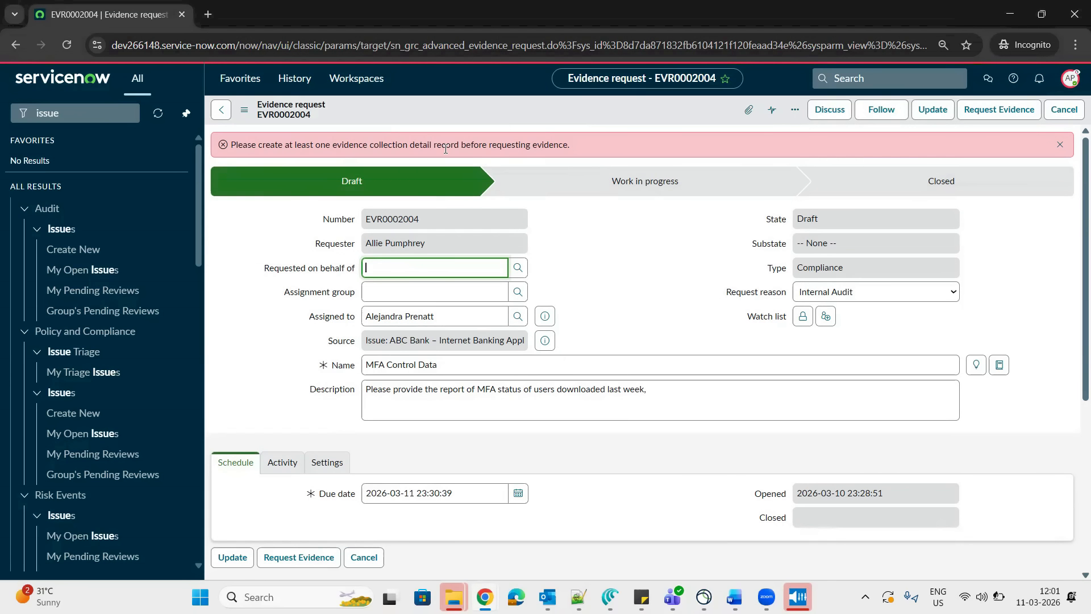
pyautogui.moveTo(259, 146); pyautogui.dragTo(542, 146)
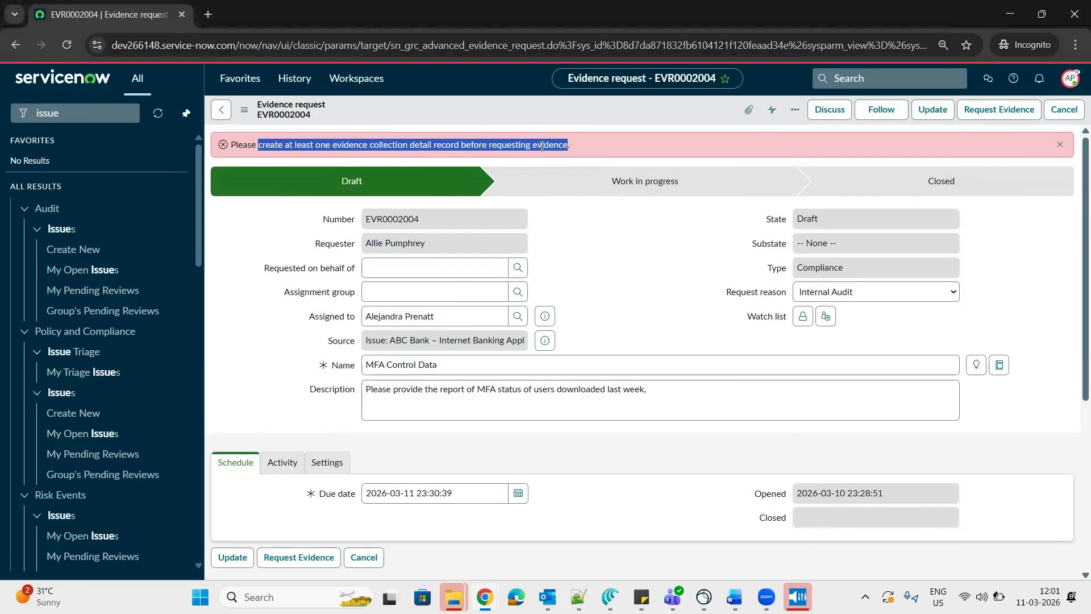
# Change the evidence request's reason to Remediation Testing
pyautogui.click(647, 293)
pyautogui.press('Down')
pyautogui.press('Down')
pyautogui.press('Down')
pyautogui.press('Down')
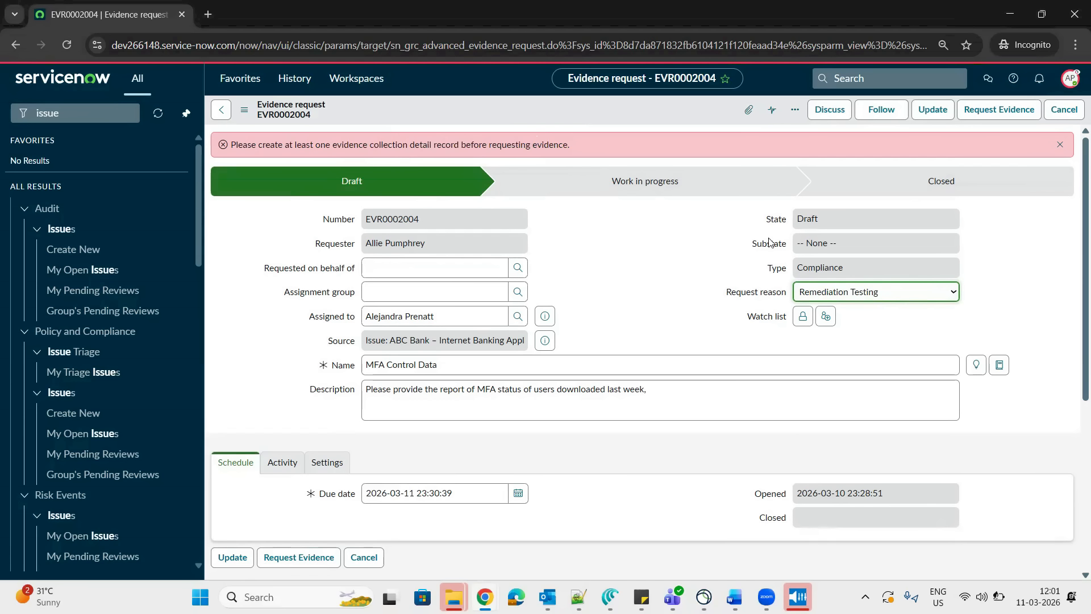
# Start a new evidence collection detail record for the MFA Control Data evidence request
pyautogui.moveTo(1075, 305); pyautogui.dragTo(1075, 458)
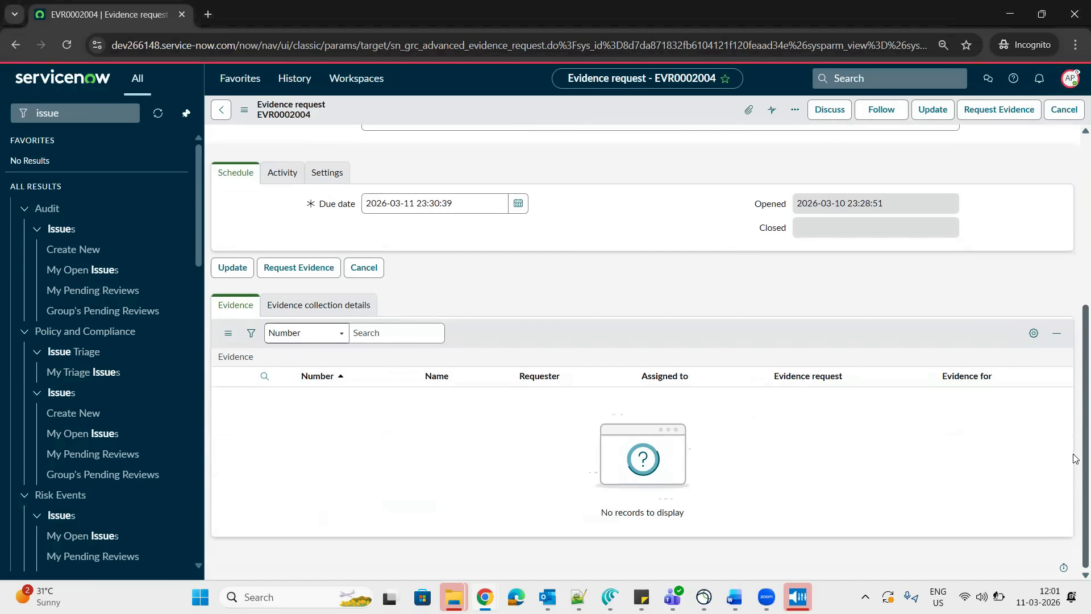
pyautogui.click(362, 305)
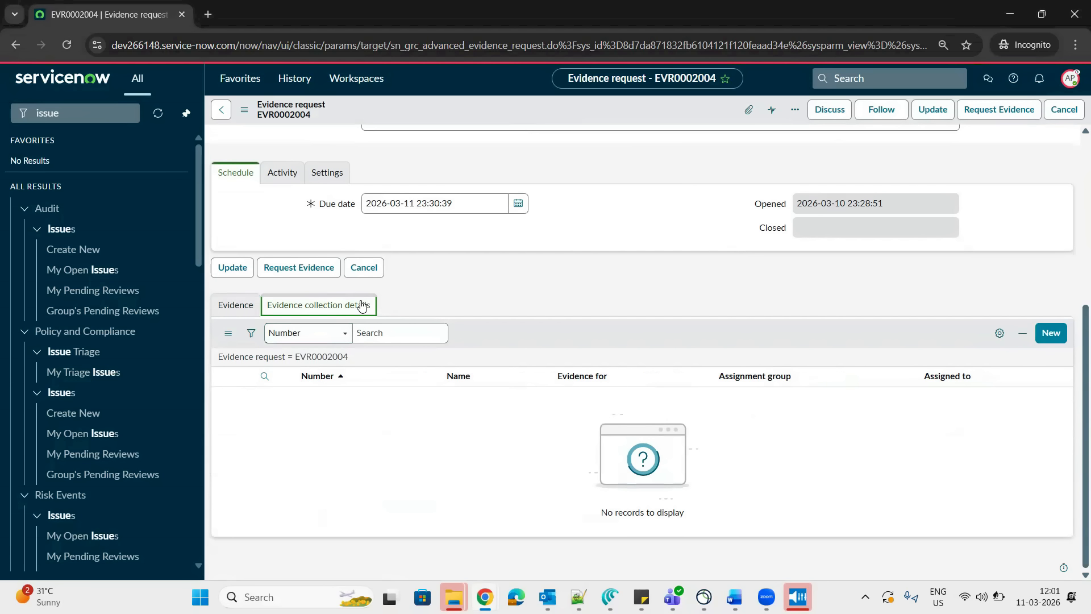
pyautogui.click(1050, 335)
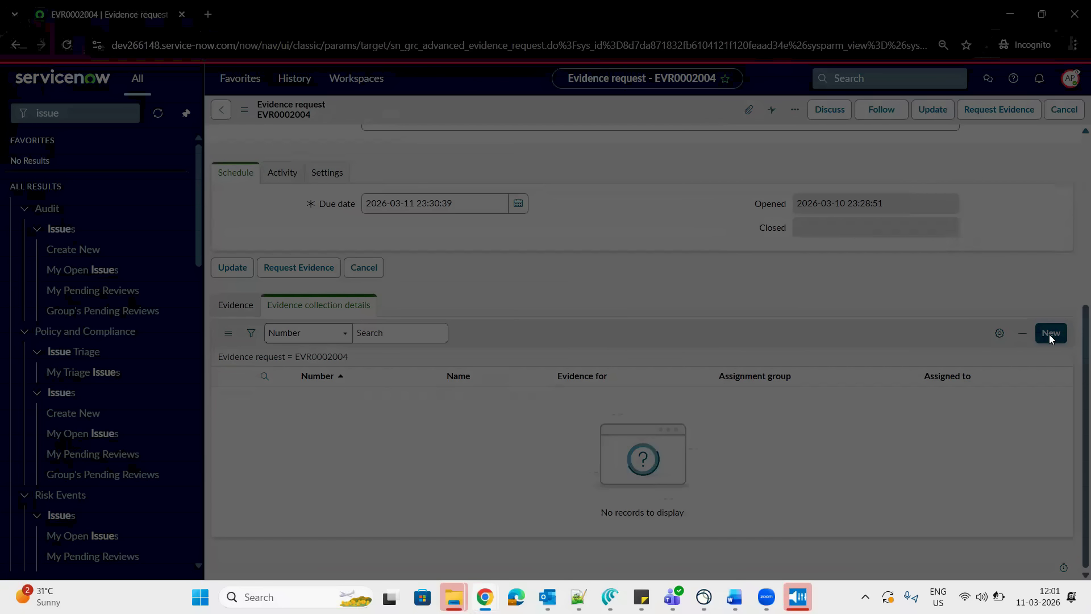
pyautogui.click(610, 138)
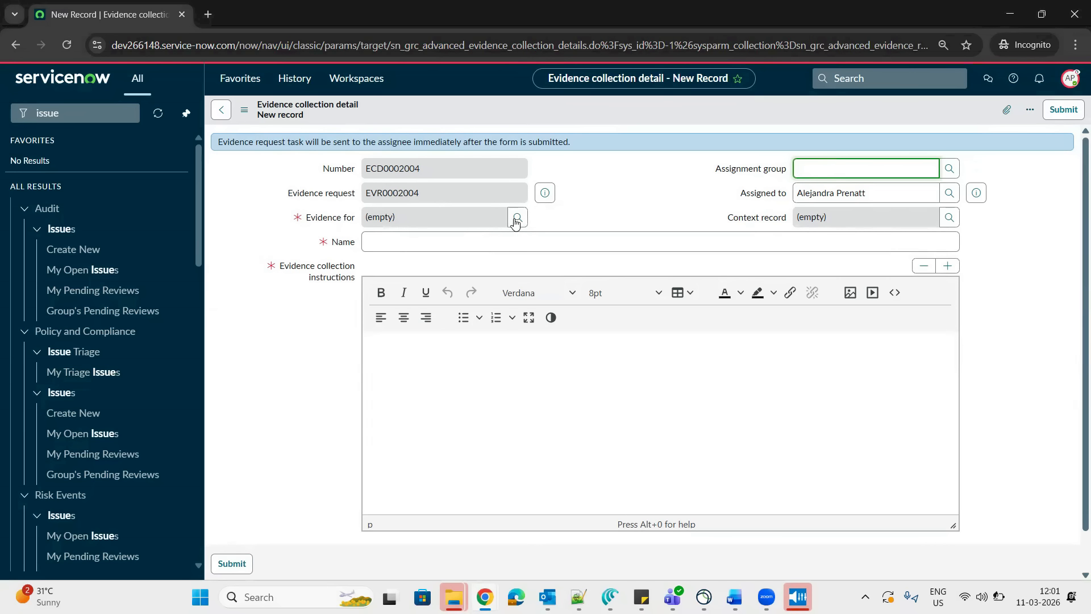
# Set what the evidence is for to issue IPT0020005 from the Issue table
pyautogui.click(523, 221)
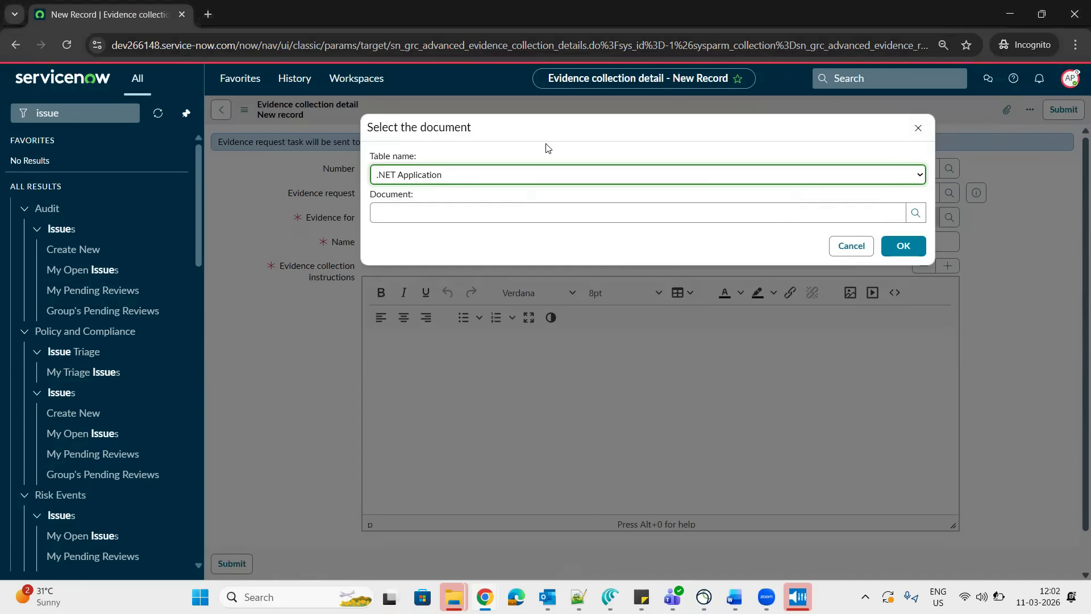
pyautogui.click(460, 177)
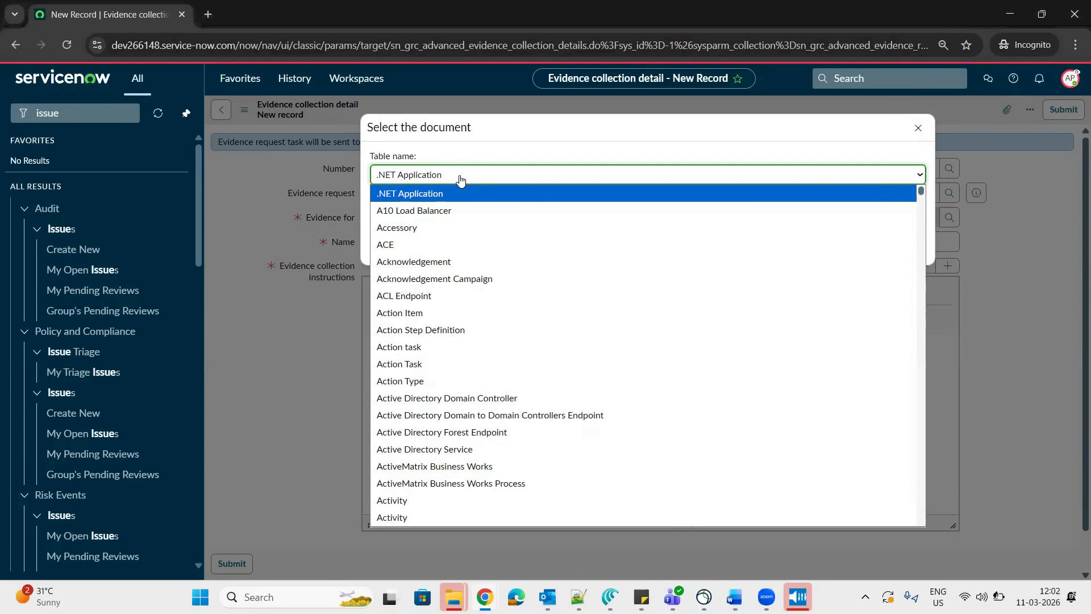
pyautogui.write('issue')
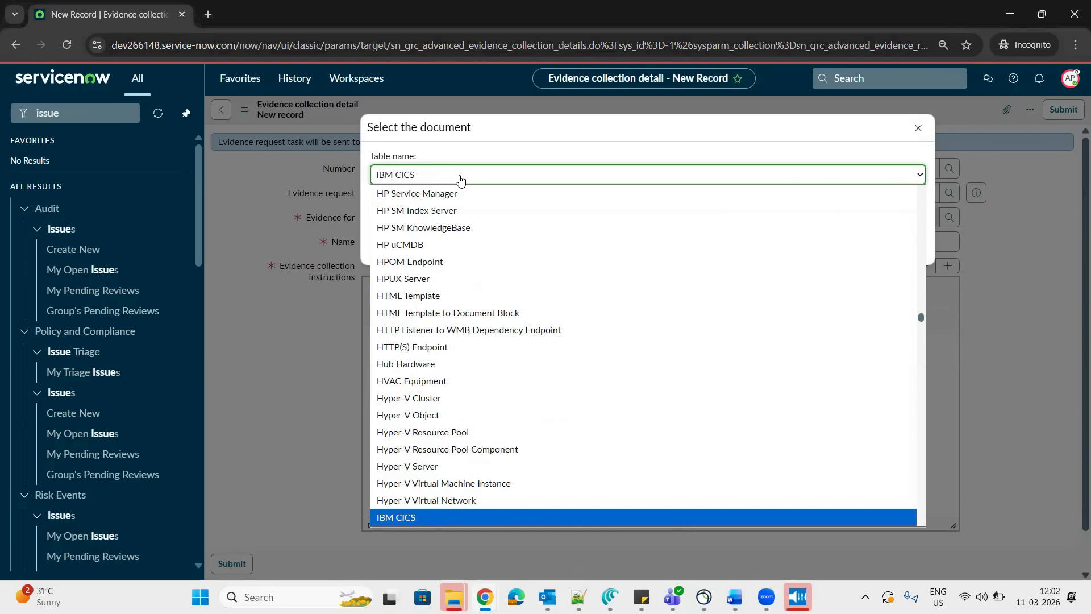
pyautogui.press('Down')
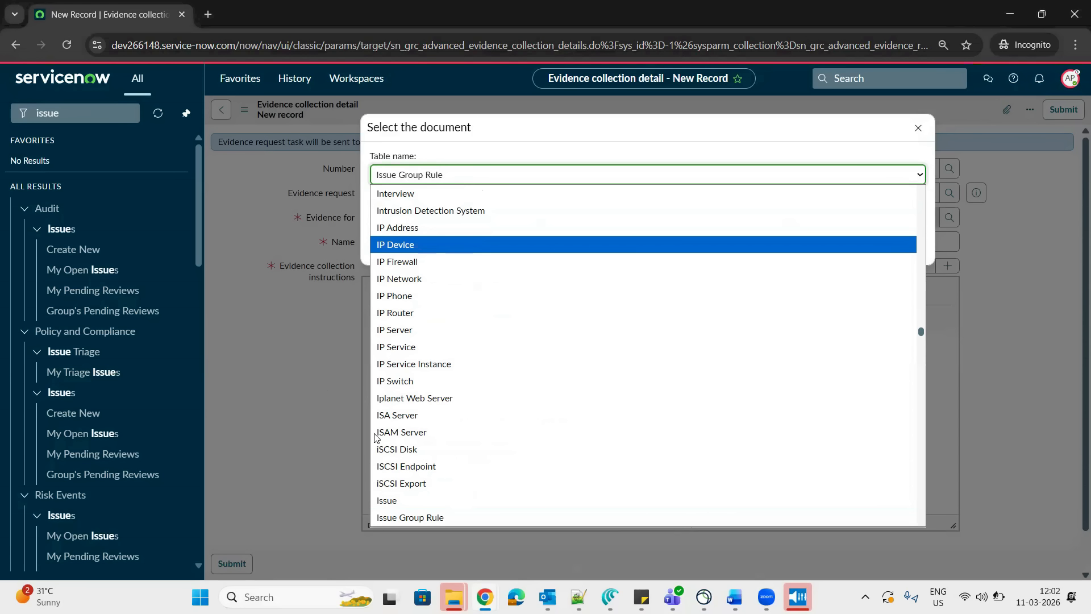
pyautogui.click(408, 500)
pyautogui.click(915, 212)
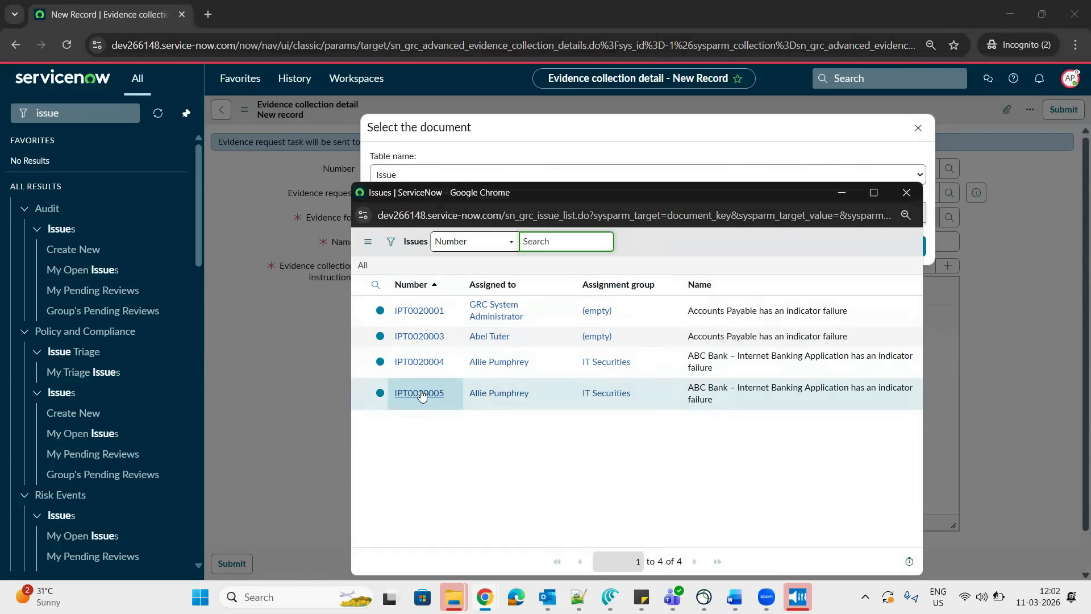
pyautogui.click(421, 393)
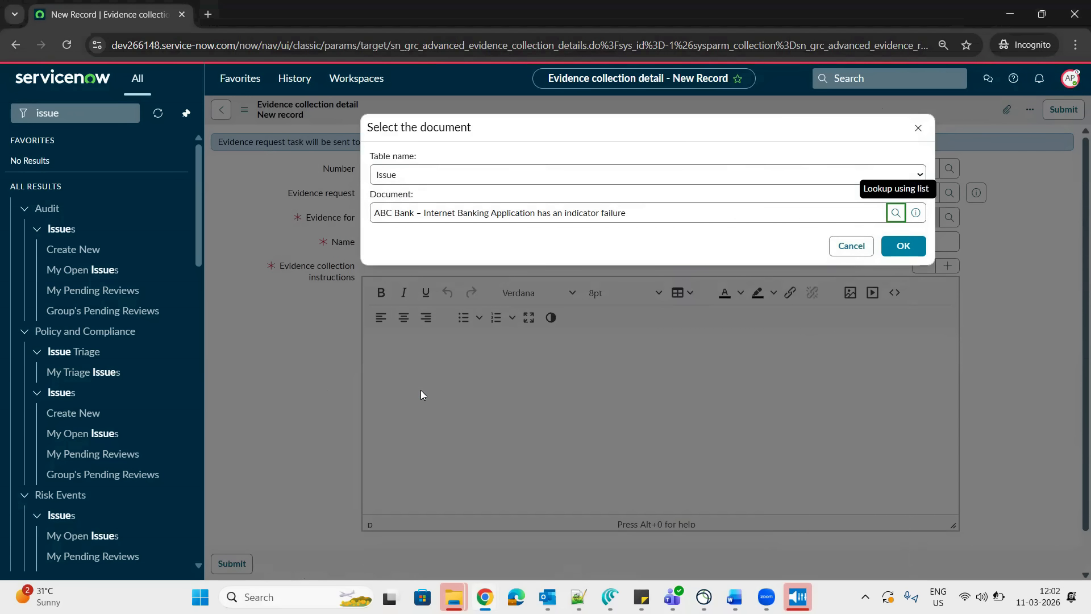
pyautogui.click(903, 245)
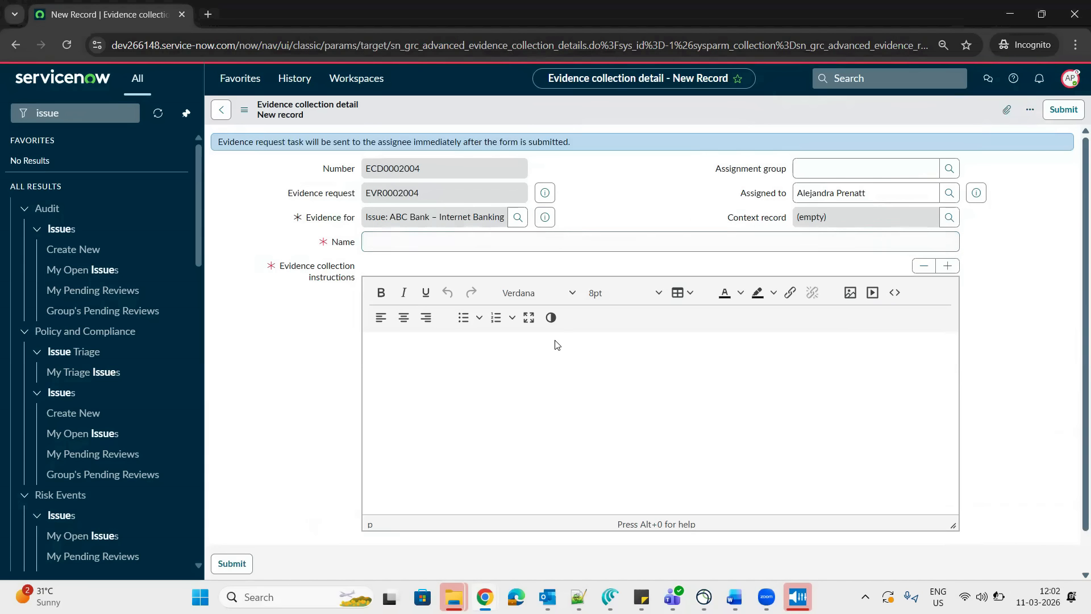
# Name the collection detail "MFA Evidence", enter the instructions "Do record the screen while downloading the report." and submit it
pyautogui.click(452, 242)
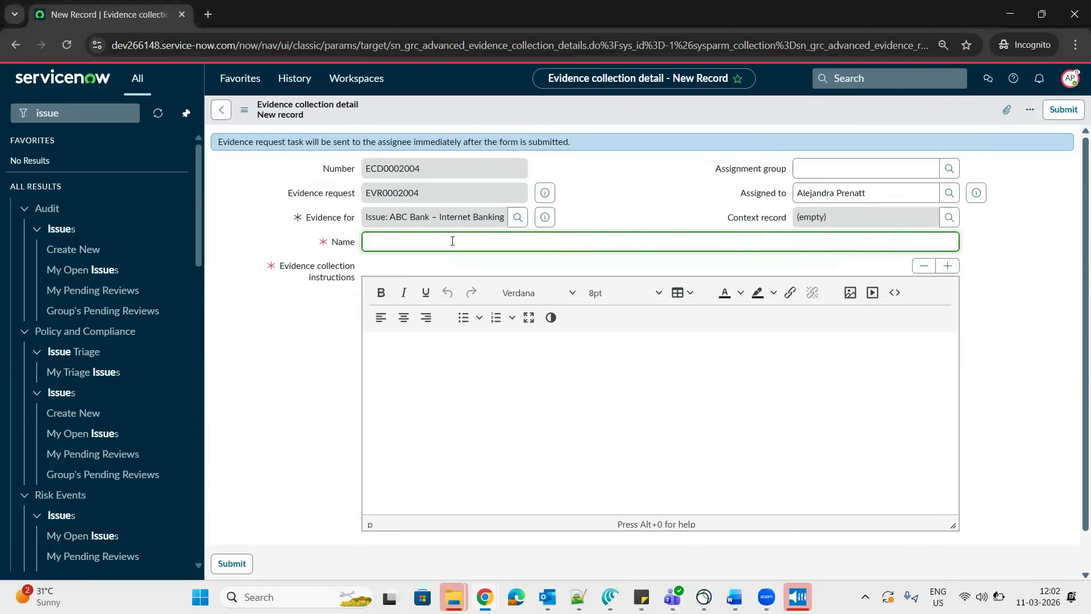
pyautogui.write('MFA Evidence')
pyautogui.hotkey('ctrl', 'a')
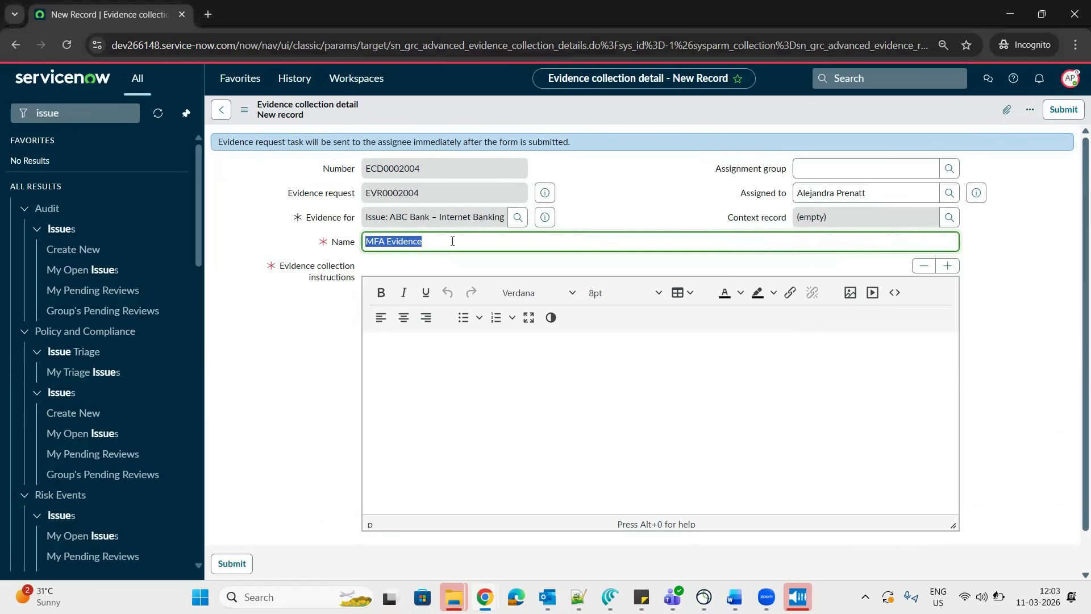
pyautogui.click(408, 357)
pyautogui.write('Do record the screen while downloading the report.')
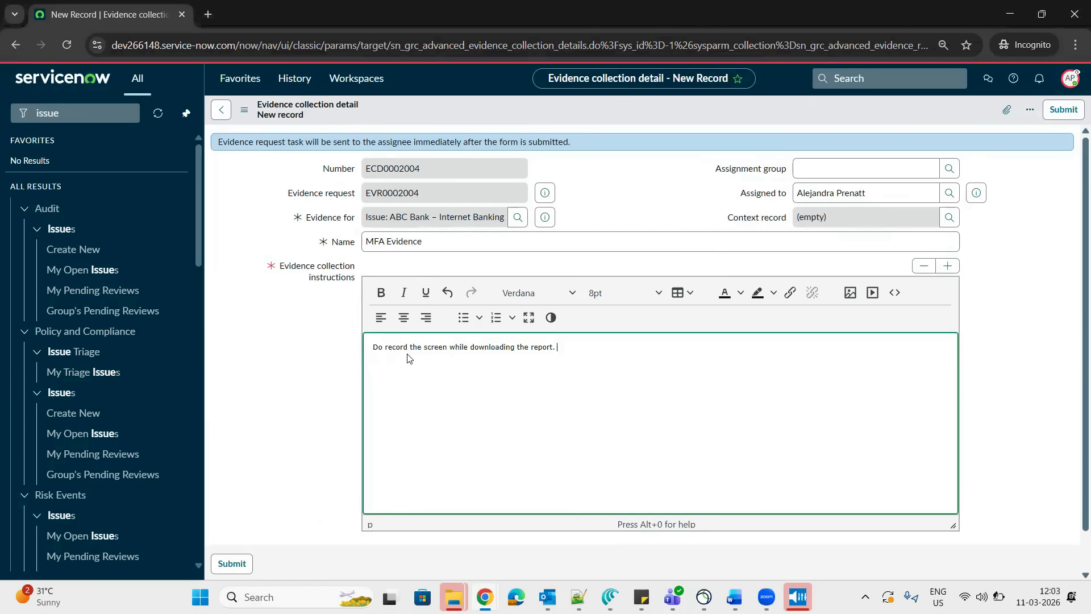
pyautogui.click(232, 565)
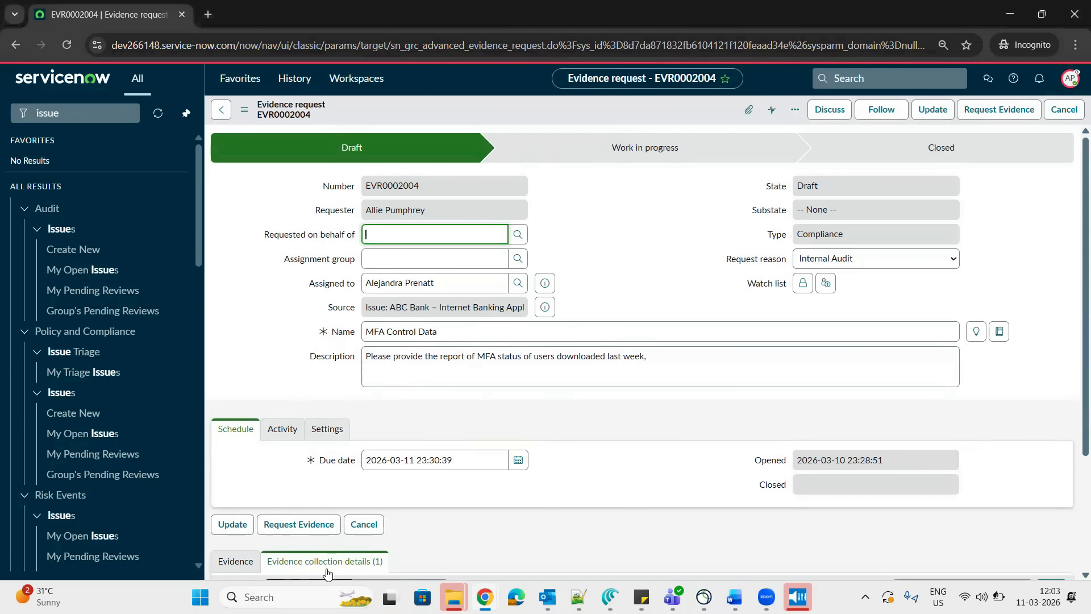
# Request the evidence from the MFA Control Data record and reload its form
pyautogui.click(1002, 110)
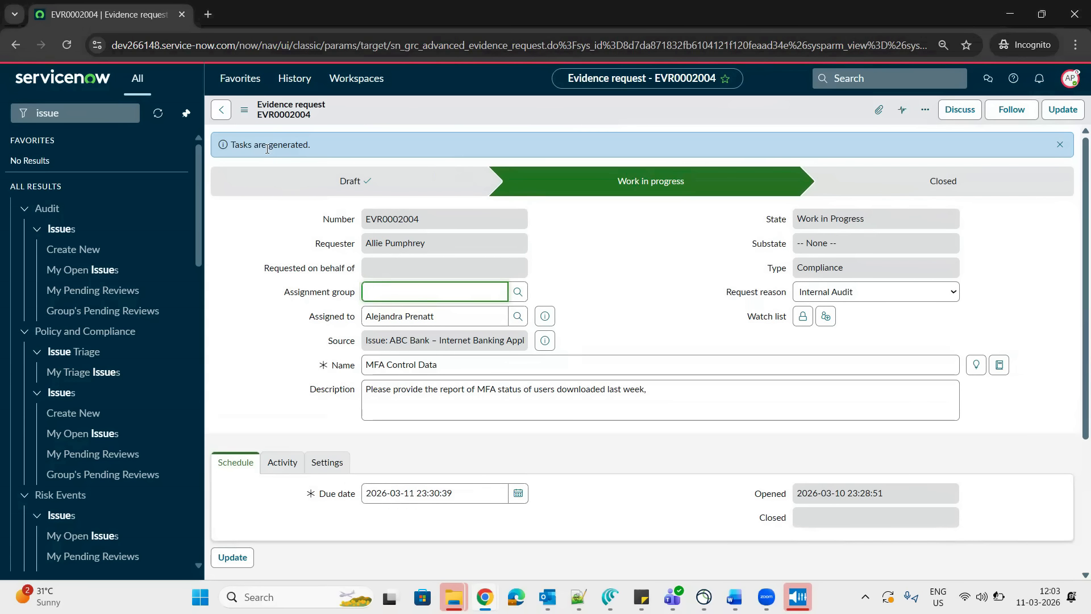
pyautogui.tripleClick(262, 144)
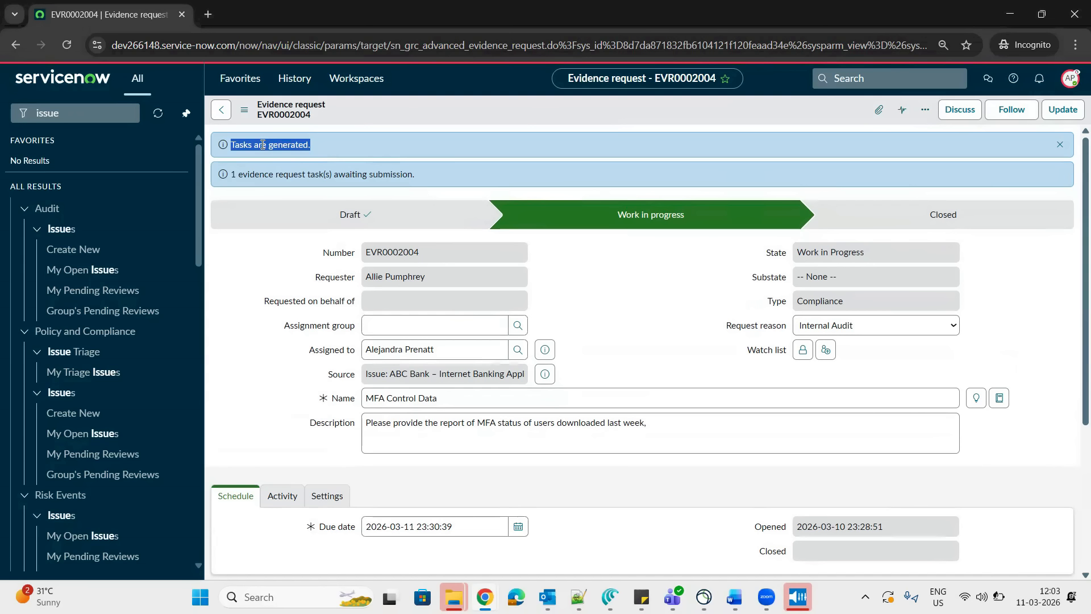
pyautogui.click(243, 329)
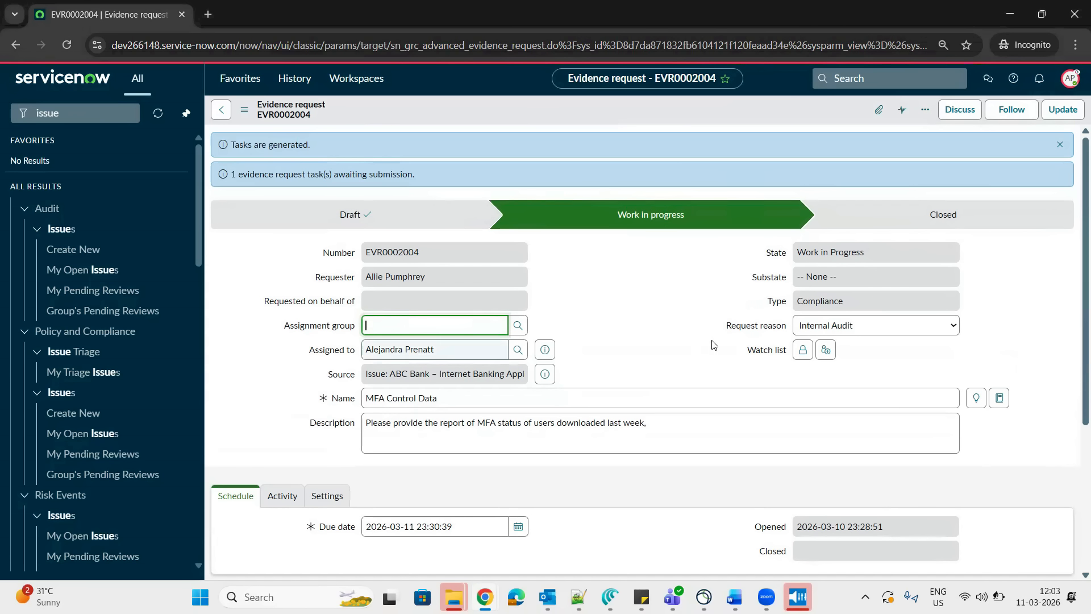
pyautogui.scroll(-4, 380, 109)
pyautogui.rightClick(380, 105)
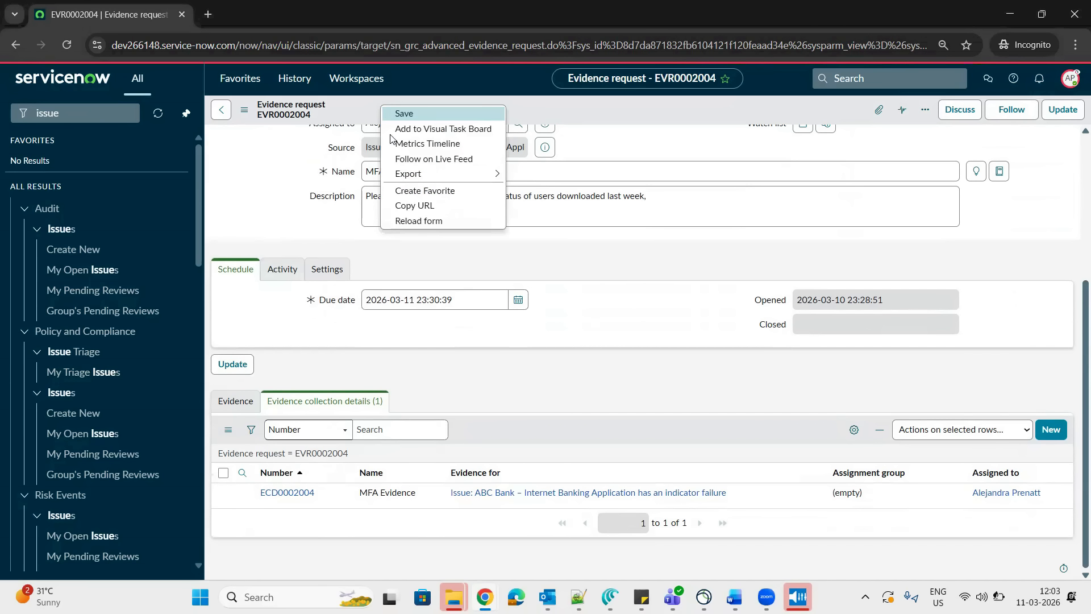
pyautogui.click(412, 221)
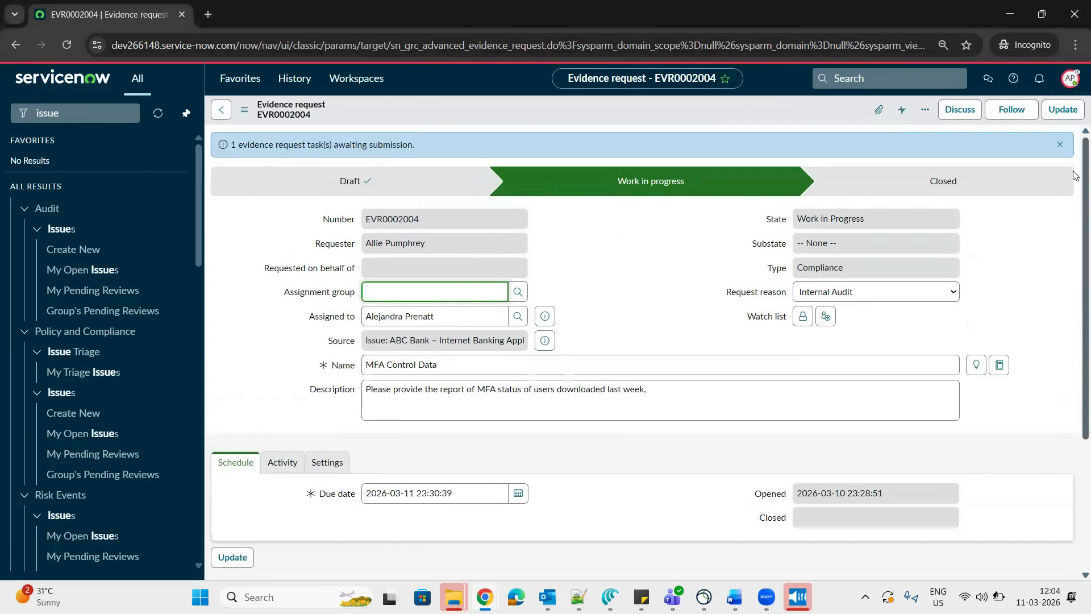
# Open the generated MFA Evidence record from the request's evidence list and check its assignee and number
pyautogui.scroll(-3, 1075, 175)
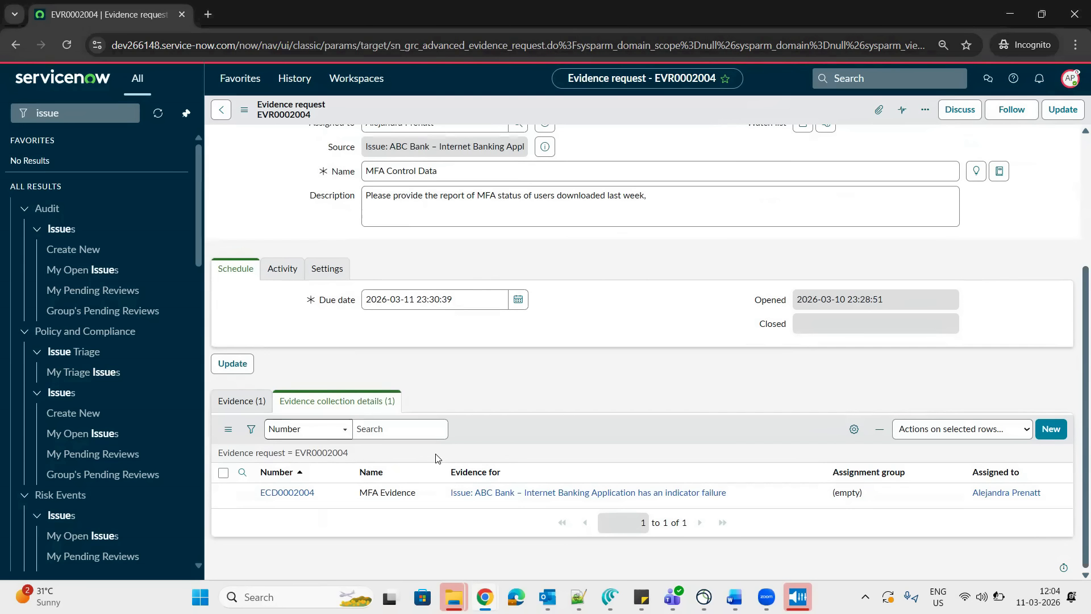
pyautogui.click(239, 408)
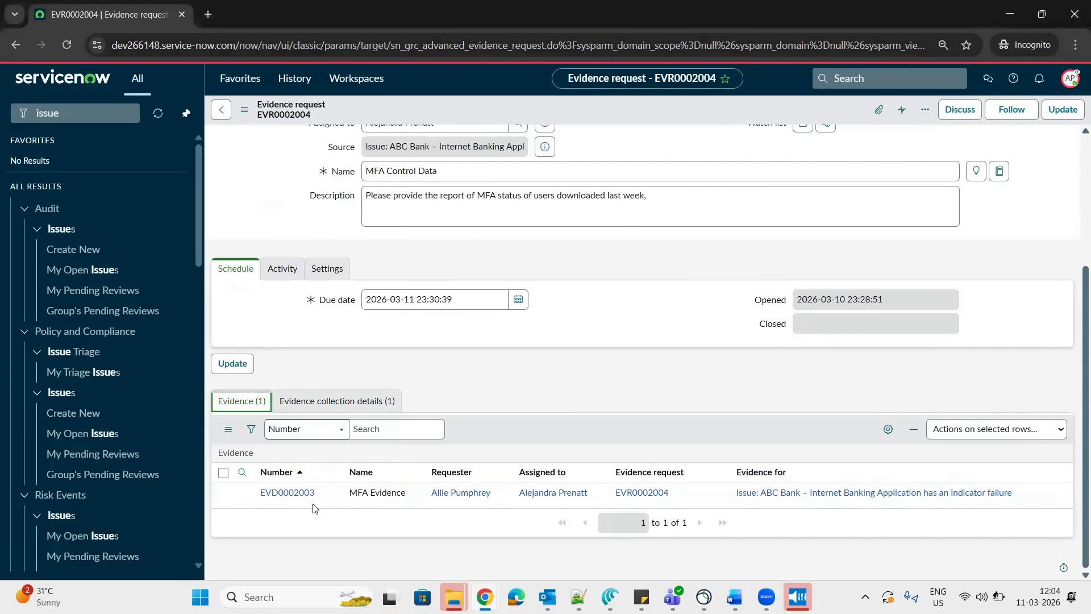
pyautogui.click(294, 493)
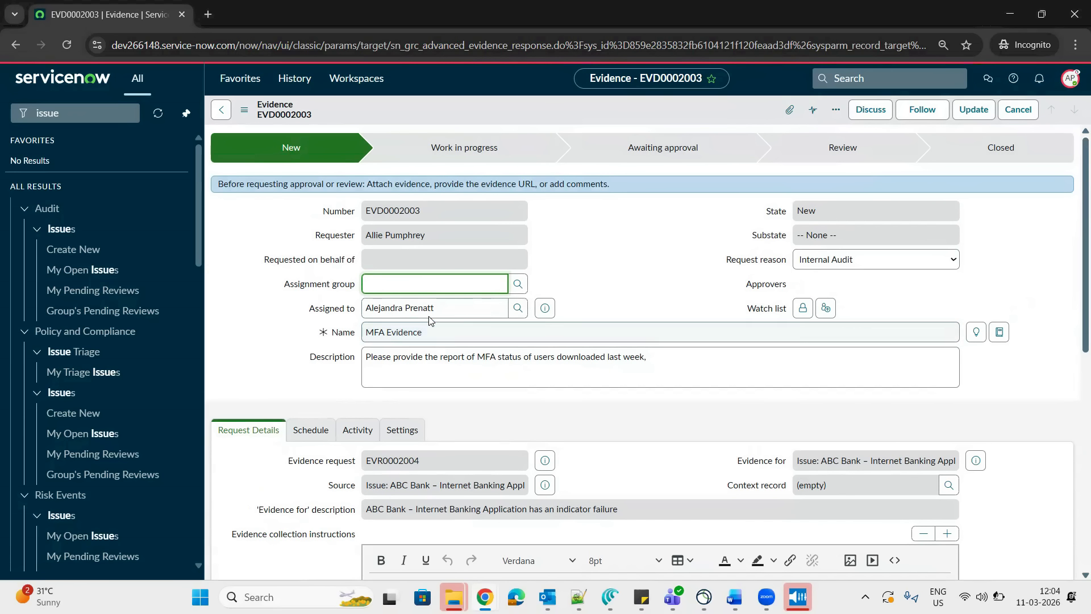
pyautogui.tripleClick(443, 308)
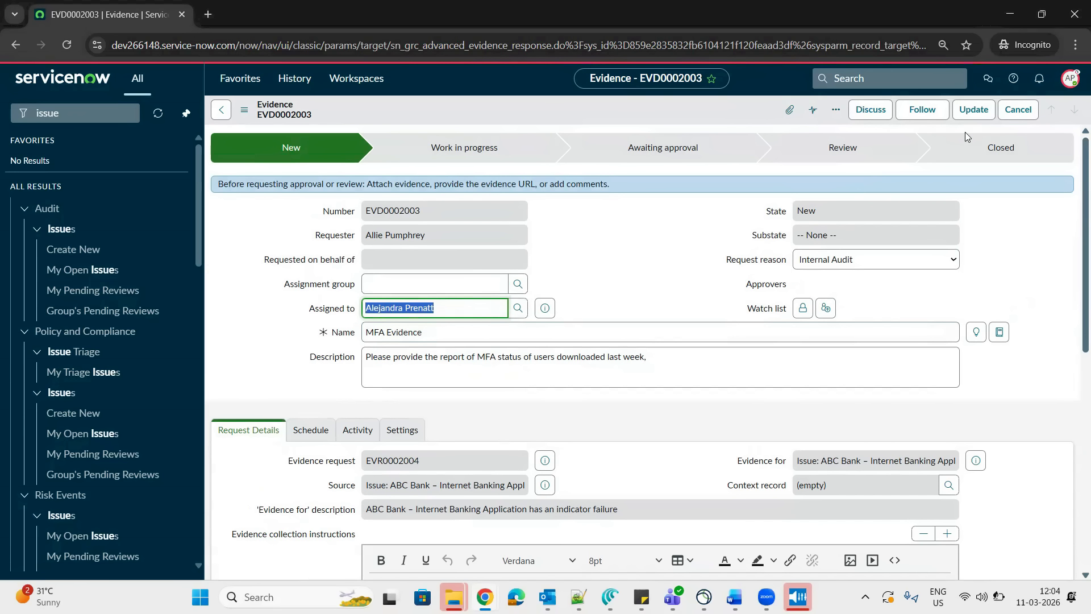
pyautogui.click(403, 211)
pyautogui.doubleClick(403, 211)
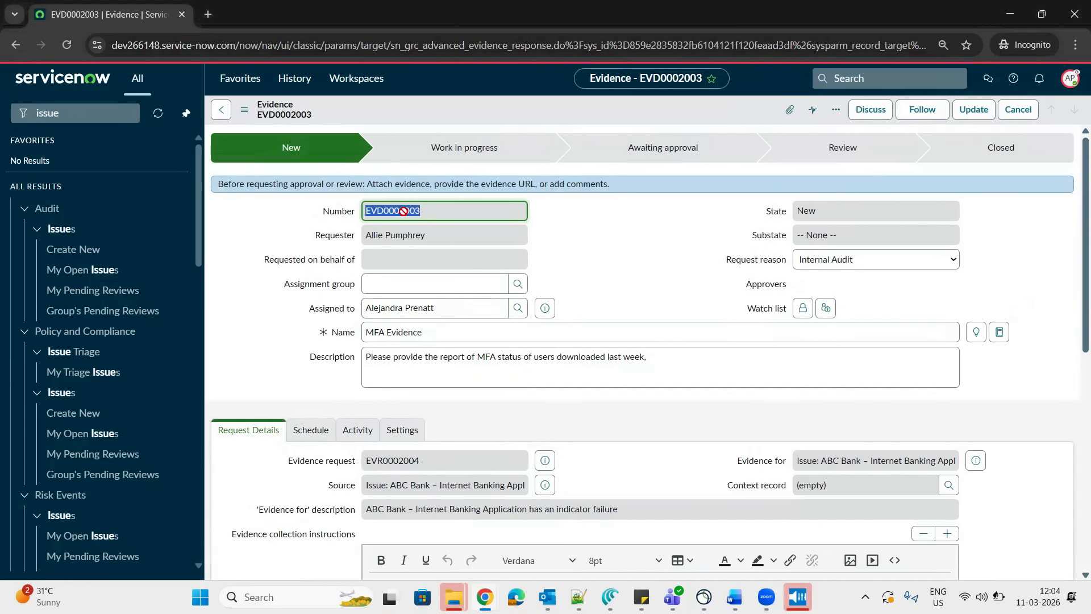
# Switch the impersonation to the user the MFA Evidence task is assigned to
pyautogui.click(1070, 78)
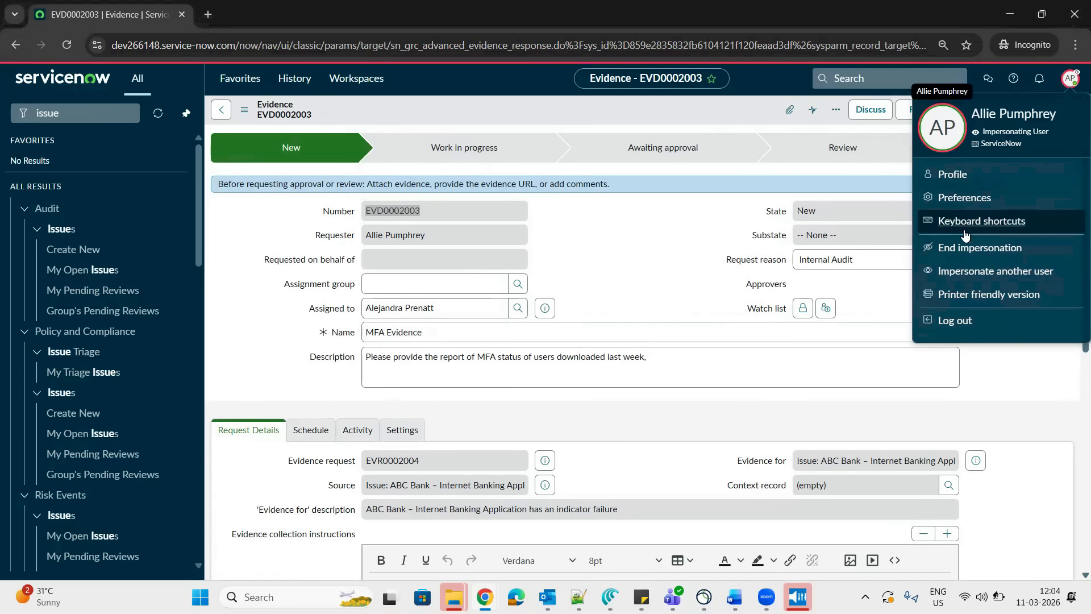
pyautogui.click(965, 273)
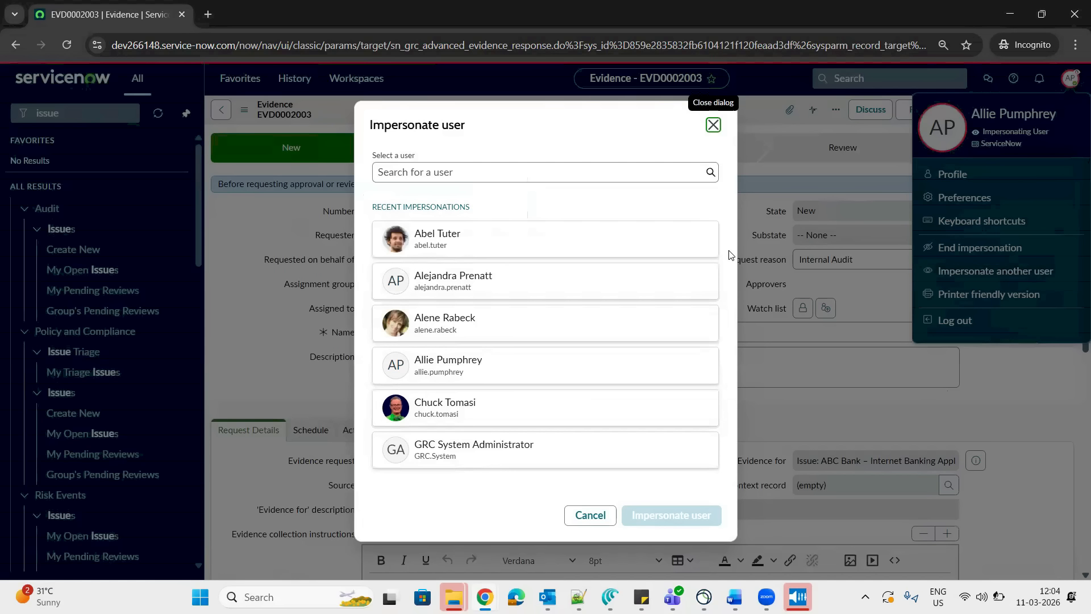
pyautogui.click(482, 295)
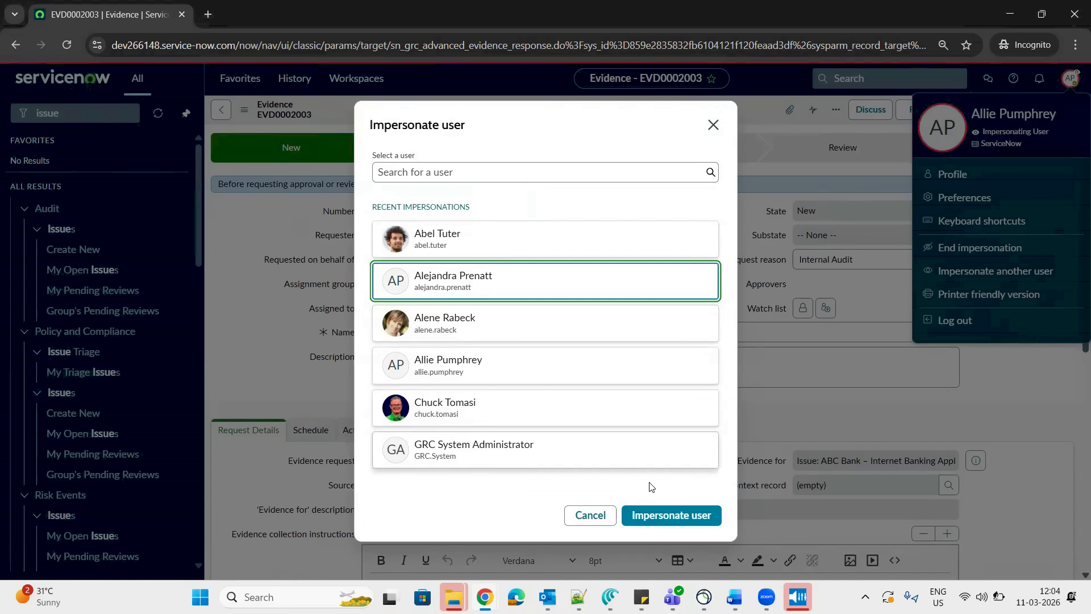
pyautogui.click(659, 515)
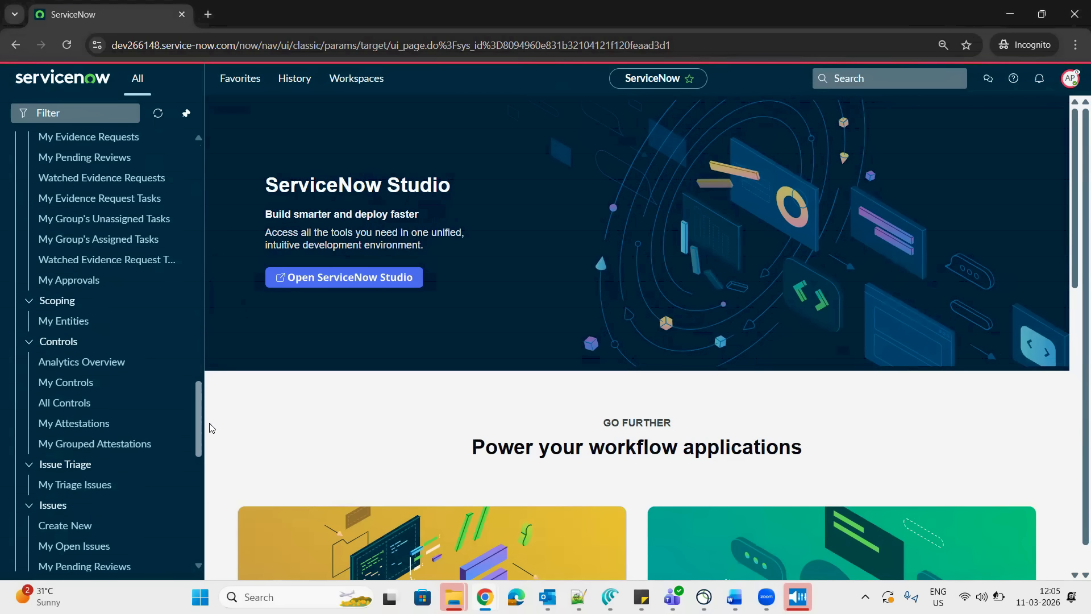
# Open the MFA Evidence record from the assignee's own evidence request tasks
pyautogui.moveTo(209, 401); pyautogui.dragTo(209, 399)
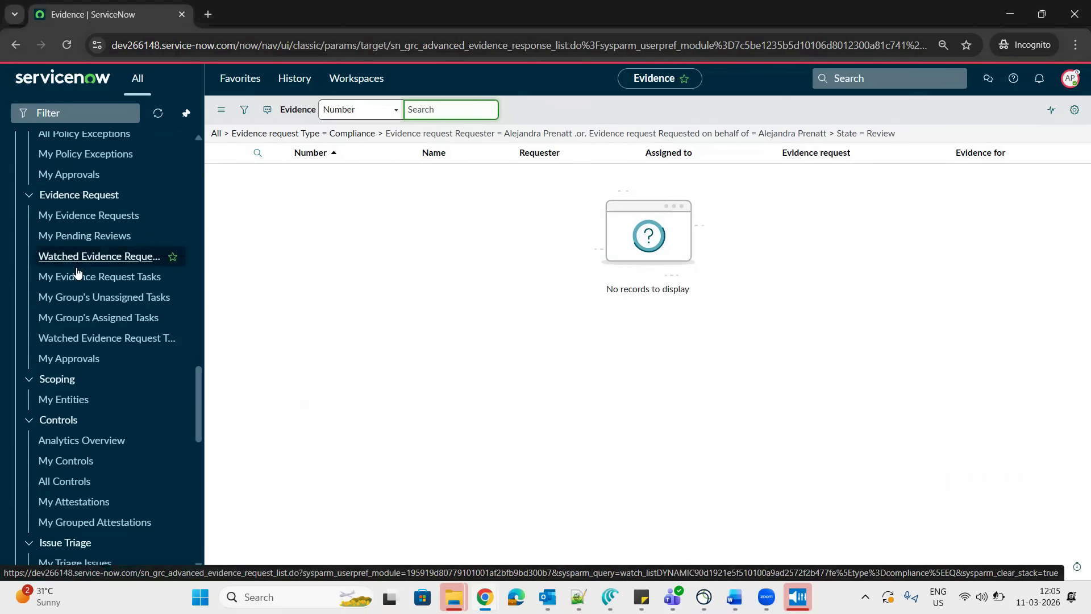
pyautogui.click(77, 276)
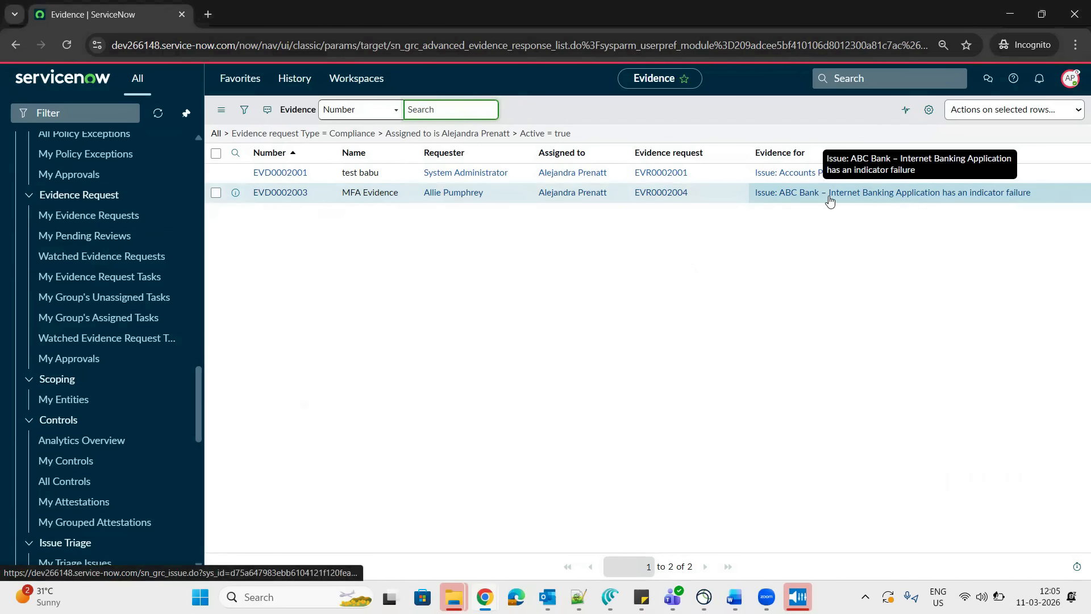
pyautogui.click(287, 192)
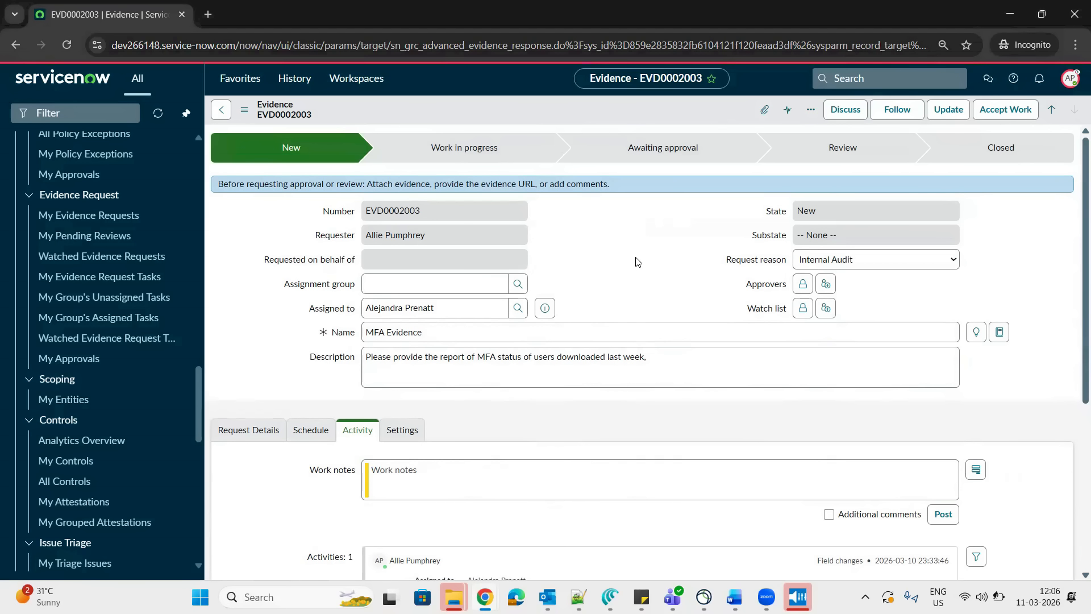
# Enter the work note "evident attached" and attach the GRC Basics Navigation Guide file to the MFA Evidence record
pyautogui.click(447, 479)
pyautogui.write('evident attached')
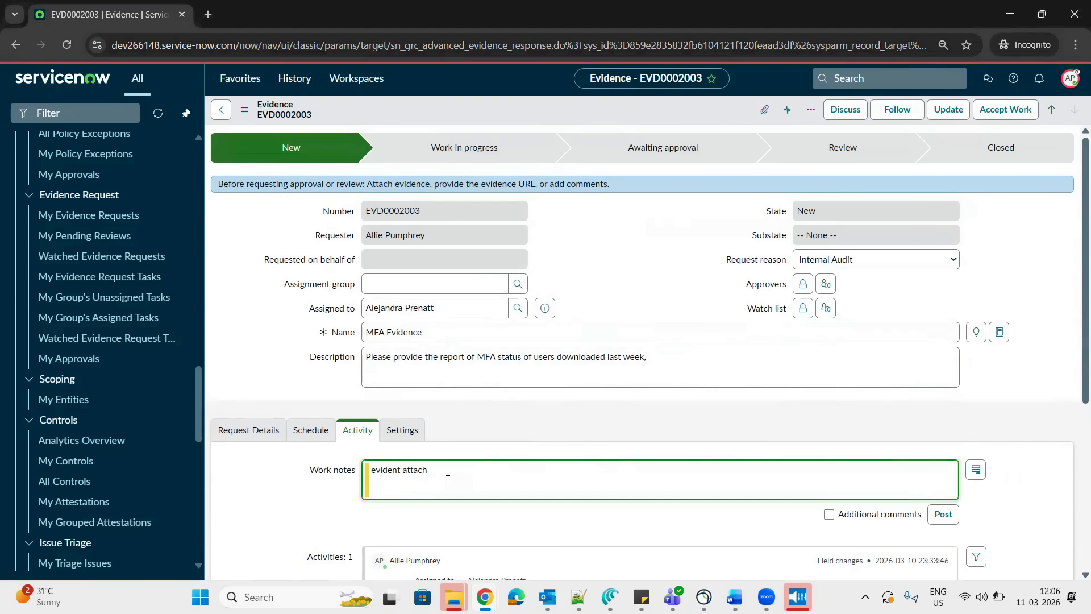
pyautogui.click(636, 243)
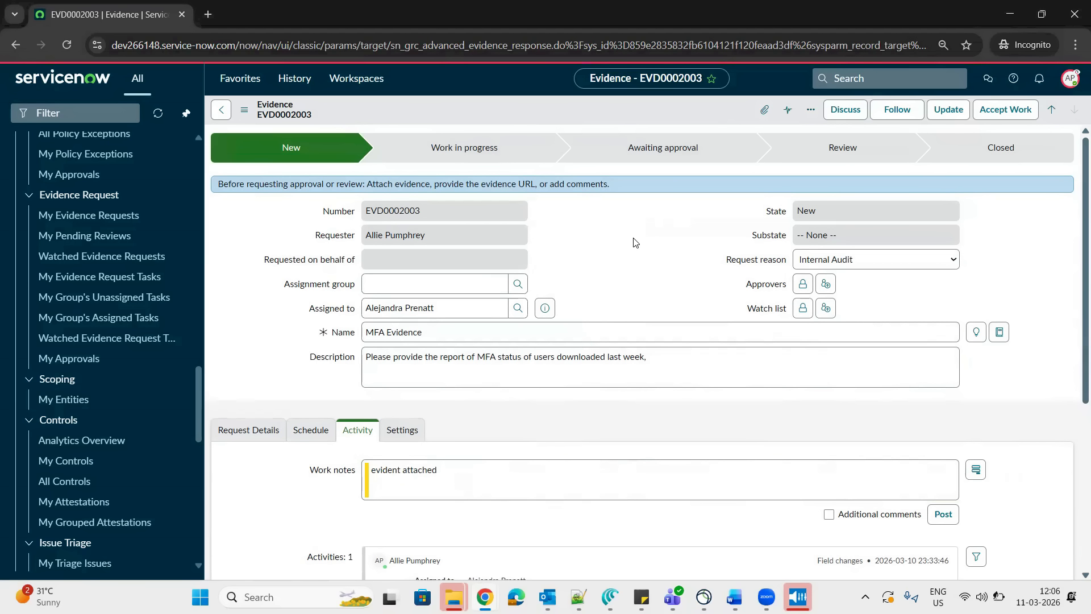
pyautogui.click(765, 109)
pyautogui.click(648, 291)
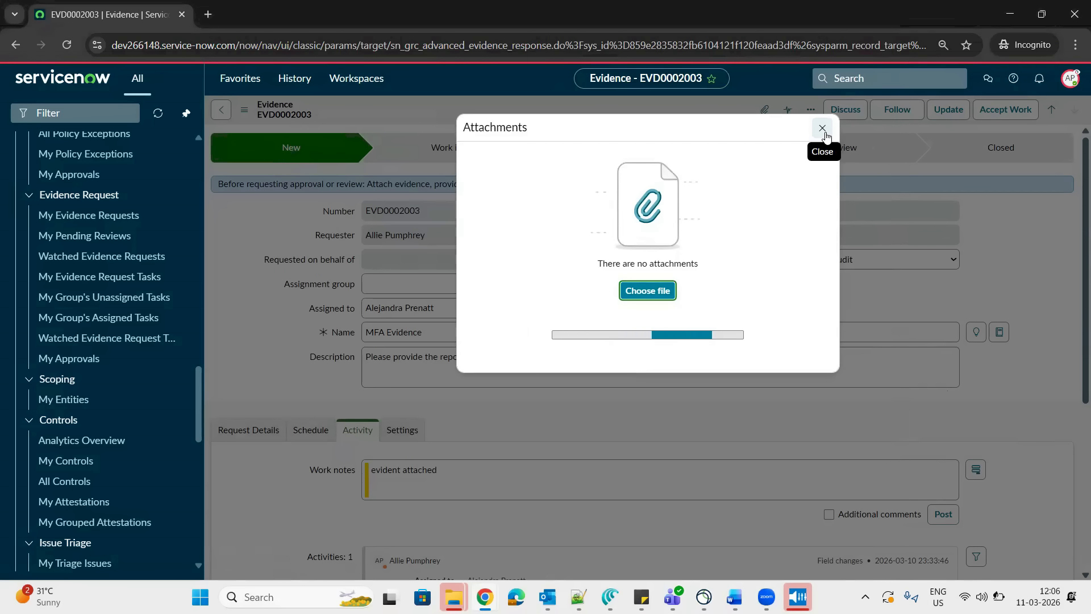
pyautogui.click(822, 128)
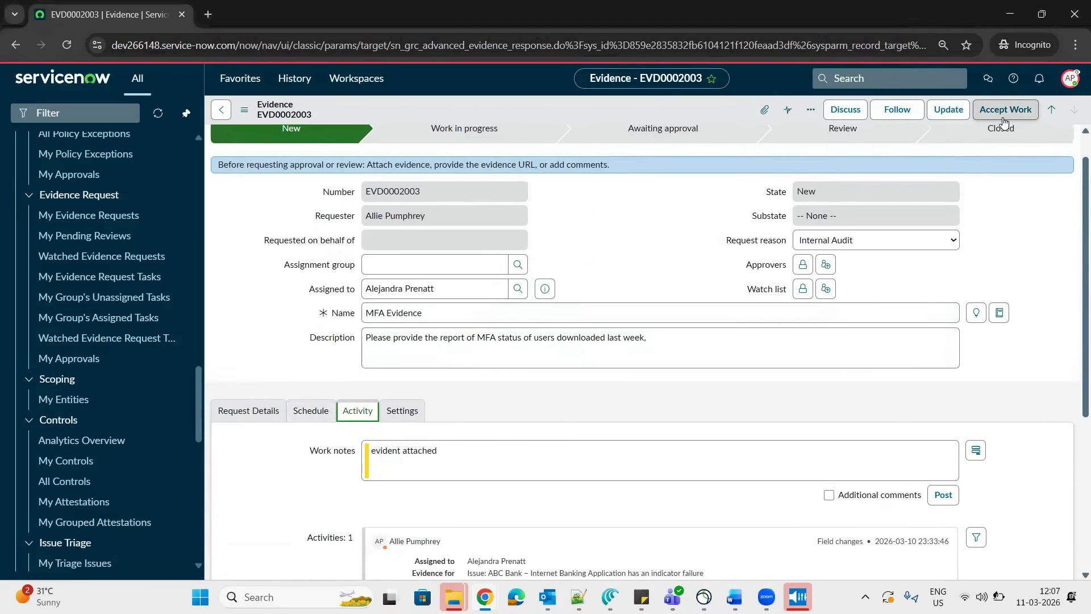
# Accept the work on the MFA Evidence record and request its review
pyautogui.click(1004, 117)
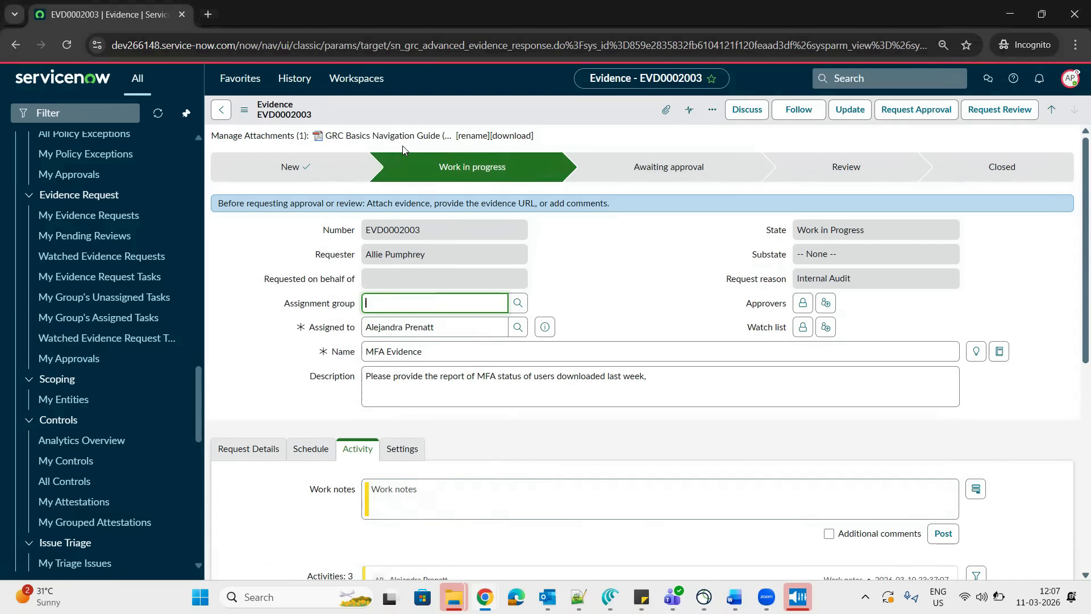
pyautogui.click(640, 293)
pyautogui.click(639, 289)
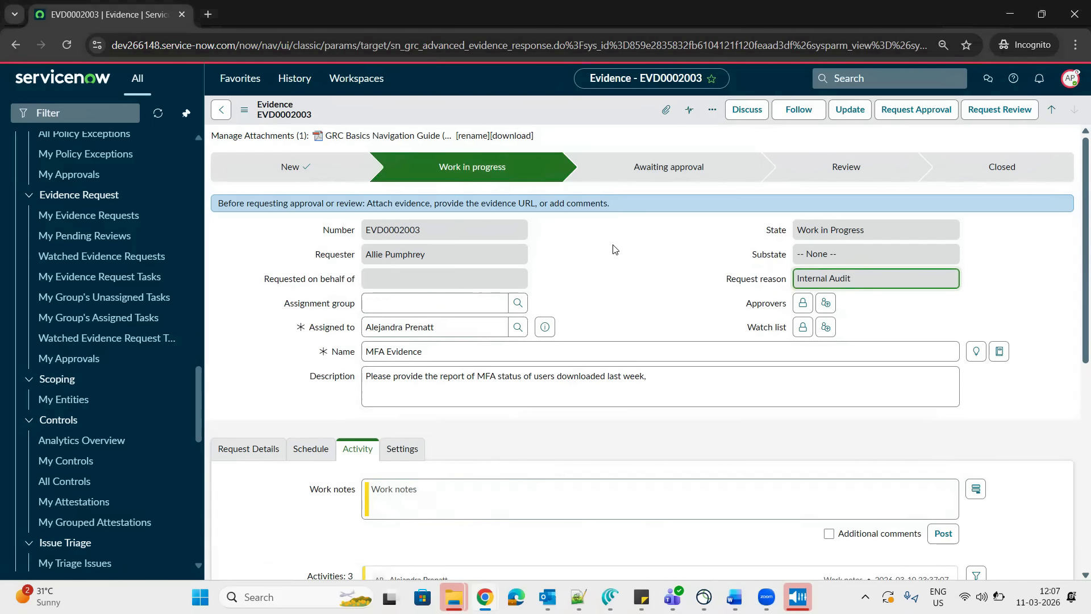
pyautogui.click(613, 246)
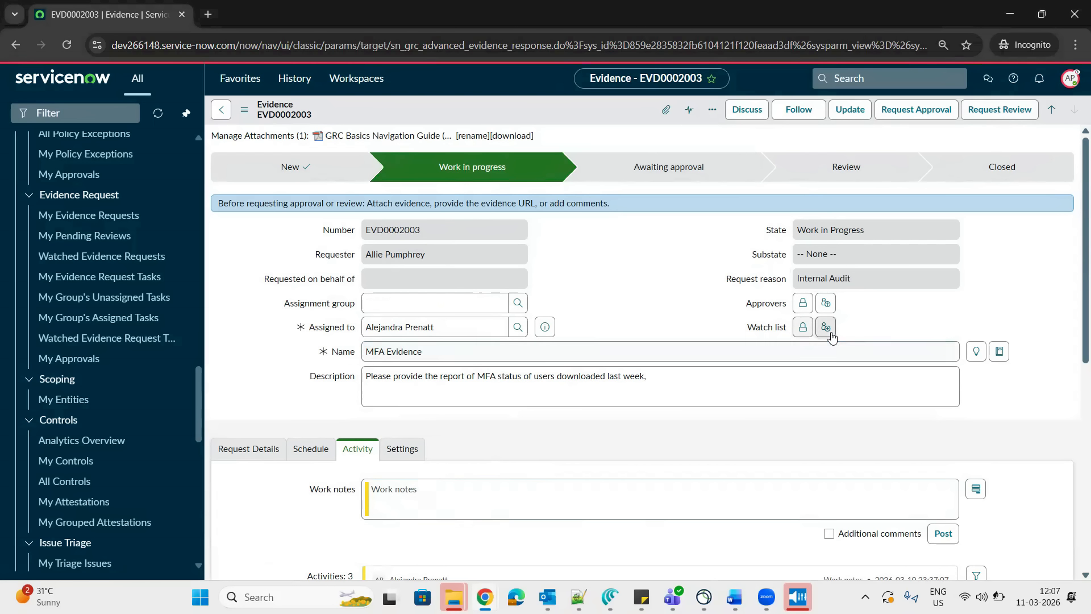
pyautogui.click(999, 111)
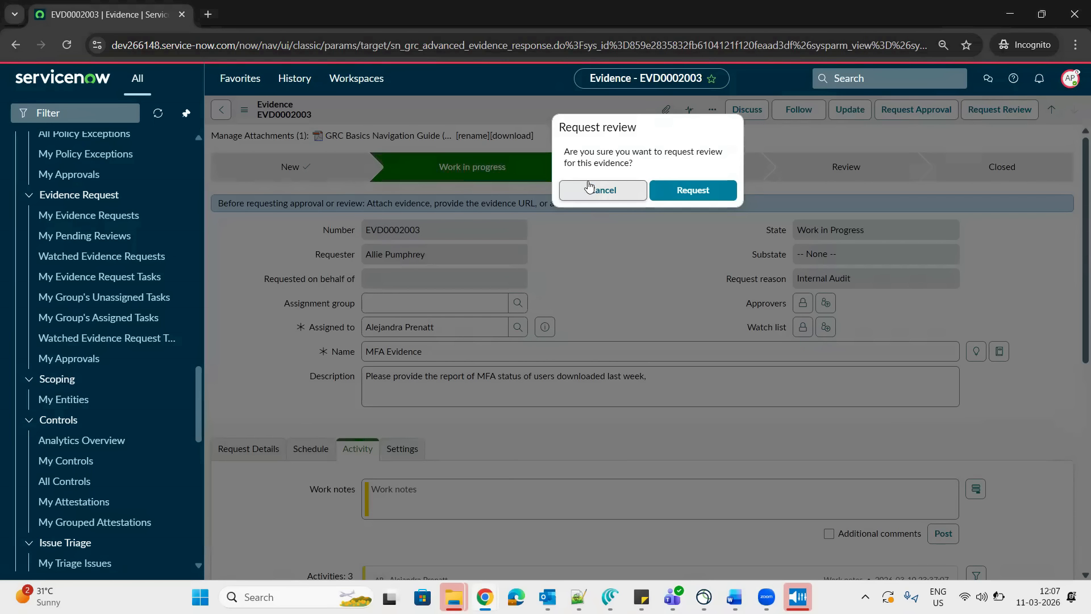
pyautogui.click(688, 192)
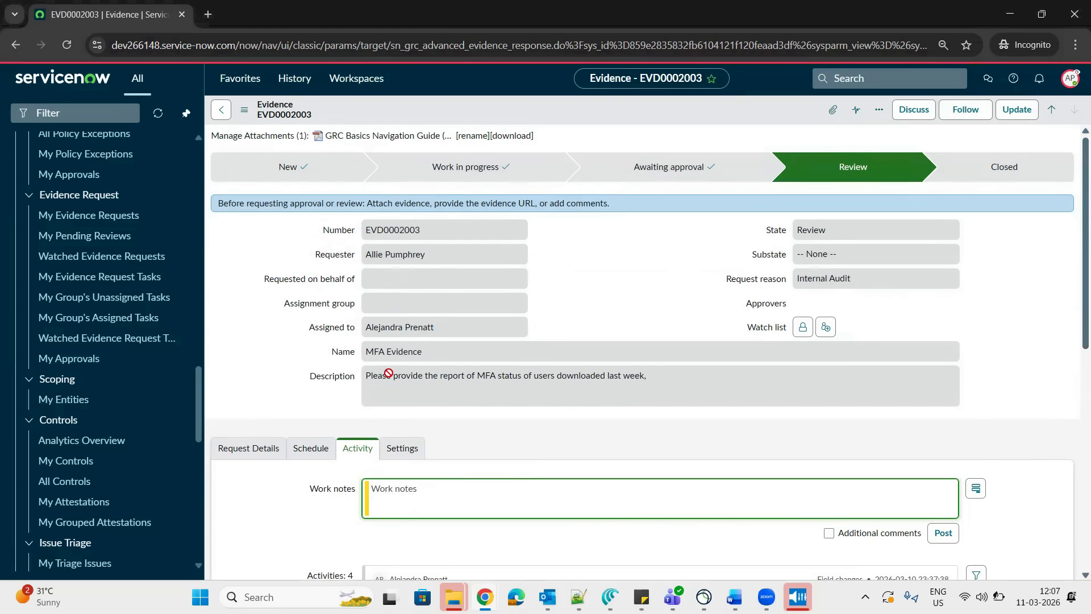
# Switch the impersonation to the requester named on the MFA Evidence record
pyautogui.tripleClick(409, 254)
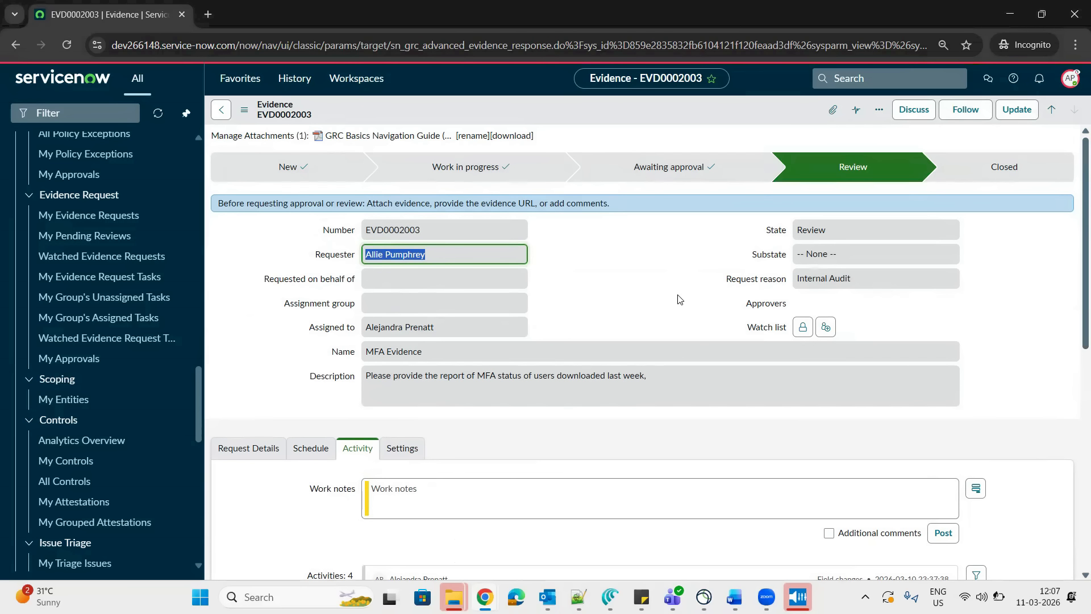
pyautogui.click(1070, 78)
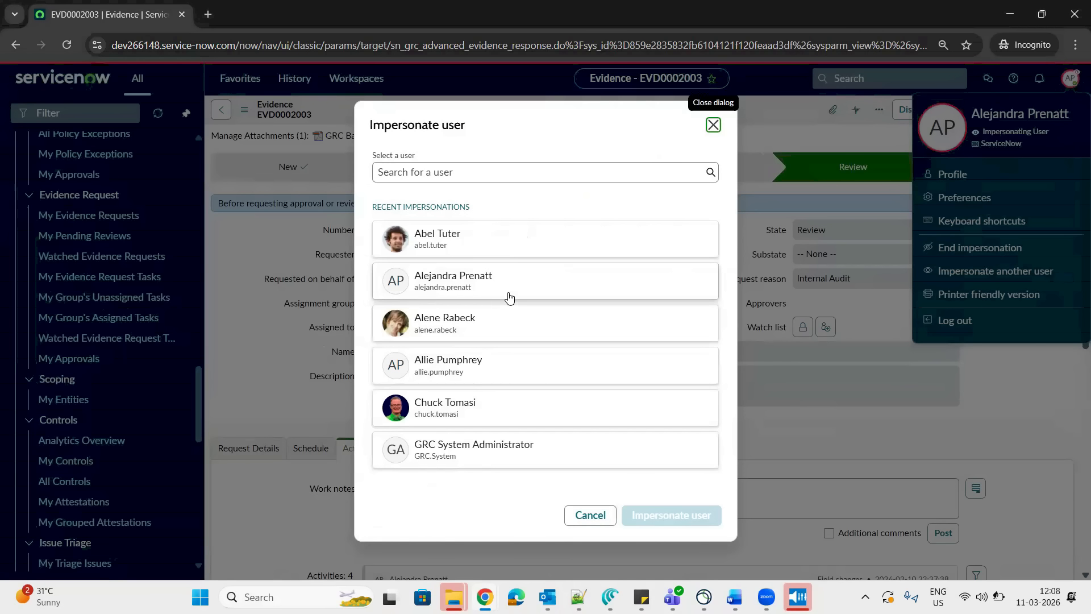
pyautogui.click(445, 370)
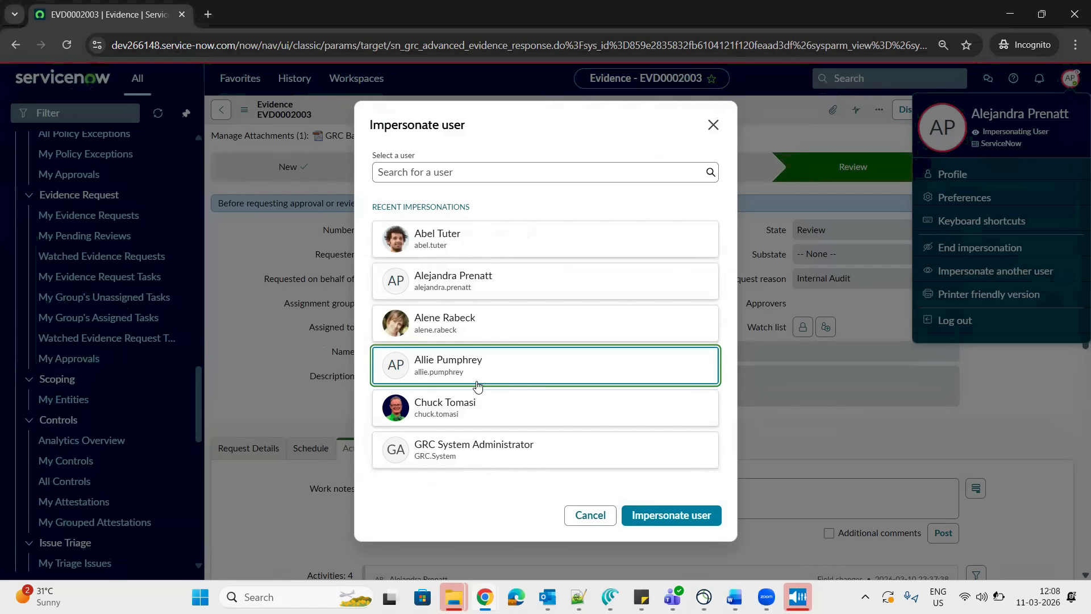
pyautogui.click(676, 518)
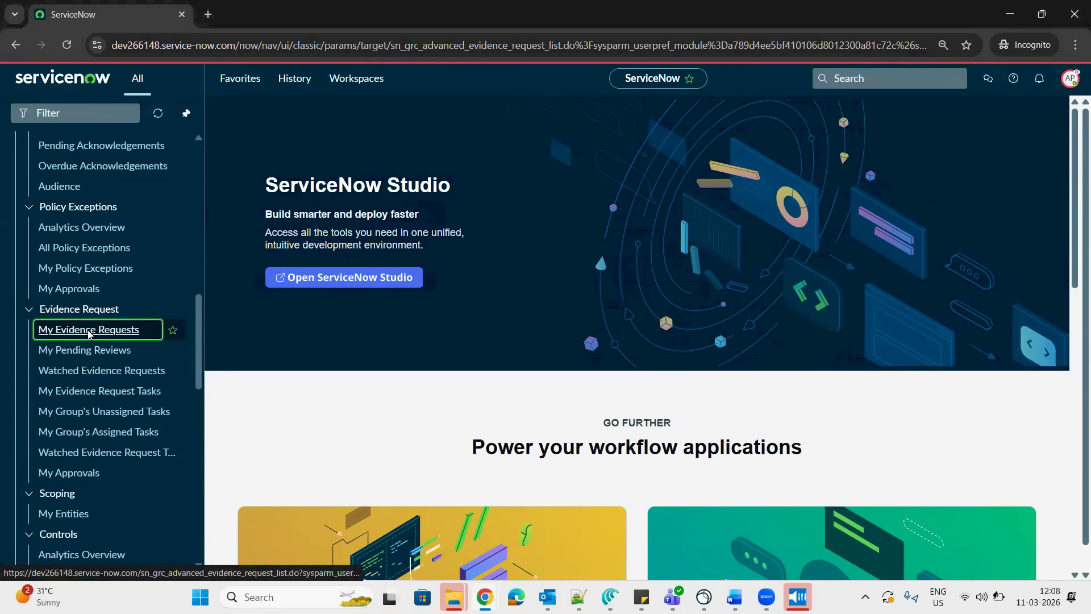
# Open the MFA Evidence record from the requester's MFA Control Data evidence request and accept the evidence
pyautogui.click(142, 329)
pyautogui.click(302, 173)
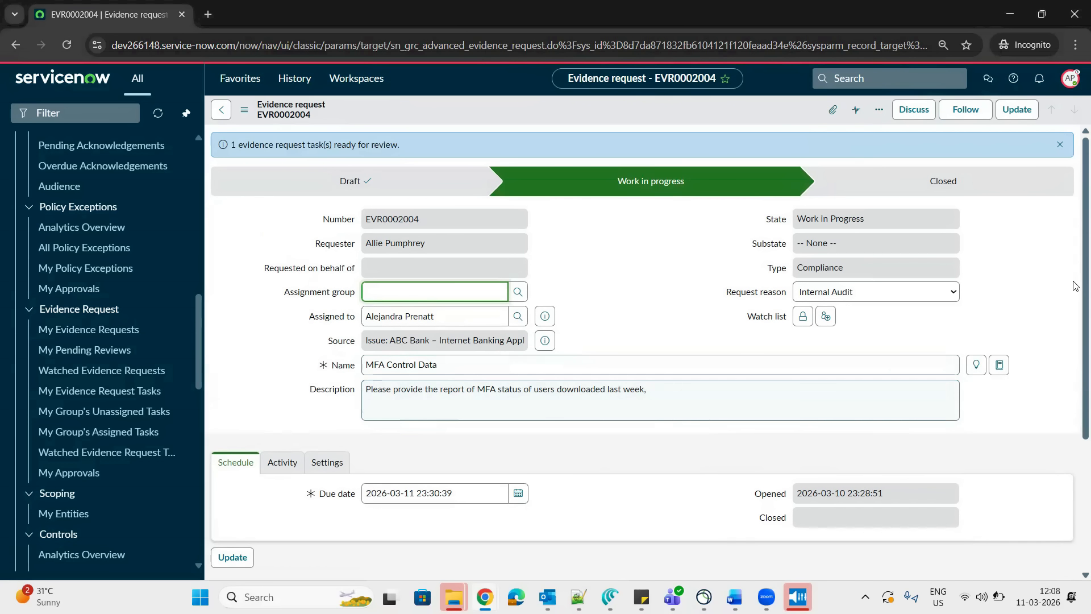
pyautogui.scroll(-2, 1075, 333)
pyautogui.scroll(-2, 1075, 333)
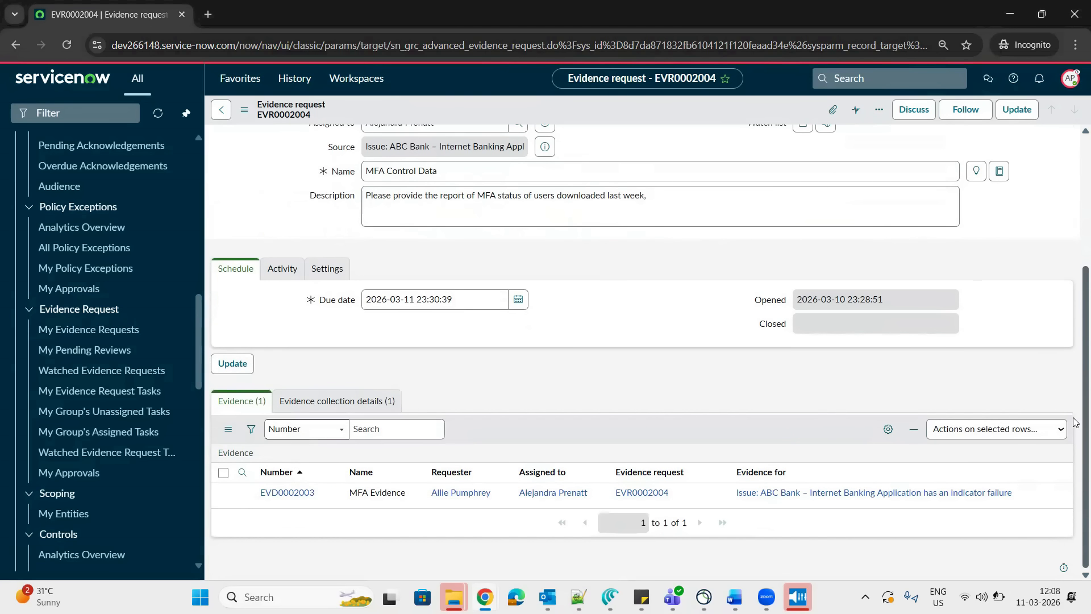
pyautogui.click(284, 493)
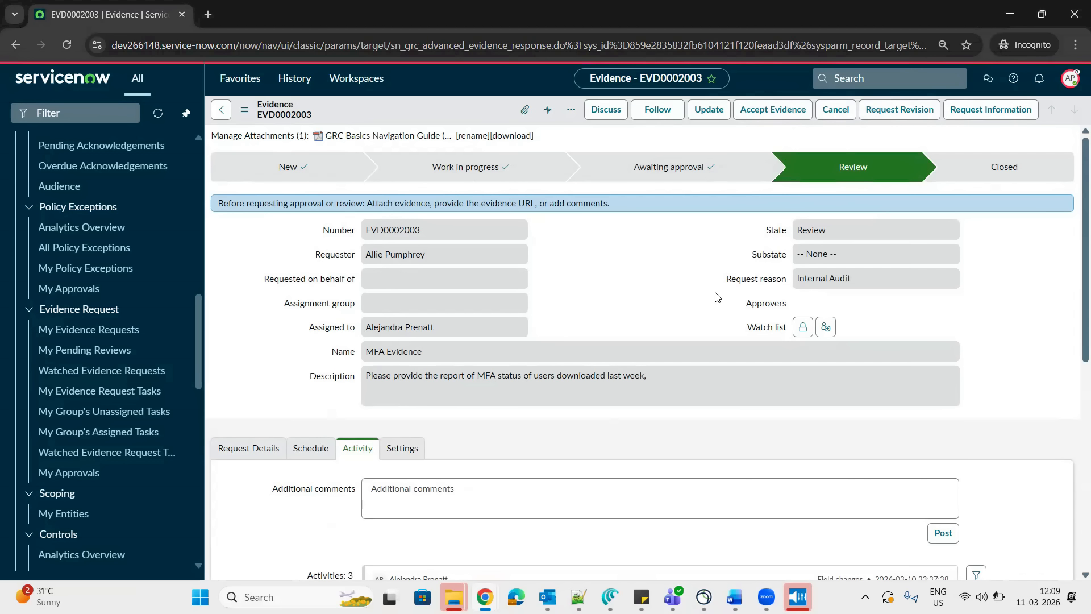
pyautogui.click(898, 109)
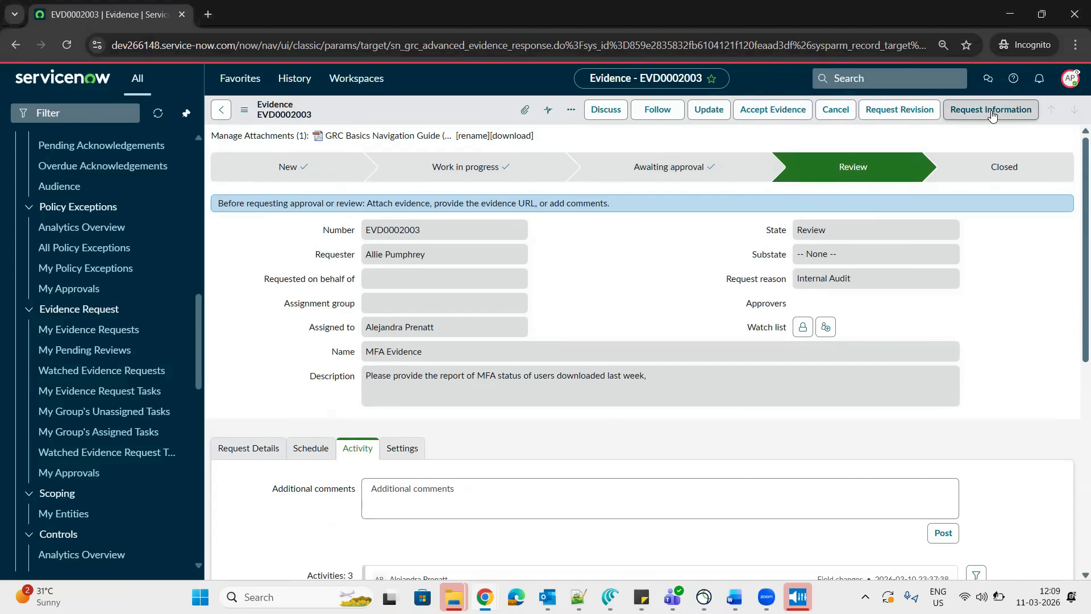
pyautogui.click(770, 111)
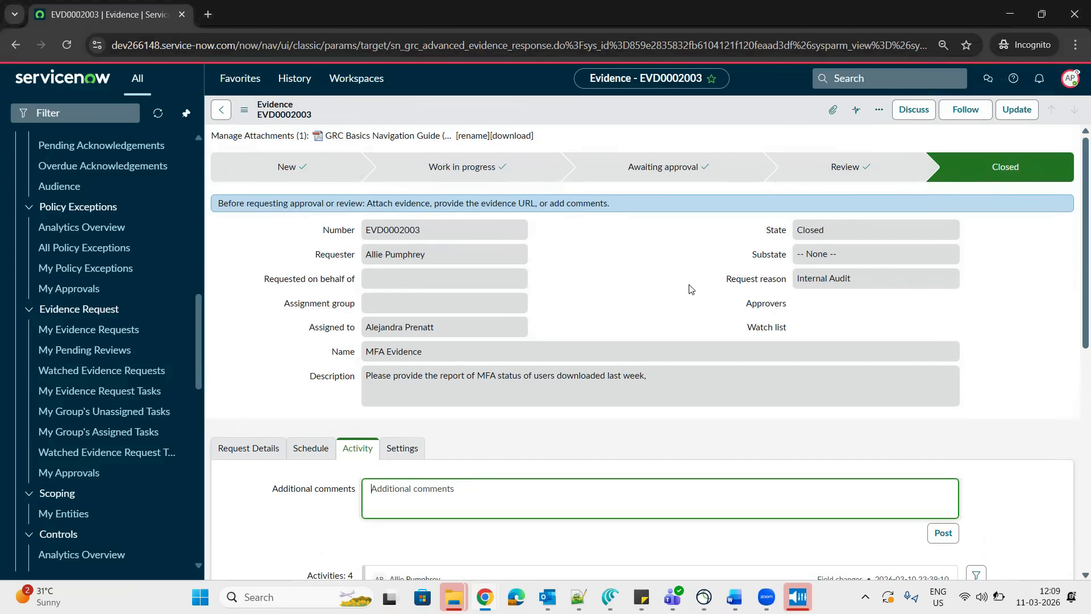
# Reopen the MFA Control Data request from the requester's own evidence requests, check its evidence list and close the request
pyautogui.click(116, 333)
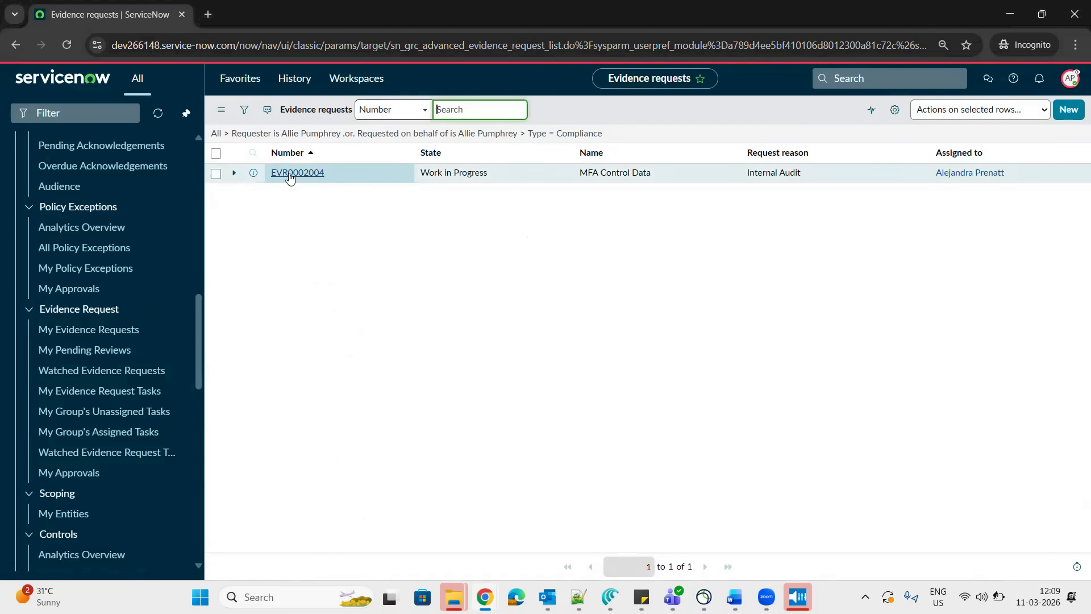
pyautogui.click(289, 173)
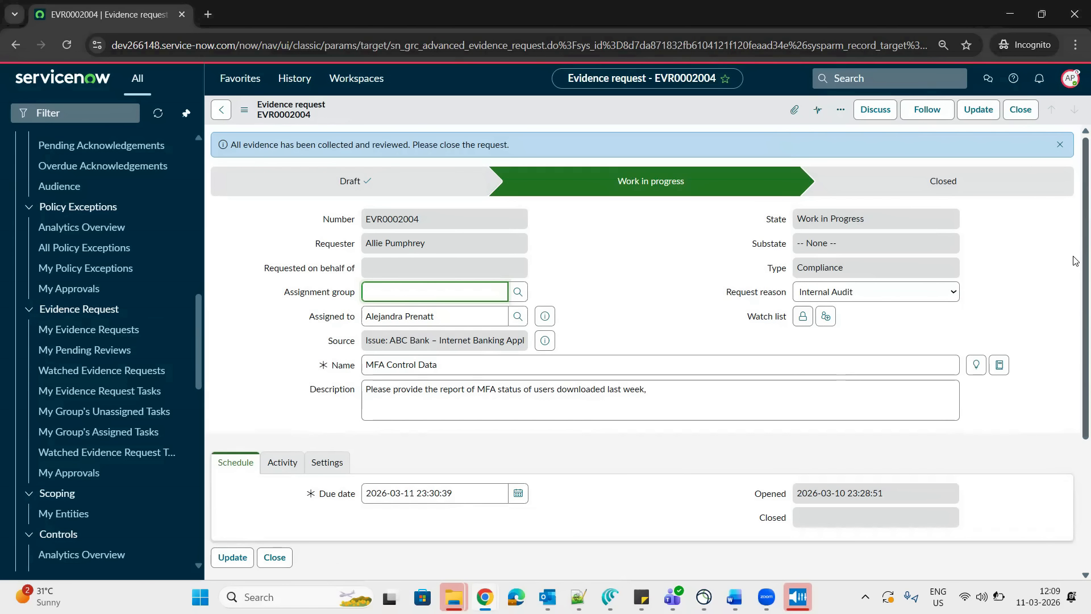
pyautogui.scroll(-3, 1076, 352)
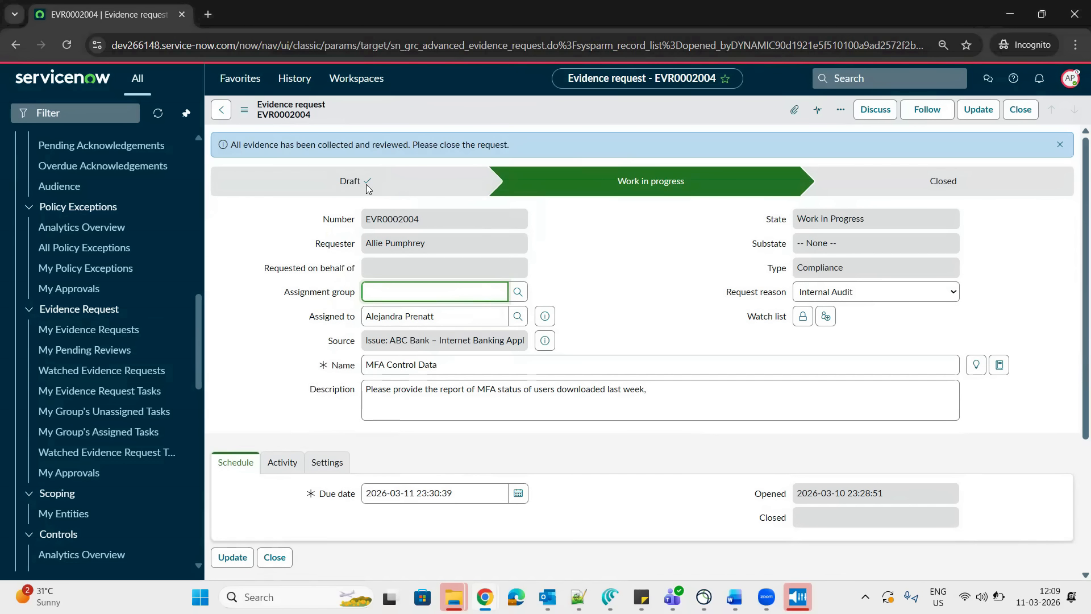
pyautogui.tripleClick(271, 145)
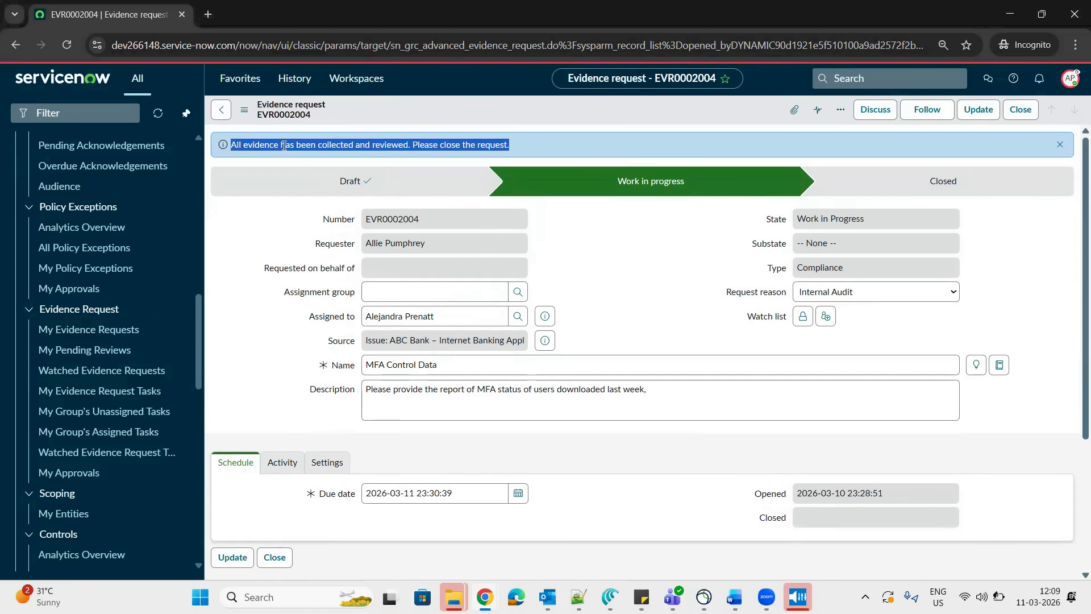
pyautogui.tripleClick(397, 144)
pyautogui.scroll(-3, 1076, 307)
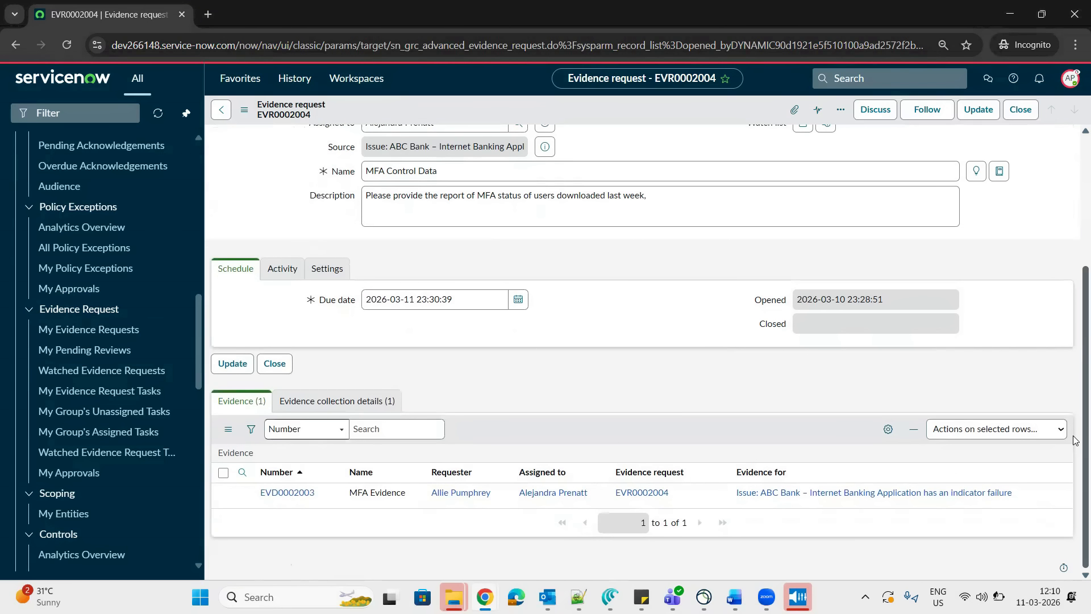
pyautogui.scroll(3, 1075, 277)
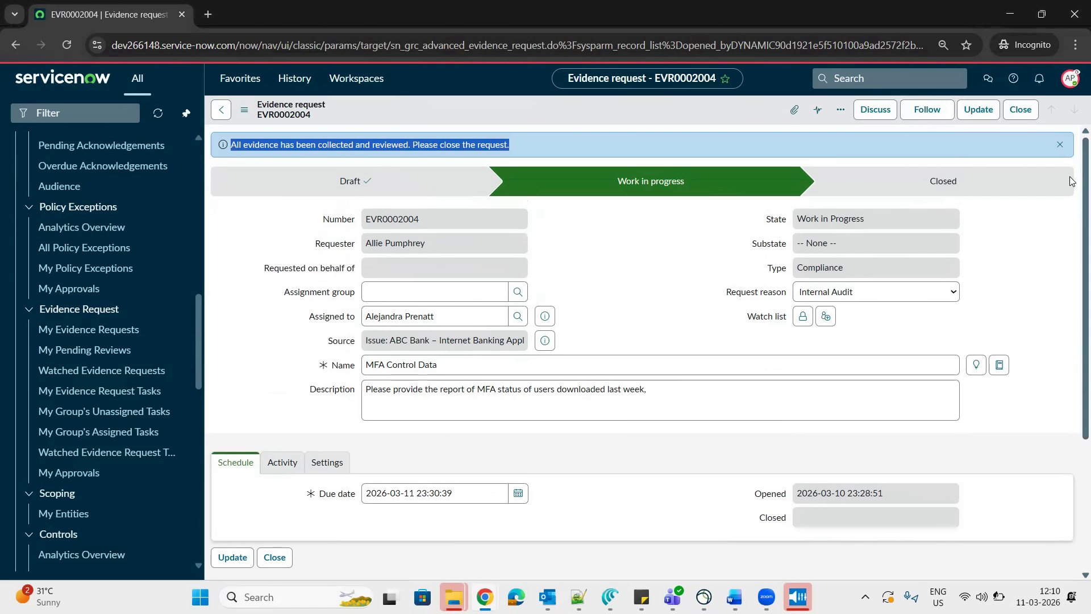
pyautogui.click(595, 246)
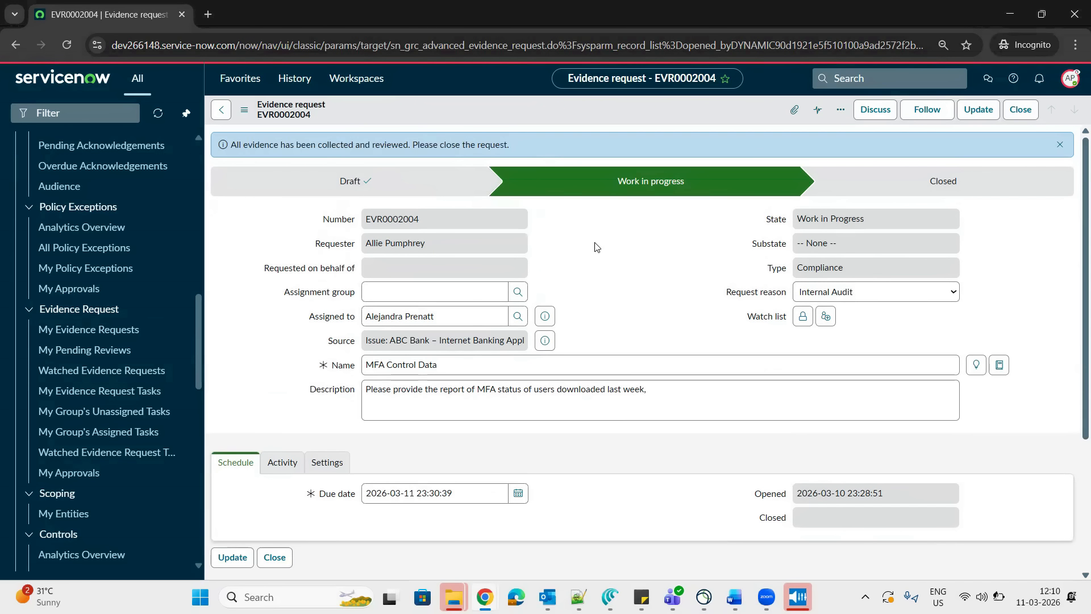
pyautogui.click(1023, 110)
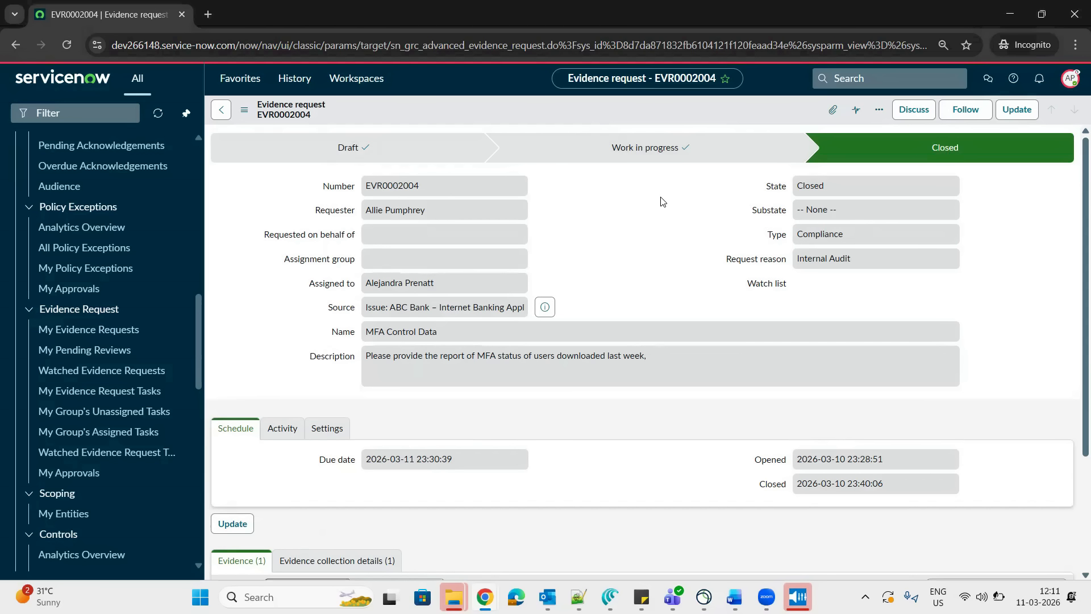
pyautogui.scroll(-6, 185, 351)
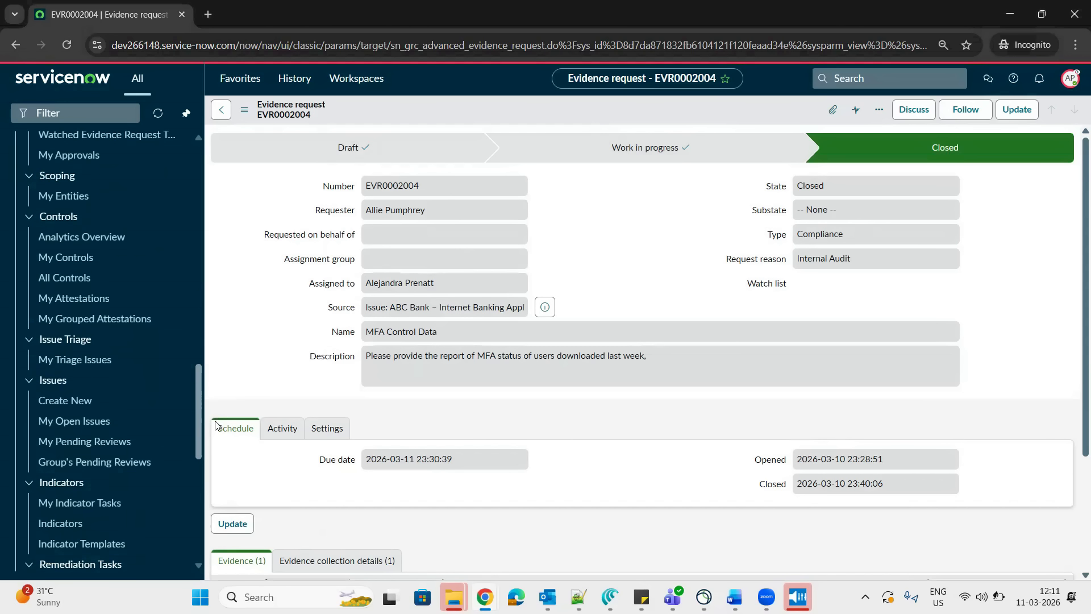
pyautogui.moveTo(215, 427); pyautogui.dragTo(216, 459)
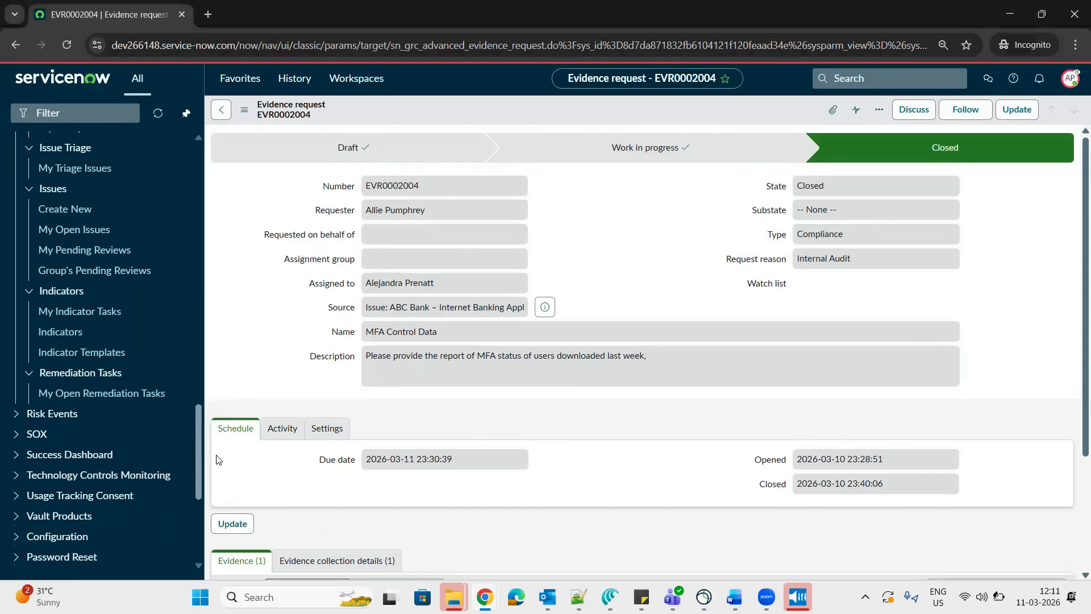
pyautogui.scroll(13, 127, 316)
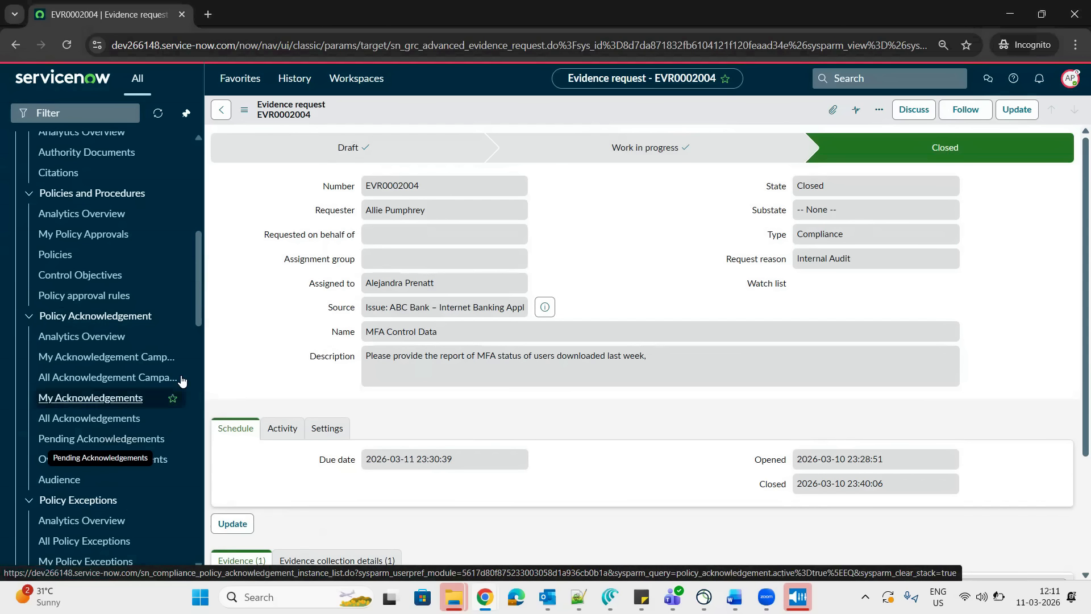
pyautogui.click(659, 262)
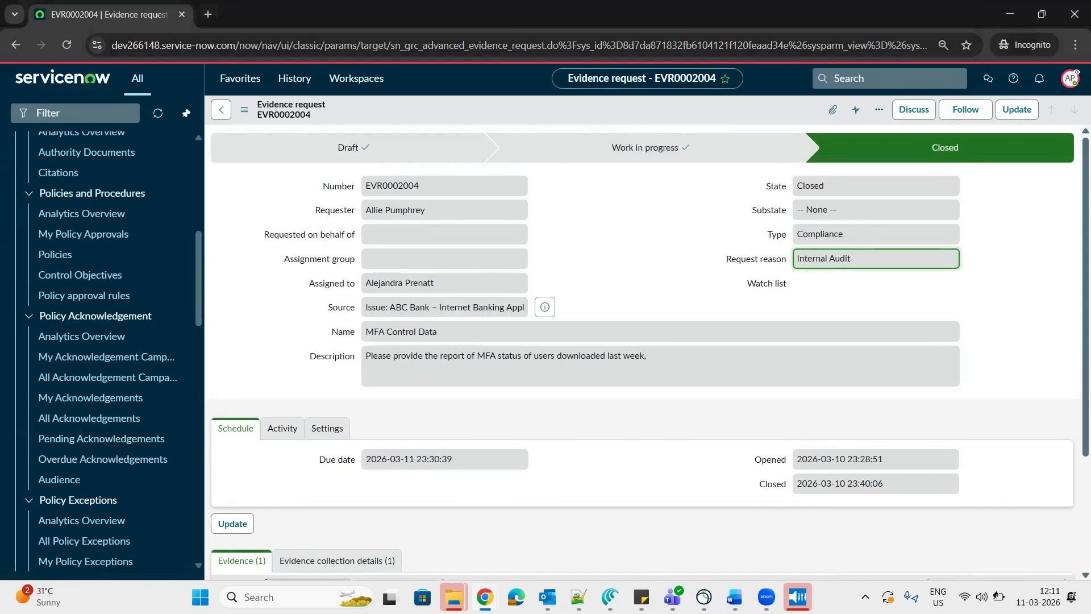
# Switch to the Chrome window showing the ABC Bank issue and close all its tabs except the remediation task RTSK0001002
pyautogui.click(484, 596)
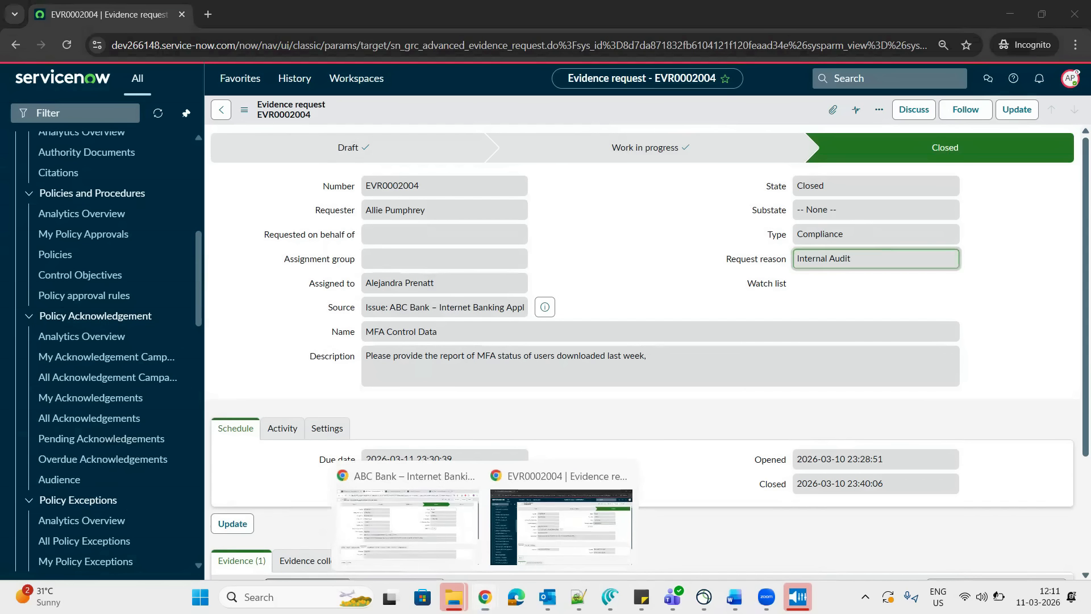
pyautogui.click(401, 528)
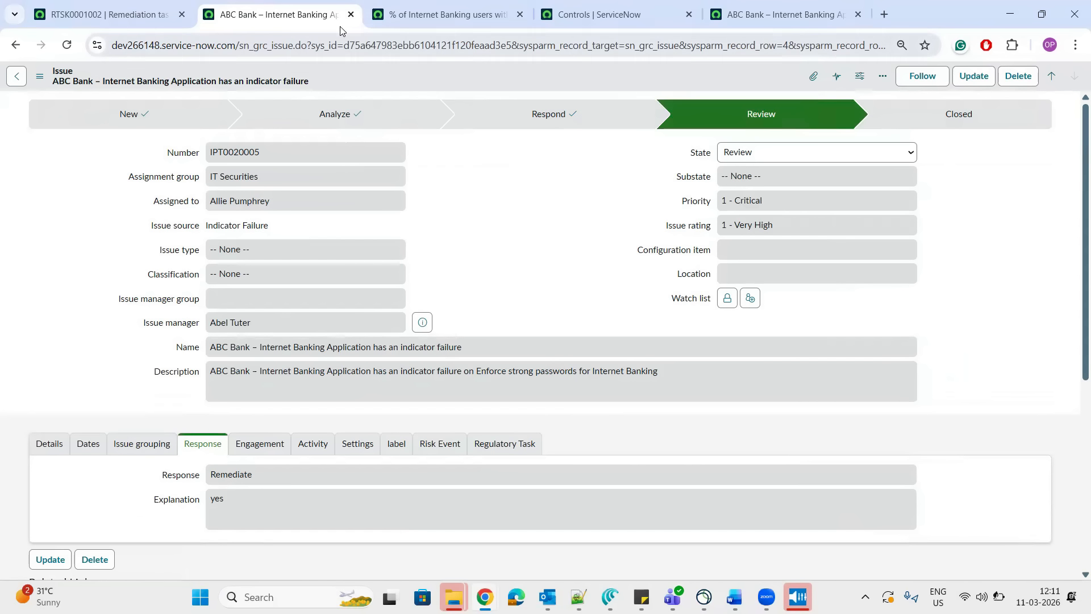
pyautogui.click(351, 17)
pyautogui.click(351, 17)
pyautogui.click(352, 17)
pyautogui.click(352, 17)
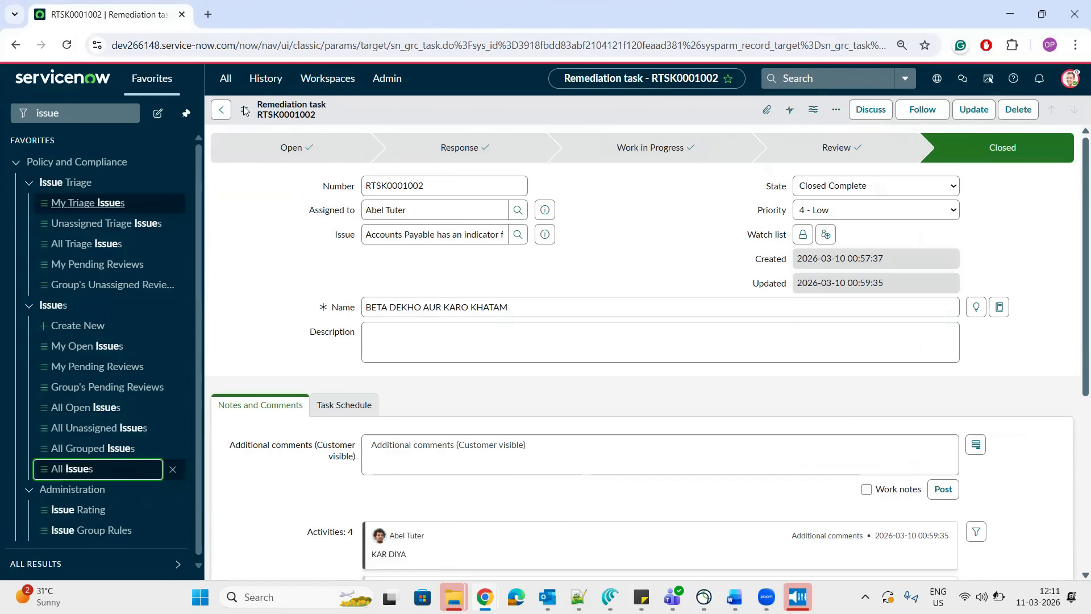
# Clear the navigation filter and open the Online Banking Password Policy from the policies list
pyautogui.doubleClick(112, 113)
pyautogui.press('BackSpace')
pyautogui.click(81, 389)
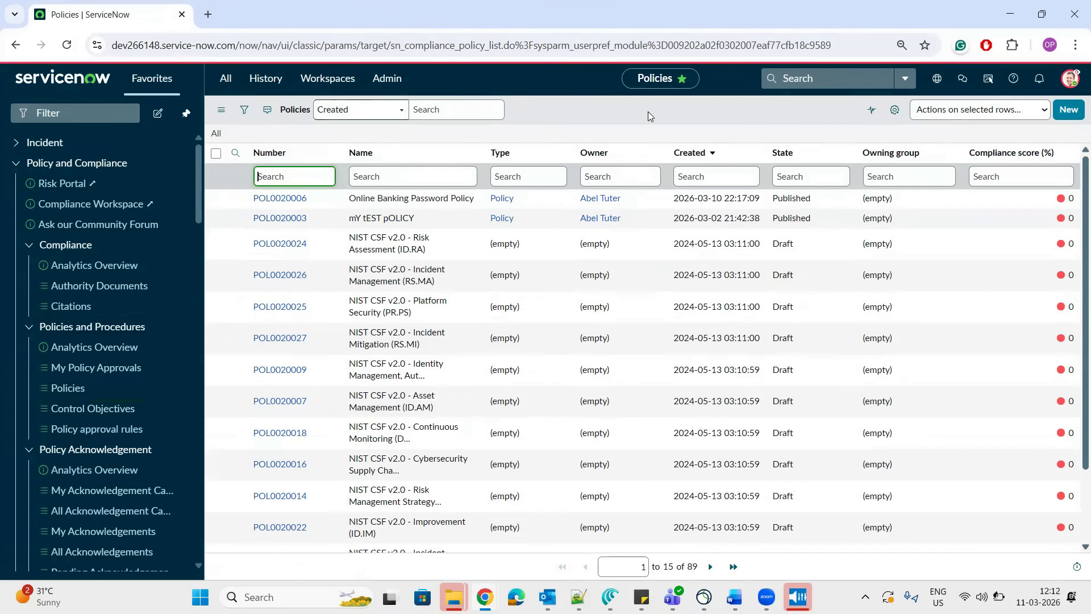
pyautogui.click(276, 199)
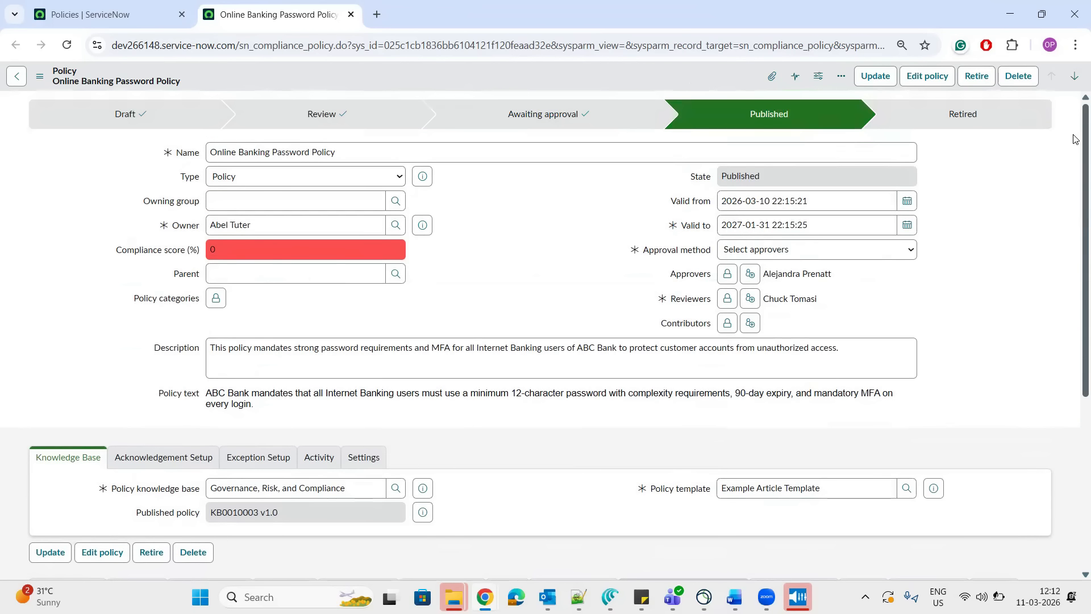
# Start a new acknowledgement campaign from the Online Banking Password Policy's related acknowledgement campaigns
pyautogui.scroll(-5, 669, 287)
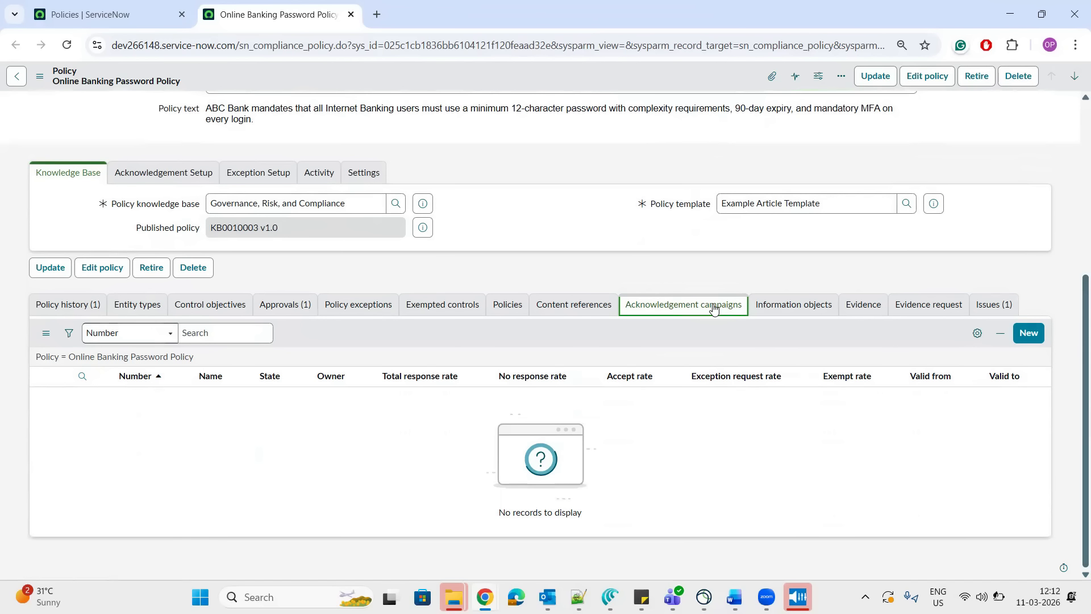
pyautogui.scroll(2, 1036, 431)
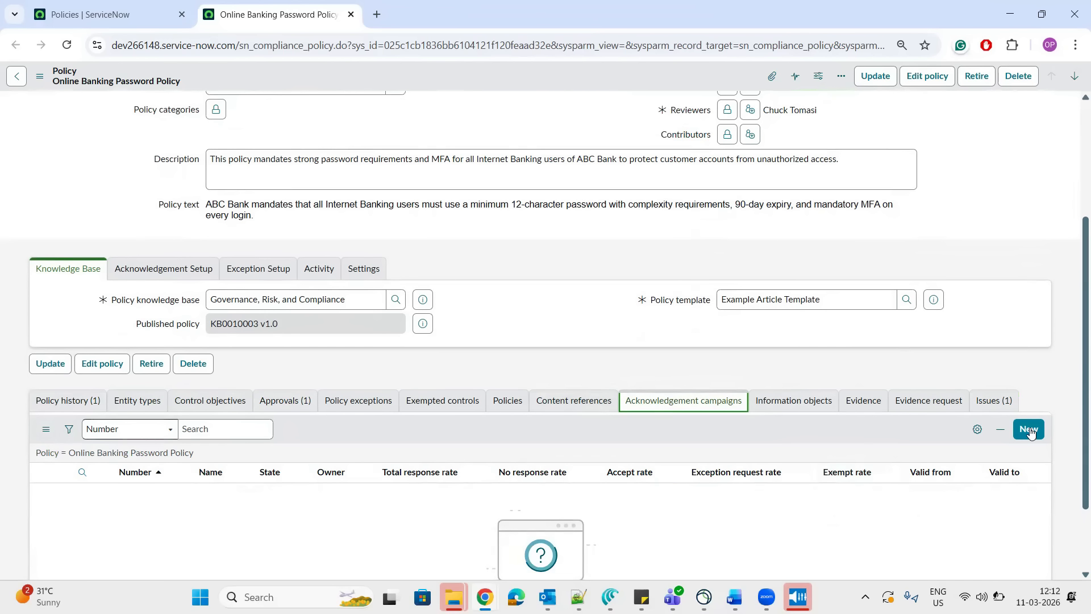
pyautogui.click(1028, 430)
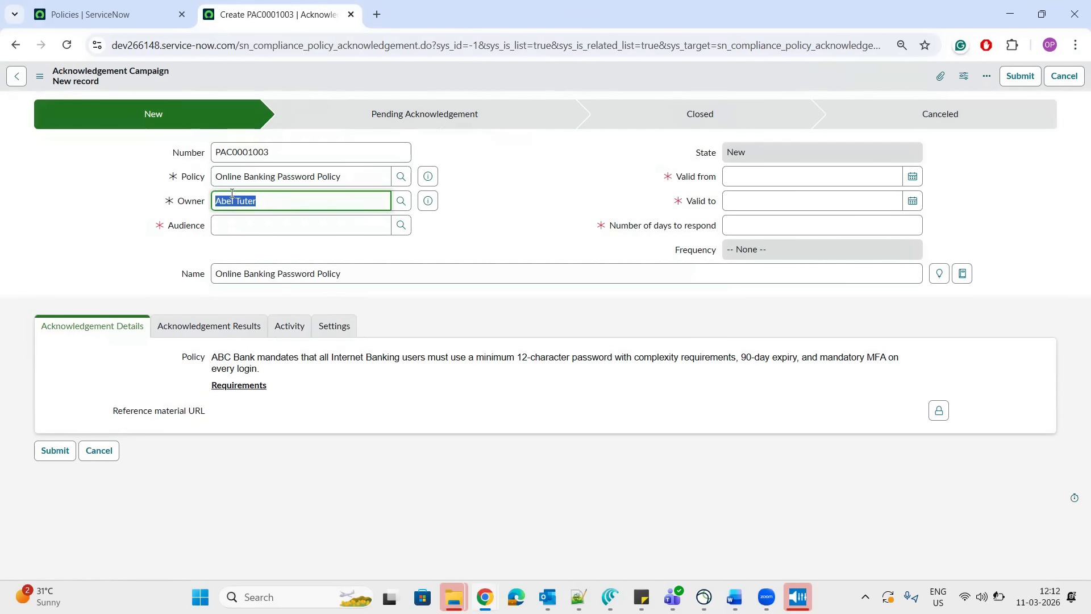
# Look up the available audiences and set the campaign's audience to OP TESM
pyautogui.doubleClick(328, 176)
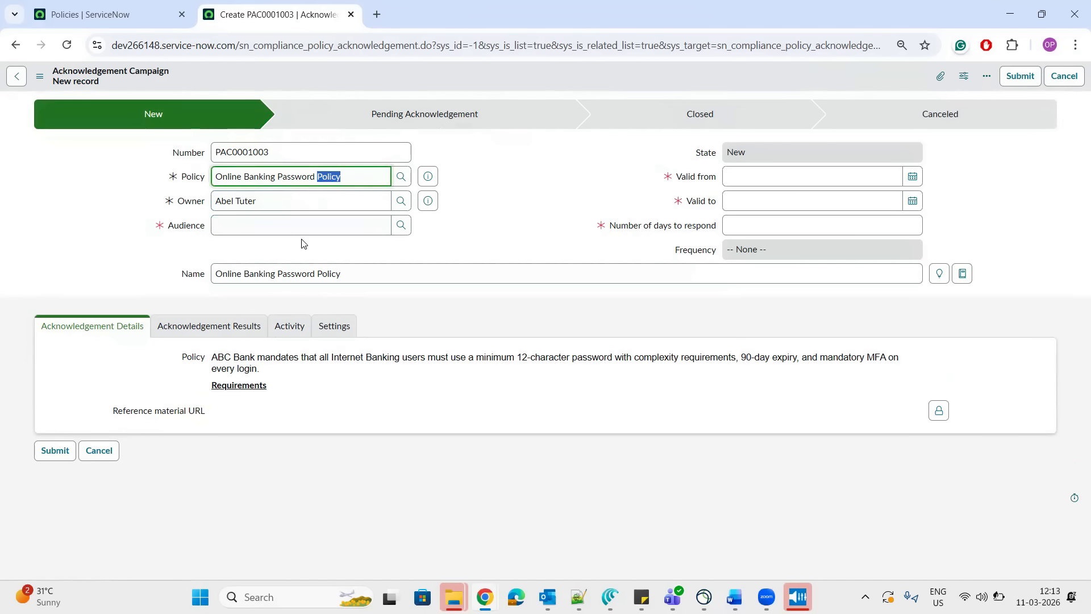
pyautogui.click(312, 226)
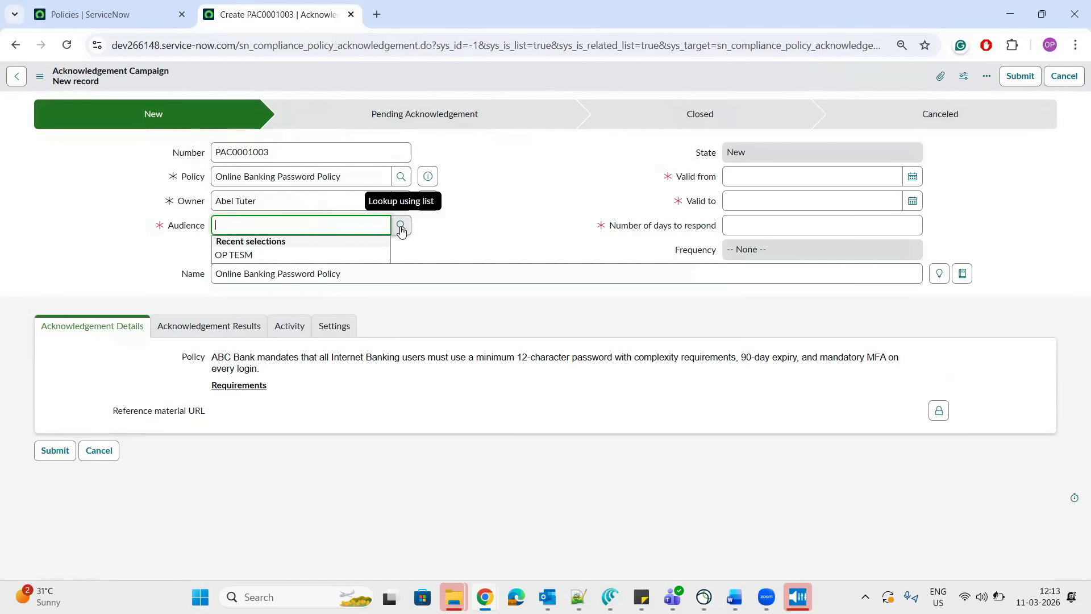
pyautogui.click(401, 226)
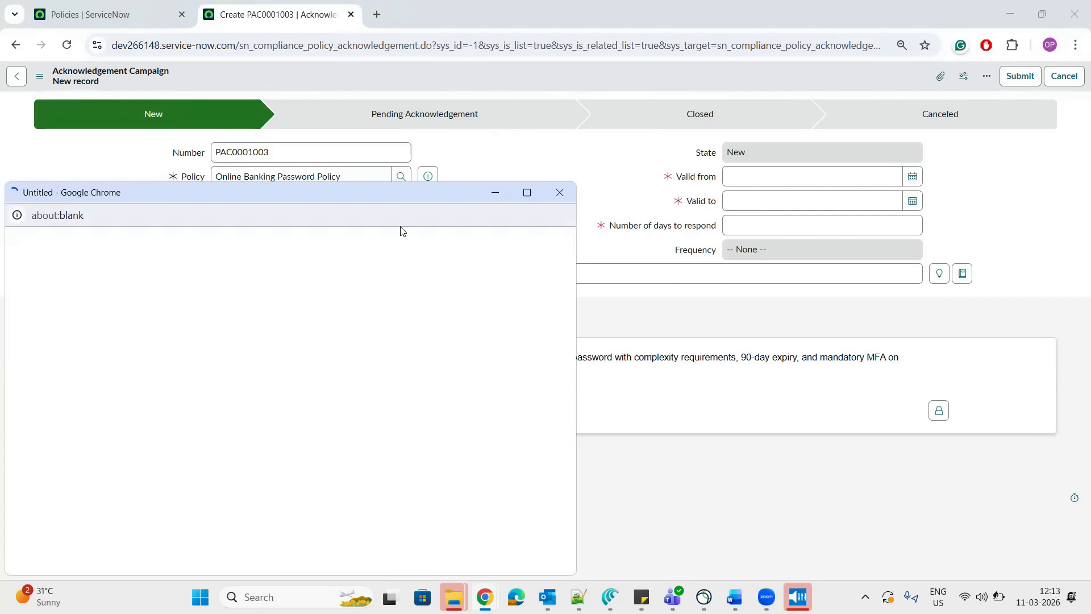
pyautogui.moveTo(365, 197); pyautogui.dragTo(526, 145)
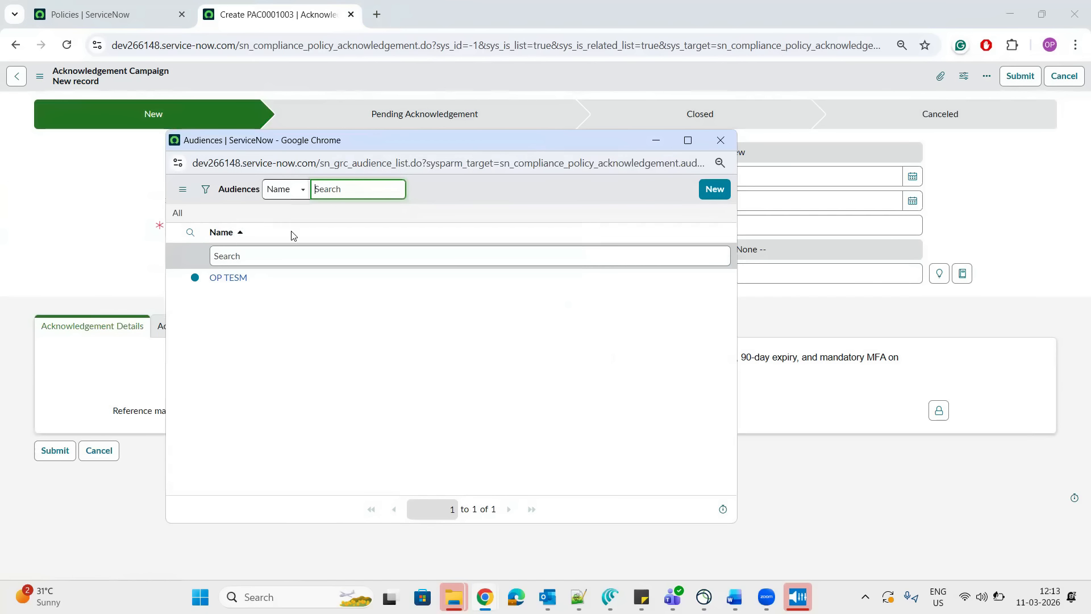
pyautogui.click(227, 279)
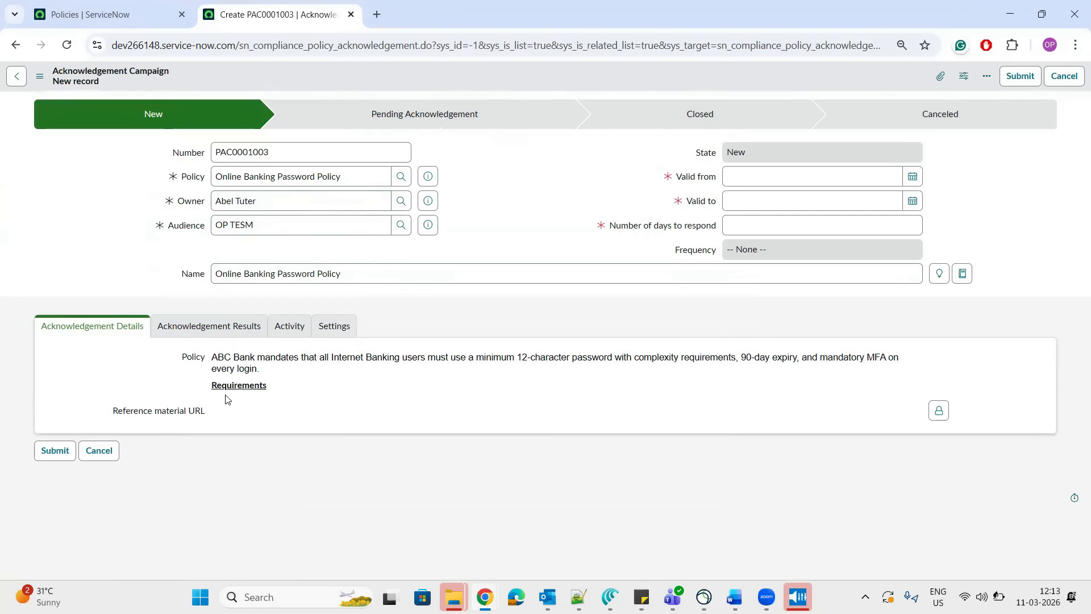
# Set the campaign valid from 2026-03-10 to 2026-03-17 with 5 days to respond, and submit it
pyautogui.click(913, 177)
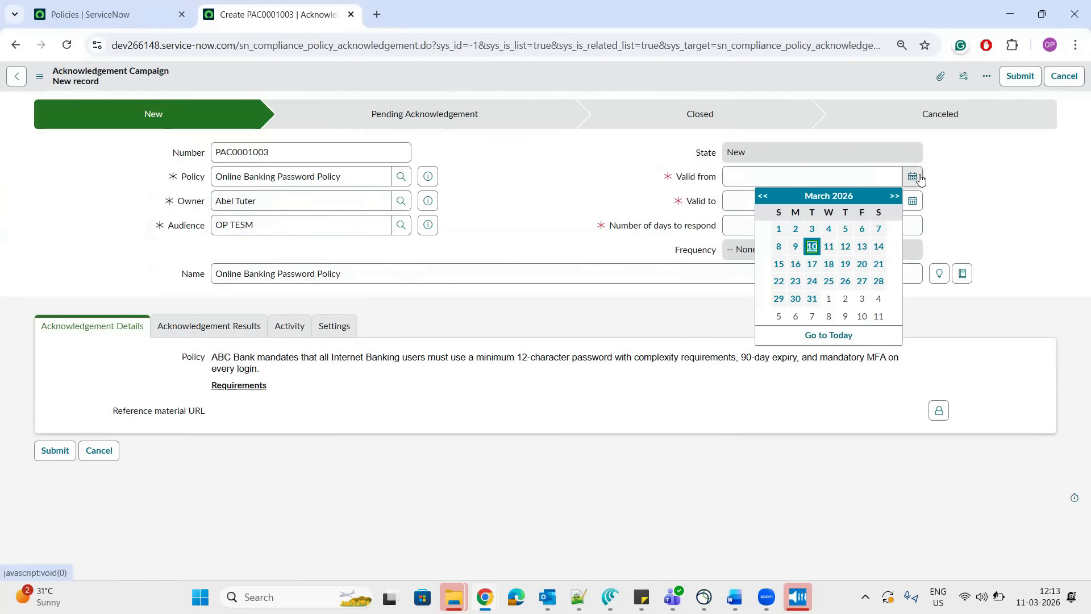
pyautogui.click(813, 248)
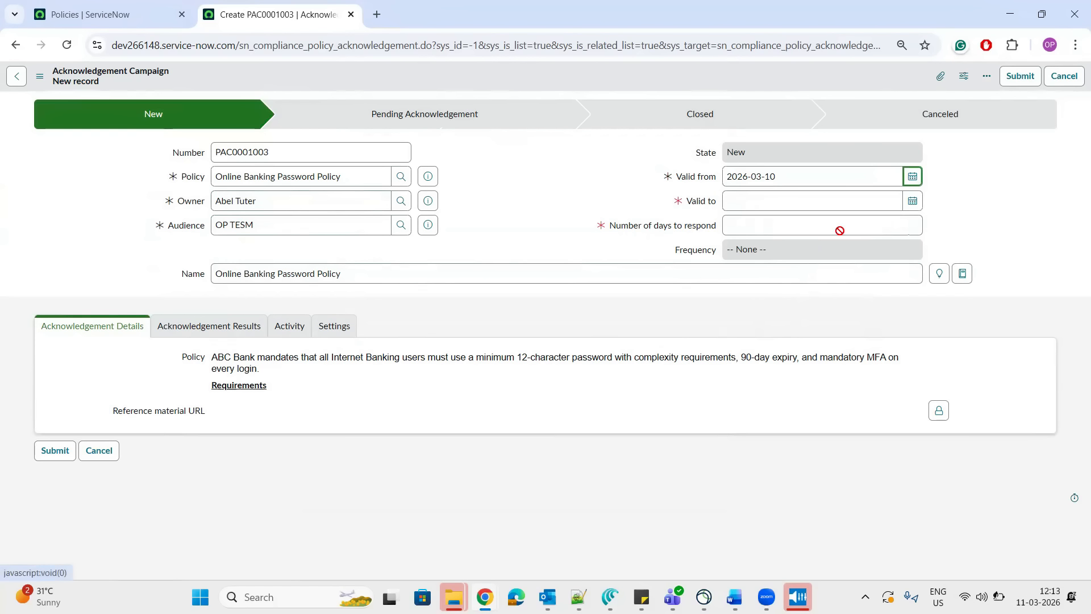
pyautogui.click(913, 201)
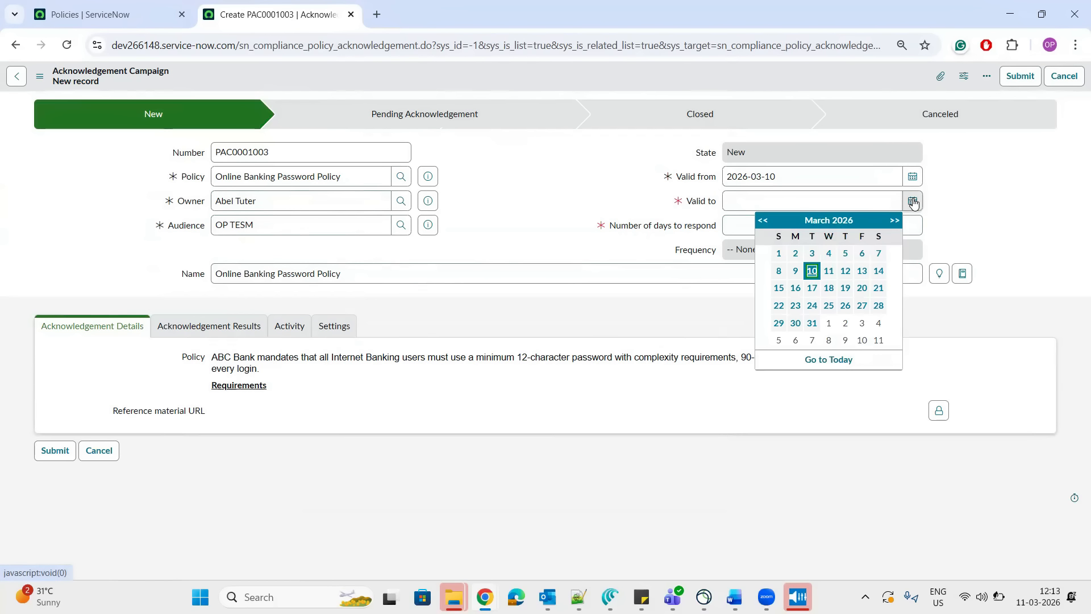
pyautogui.click(811, 288)
pyautogui.click(778, 228)
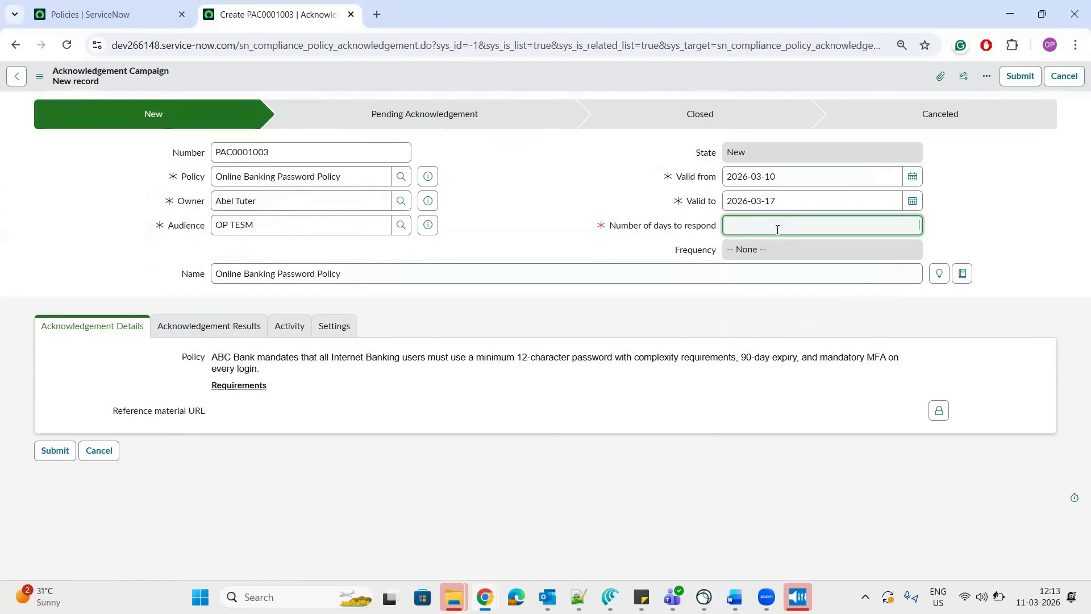
pyautogui.write('5')
pyautogui.click(509, 192)
pyautogui.click(65, 453)
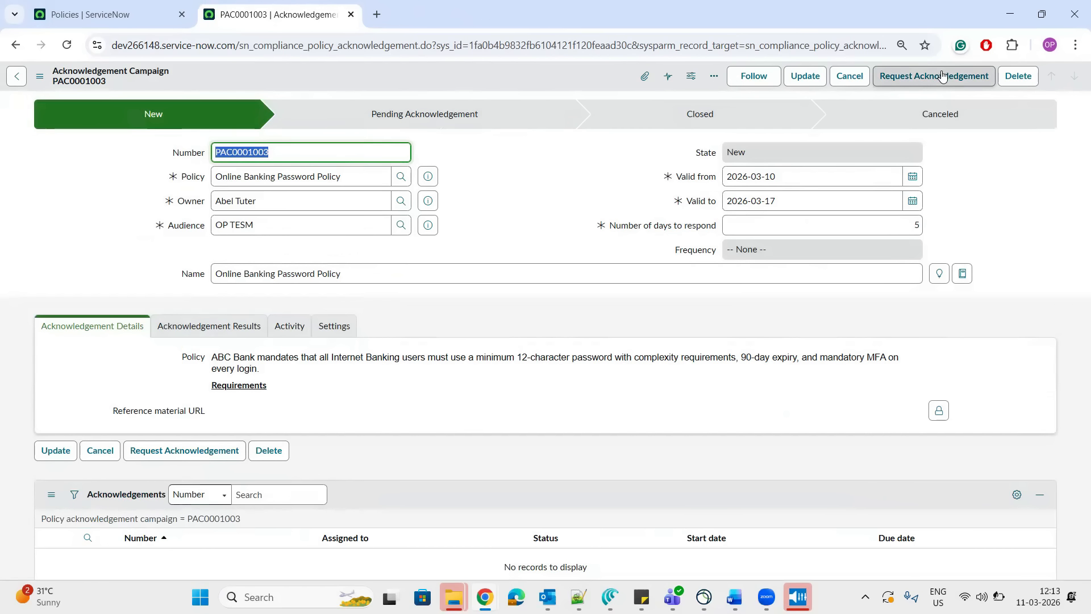
# Request acknowledgement for the campaign and review the acknowledgement tasks generated for its audience
pyautogui.click(938, 78)
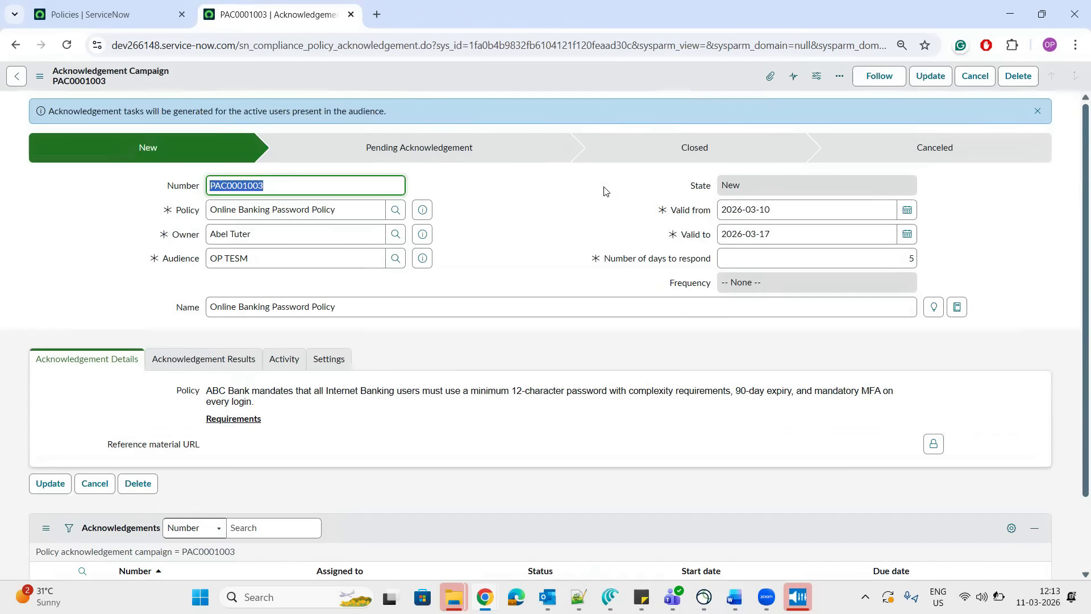
pyautogui.moveTo(102, 110); pyautogui.dragTo(363, 111)
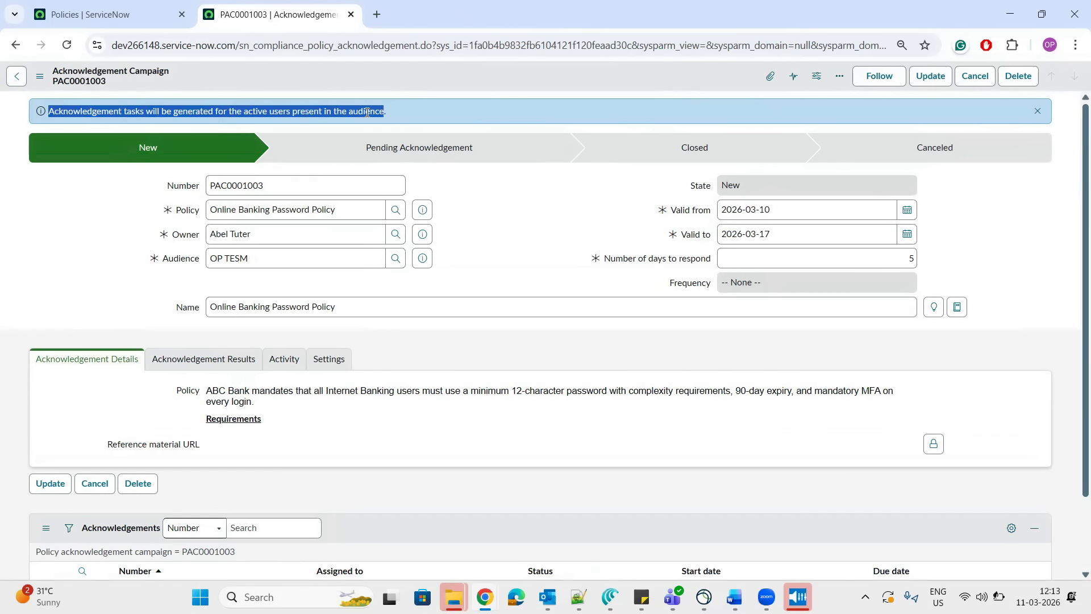
pyautogui.tripleClick(283, 260)
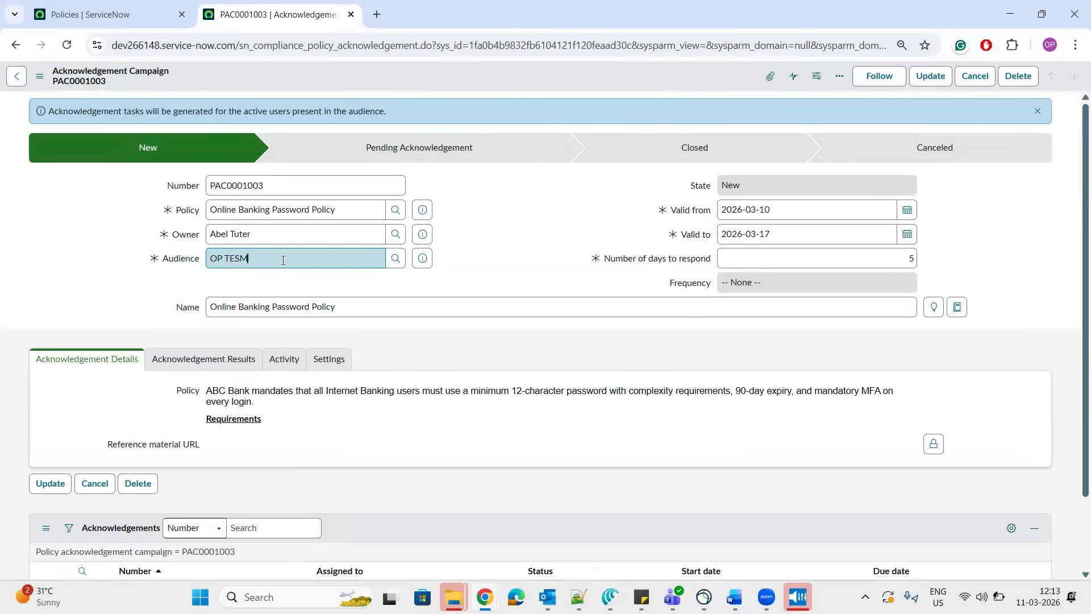
pyautogui.click(531, 266)
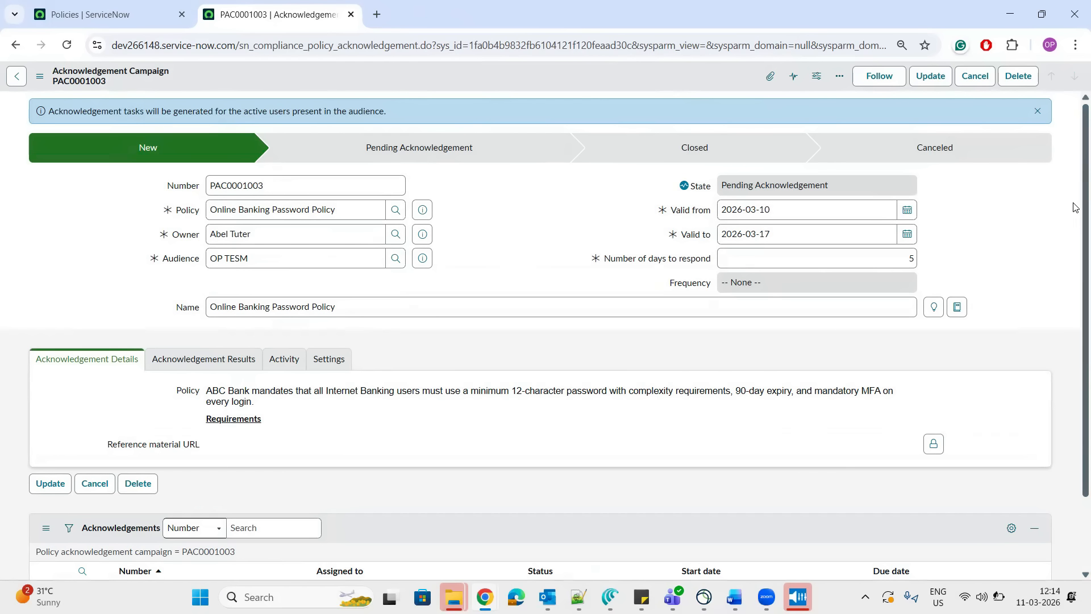
pyautogui.scroll(-2, 1075, 206)
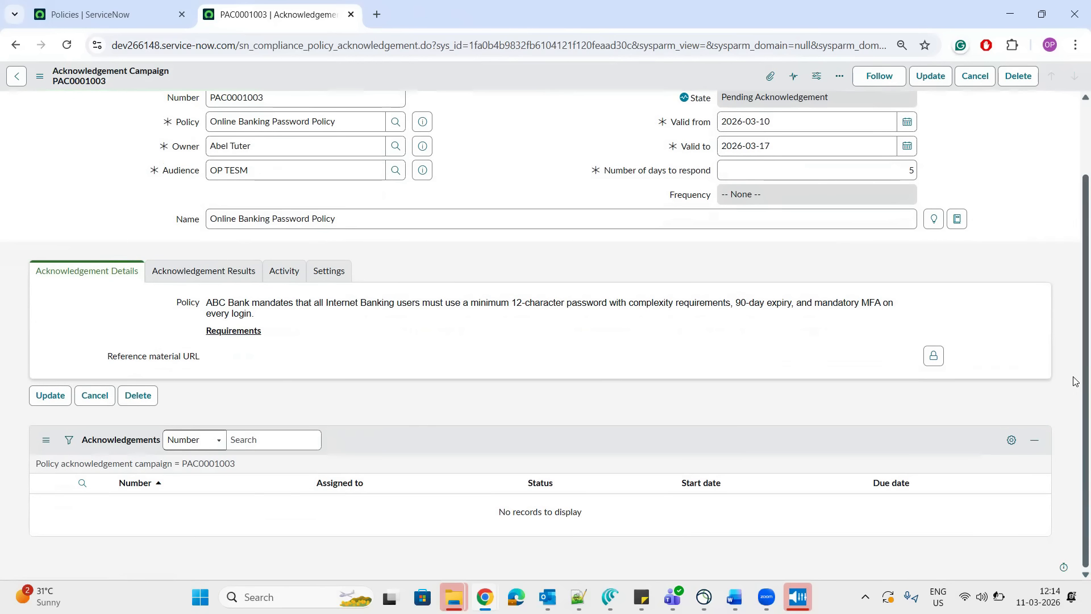
pyautogui.click(218, 465)
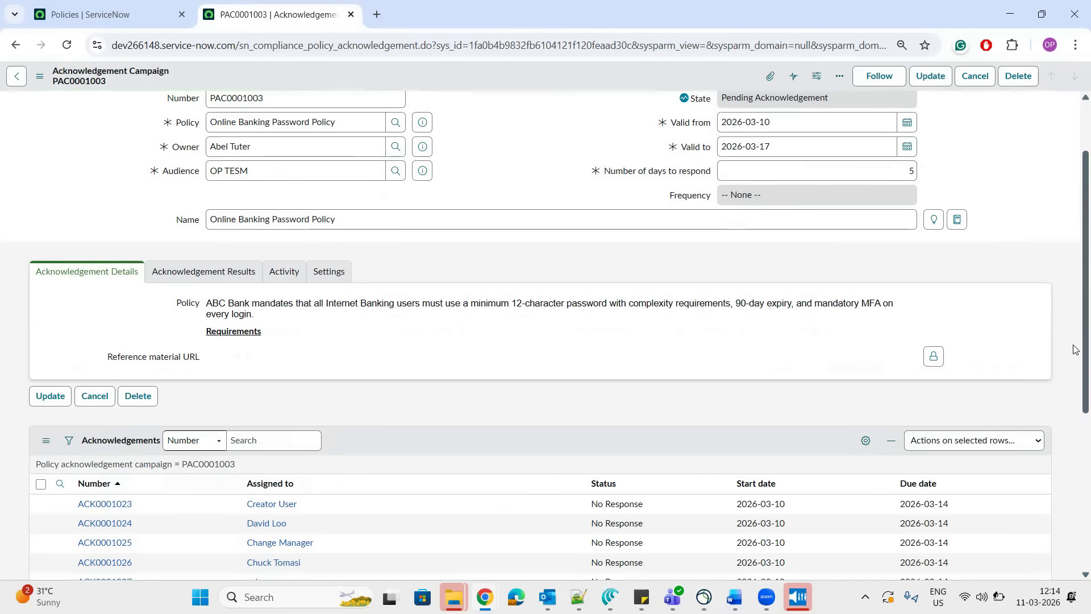
pyautogui.scroll(-5, 1076, 349)
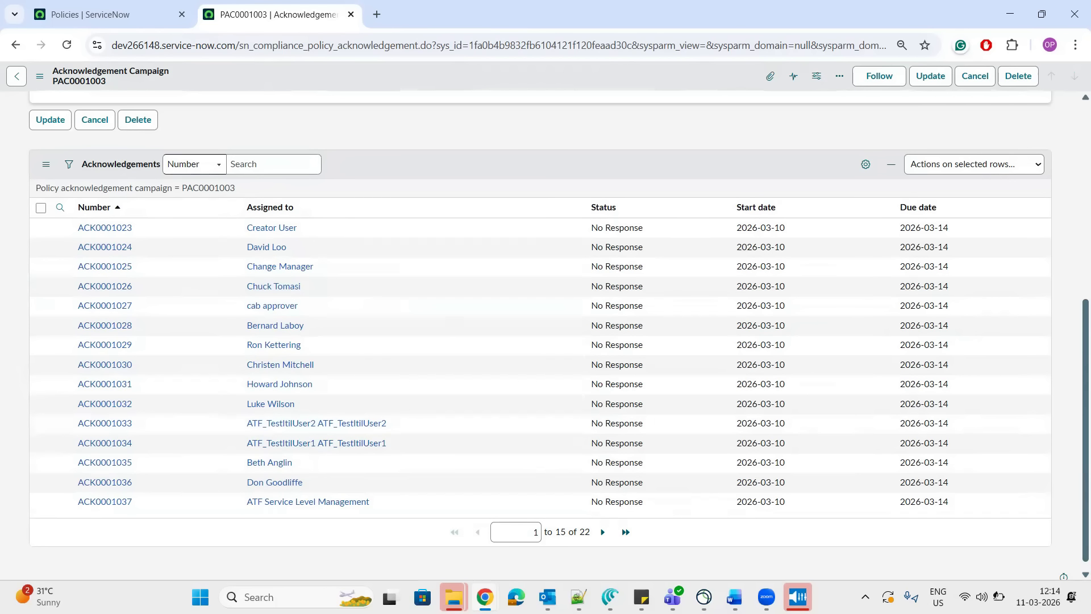
# Switch to the incognito Chrome window showing the evidence request and impersonate the password policy's reviewer
pyautogui.moveTo(484, 596)
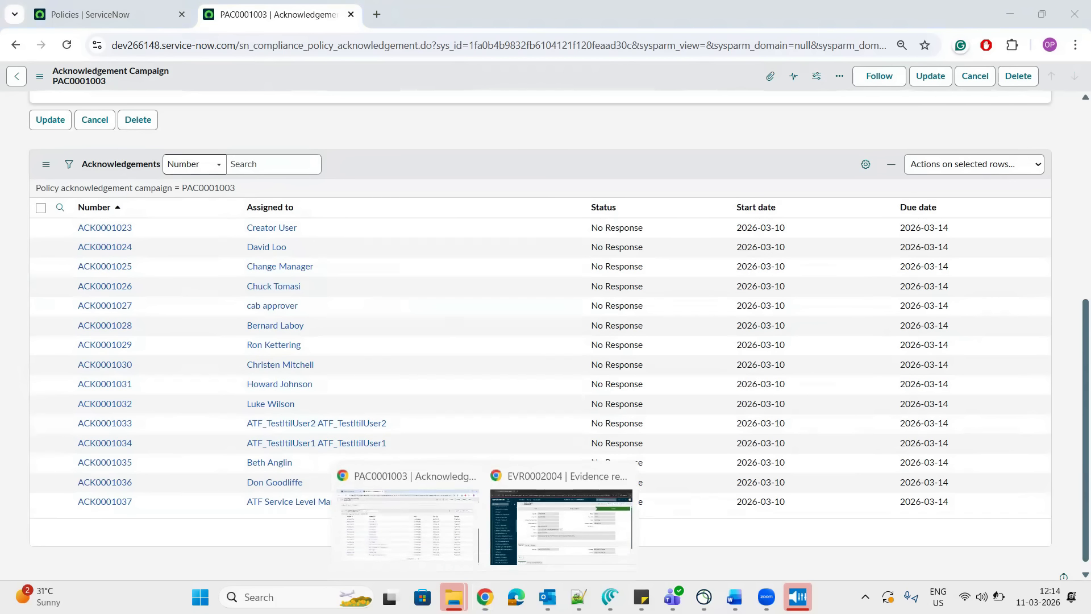
pyautogui.click(547, 516)
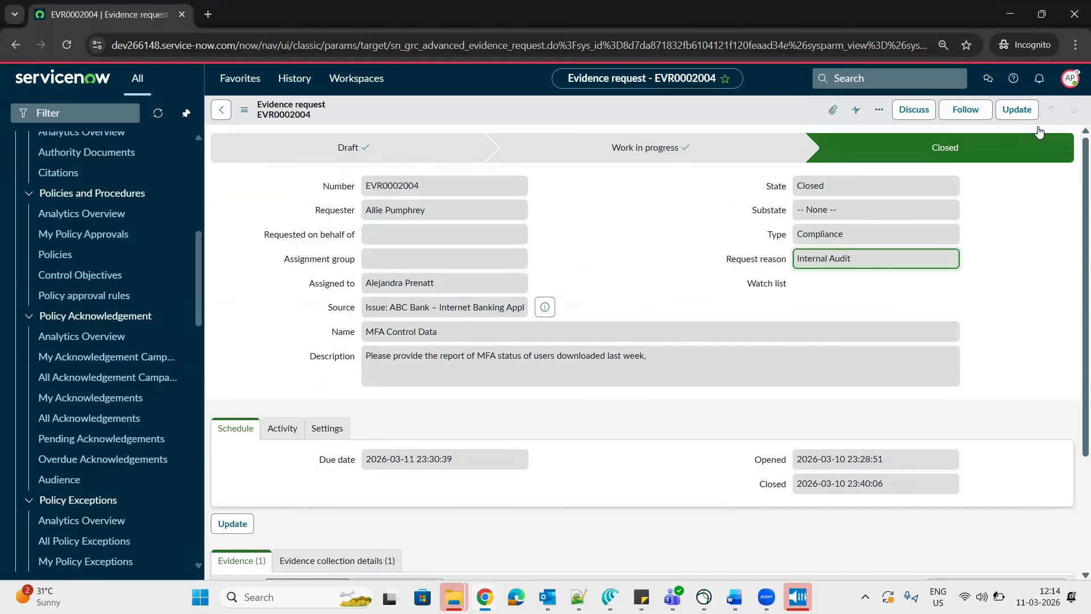
pyautogui.click(1070, 79)
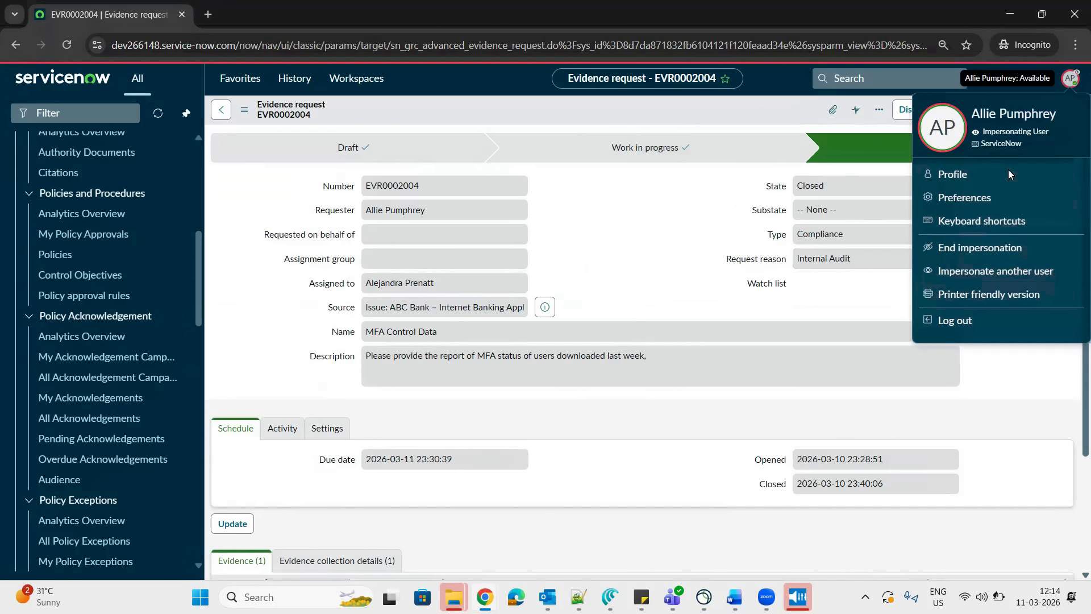
pyautogui.click(977, 273)
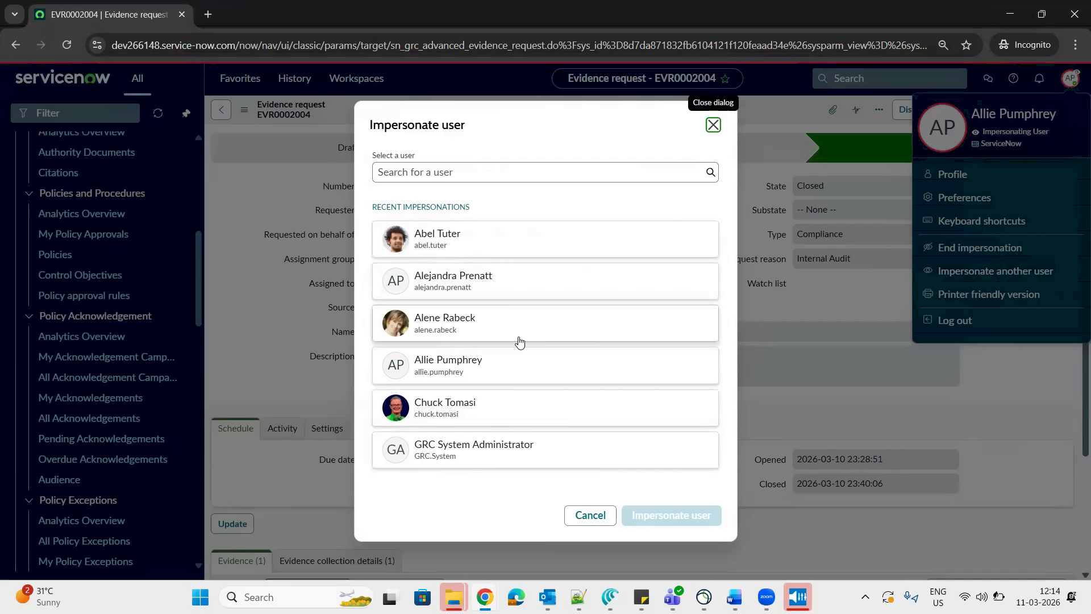
pyautogui.click(499, 418)
pyautogui.click(694, 516)
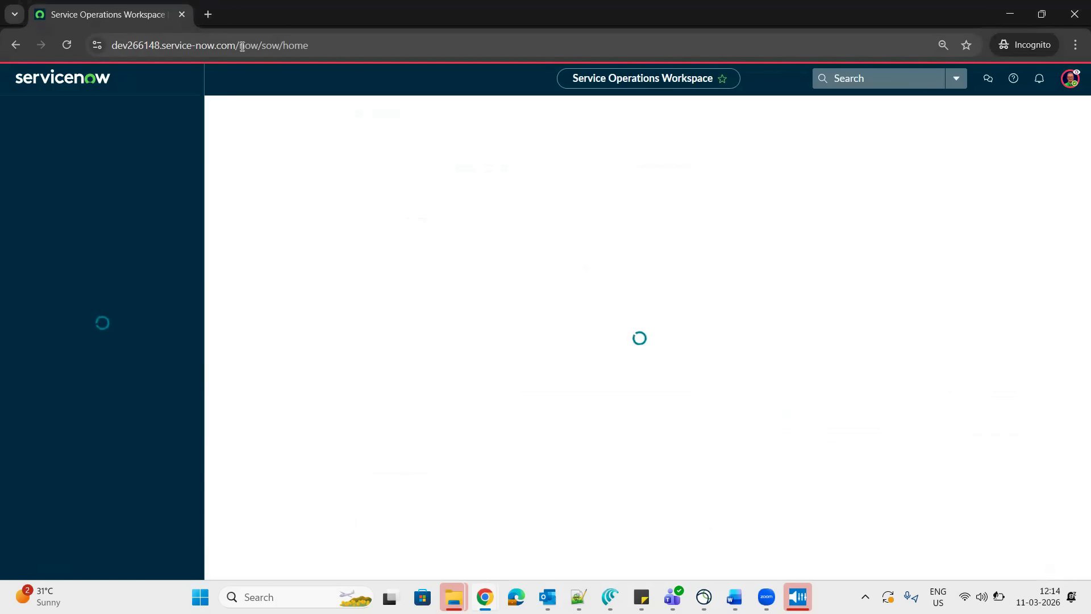
# Go to the instance's /esc Employee Center page and open the impersonated user's policy acknowledgements
pyautogui.moveTo(246, 46); pyautogui.dragTo(345, 46)
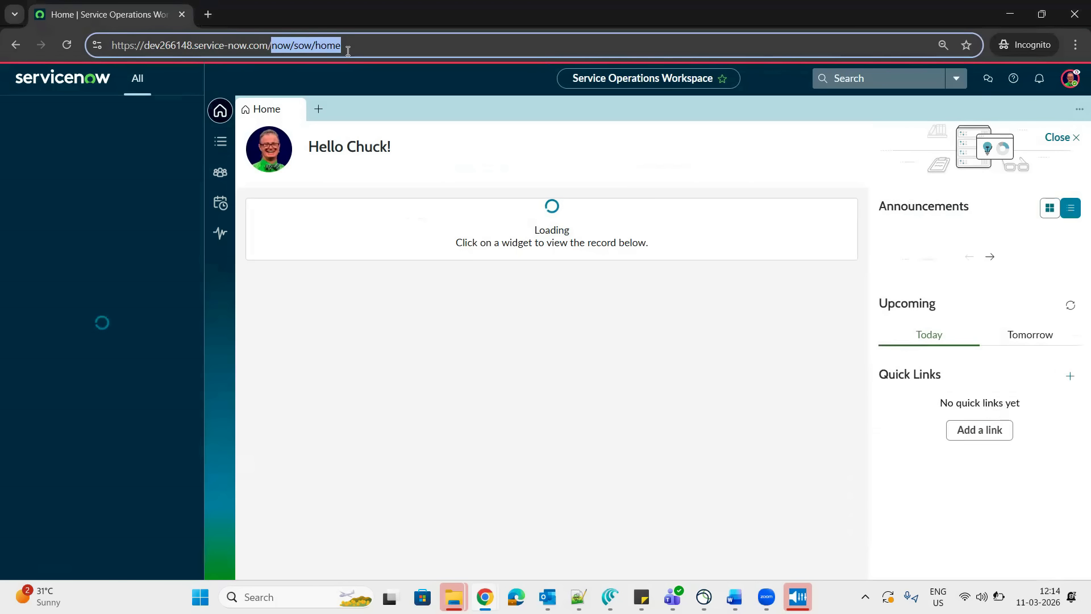
pyautogui.write('esc')
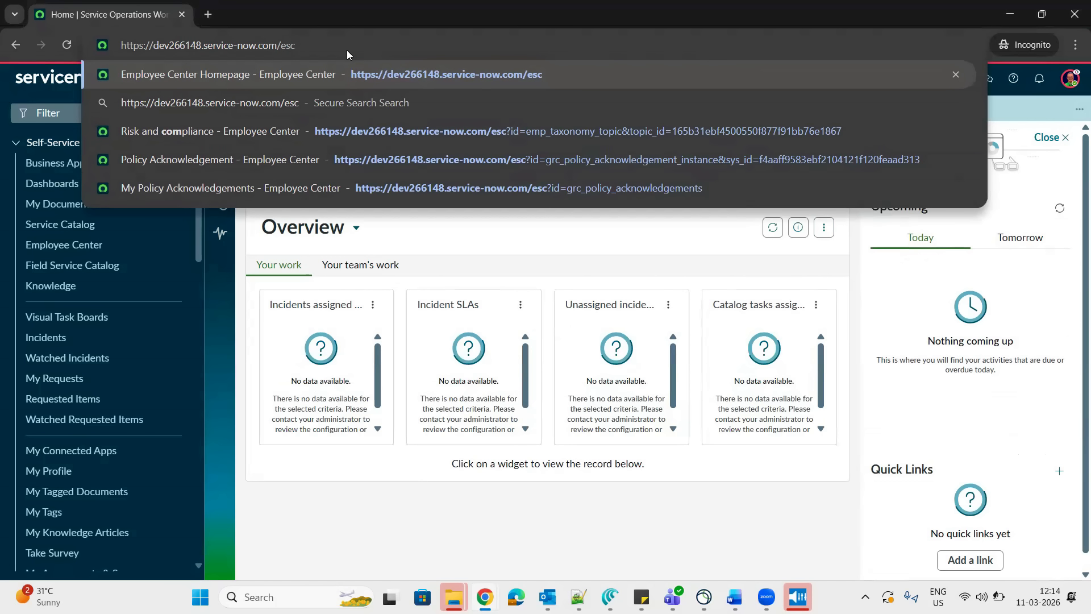
pyautogui.press('Return')
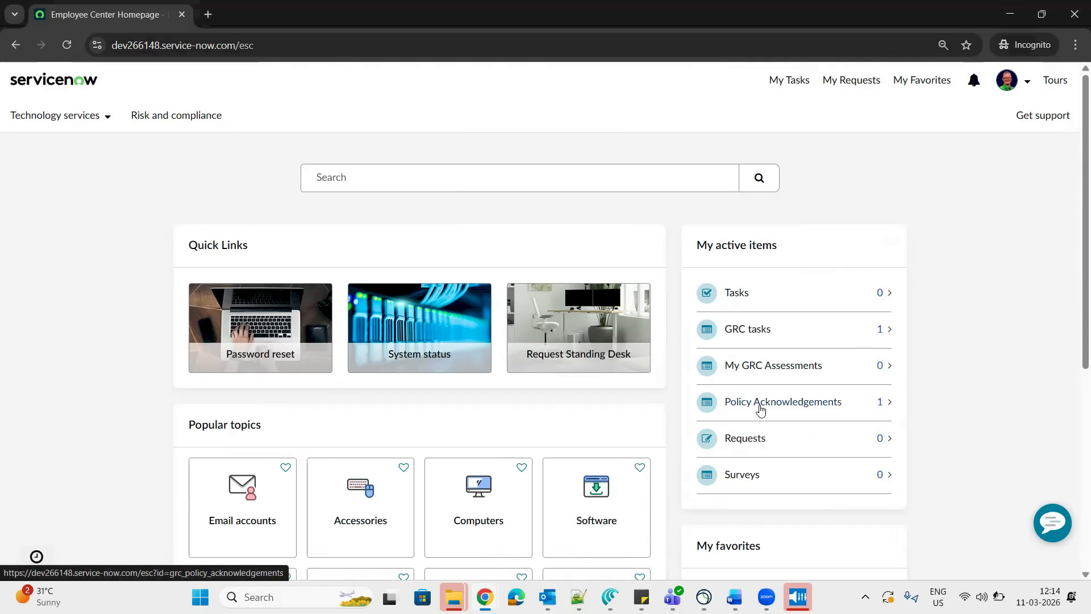
pyautogui.click(791, 404)
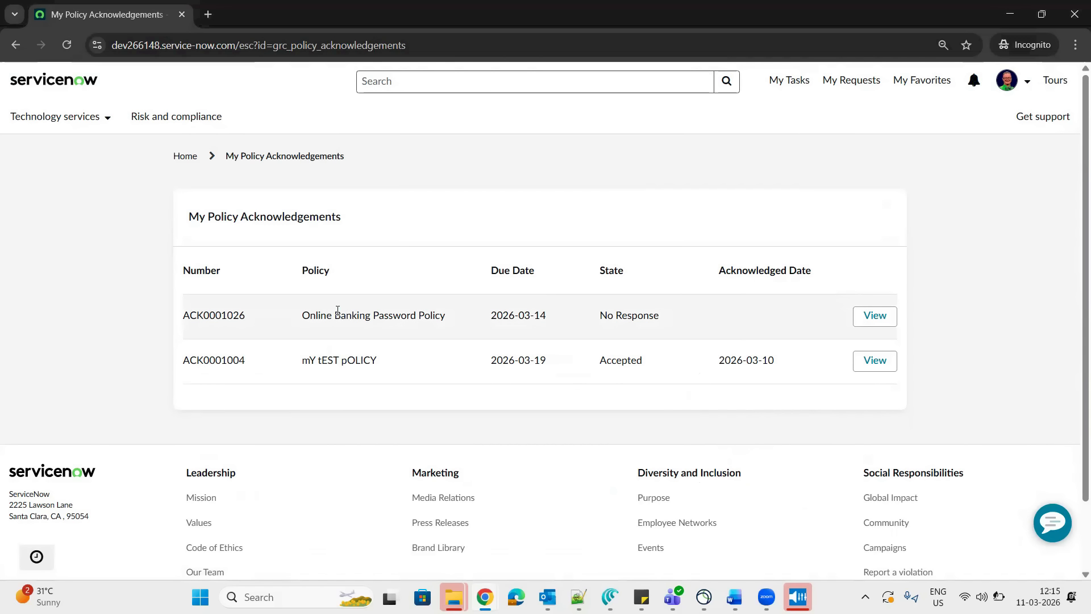
# View the Online Banking Password Policy acknowledgement and accept the policy
pyautogui.tripleClick(337, 312)
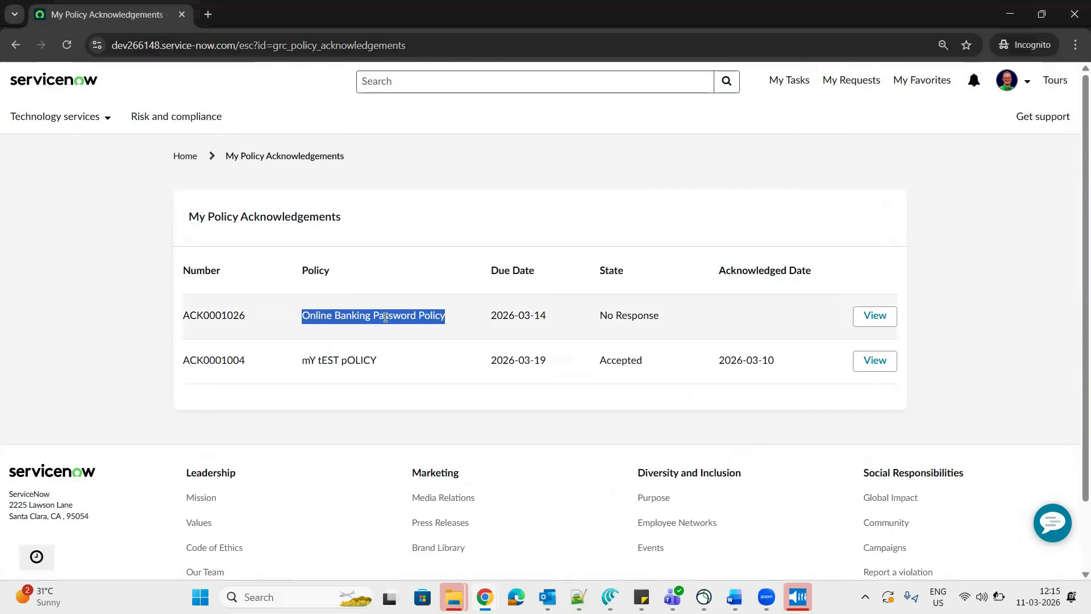
pyautogui.click(875, 318)
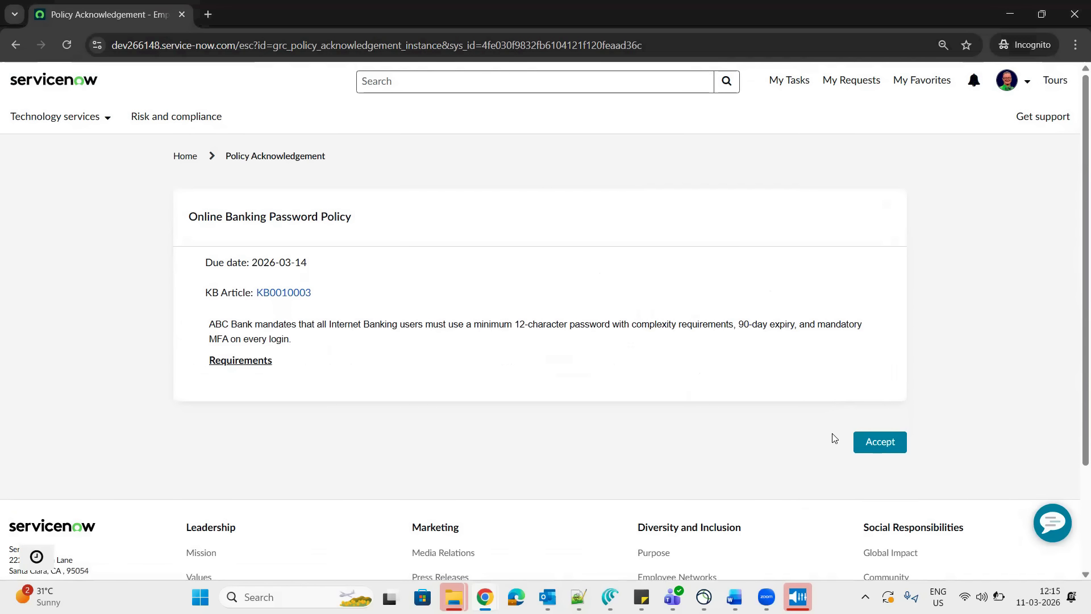
pyautogui.click(873, 449)
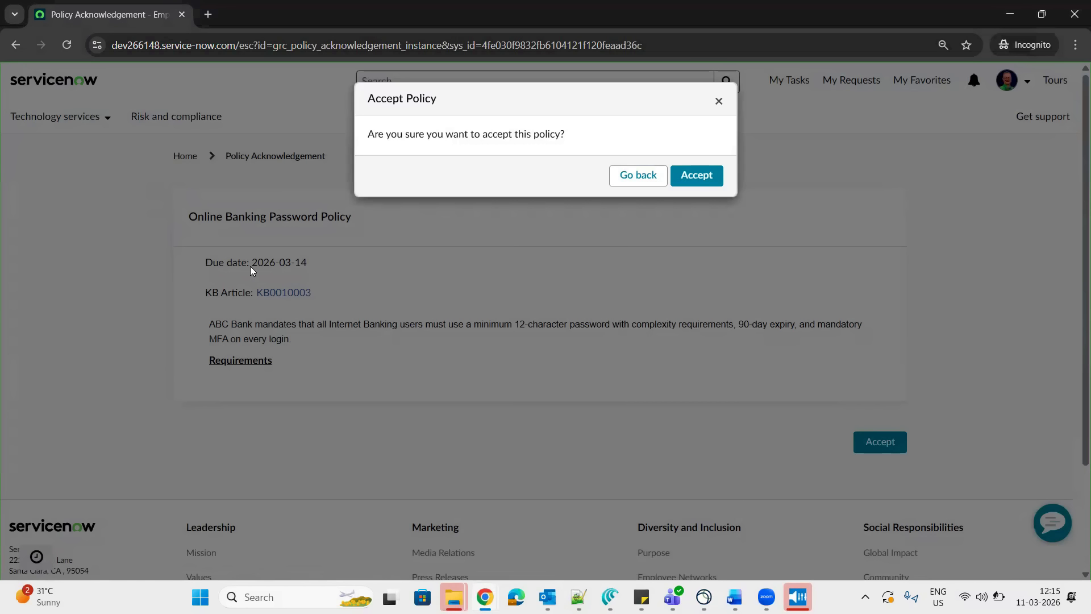
pyautogui.click(701, 177)
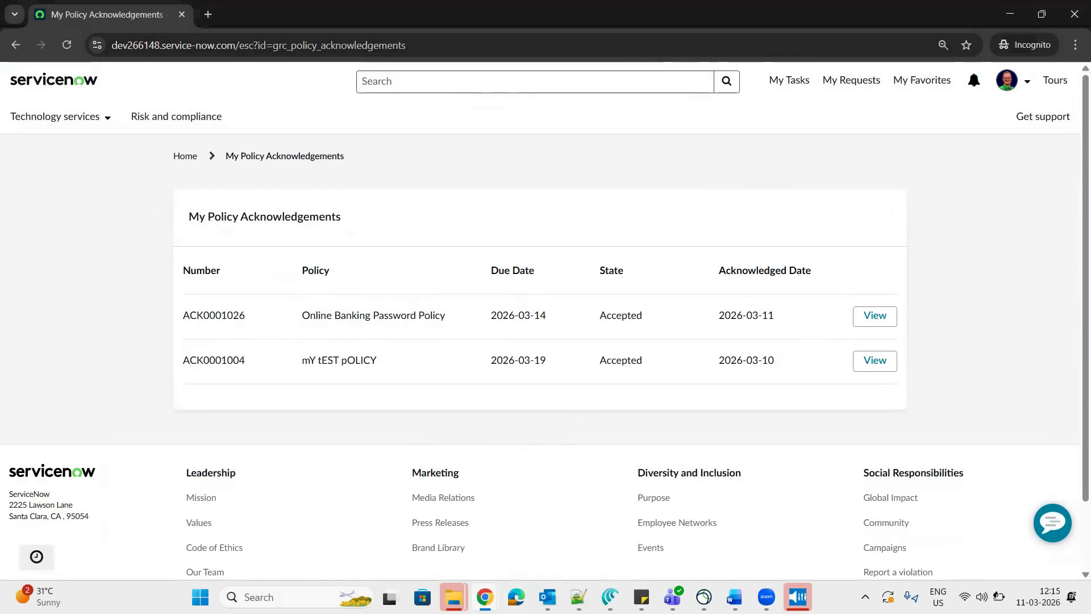
# Switch to the non-incognito Chrome window, reload the acknowledgement campaign, check the reviewer's acknowledgement status, and close the campaign
pyautogui.moveTo(484, 596)
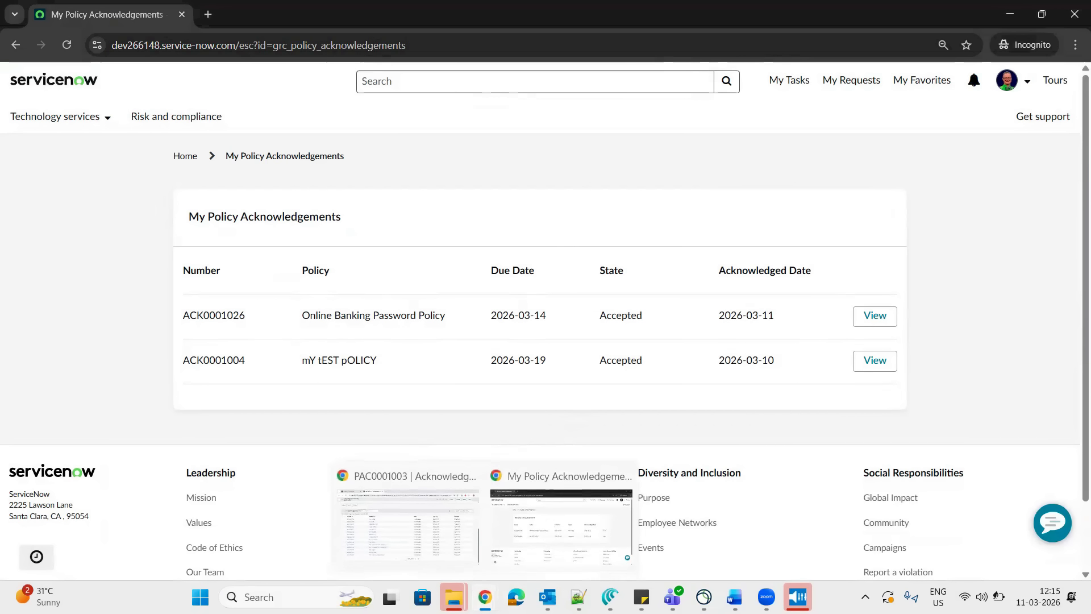
pyautogui.click(423, 531)
pyautogui.click(442, 50)
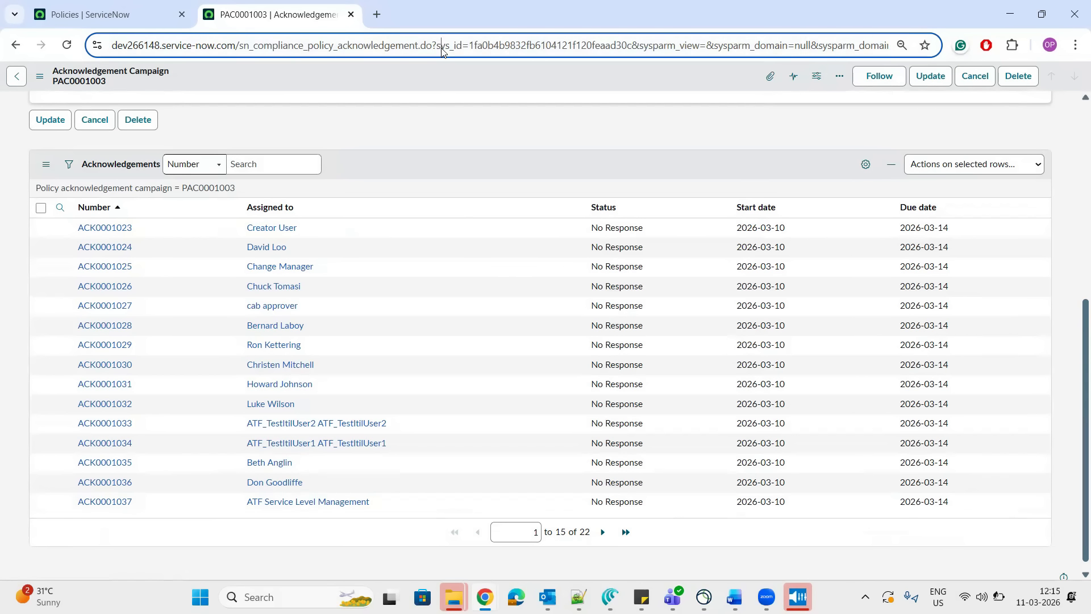
pyautogui.press('Return')
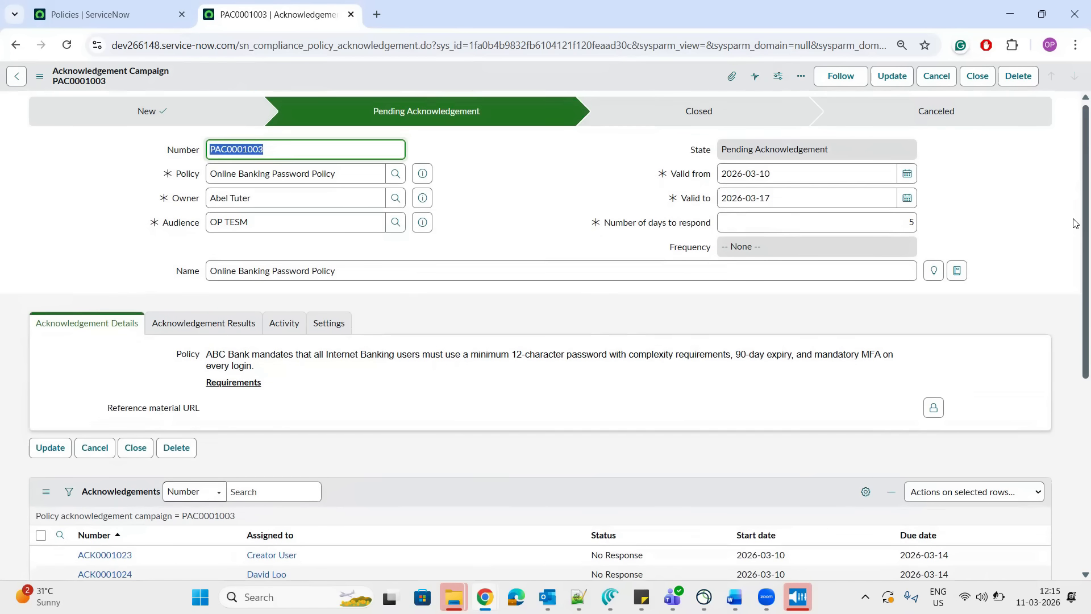
pyautogui.scroll(-4, 542, 329)
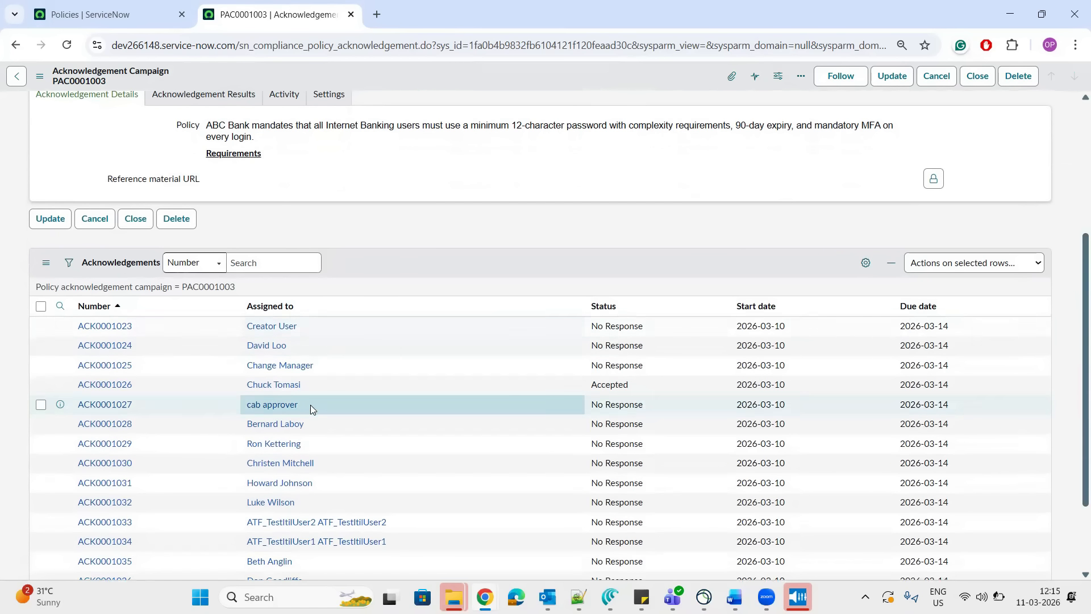
pyautogui.click(334, 386)
pyautogui.click(598, 388)
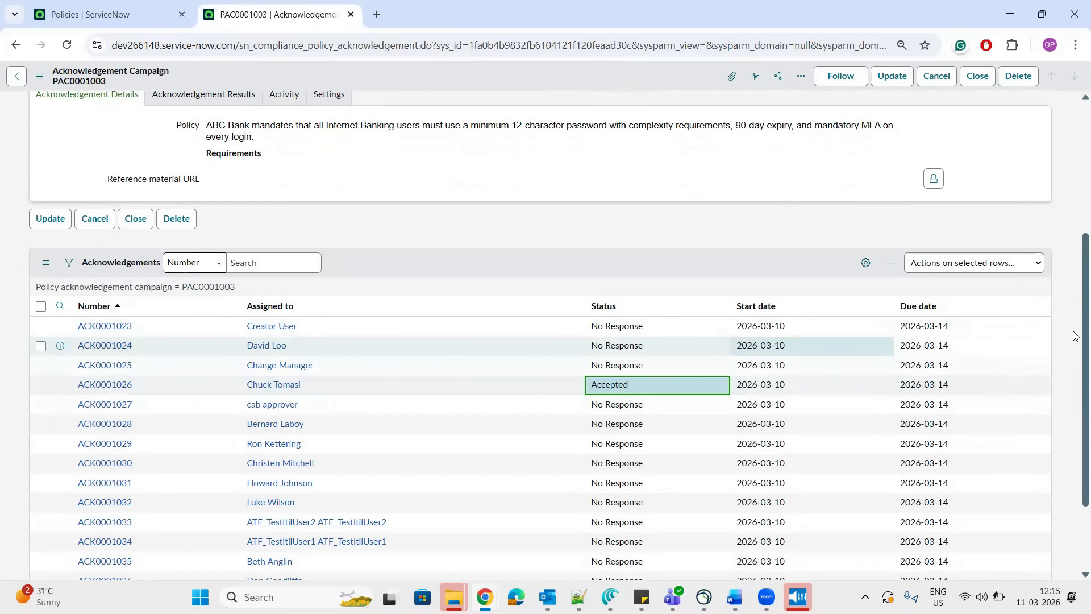
pyautogui.scroll(4, 1075, 341)
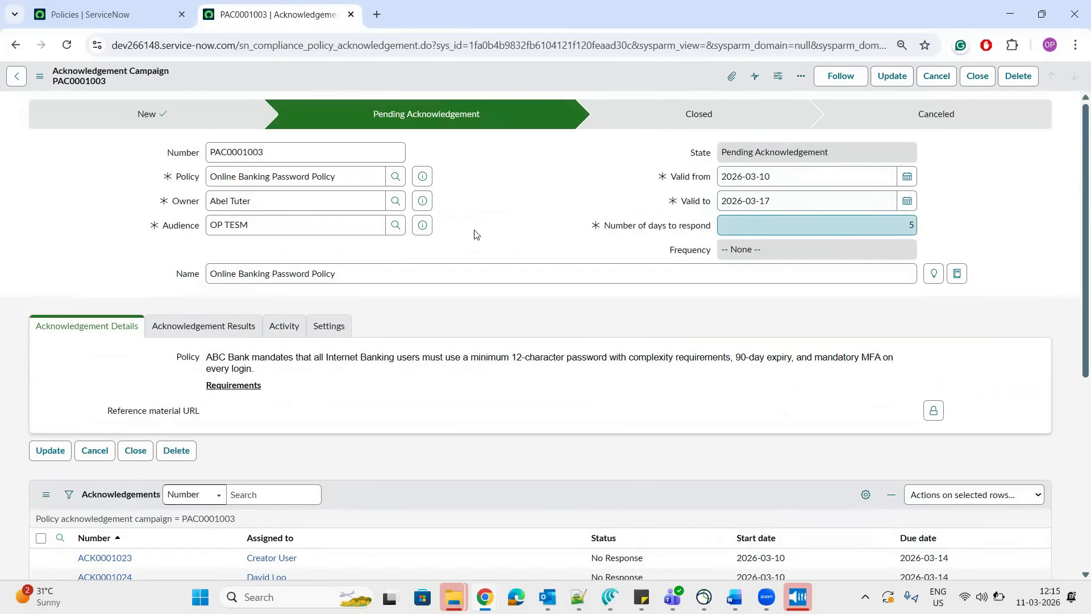
pyautogui.click(350, 19)
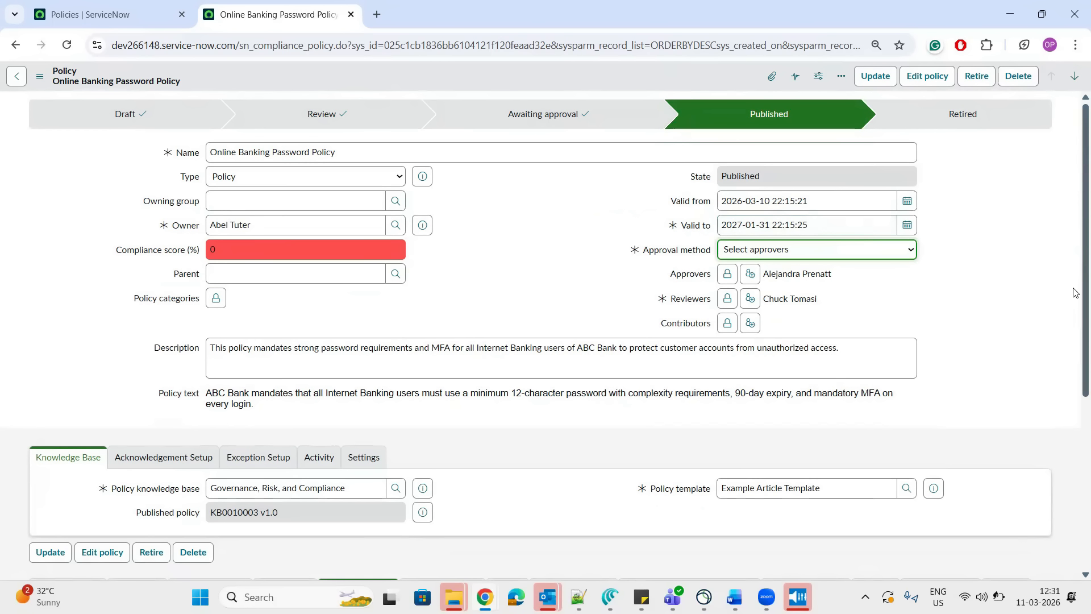
# Start a new policy exception from the Online Banking Password Policy, with Compliance Managers as approval group and the policy owner as approver
pyautogui.scroll(-5, 1076, 318)
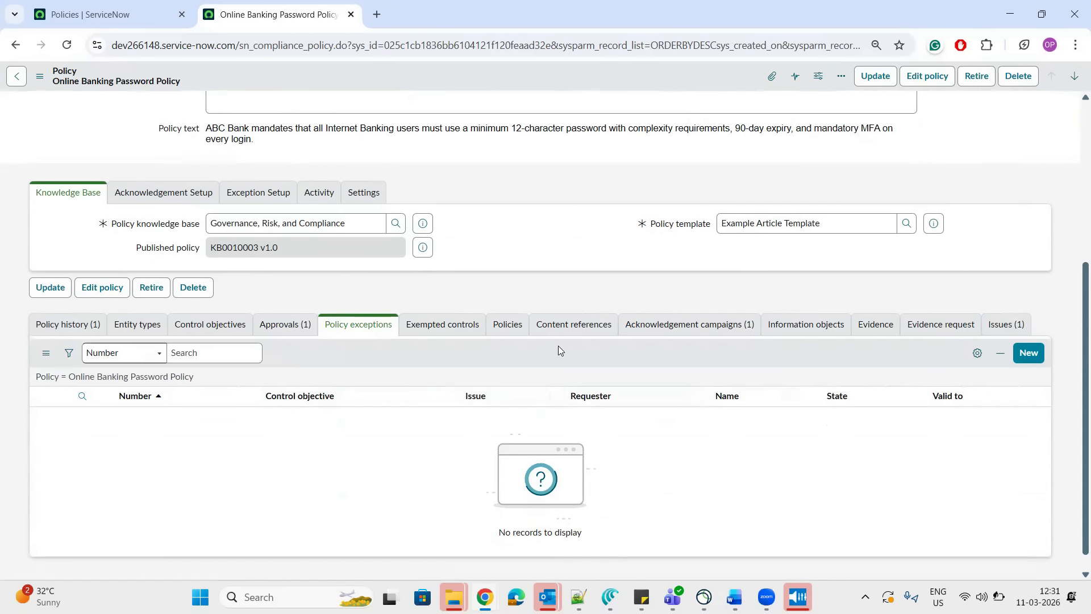
pyautogui.click(1028, 353)
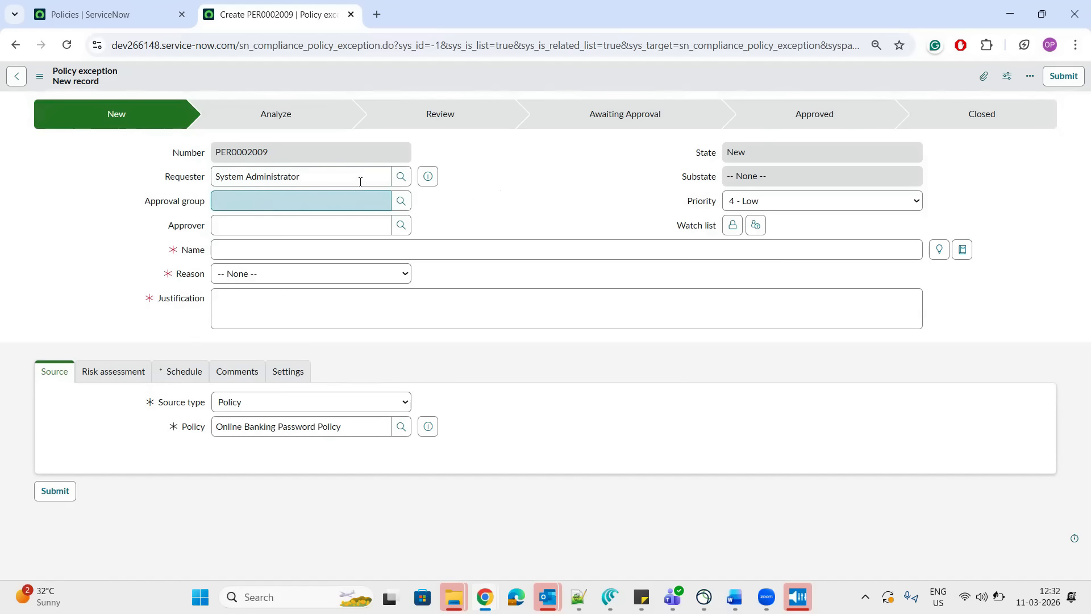
pyautogui.click(400, 200)
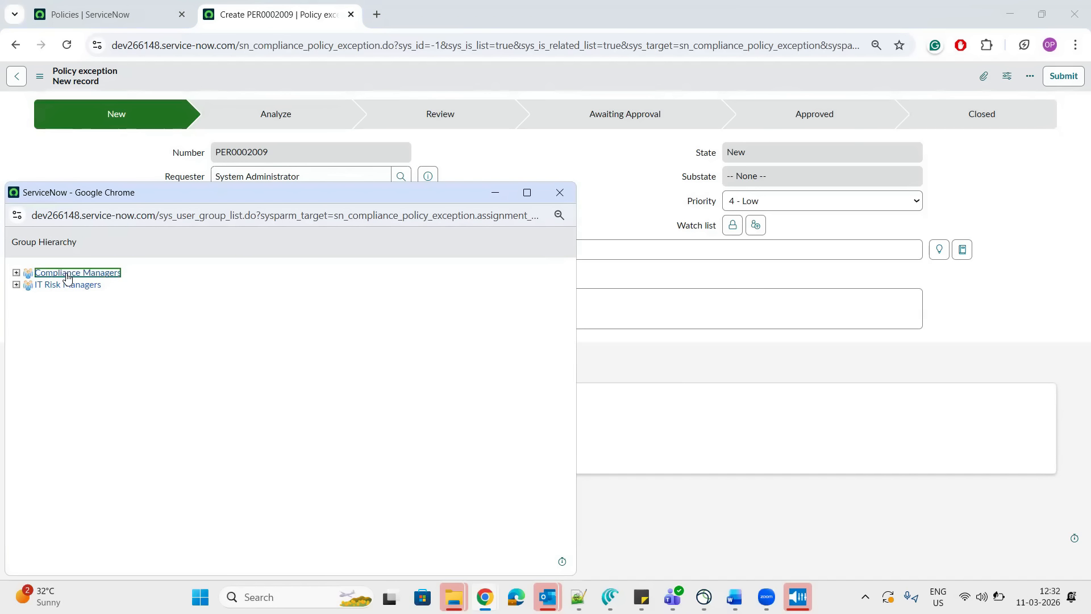
pyautogui.click(66, 273)
pyautogui.click(335, 224)
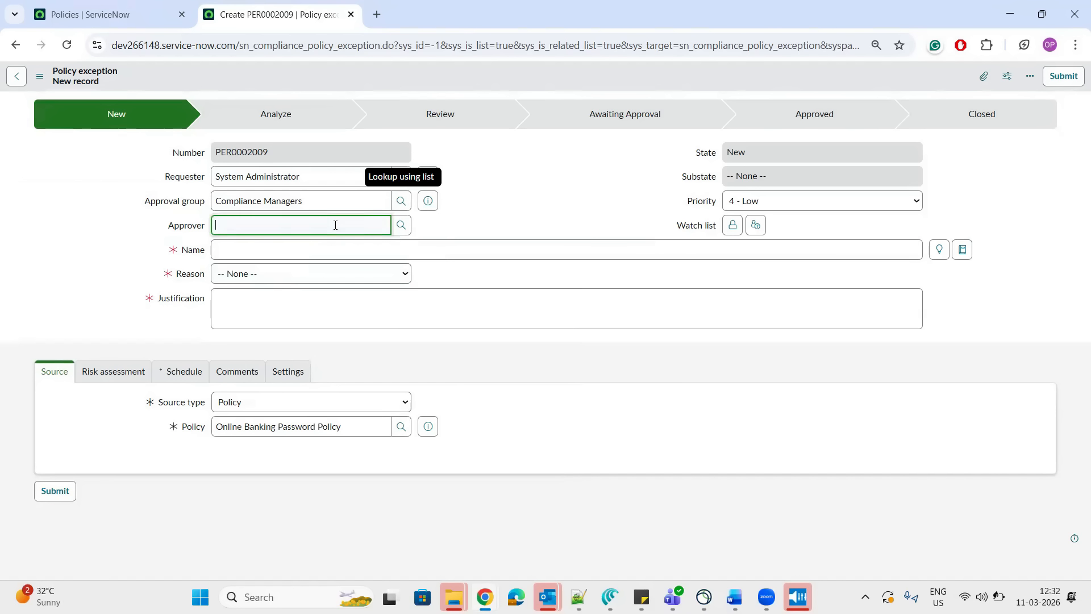
pyautogui.write('a')
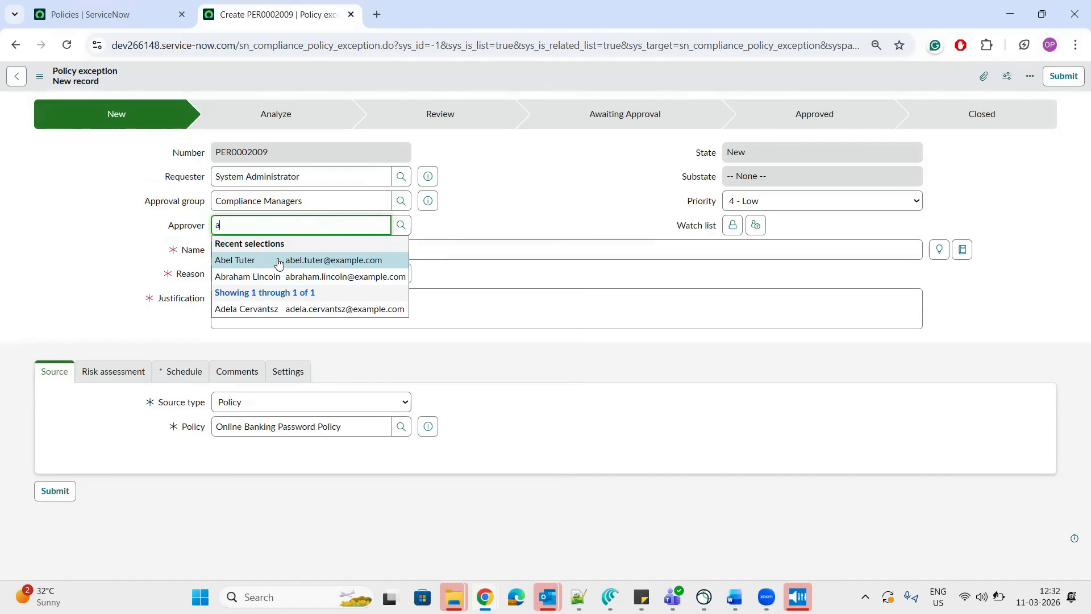
pyautogui.click(279, 258)
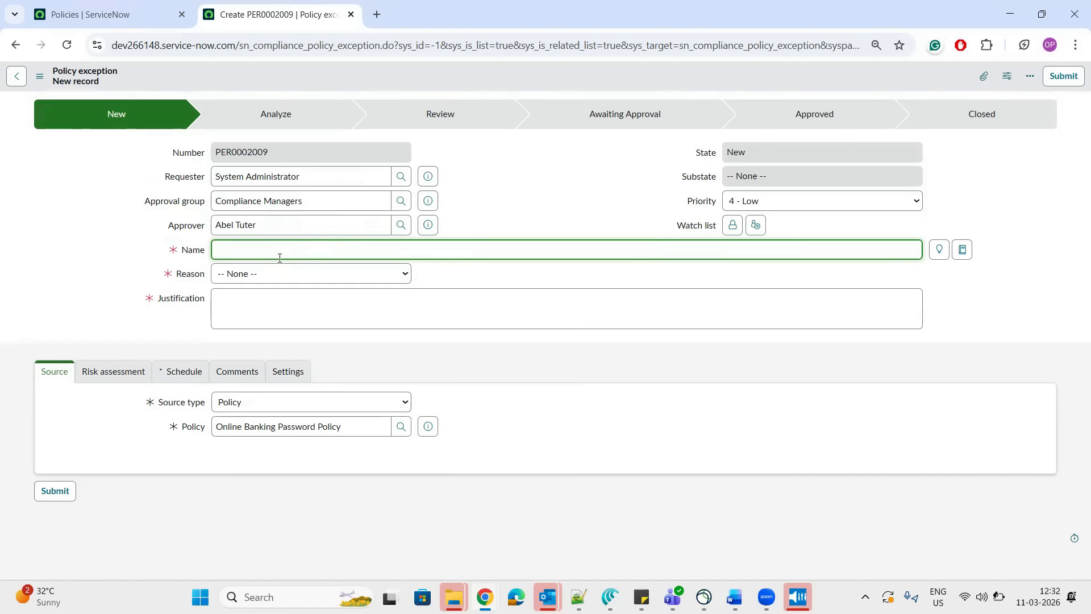
# Name the exception "Remote user", set its reason to Fix Unavailable and enter the justification "No mfa supported mobile"
pyautogui.write('Remote user')
pyautogui.click(344, 275)
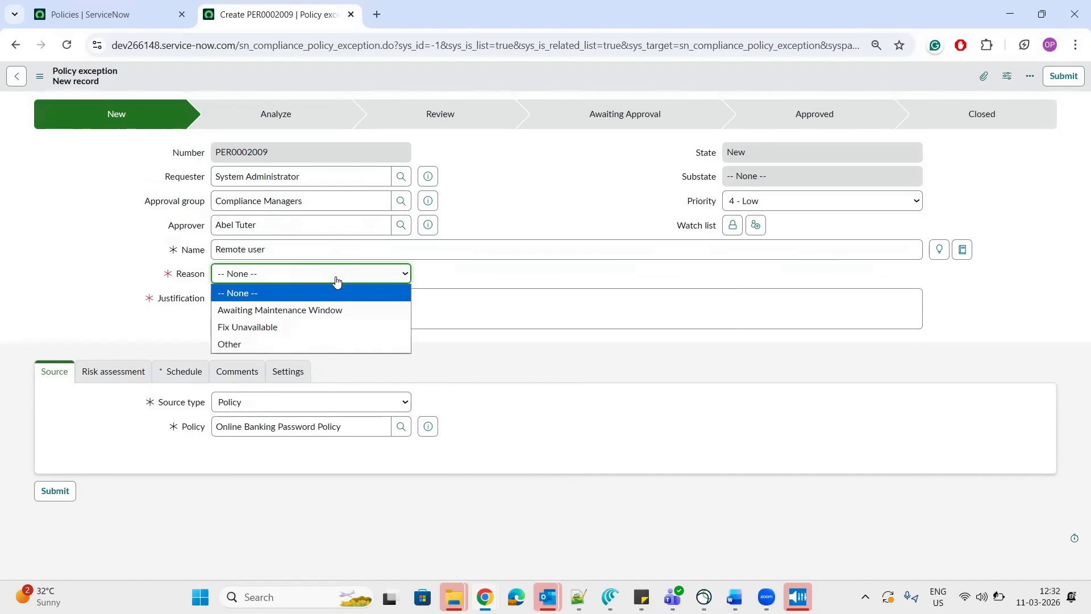
pyautogui.click(286, 328)
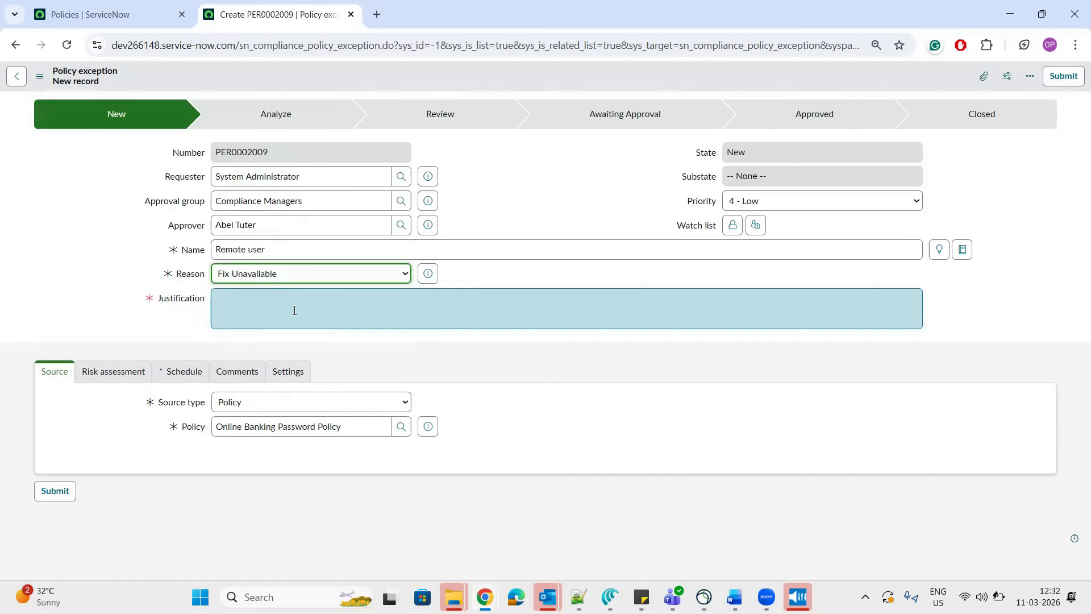
pyautogui.click(295, 310)
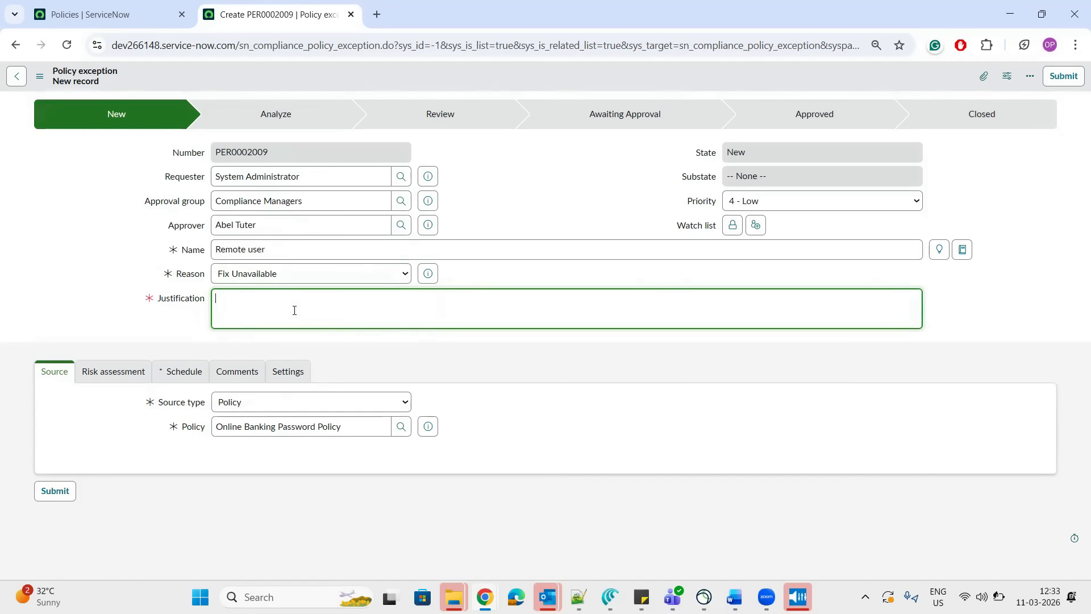
pyautogui.write('No mfa supported mobile')
pyautogui.click(89, 263)
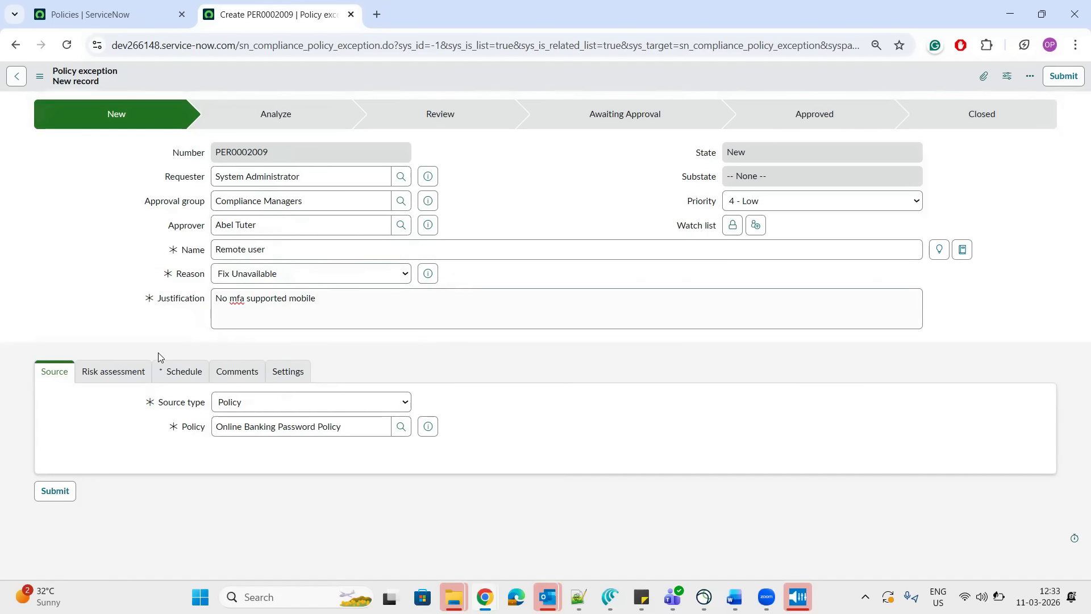
# Schedule the policy exception to be valid from 2026-03-11 to 2026-03-18
pyautogui.click(182, 372)
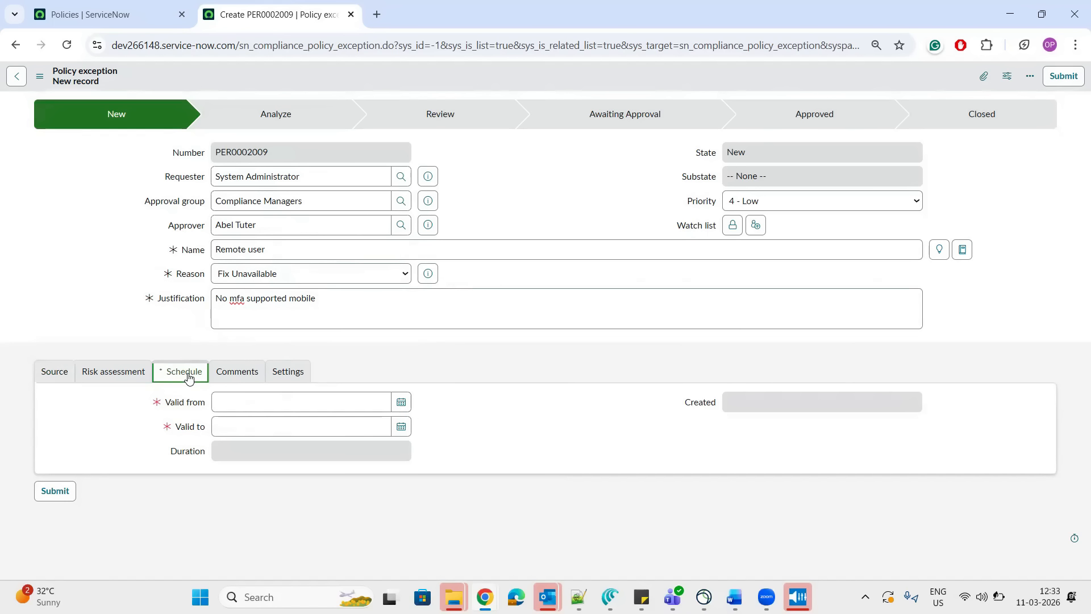
pyautogui.click(401, 402)
pyautogui.click(296, 457)
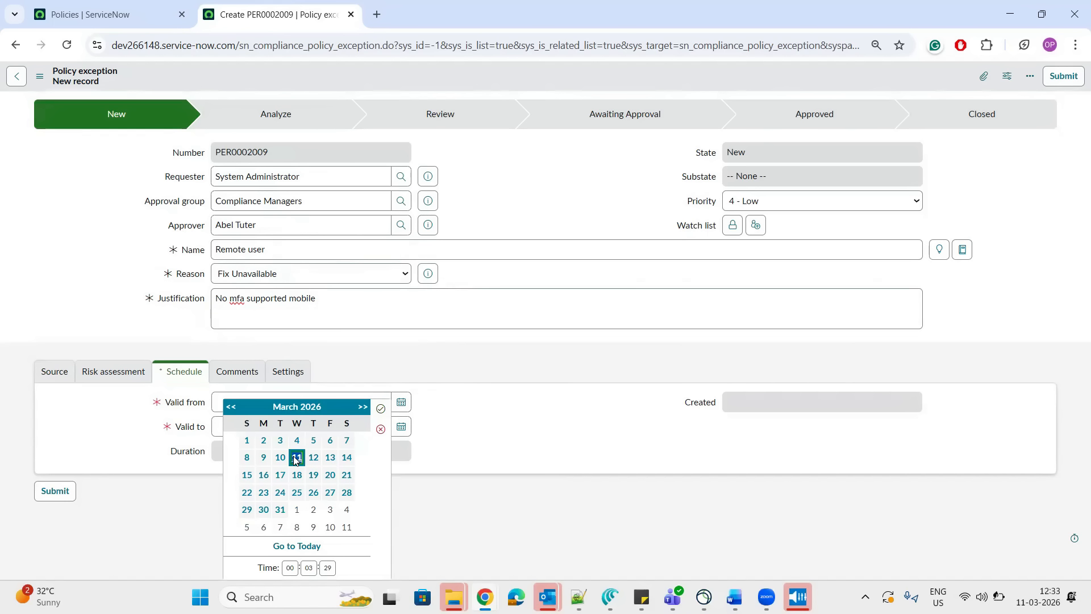
pyautogui.click(401, 426)
pyautogui.click(296, 475)
pyautogui.click(481, 428)
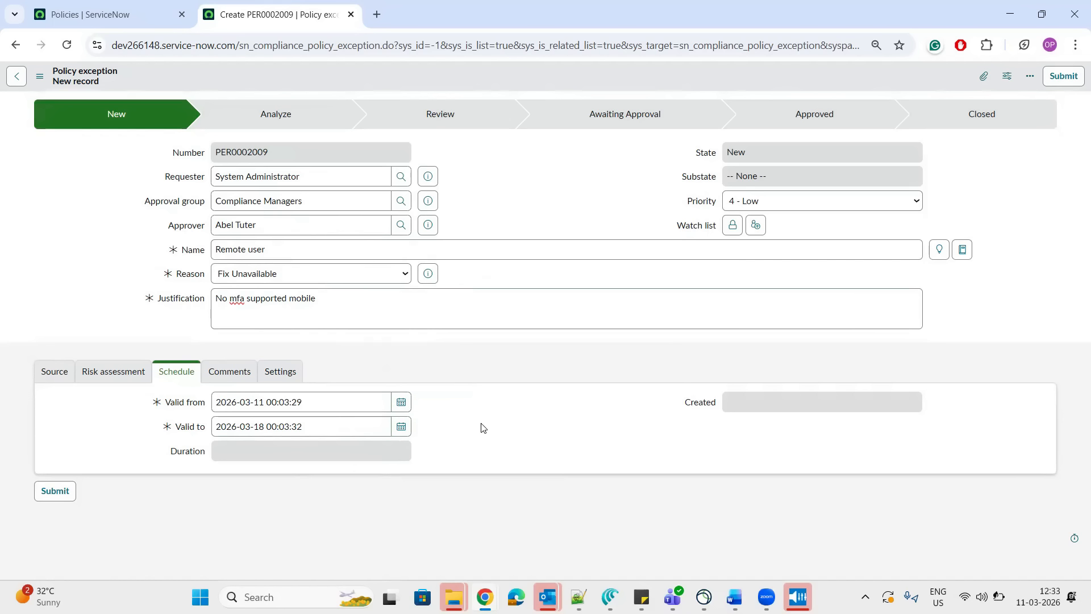
# Save the policy exception record and request approval for it
pyautogui.rightClick(720, 69)
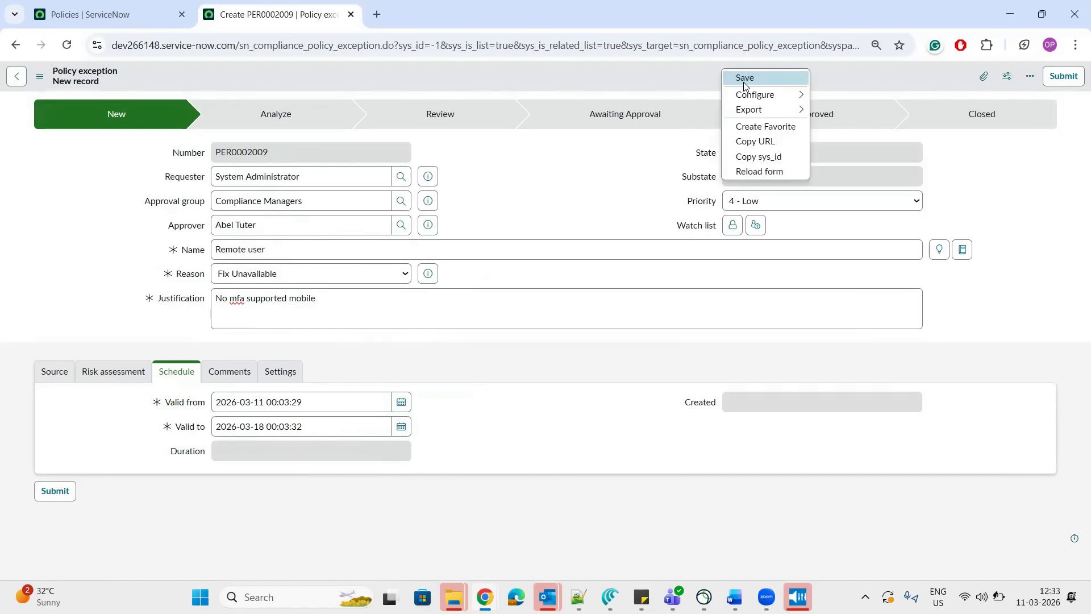
pyautogui.click(745, 78)
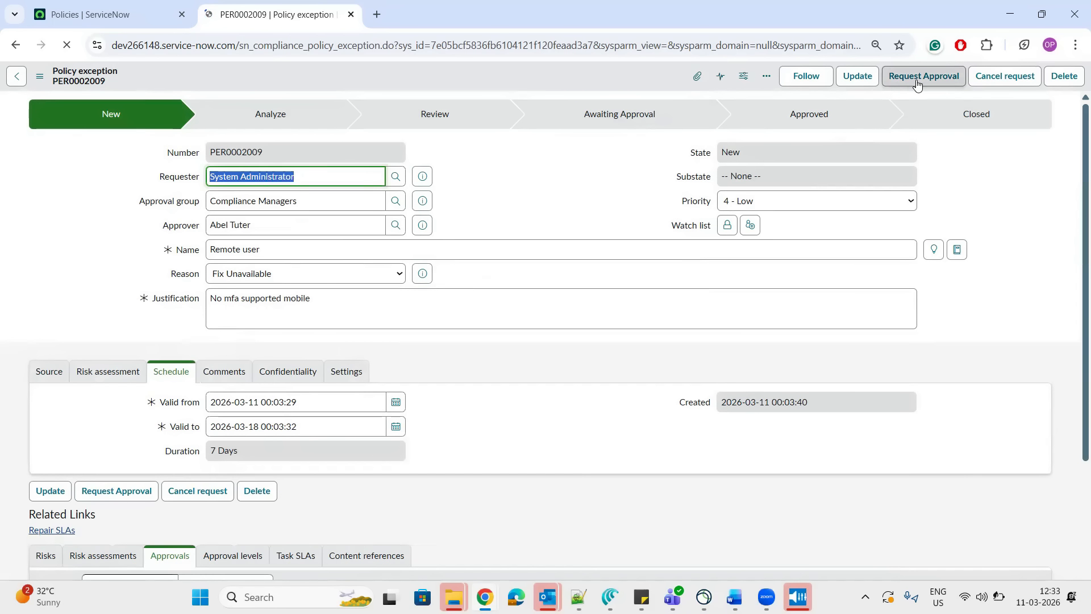
pyautogui.click(917, 83)
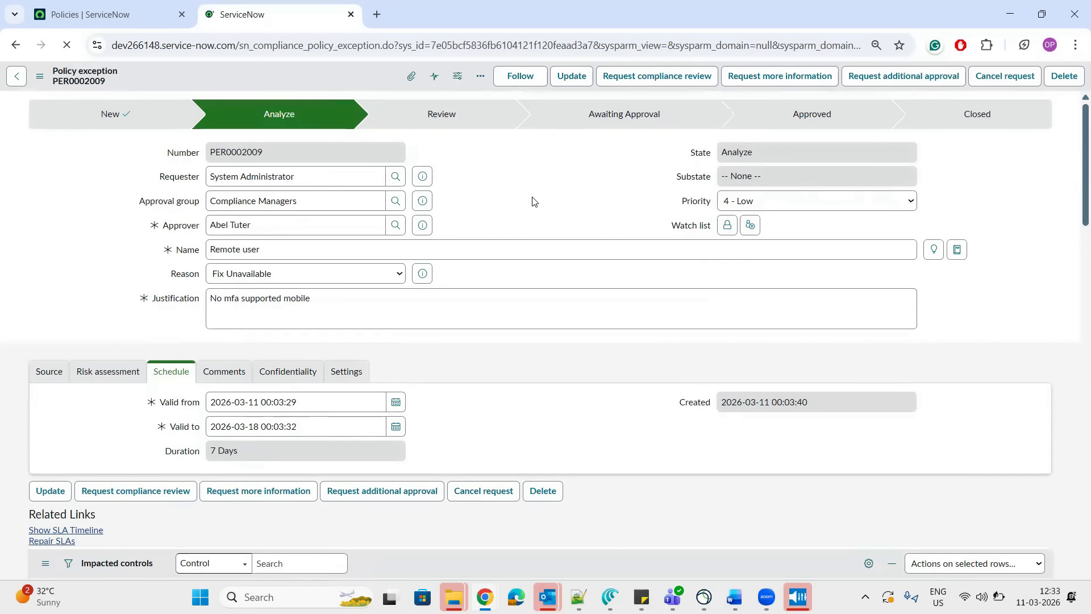
pyautogui.click(312, 227)
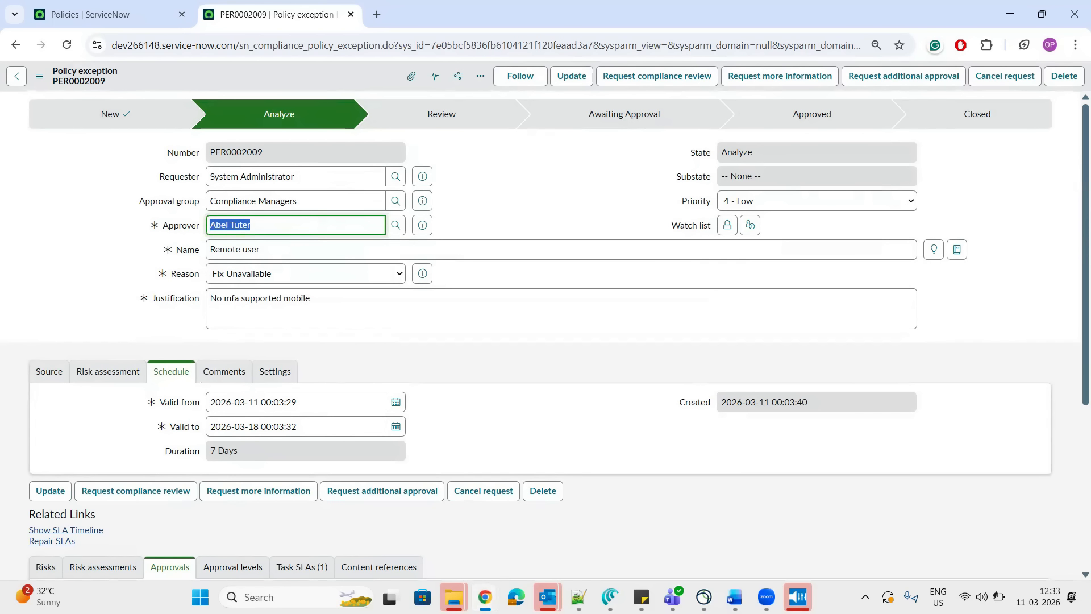
# Switch to the incognito Chrome window impersonating the approver and open the Remote user exception from their policy exception approvals
pyautogui.click(484, 597)
pyautogui.click(566, 508)
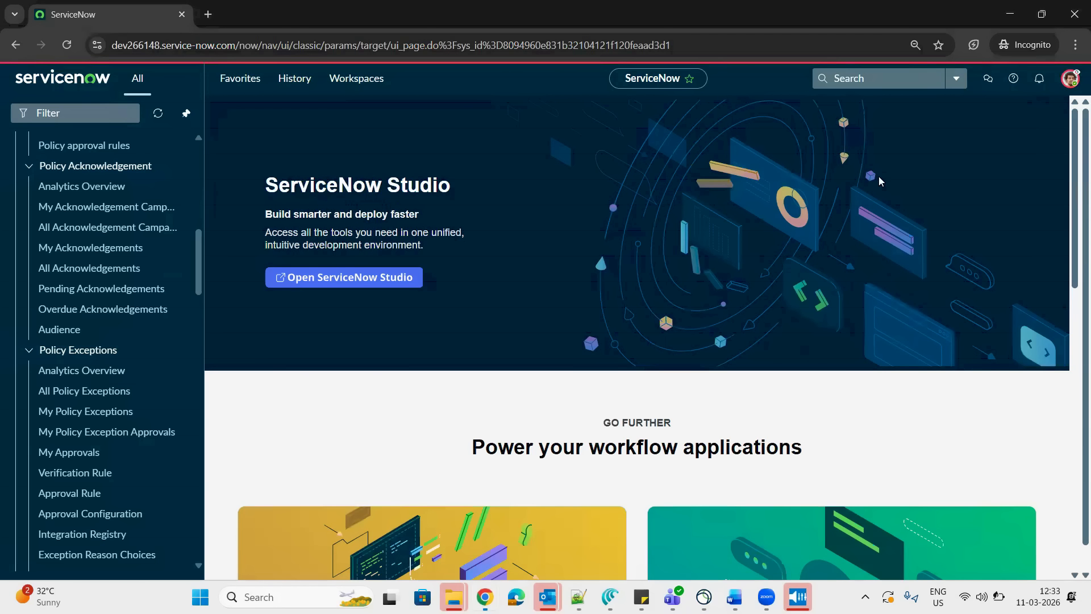
pyautogui.click(1070, 79)
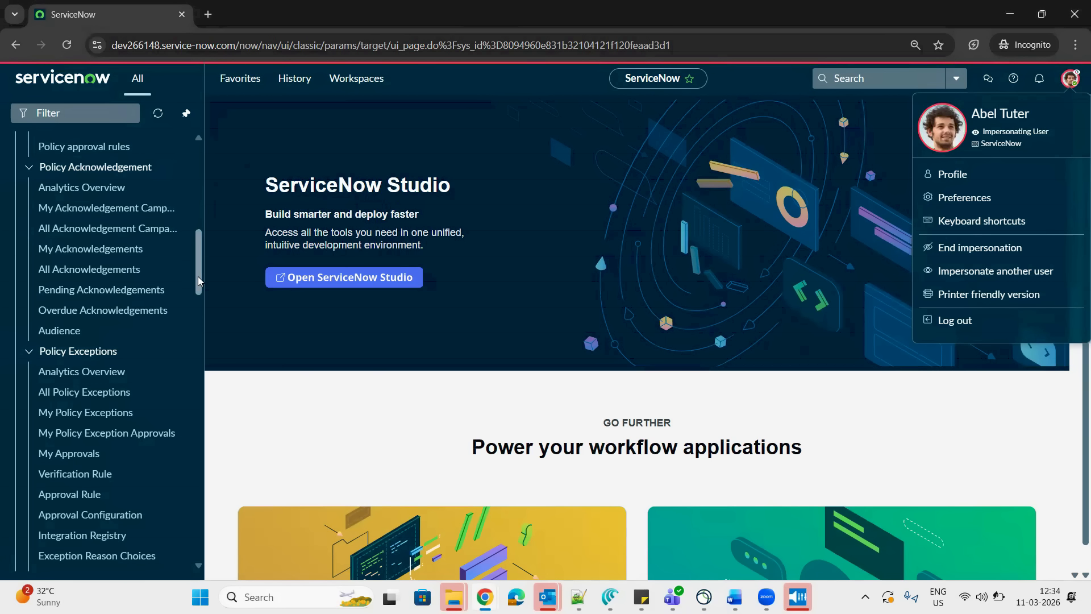
pyautogui.moveTo(197, 276); pyautogui.dragTo(197, 290)
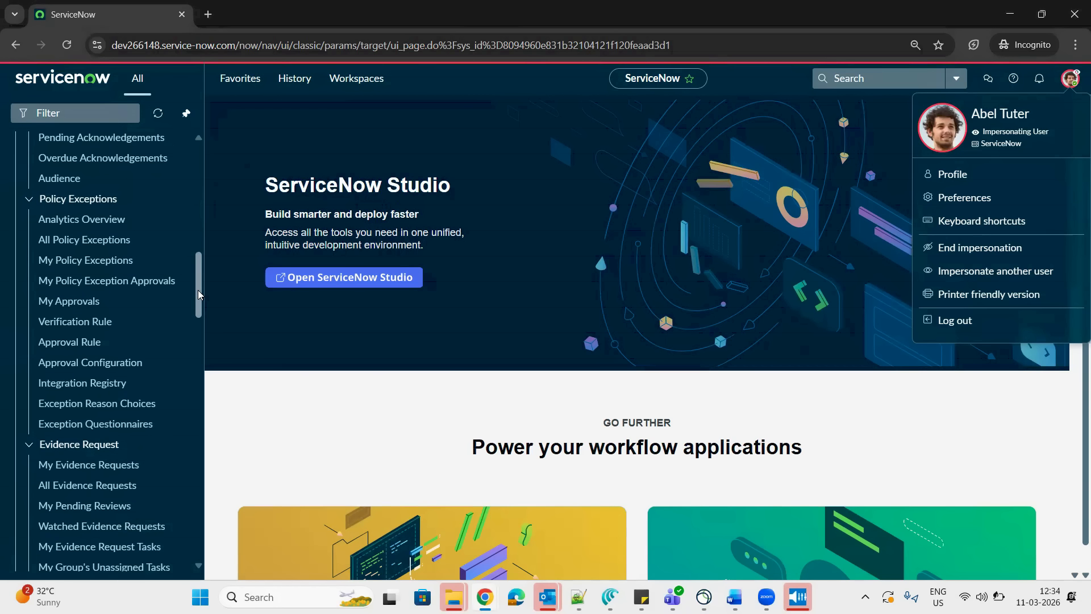
pyautogui.click(100, 281)
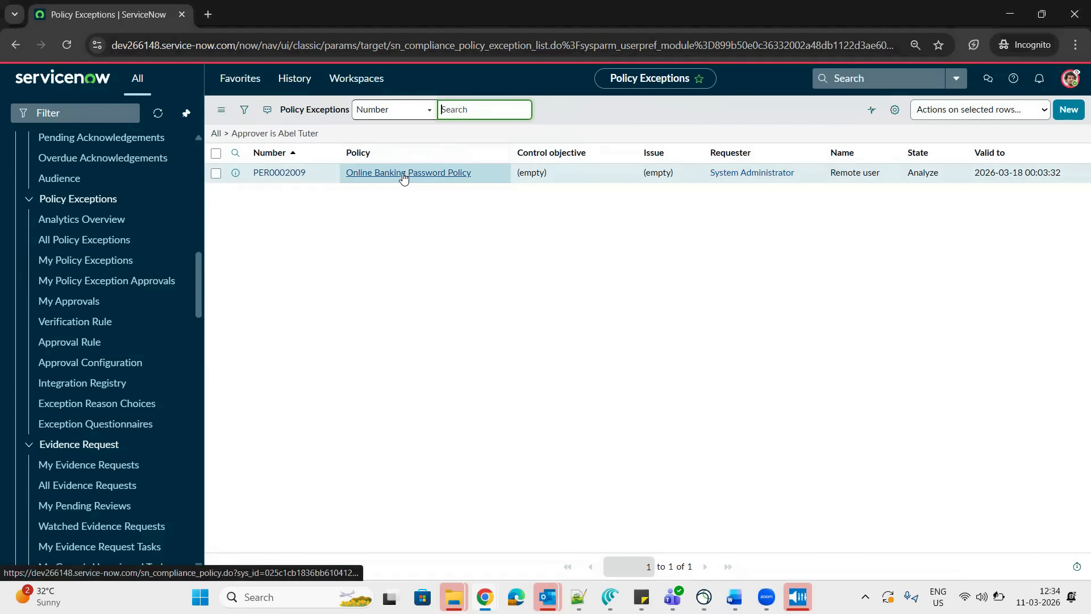
pyautogui.click(289, 173)
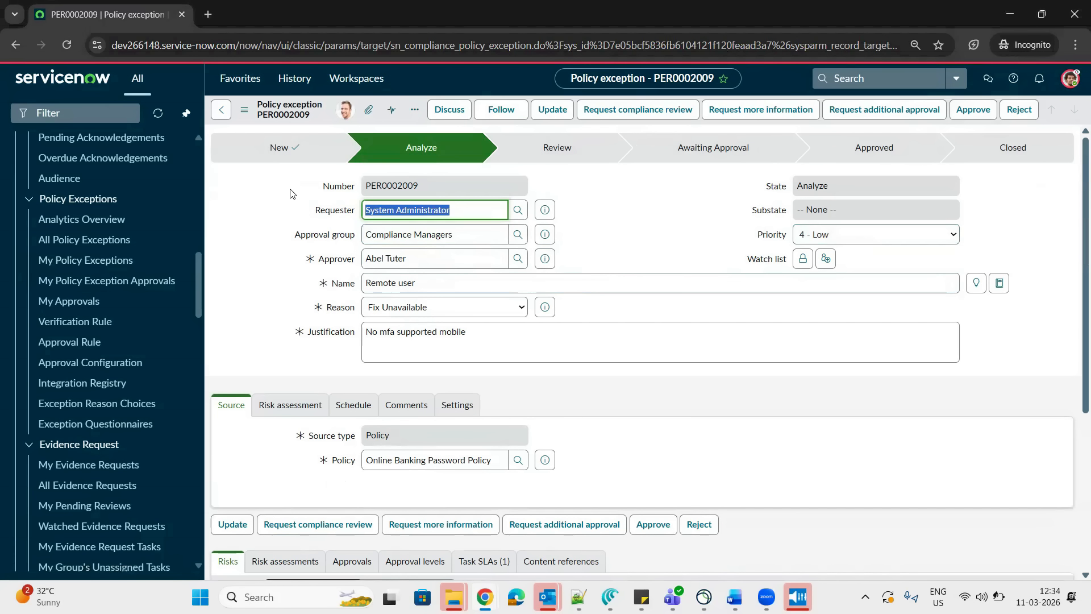
# Rate the exception's risk as 1-Low, approve the exception, and return to the administrator's Chrome window
pyautogui.click(973, 112)
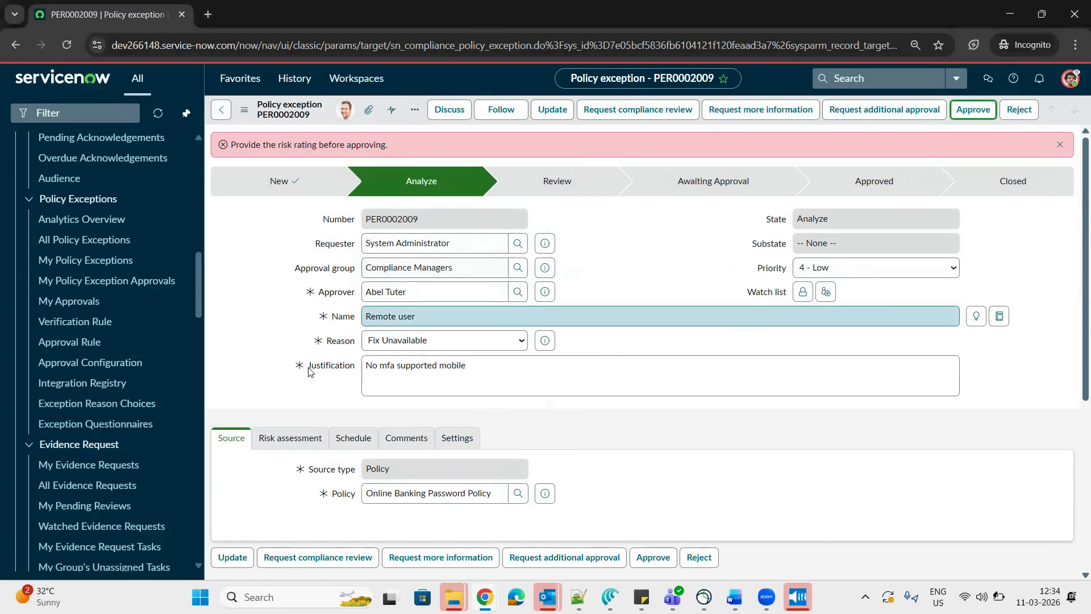
pyautogui.click(303, 442)
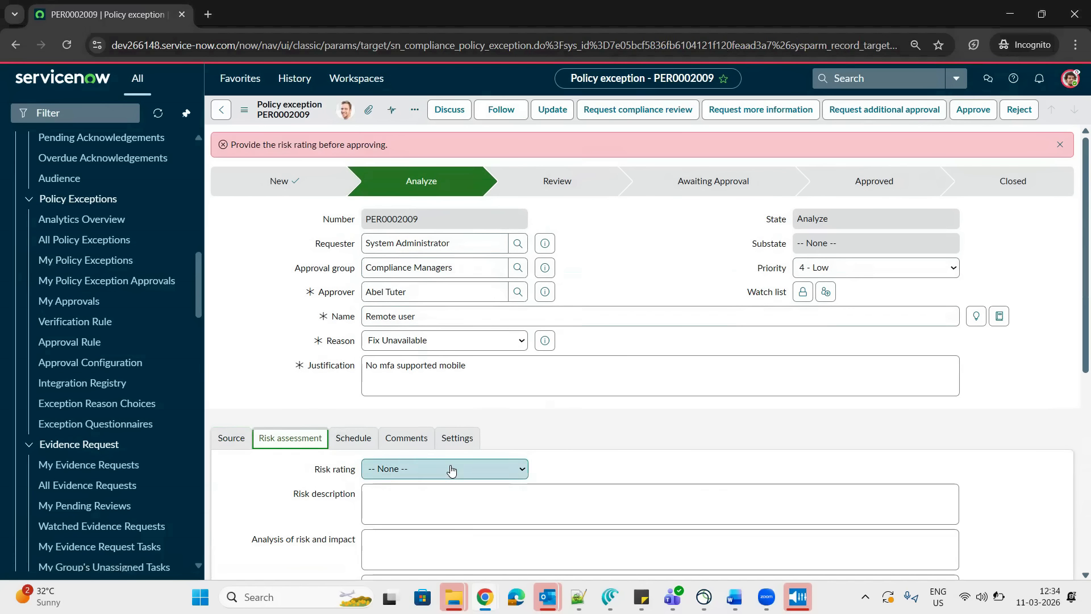
pyautogui.click(446, 469)
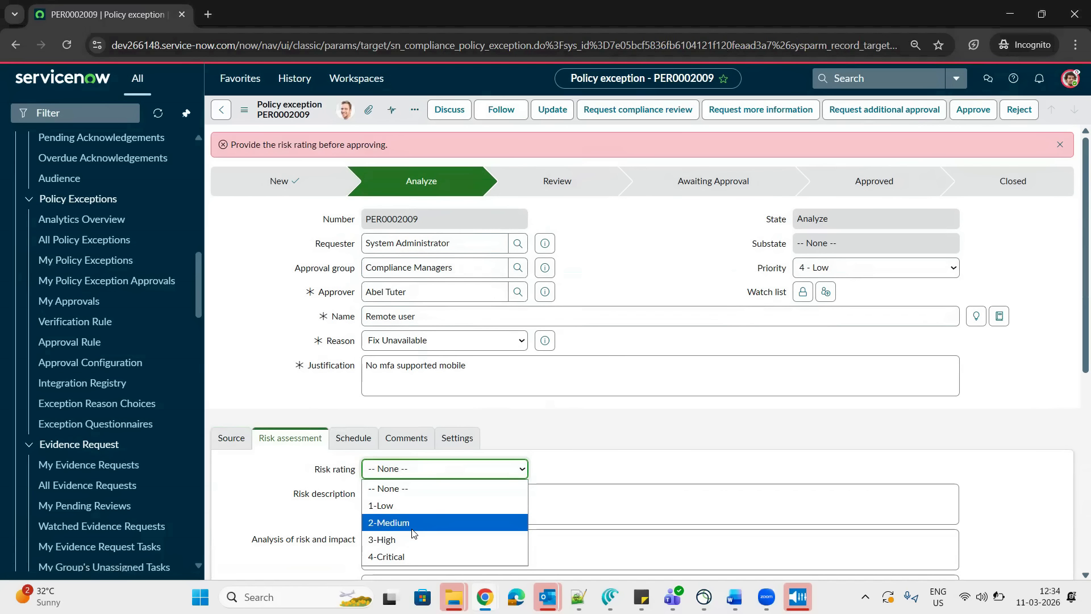
pyautogui.click(410, 510)
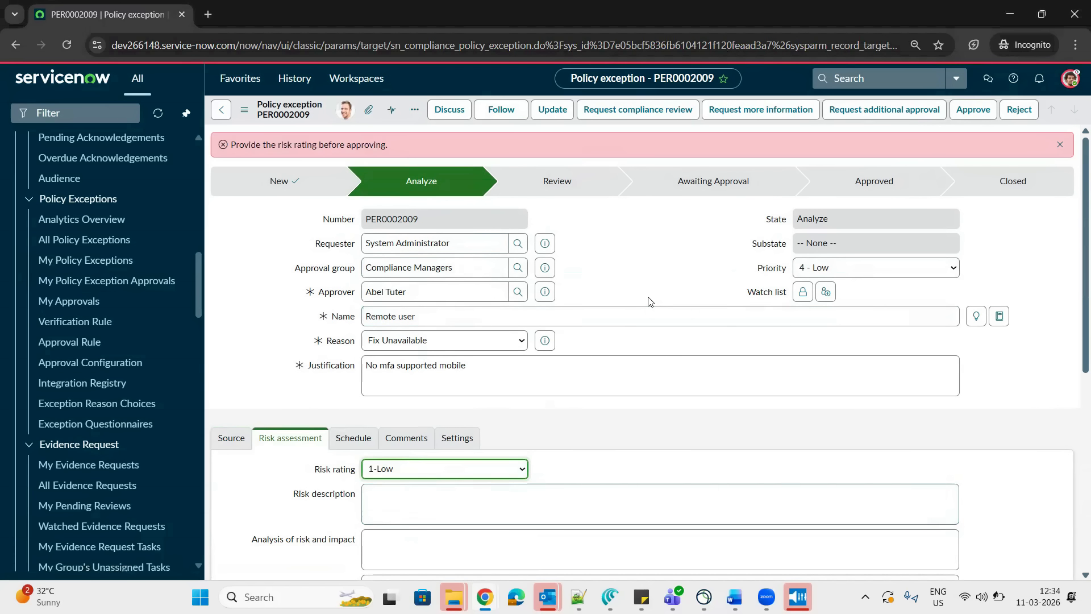
pyautogui.click(969, 108)
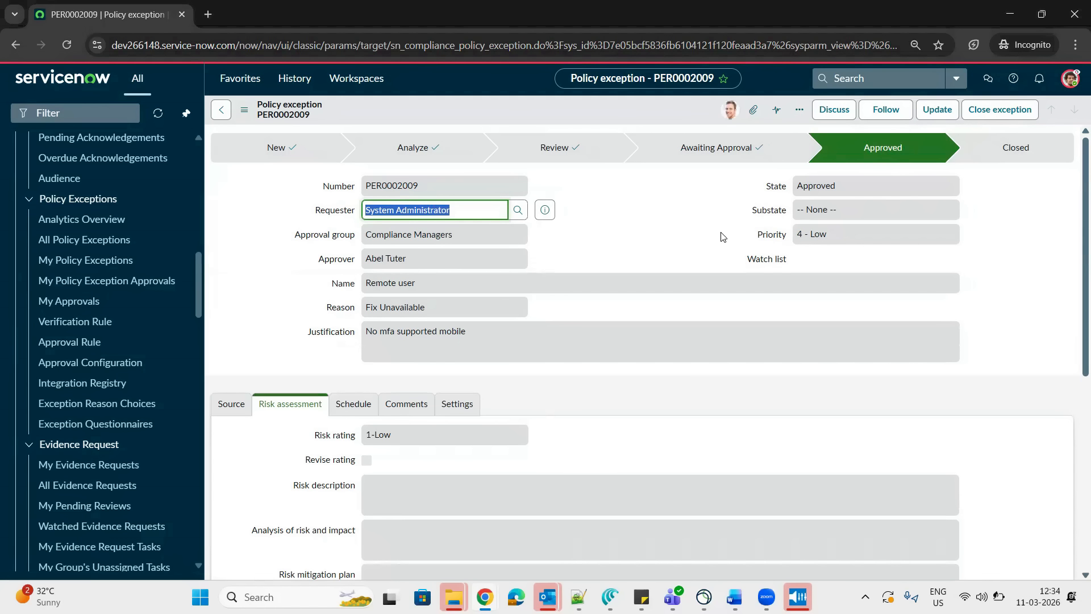
pyautogui.hotkey('alt', 'Tab')
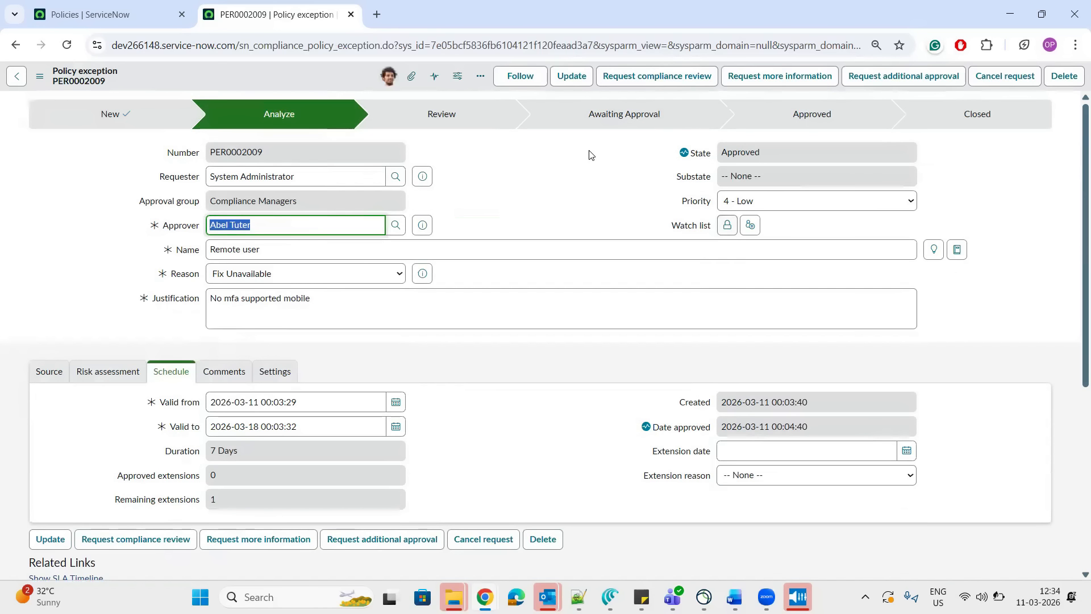
# Reload the Remote user policy exception record and close the approved exception
pyautogui.click(298, 47)
pyautogui.press('Return')
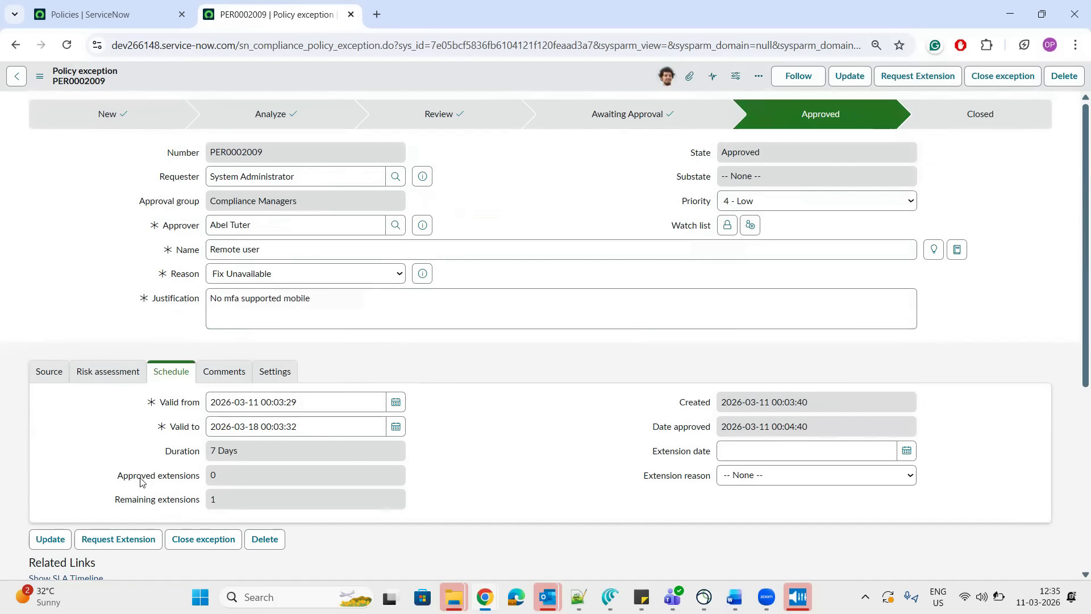
pyautogui.click(1018, 80)
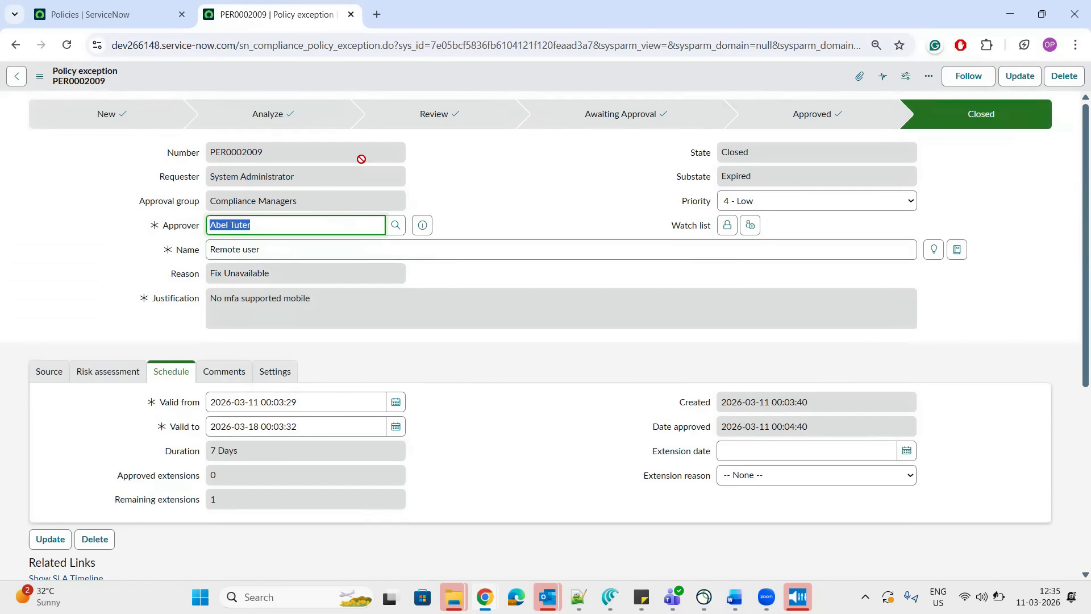
# Open the Online Banking Password Policy record in its own browser tab, check the policy exceptions modules, and return to the policy record
pyautogui.click(95, 8)
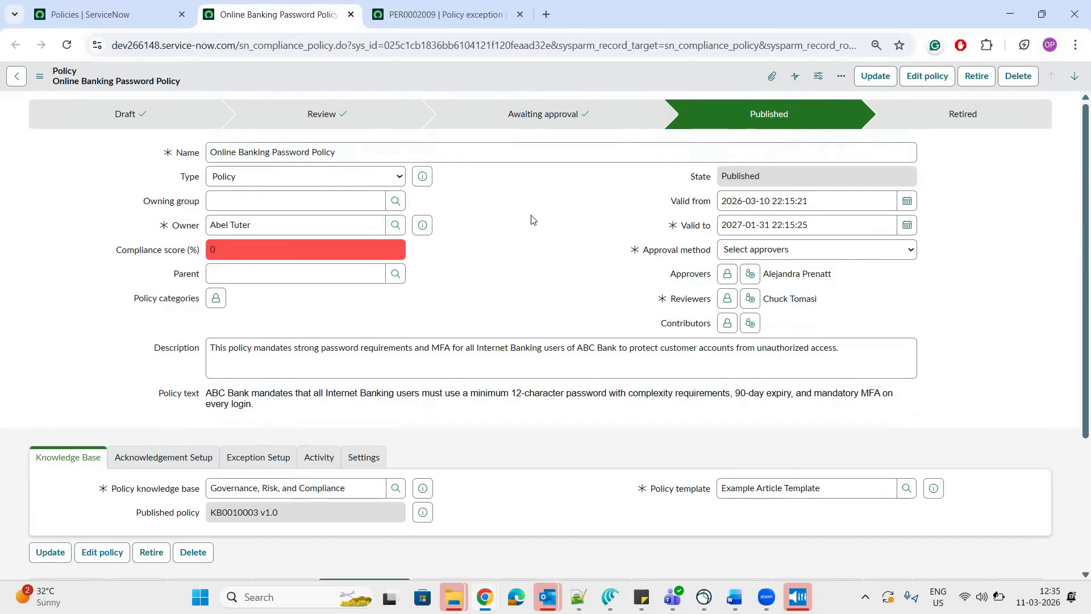
pyautogui.click(112, 18)
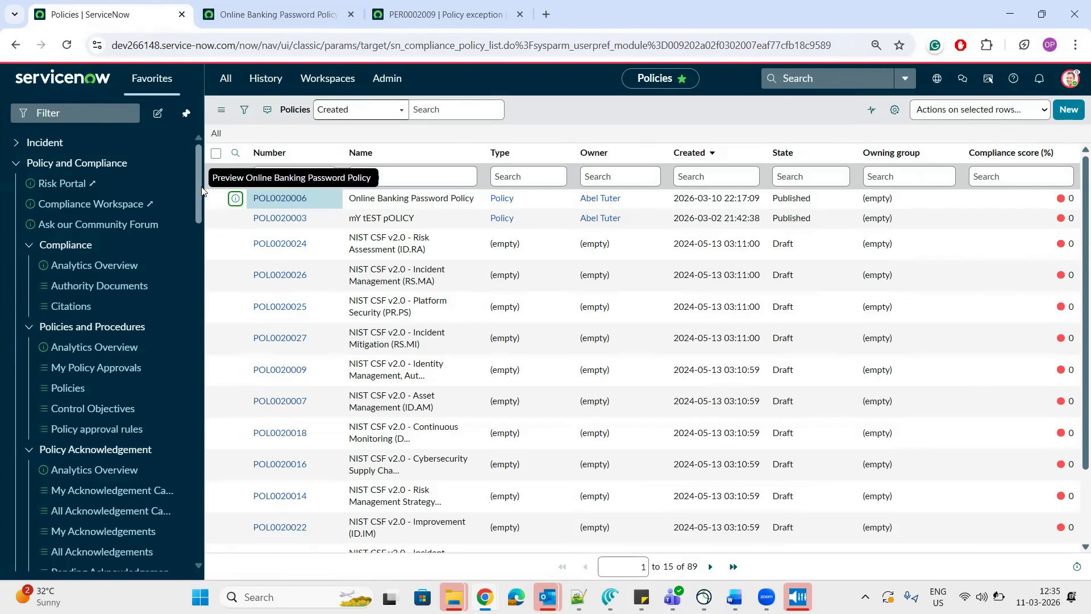
pyautogui.moveTo(198, 191); pyautogui.dragTo(205, 239)
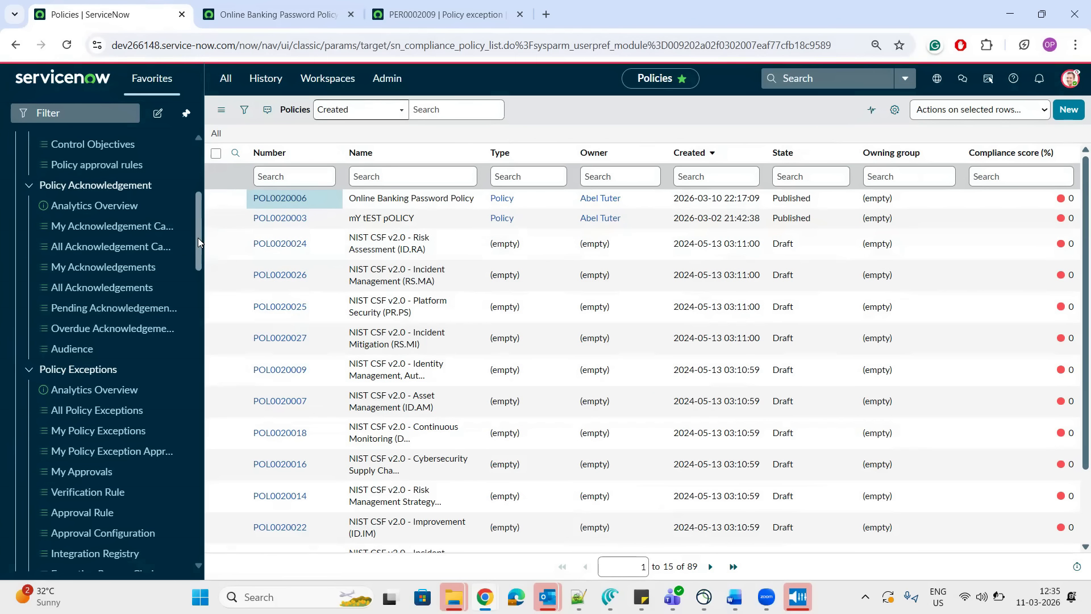
pyautogui.hotkey('ctrl', 'Tab')
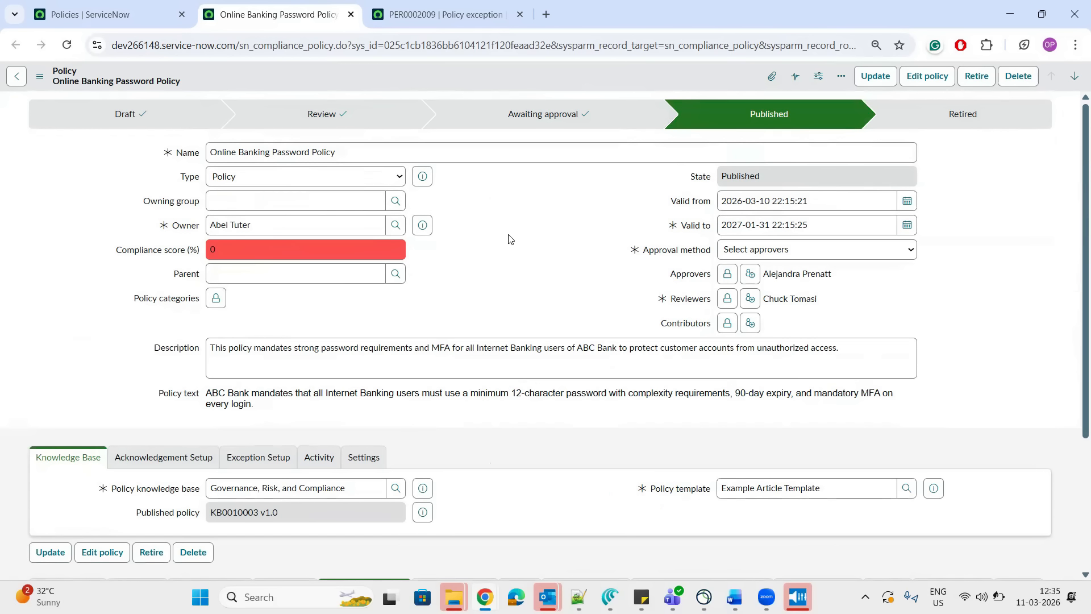